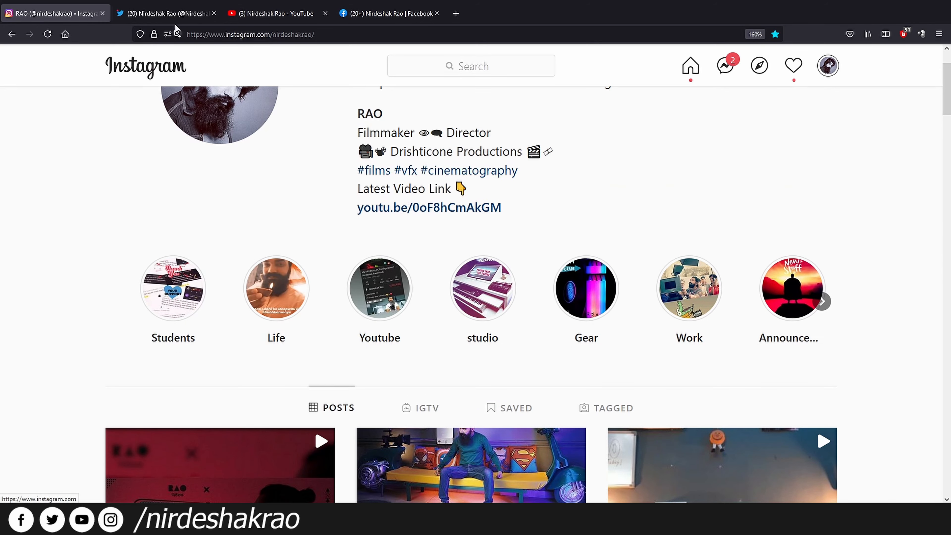
# Step: Look over the creator's Twitter, YouTube, Facebook and Instagram pages, and switch to DaVinci Resolve
pyautogui.click(157, 15)
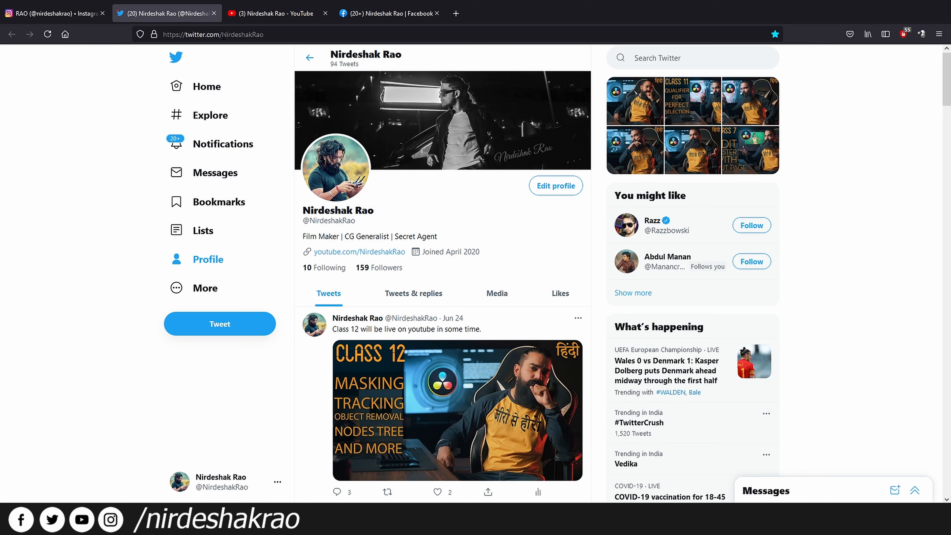
pyautogui.scroll(-5, 436, 368)
pyautogui.scroll(-5, 436, 366)
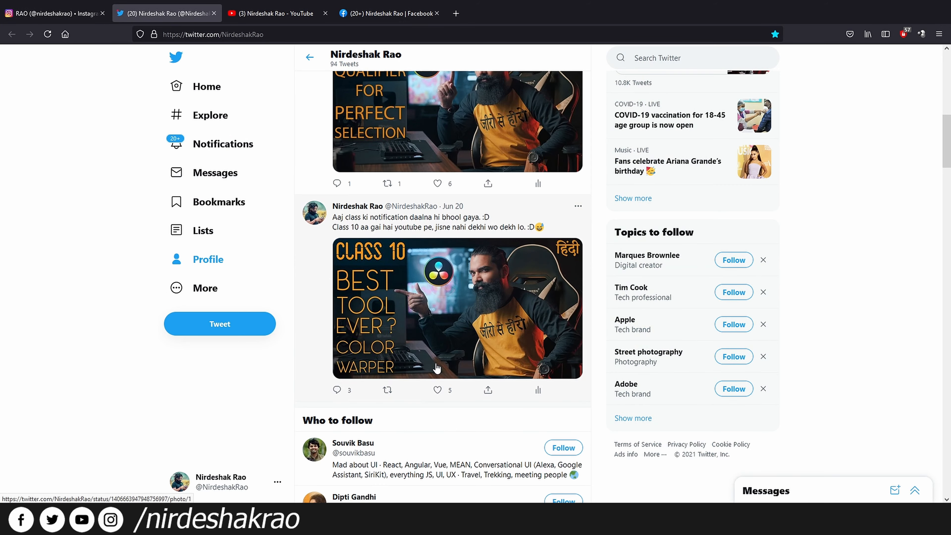
pyautogui.scroll(10, 436, 366)
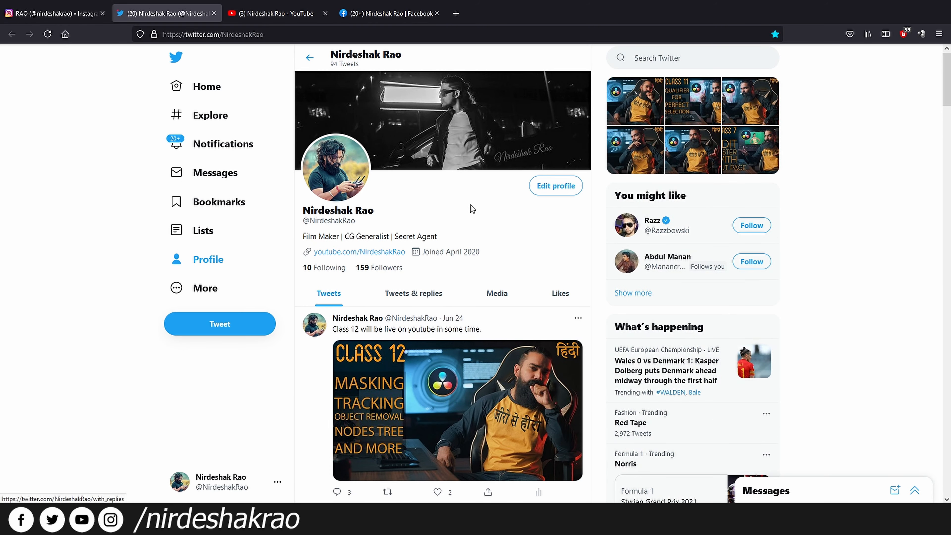
pyautogui.click(264, 14)
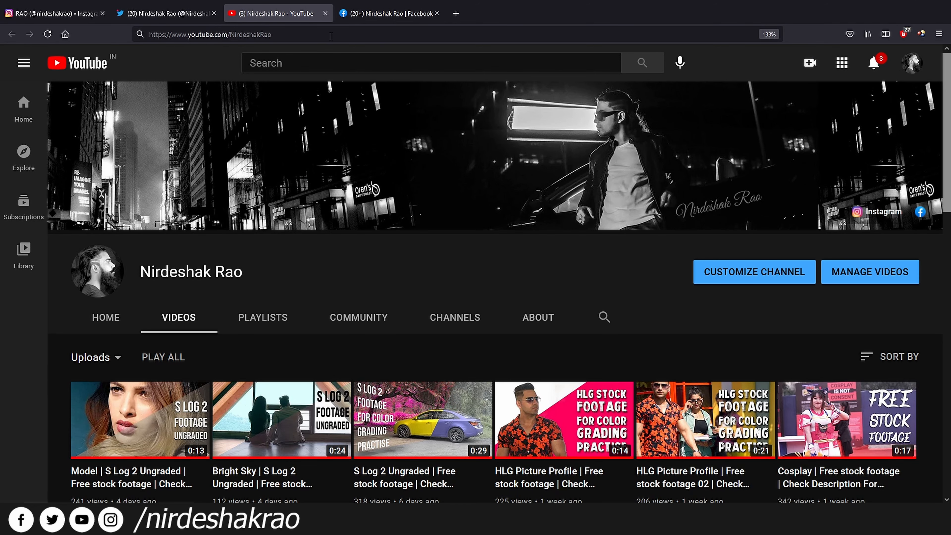
pyautogui.scroll(-7, 466, 329)
pyautogui.scroll(3, 463, 332)
pyautogui.scroll(3, 463, 331)
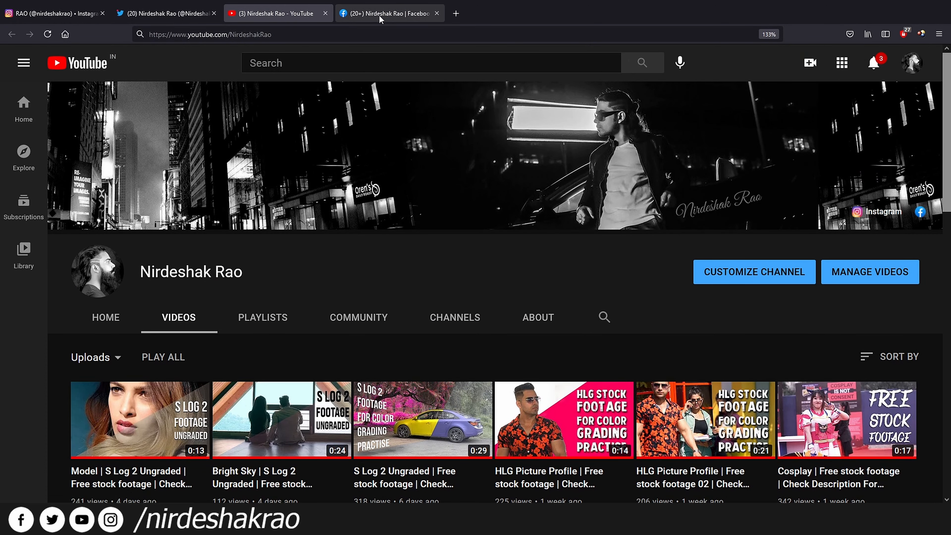
pyautogui.click(380, 15)
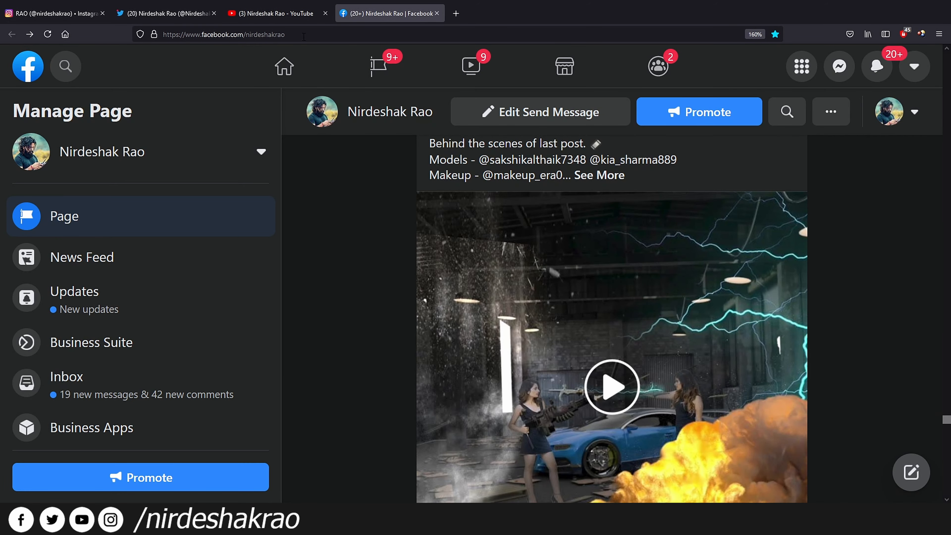
pyautogui.click(68, 15)
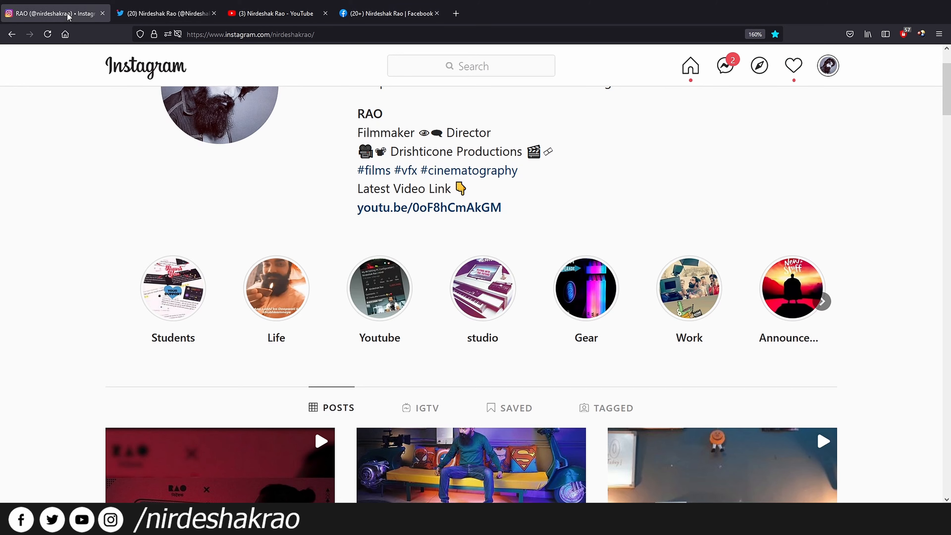
pyautogui.click(895, 1)
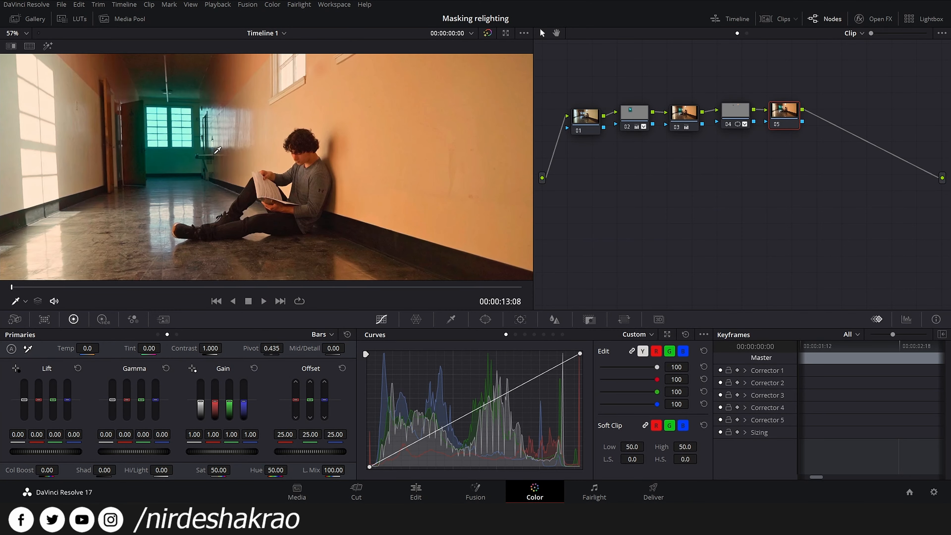
# Step: Compare the hallway clip with and without its grade, and examine the teal background and orange wall closely
pyautogui.click(287, 150)
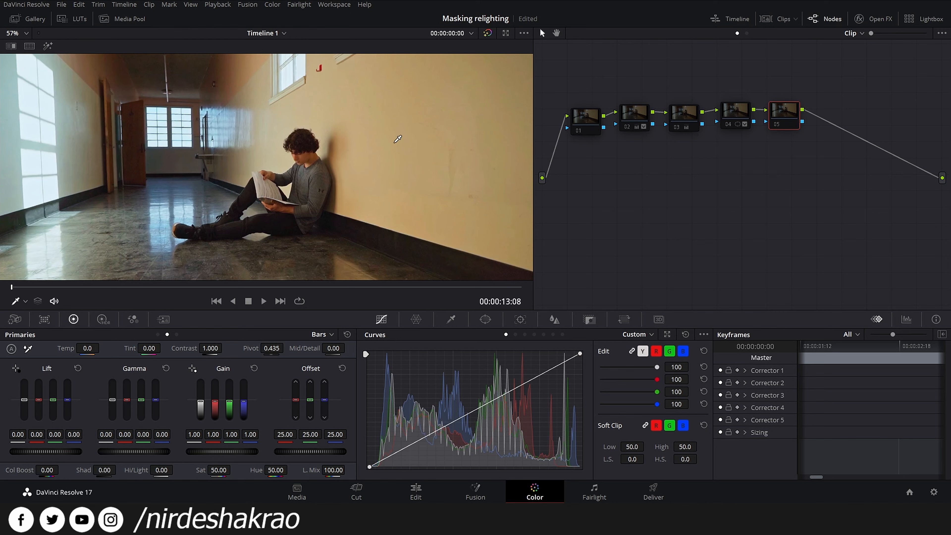
pyautogui.hotkey('ctrl', 'z')
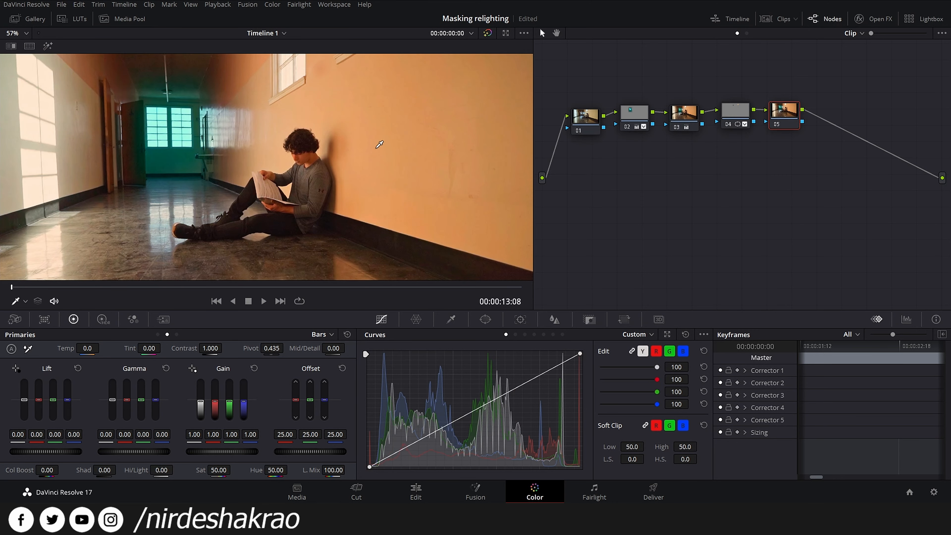
pyautogui.scroll(4, 393, 207)
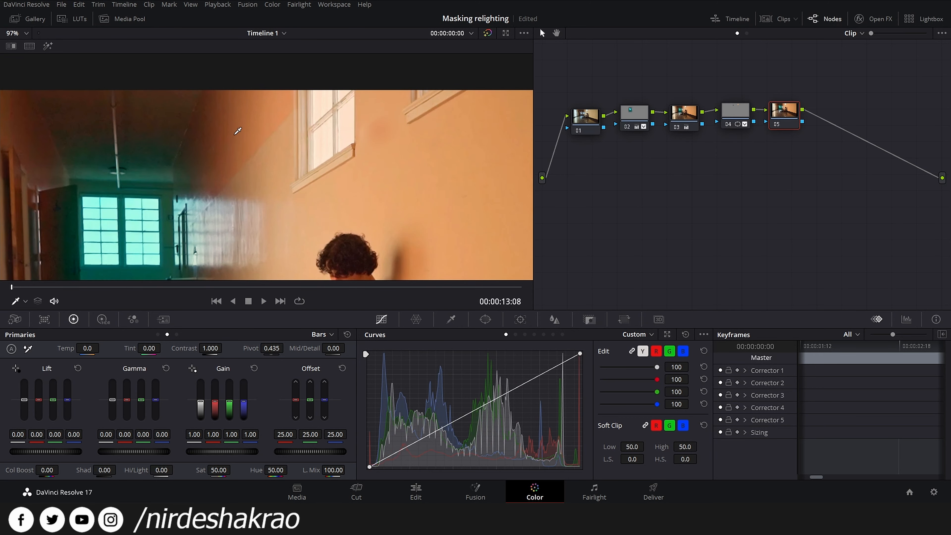
pyautogui.scroll(-3, 393, 159)
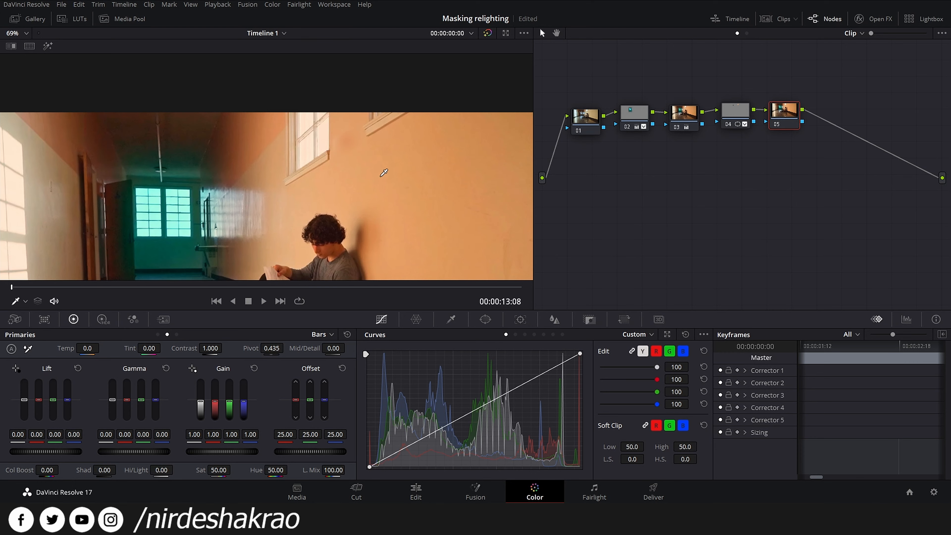
pyautogui.scroll(-2, 383, 173)
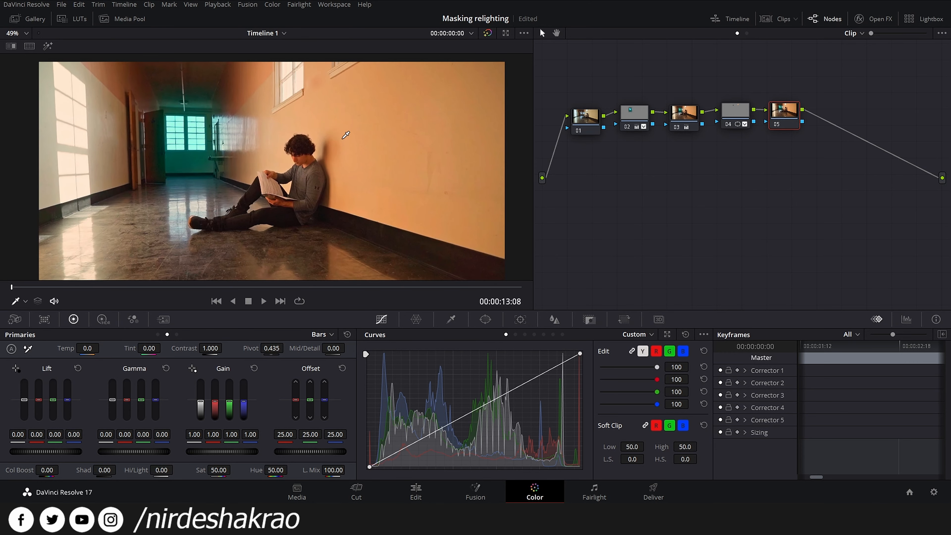
pyautogui.scroll(2, 345, 135)
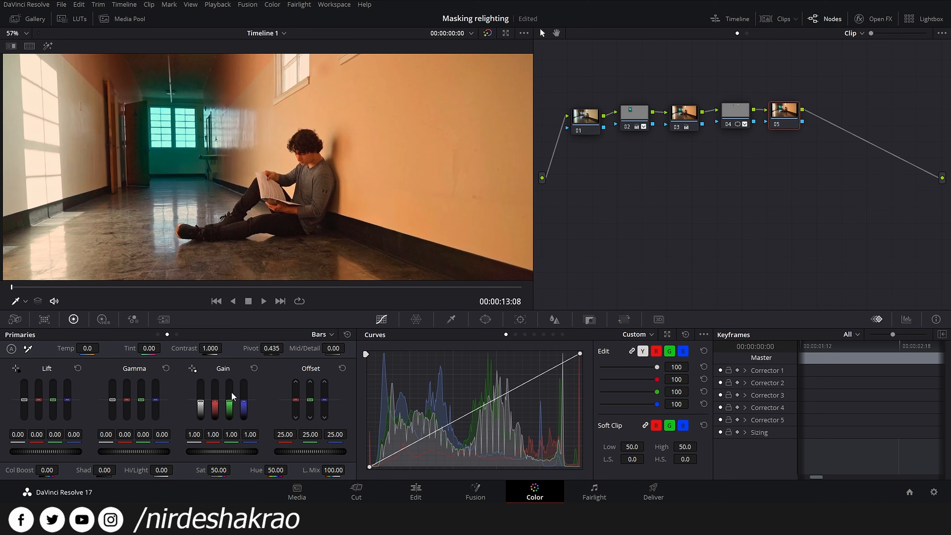
# Step: Look through the Primaries Log wheels and bars, Color Warper, Qualifier, Window, Tracker and Blur palettes, and return to Curves
pyautogui.click(157, 334)
pyautogui.click(176, 334)
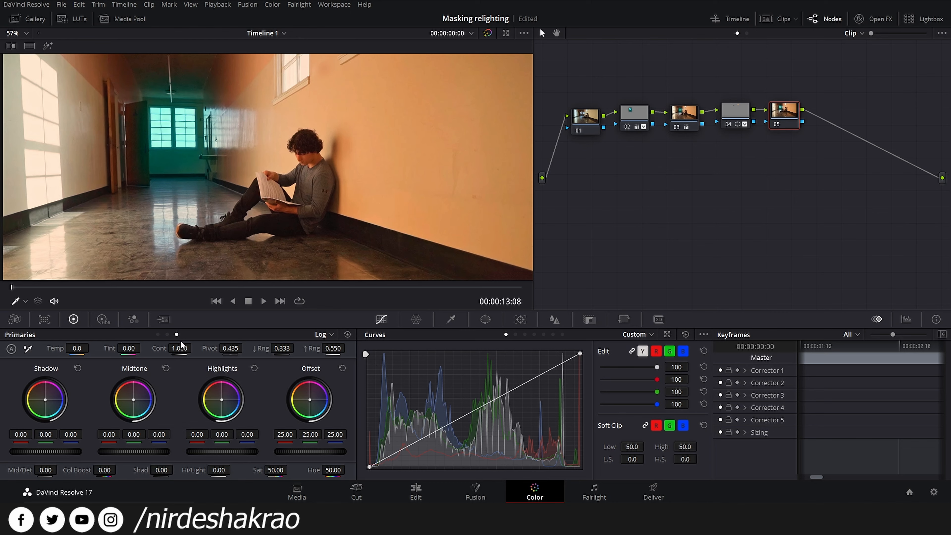
pyautogui.click(167, 335)
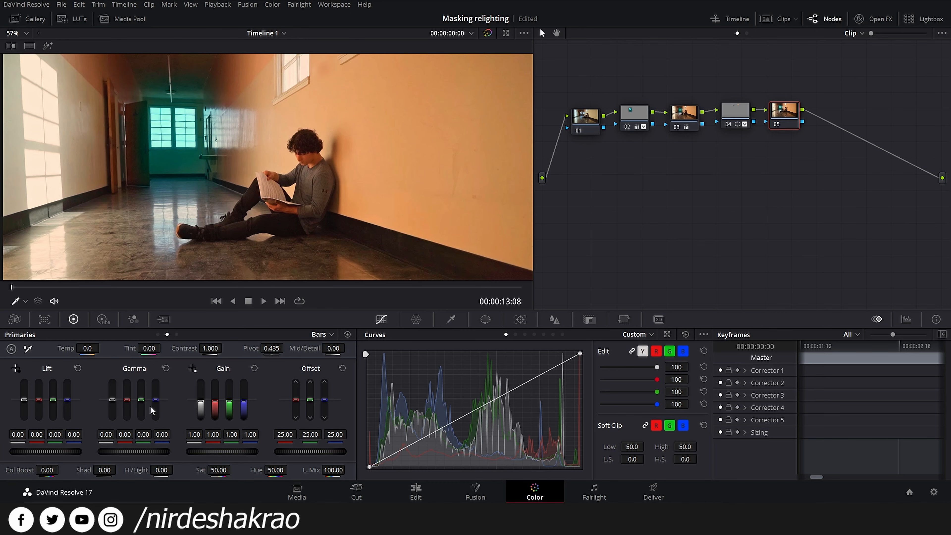
pyautogui.click(417, 320)
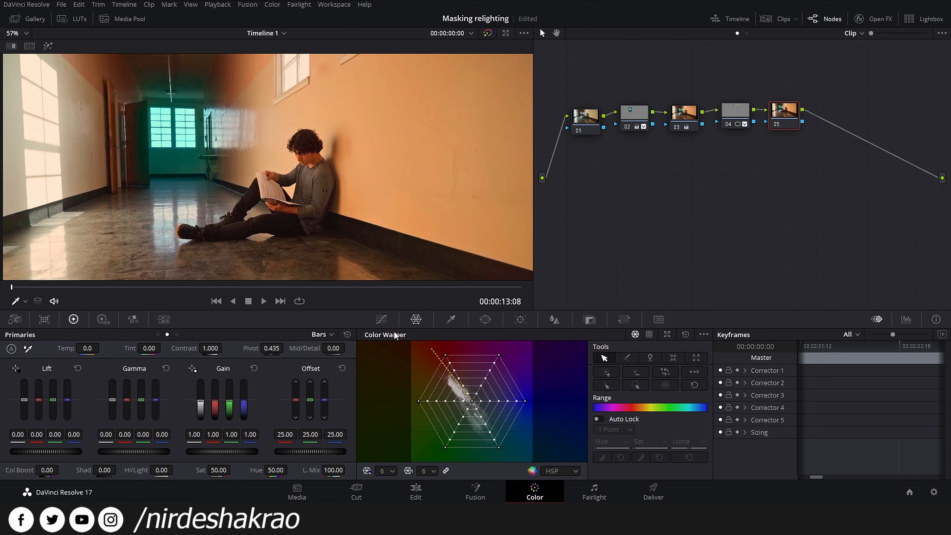
pyautogui.click(451, 319)
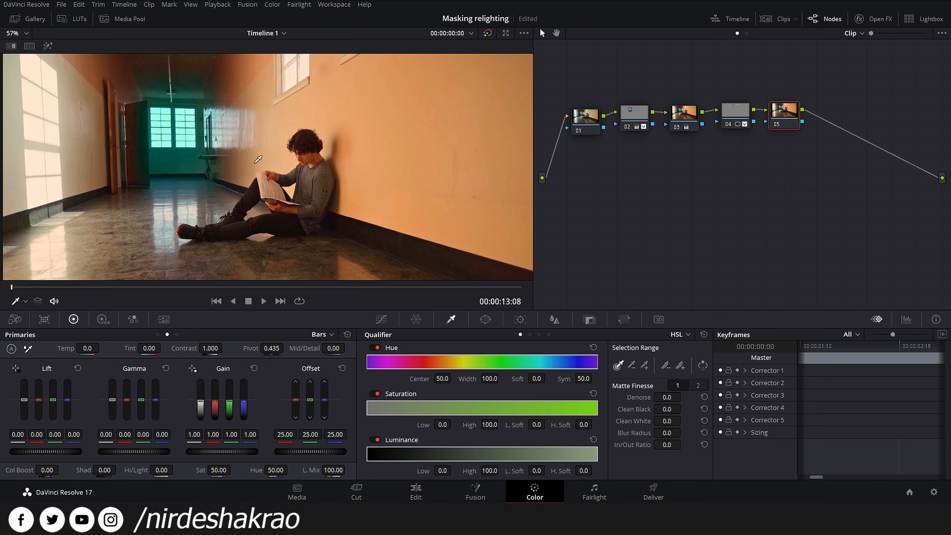
pyautogui.click(485, 319)
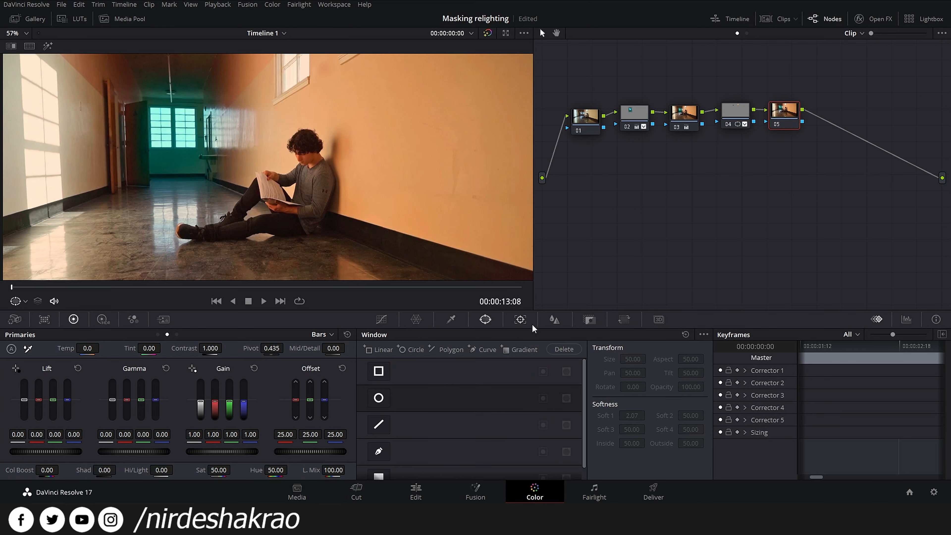
pyautogui.click(520, 319)
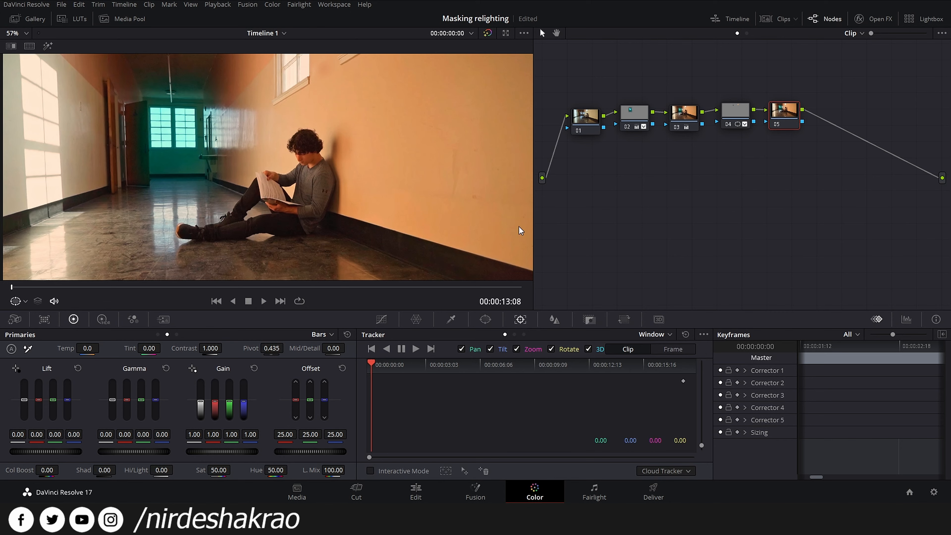
pyautogui.click(554, 319)
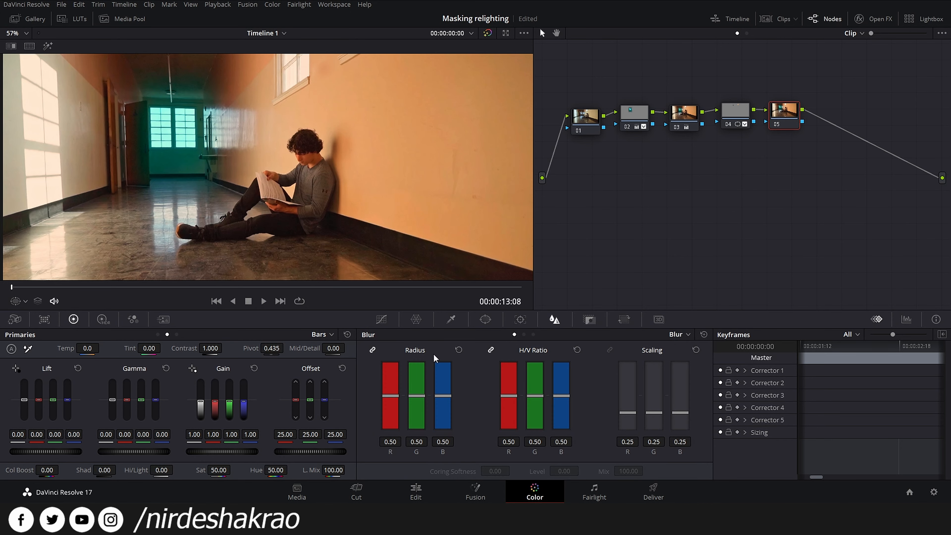
pyautogui.click(381, 319)
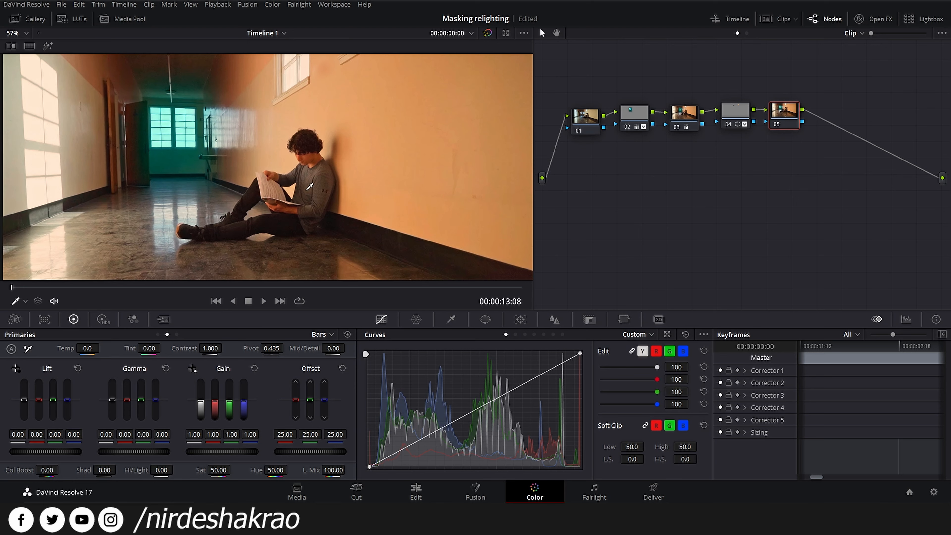
# Step: Save the project, view the Primaries as wheels, and return them to the bars view
pyautogui.hotkey('ctrl', 's')
pyautogui.moveTo(341, 192)
pyautogui.mouseDown()
pyautogui.moveTo(351, 210)
pyautogui.moveTo(346, 196)
pyautogui.mouseUp()
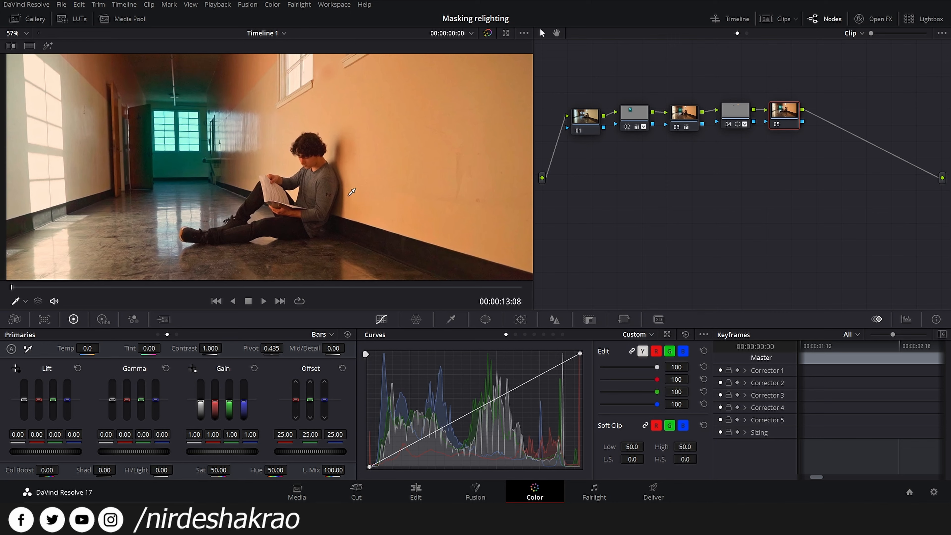
pyautogui.click(157, 334)
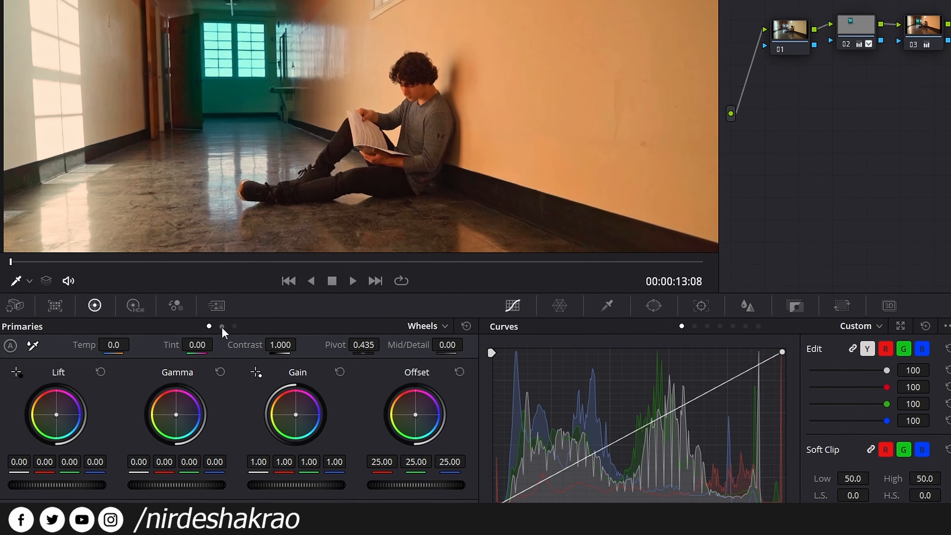
pyautogui.click(167, 334)
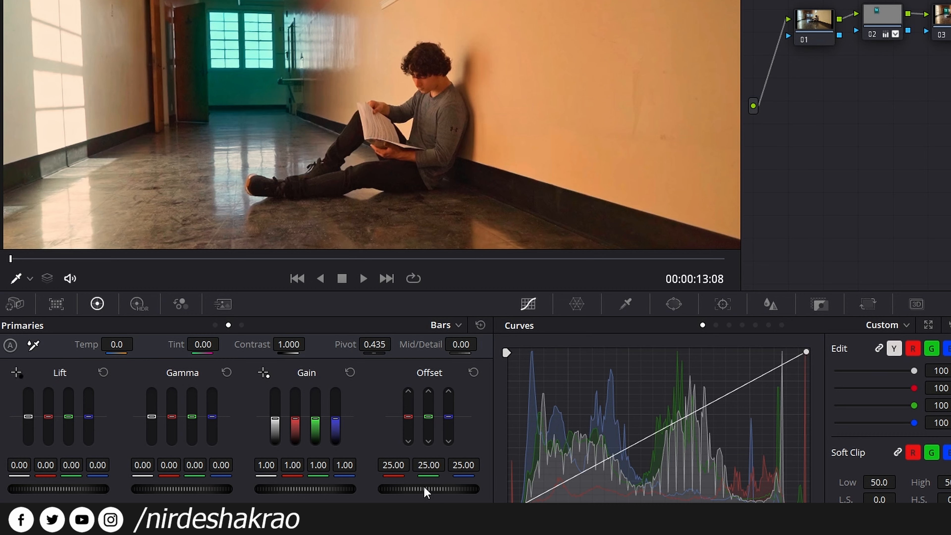
# Step: Try out the master Offset and its red, green and blue channels, including 58.60, 53.80 and 73.20, and reset the Offset
pyautogui.moveTo(422, 488)
pyautogui.mouseDown()
pyautogui.moveTo(448, 489)
pyautogui.moveTo(412, 489)
pyautogui.mouseUp()
pyautogui.click(474, 372)
pyautogui.moveTo(408, 416); pyautogui.dragTo(449, 402)
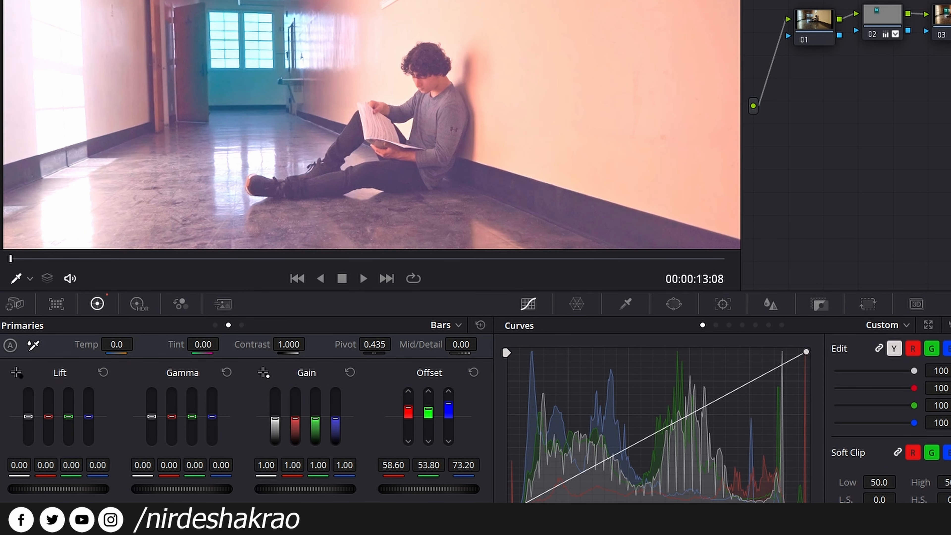
pyautogui.click(474, 373)
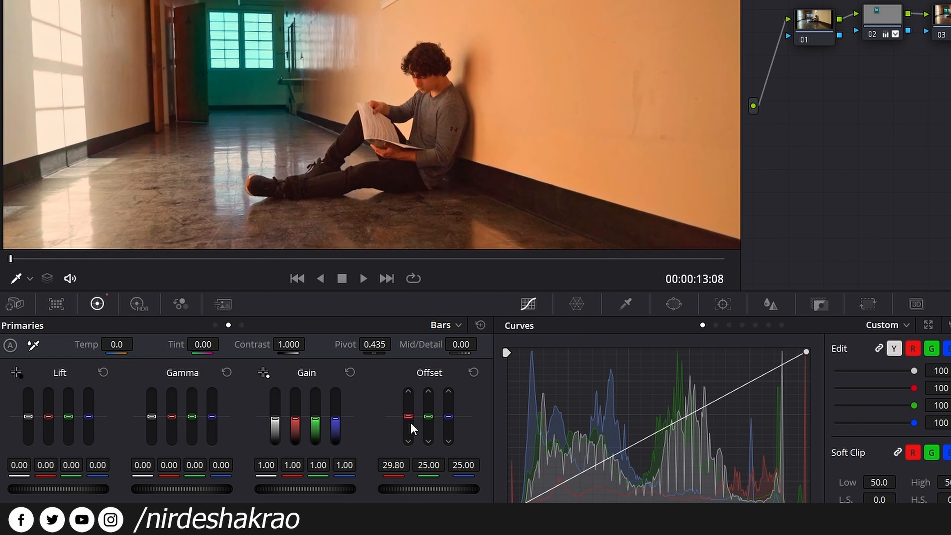
pyautogui.click(472, 373)
pyautogui.moveTo(408, 429); pyautogui.dragTo(474, 388)
pyautogui.click(473, 374)
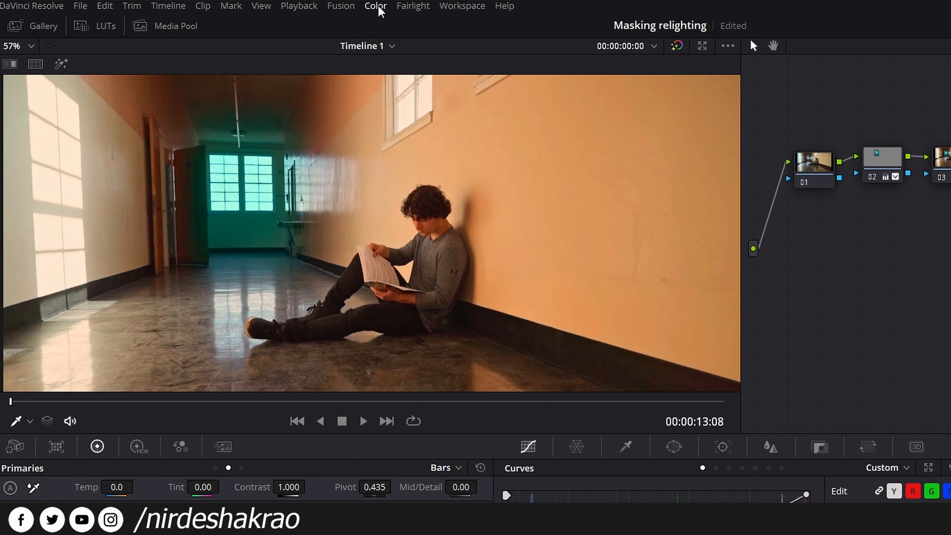
# Step: Turn Printer Light Hotkeys off and on again, and view the printer light shortcut list
pyautogui.click(377, 7)
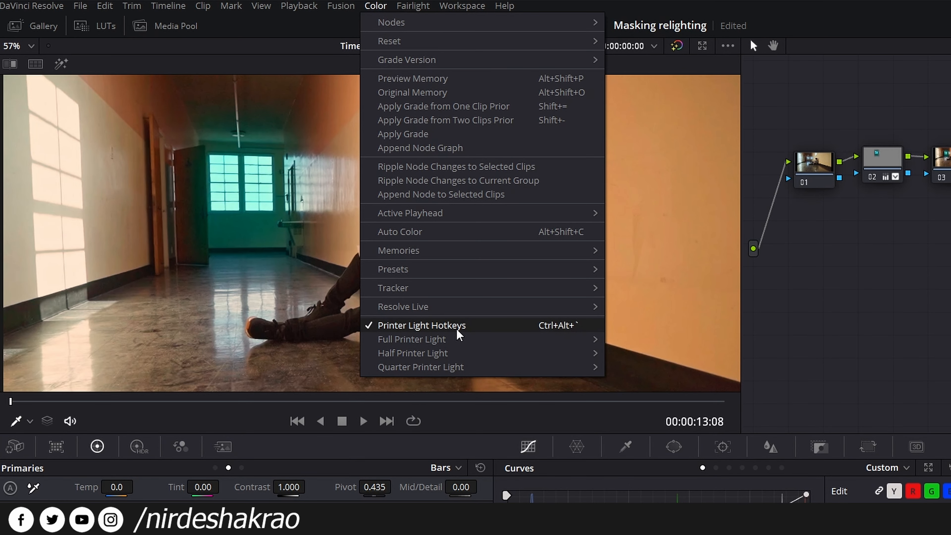
pyautogui.click(371, 327)
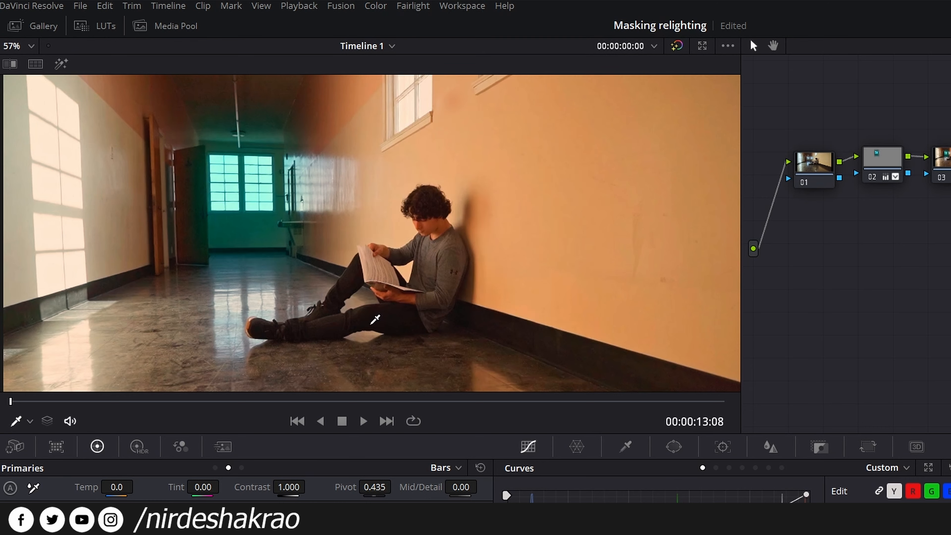
pyautogui.click(375, 5)
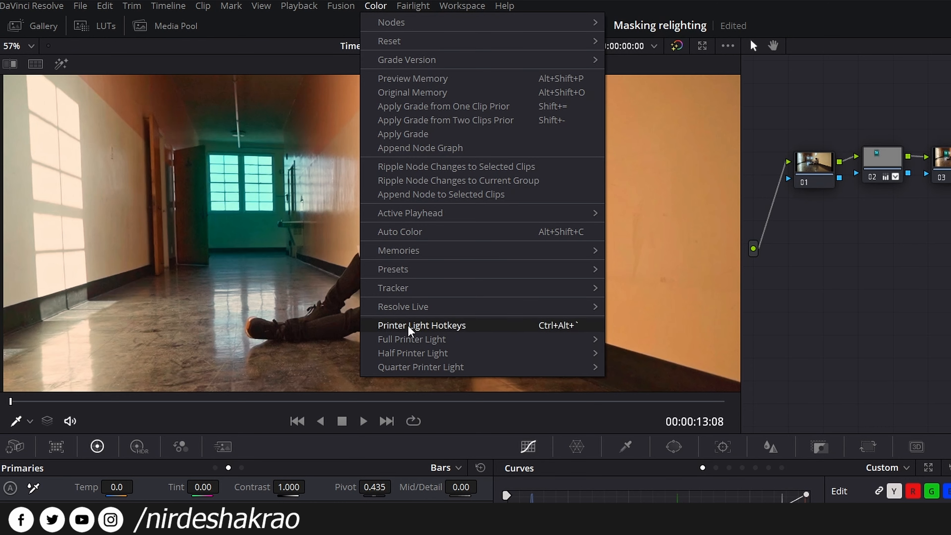
pyautogui.click(382, 327)
pyautogui.click(376, 6)
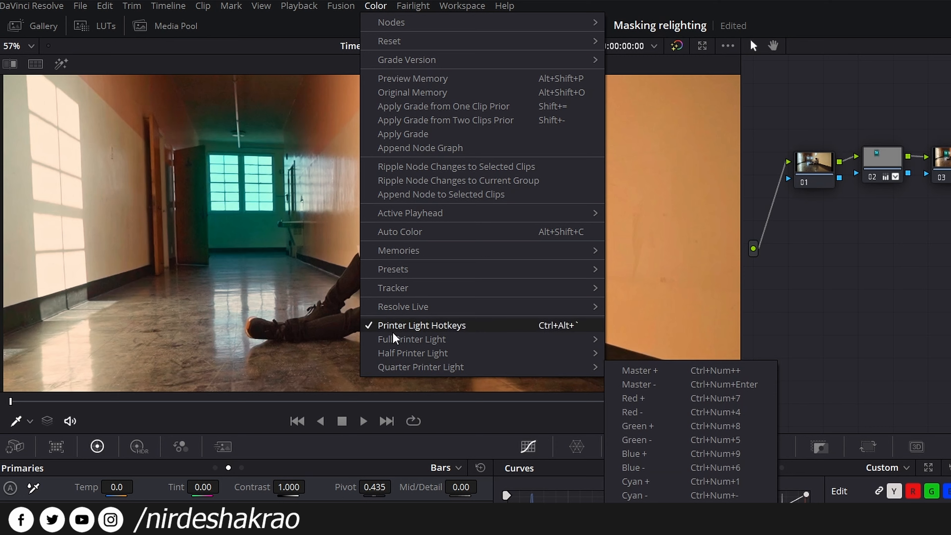
pyautogui.click(738, 434)
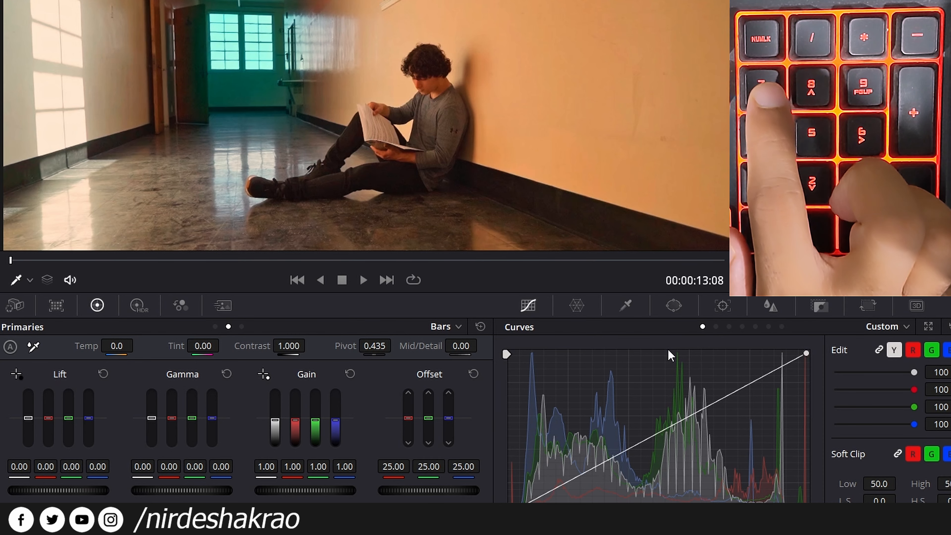
# Step: Raise the red Offset on node 05 to 48.00 in printer light increments
pyautogui.press('KP_7')
pyautogui.press('KP_7')
pyautogui.press('KP_7')
pyautogui.press('KP_7')
pyautogui.press('KP_7')
pyautogui.press('KP_7')
pyautogui.press('KP_7')
pyautogui.press('KP_7')
pyautogui.press('KP_7')
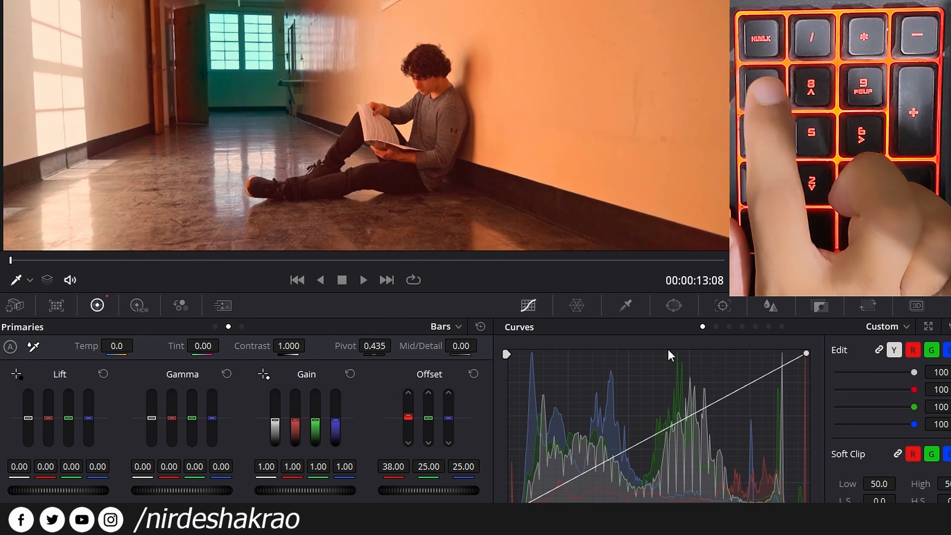
pyautogui.press('KP_7')
pyautogui.press('KP_7')
pyautogui.press('KP_7')
pyautogui.press('KP_7')
pyautogui.press('KP_7')
pyautogui.press('KP_7')
pyautogui.press('KP_7')
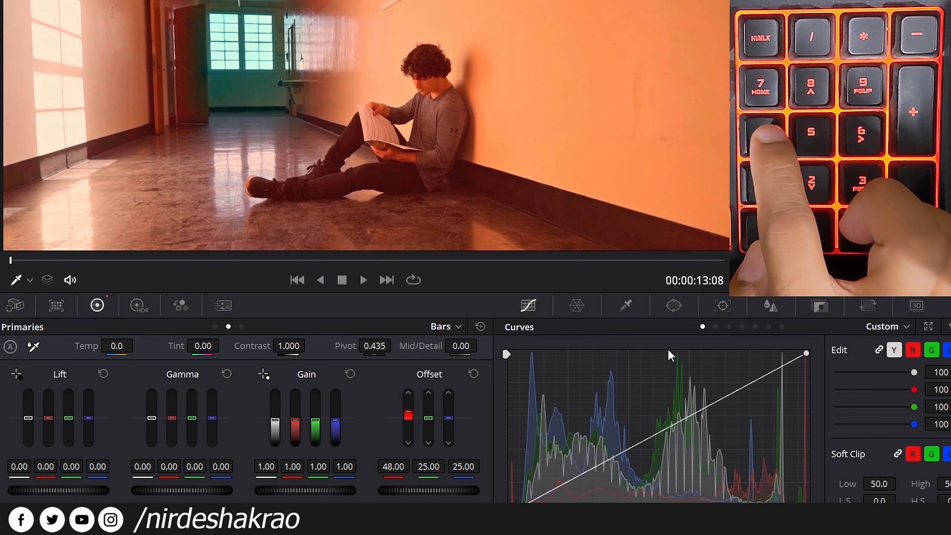
# Step: Lower the red Offset to 27.00 in printer light increments
pyautogui.press('KP_4')
pyautogui.press('KP_4')
pyautogui.press('KP_4')
pyautogui.press('KP_4')
pyautogui.press('KP_4')
pyautogui.press('KP_4')
pyautogui.press('KP_4')
pyautogui.press('KP_4')
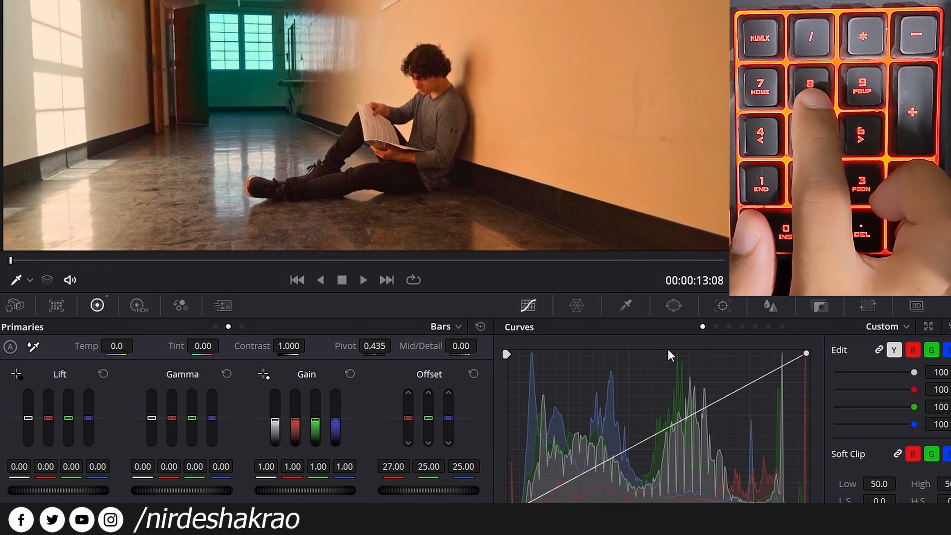
# Step: Raise the green Offset to 54.00 in printer light increments, leaving red and blue alone
pyautogui.press('KP_8')
pyautogui.press('KP_8')
pyautogui.press('KP_8')
pyautogui.press('KP_8')
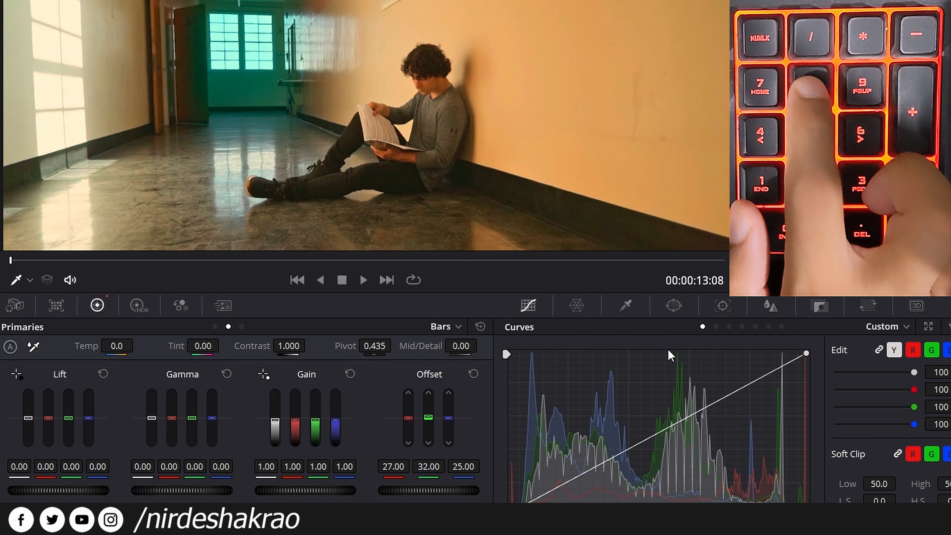
pyautogui.press('KP_8')
pyautogui.press('KP_8')
pyautogui.press('KP_8')
pyautogui.press('KP_8')
pyautogui.press('KP_8')
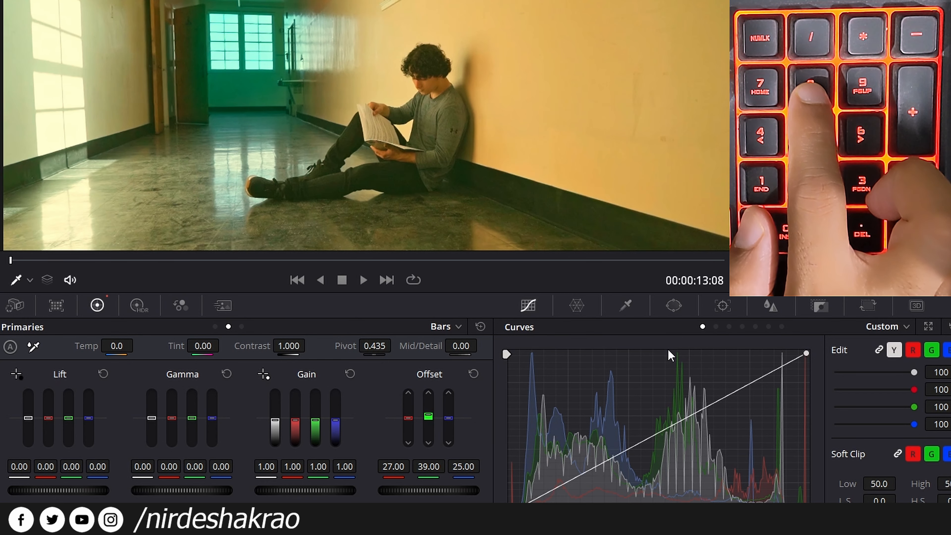
pyautogui.press('KP_8')
pyautogui.press('KP_8')
pyautogui.press('KP_8')
pyautogui.press('KP_8')
pyautogui.press('KP_8')
pyautogui.press('KP_8')
pyautogui.press('KP_8')
pyautogui.press('KP_8')
pyautogui.press('KP_8')
pyautogui.press('KP_8')
pyautogui.press('KP_8')
pyautogui.press('KP_8')
pyautogui.press('KP_8')
pyautogui.press('KP_8')
pyautogui.press('KP_8')
pyautogui.press('KP_8')
pyautogui.press('KP_8')
pyautogui.press('KP_8')
pyautogui.press('KP_8')
pyautogui.press('KP_8')
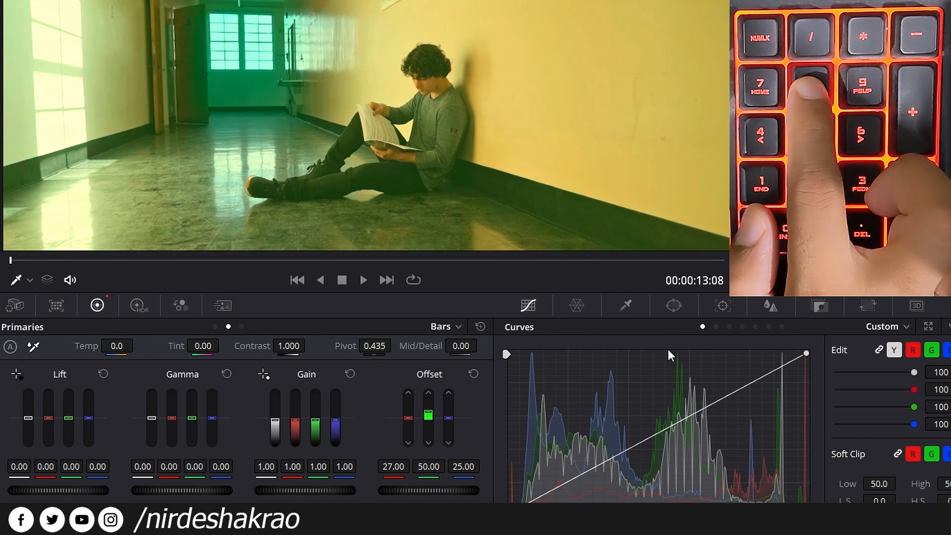
# Step: Lower the green Offset to 28.00 in printer light increments
pyautogui.press('KP_2')
pyautogui.press('KP_2')
pyautogui.press('KP_2')
pyautogui.press('KP_2')
pyautogui.press('KP_2')
pyautogui.press('KP_2')
pyautogui.press('KP_2')
pyautogui.press('KP_2')
pyautogui.press('KP_2')
pyautogui.press('KP_2')
pyautogui.press('KP_2')
pyautogui.press('KP_2')
pyautogui.press('KP_2')
pyautogui.press('KP_2')
pyautogui.press('KP_2')
pyautogui.press('KP_2')
pyautogui.press('KP_2')
pyautogui.press('KP_2')
pyautogui.press('KP_2')
pyautogui.press('KP_2')
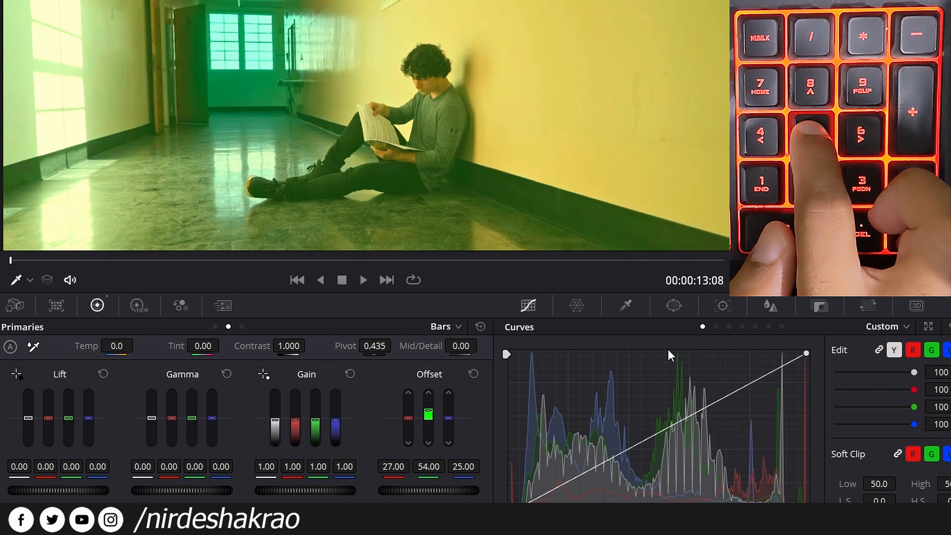
pyautogui.press('KP_2')
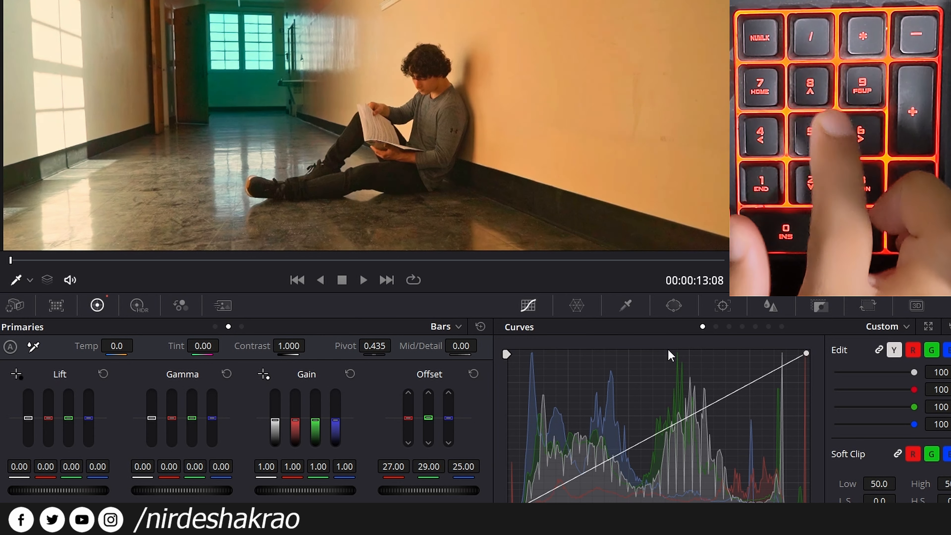
pyautogui.press('KP_2')
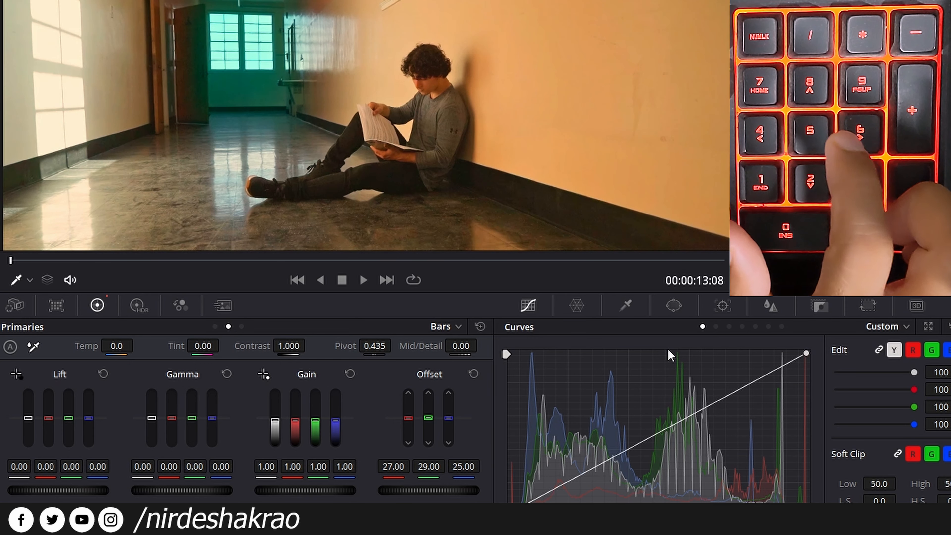
pyautogui.press('KP_2')
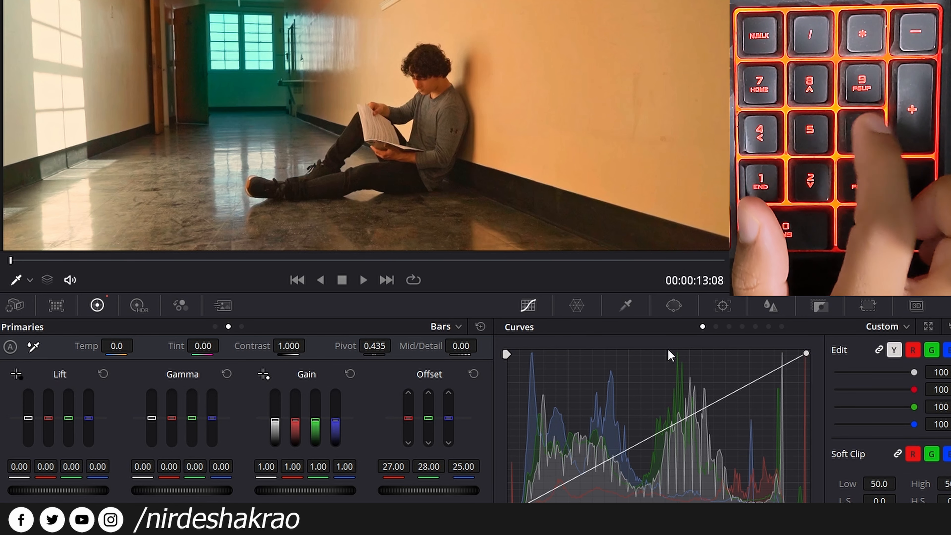
# Step: Raise the blue Offset to 66.00 in printer light increments
pyautogui.press('KP_9')
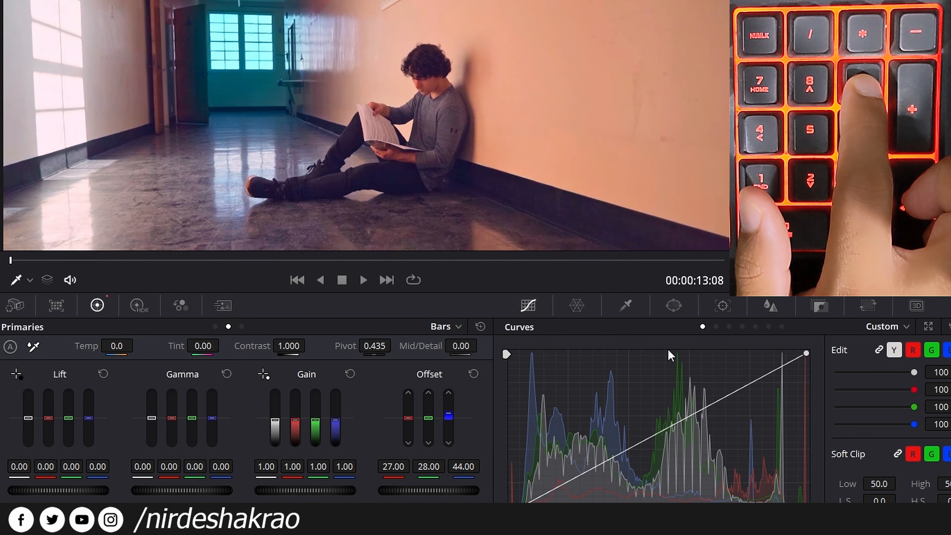
pyautogui.press('KP_9')
pyautogui.press('KP_9')
pyautogui.press('KP_9')
pyautogui.press('KP_9')
pyautogui.press('KP_9')
pyautogui.press('KP_9')
pyautogui.press('KP_9')
pyautogui.press('KP_9')
pyautogui.press('KP_9')
pyautogui.press('KP_9')
# Step: Lower the blue Offset to 31.00 in printer light increments
pyautogui.press('KP_3')
pyautogui.press('KP_3')
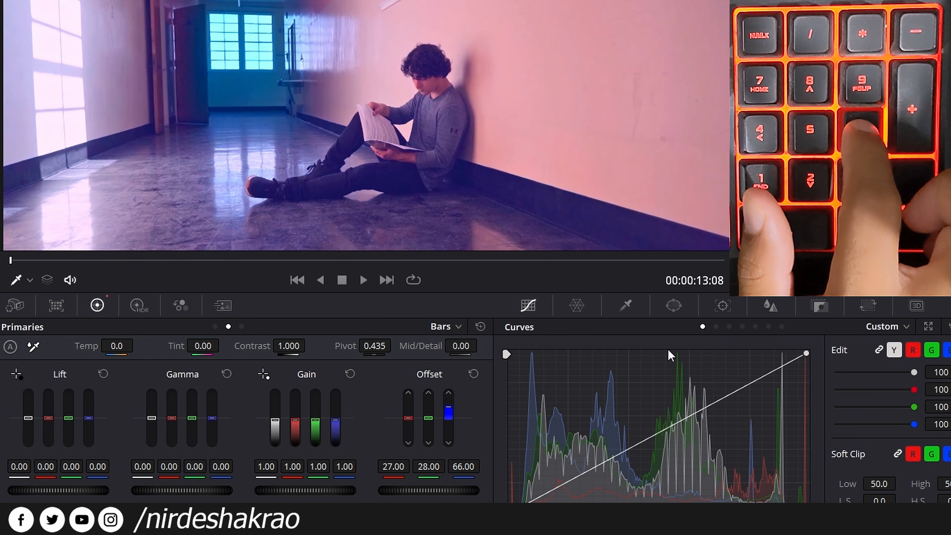
pyautogui.press('KP_3')
pyautogui.press('KP_3')
pyautogui.press('KP_3')
pyautogui.press('KP_3')
pyautogui.press('KP_3')
pyautogui.press('KP_3')
pyautogui.press('KP_3')
pyautogui.press('KP_3')
pyautogui.press('KP_3')
pyautogui.press('KP_3')
pyautogui.press('KP_3')
pyautogui.press('KP_3')
pyautogui.press('KP_3')
pyautogui.press('KP_3')
pyautogui.press('KP_3')
pyautogui.press('KP_3')
pyautogui.press('KP_3')
pyautogui.press('KP_3')
pyautogui.press('KP_3')
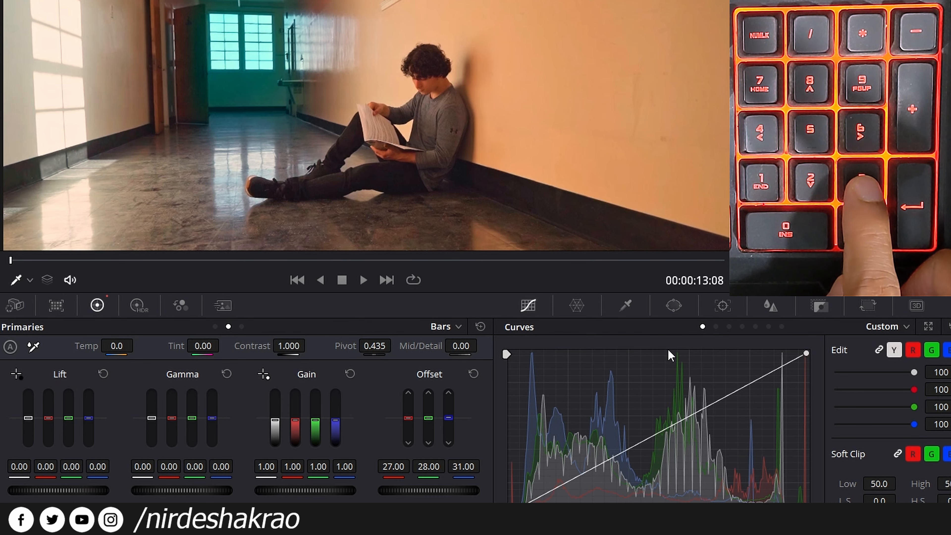
# Step: Add yellow by raising the red and green Offset together to 60.00 and 61.00 in printer light increments
pyautogui.press('KP_3')
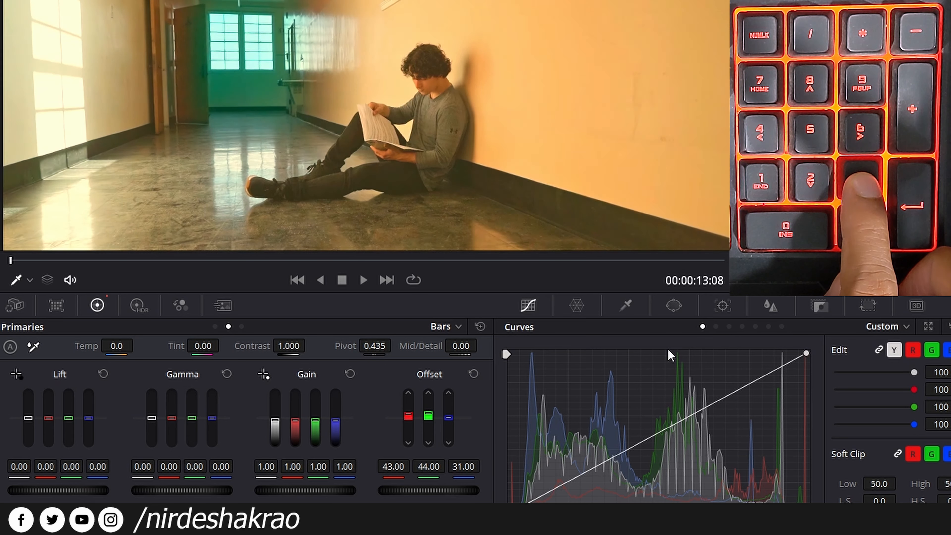
pyautogui.press('KP_3')
pyautogui.press('KP_3')
pyautogui.press('KP_3')
pyautogui.press('KP_3')
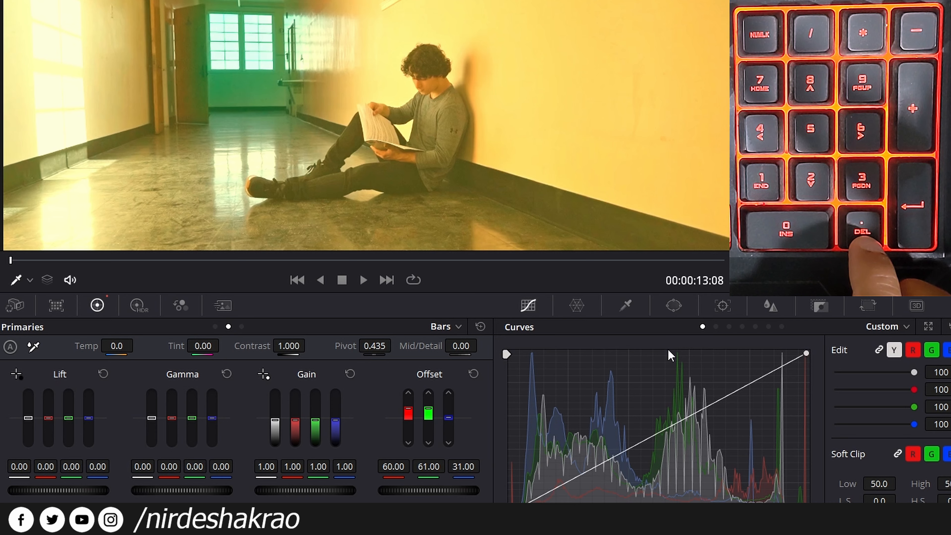
# Step: Reduce the yellow by lowering the red and green Offset together to 47.00 and 48.00
pyautogui.press('KP_Decimal')
pyautogui.press('KP_Decimal')
pyautogui.press('KP_Decimal')
pyautogui.press('KP_Decimal')
pyautogui.press('KP_Decimal')
pyautogui.press('KP_Decimal')
pyautogui.press('KP_Decimal')
pyautogui.press('KP_Decimal')
pyautogui.press('KP_Decimal')
pyautogui.press('KP_Decimal')
pyautogui.press('KP_Decimal')
pyautogui.press('KP_Decimal')
pyautogui.press('KP_Decimal')
pyautogui.press('KP_Decimal')
pyautogui.press('KP_Decimal')
pyautogui.press('KP_Decimal')
pyautogui.press('KP_Decimal')
pyautogui.press('KP_Decimal')
pyautogui.press('KP_Decimal')
pyautogui.press('KP_Decimal')
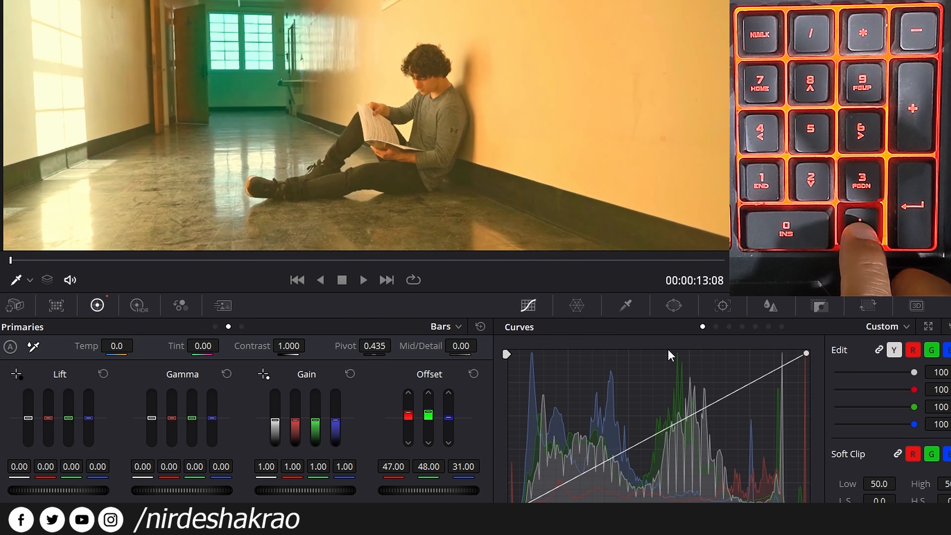
# Step: Adjust the yellow printer light so the red Offset is 50.00 and the green Offset is 51.00
pyautogui.press('KP_3')
pyautogui.press('KP_3')
pyautogui.press('KP_3')
pyautogui.press('KP_3')
pyautogui.press('KP_3')
pyautogui.press('KP_3')
pyautogui.press('KP_3')
pyautogui.press('KP_3')
pyautogui.press('KP_3')
pyautogui.press('KP_3')
pyautogui.press('KP_3')
pyautogui.press('KP_3')
pyautogui.press('KP_3')
pyautogui.press('KP_3')
pyautogui.press('KP_3')
pyautogui.press('KP_3')
pyautogui.press('KP_3')
pyautogui.press('KP_3')
pyautogui.press('KP_3')
pyautogui.press('KP_3')
pyautogui.press('KP_3')
pyautogui.press('KP_3')
pyautogui.press('KP_3')
pyautogui.press('KP_3')
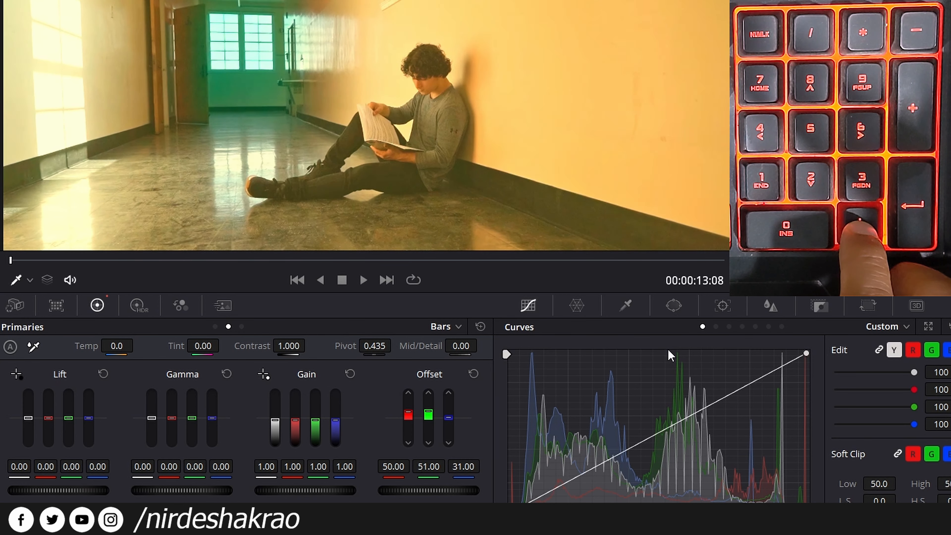
# Step: Reduce the yellow by lowering the red and green Offset together to 27.00 and 28.00 in printer light increments
pyautogui.press('KP_Decimal')
pyautogui.press('KP_Decimal')
pyautogui.press('KP_Decimal')
pyautogui.press('KP_Decimal')
pyautogui.press('KP_Decimal')
pyautogui.press('KP_Decimal')
pyautogui.press('KP_Decimal')
pyautogui.press('KP_Decimal')
pyautogui.press('KP_Decimal')
pyautogui.press('KP_Decimal')
pyautogui.press('KP_Decimal')
pyautogui.press('KP_Decimal')
pyautogui.press('KP_Decimal')
pyautogui.press('KP_Decimal')
pyautogui.press('KP_Decimal')
pyautogui.press('KP_Decimal')
pyautogui.press('KP_Decimal')
pyautogui.press('KP_Decimal')
pyautogui.press('KP_Decimal')
pyautogui.press('KP_Decimal')
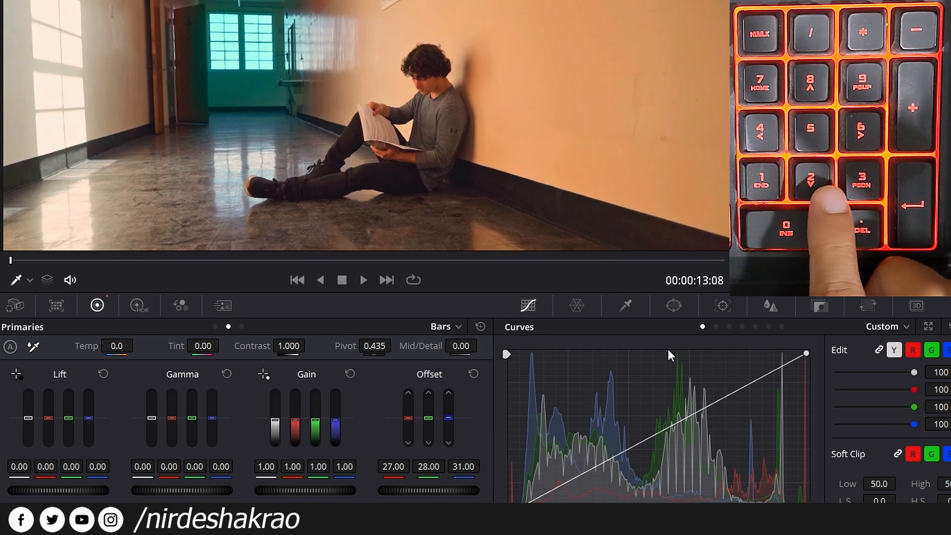
# Step: Add magenta by raising the red and blue Offset together to 63.00 and 67.00 in printer light increments
pyautogui.press('KP_2')
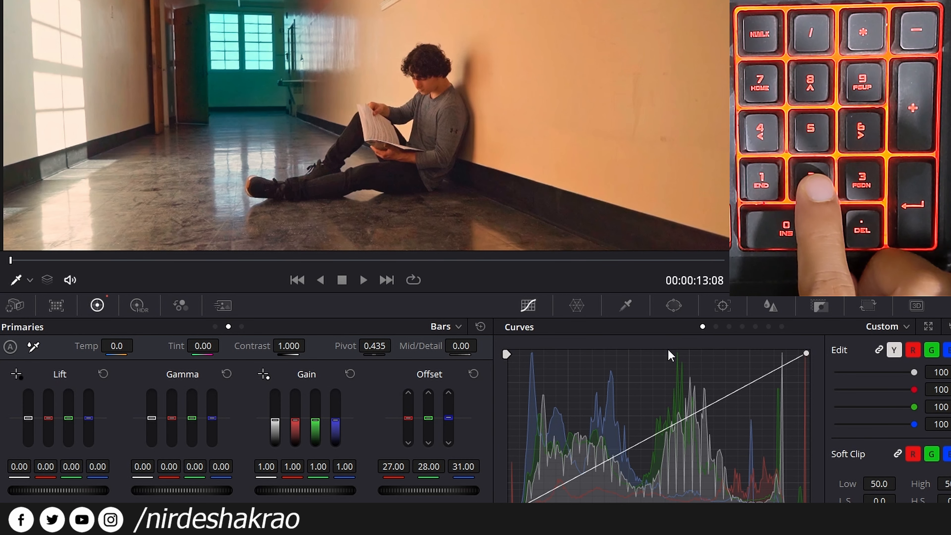
pyautogui.press('KP_2')
pyautogui.press('KP_2')
pyautogui.press('KP_2')
pyautogui.press('KP_2')
pyautogui.press('KP_2')
pyautogui.press('KP_2')
pyautogui.press('KP_2')
pyautogui.press('KP_2')
pyautogui.press('KP_2')
pyautogui.press('KP_2')
pyautogui.press('KP_2')
pyautogui.press('KP_2')
pyautogui.press('KP_2')
pyautogui.press('KP_2')
pyautogui.press('KP_2')
pyautogui.press('KP_2')
pyautogui.press('KP_2')
pyautogui.press('KP_2')
pyautogui.press('KP_2')
pyautogui.press('KP_2')
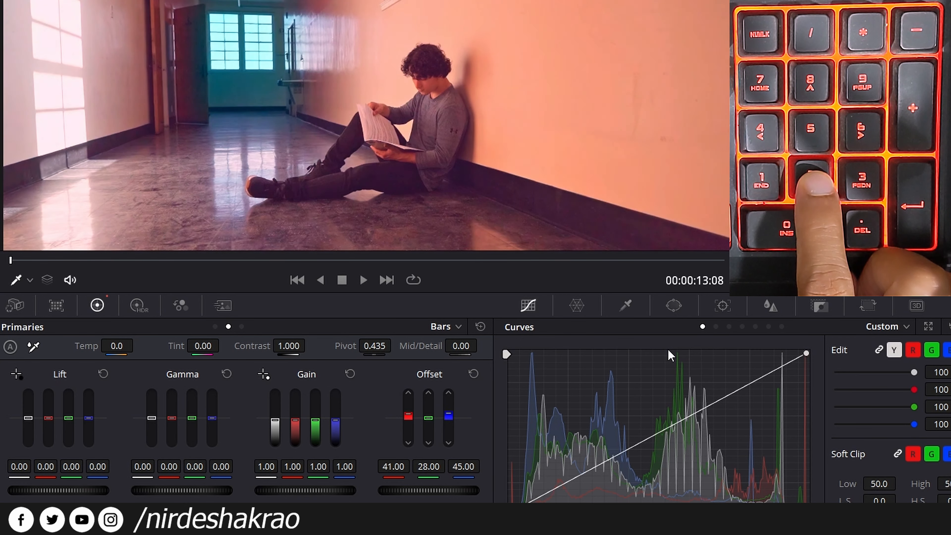
pyautogui.press('KP_2')
pyautogui.press('KP_2')
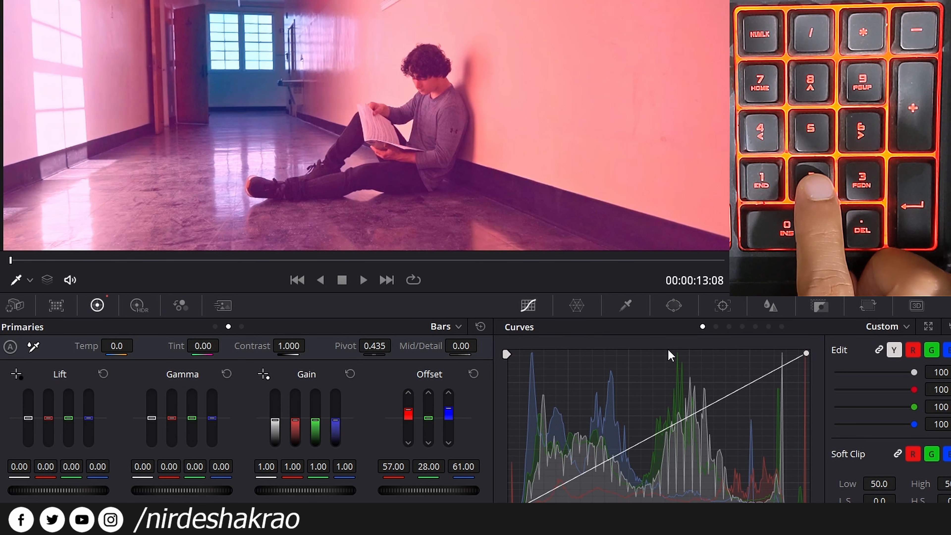
pyautogui.press('KP_2')
pyautogui.press('KP_2')
pyautogui.press('KP_2')
pyautogui.press('KP_2')
pyautogui.press('KP_2')
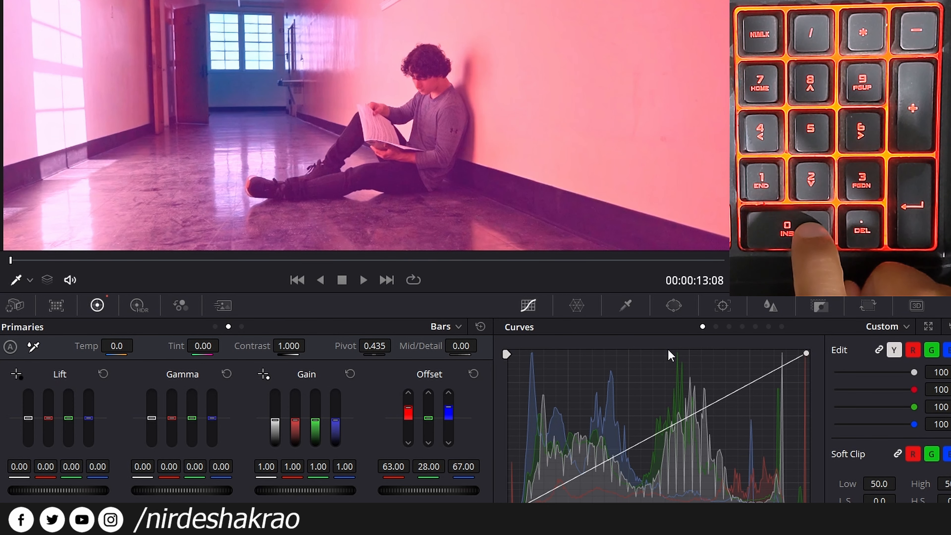
# Step: Reduce the magenta by lowering the red and blue Offset together until the red Offset is 28.00
pyautogui.press('KP_0')
pyautogui.press('KP_0')
pyautogui.press('KP_0')
pyautogui.press('KP_0')
pyautogui.press('KP_0')
pyautogui.press('KP_0')
pyautogui.press('KP_0')
pyautogui.press('KP_0')
pyautogui.press('KP_0')
pyautogui.press('KP_0')
pyautogui.press('KP_0')
pyautogui.press('KP_0')
pyautogui.press('KP_0')
pyautogui.press('KP_0')
pyautogui.press('KP_0')
pyautogui.press('KP_0')
pyautogui.press('KP_0')
pyautogui.press('KP_0')
pyautogui.press('KP_0')
pyautogui.press('KP_0')
pyautogui.press('KP_0')
pyautogui.press('KP_0')
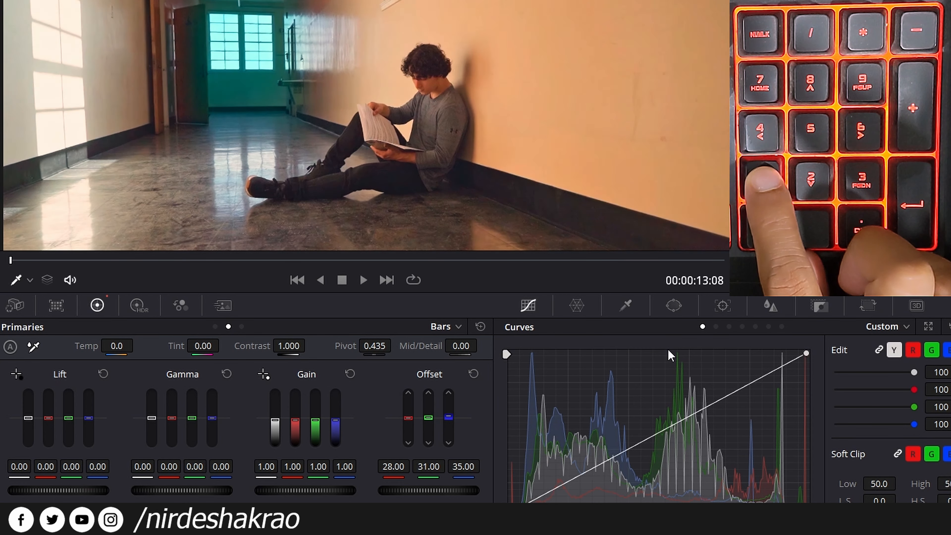
# Step: Add cyan by raising the green and blue Offset together to 64.00 and 68.00
pyautogui.press('KP_1')
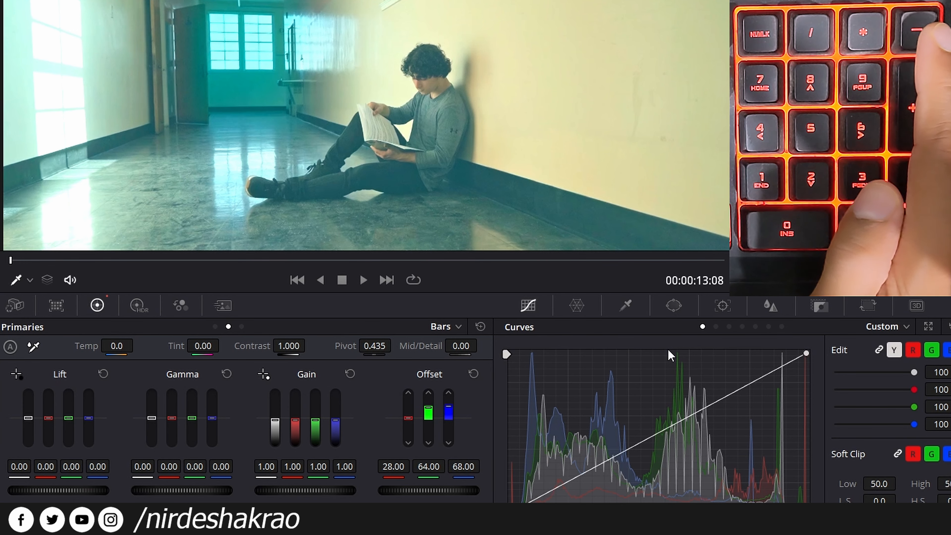
# Step: Reduce the cyan by lowering the green and blue Offset together to 25.00 and 29.00 in printer light increments
pyautogui.press('KP_Subtract')
pyautogui.press('KP_Subtract')
pyautogui.press('KP_Subtract')
pyautogui.press('KP_Subtract')
pyautogui.press('KP_Subtract')
pyautogui.press('KP_Subtract')
pyautogui.press('KP_Subtract')
pyautogui.press('KP_Subtract')
pyautogui.press('KP_Subtract')
pyautogui.press('KP_Subtract')
pyautogui.press('KP_Subtract')
pyautogui.press('KP_Subtract')
pyautogui.press('KP_Subtract')
pyautogui.press('KP_Subtract')
pyautogui.press('KP_Subtract')
pyautogui.press('KP_Subtract')
pyautogui.press('KP_Subtract')
pyautogui.press('KP_Subtract')
pyautogui.press('KP_Subtract')
pyautogui.press('KP_Subtract')
pyautogui.press('KP_Subtract')
pyautogui.press('KP_Subtract')
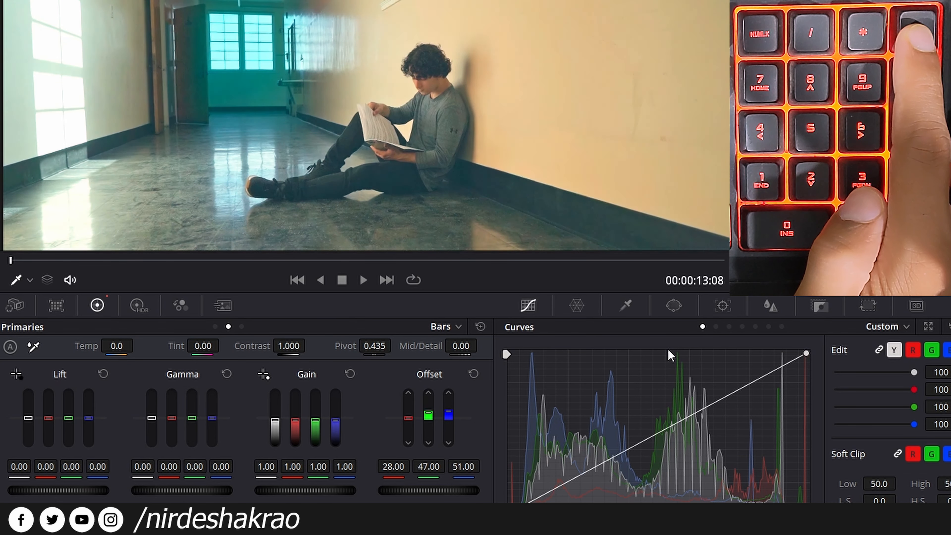
pyautogui.press('KP_Subtract')
pyautogui.press('KP_Subtract')
pyautogui.press('KP_Subtract')
pyautogui.press('KP_Subtract')
pyautogui.press('KP_Subtract')
pyautogui.press('KP_Subtract')
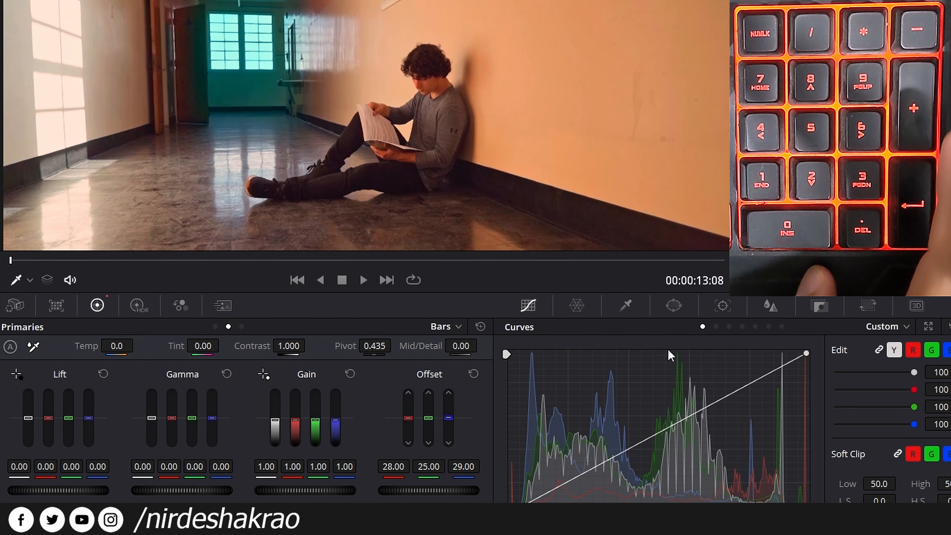
# Step: Brighten the image with the master printer light, raising the red, green and blue Offset to 61.00, 58.00 and 62.00
pyautogui.press('KP_Add')
pyautogui.press('KP_Add')
pyautogui.press('KP_Add')
pyautogui.press('KP_Add')
pyautogui.press('KP_Add')
pyautogui.press('KP_Add')
pyautogui.press('KP_Add')
pyautogui.press('KP_Add')
pyautogui.press('KP_Add')
pyautogui.press('KP_Add')
pyautogui.press('KP_Add')
pyautogui.press('KP_Add')
pyautogui.press('KP_Add')
pyautogui.press('KP_Add')
pyautogui.press('KP_Add')
pyautogui.press('KP_Add')
pyautogui.press('KP_Add')
pyautogui.press('KP_Add')
pyautogui.press('KP_Add')
pyautogui.press('KP_Add')
pyautogui.press('KP_Add')
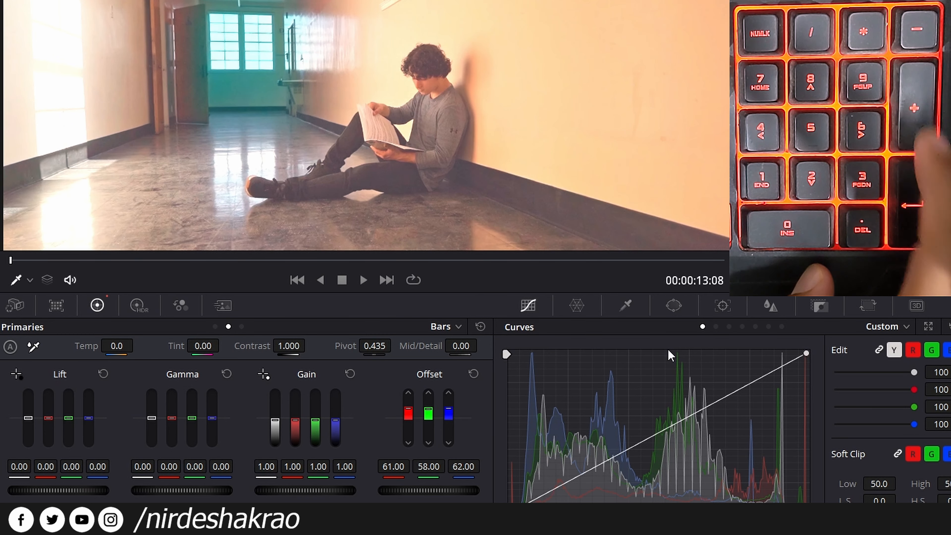
# Step: Darken the image with the master printer light, lowering the red, green and blue Offset to 29.00, 26.00 and 30.00
pyautogui.press('KP_Enter')
pyautogui.press('KP_Enter')
pyautogui.press('KP_Enter')
pyautogui.press('KP_Enter')
pyautogui.press('KP_Enter')
pyautogui.press('KP_Enter')
pyautogui.press('KP_Enter')
pyautogui.press('KP_Enter')
pyautogui.press('KP_Enter')
pyautogui.press('KP_Enter')
pyautogui.press('KP_Enter')
pyautogui.press('KP_Enter')
pyautogui.press('KP_Enter')
pyautogui.press('KP_Enter')
pyautogui.press('KP_Enter')
pyautogui.press('KP_Enter')
pyautogui.press('KP_Enter')
pyautogui.press('KP_Enter')
pyautogui.press('KP_Enter')
pyautogui.press('KP_Enter')
pyautogui.press('KP_Enter')
pyautogui.press('KP_Enter')
pyautogui.press('KP_Enter')
pyautogui.press('KP_Enter')
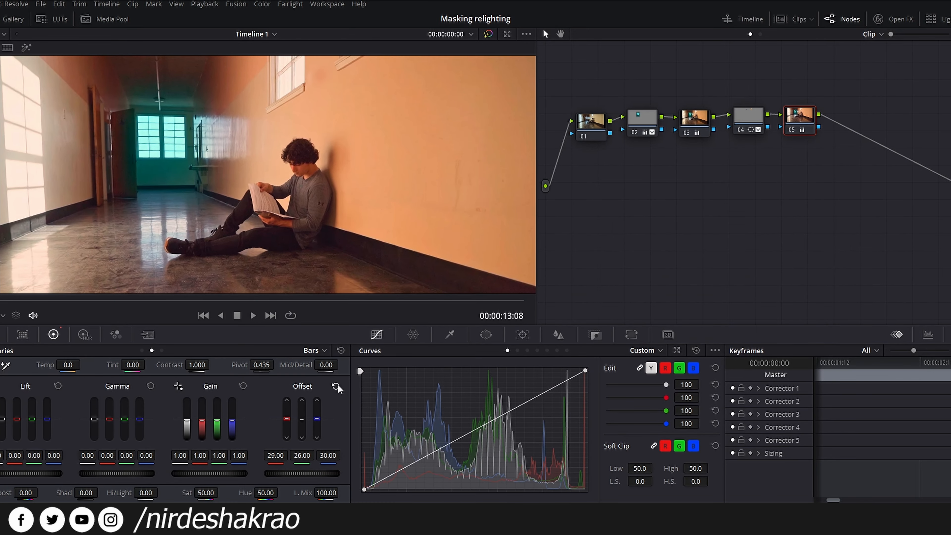
# Step: Reset the Offset of the hallway clip's node 05 to its default
pyautogui.click(336, 386)
# Step: Switch to clip 07, the night road shot, using the clip thumbnails, and hide the thumbnails again
pyautogui.click(790, 19)
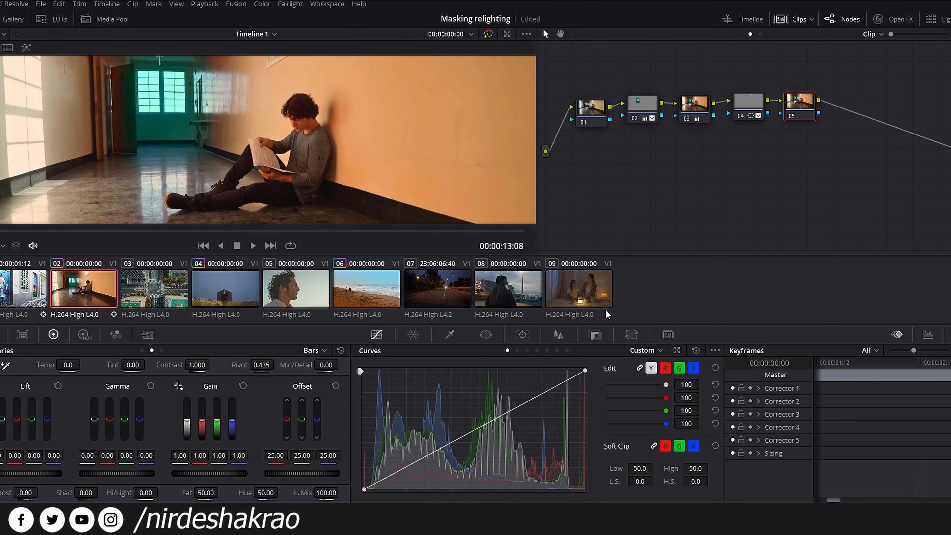
pyautogui.click(440, 290)
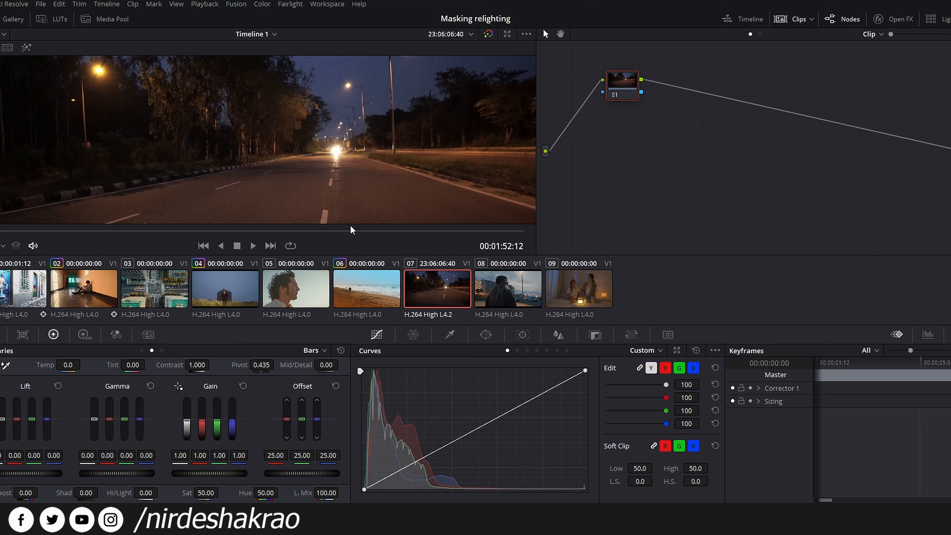
pyautogui.click(799, 22)
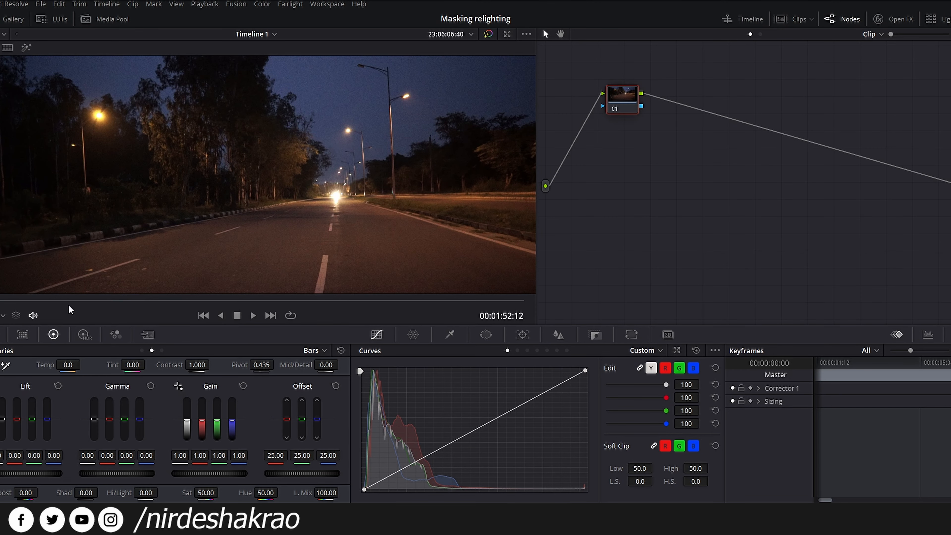
# Step: Mute the viewer's audio and scrub further into the night road clip to a stretch with street lamps
pyautogui.moveTo(43, 302); pyautogui.dragTo(216, 301)
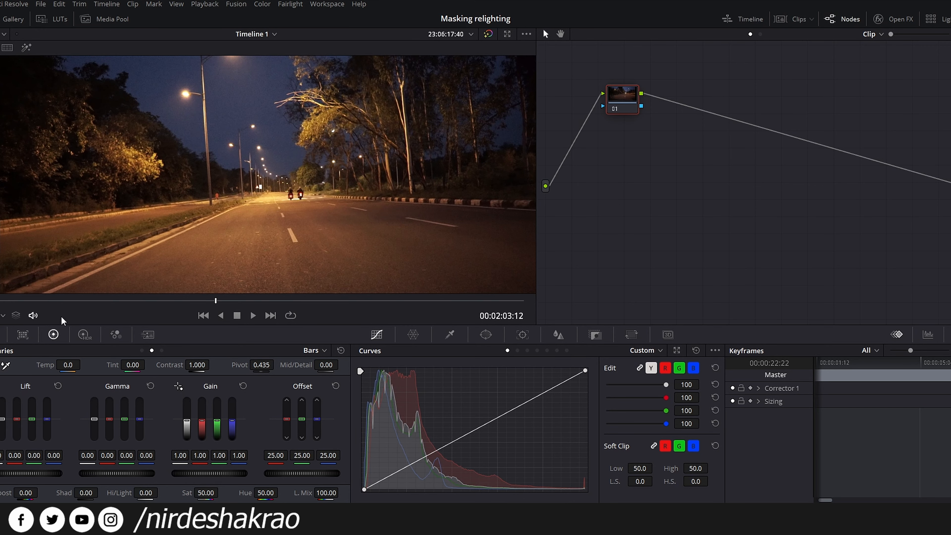
pyautogui.click(33, 316)
pyautogui.moveTo(215, 302); pyautogui.dragTo(273, 302)
# Step: Examine the noise in the dark sky around the street lamps close up while playing the night road clip
pyautogui.scroll(2, 270, 124)
pyautogui.moveTo(269, 124); pyautogui.dragTo(316, 189)
pyautogui.scroll(3, 340, 183)
pyautogui.press('space')
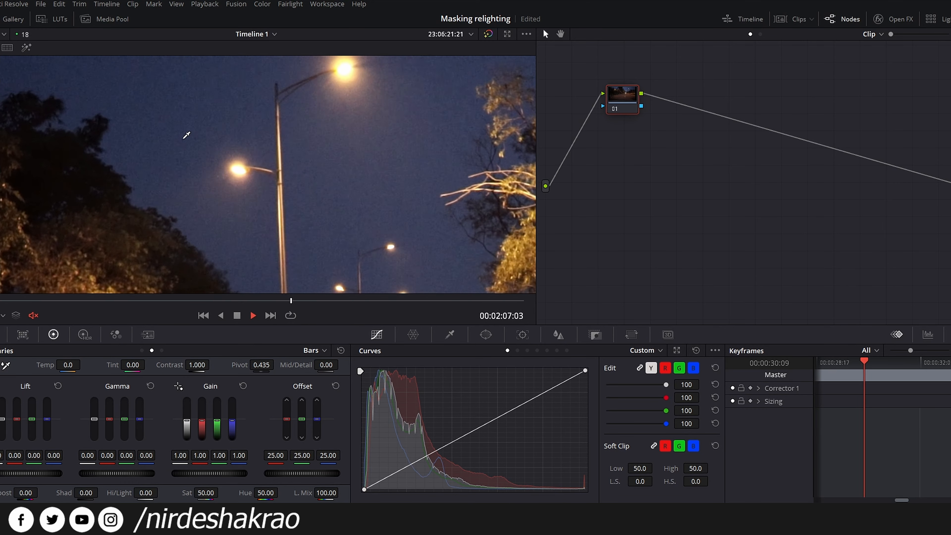
pyautogui.press('space')
pyautogui.moveTo(211, 159); pyautogui.dragTo(309, 221)
pyautogui.scroll(2, 308, 219)
pyautogui.press('space')
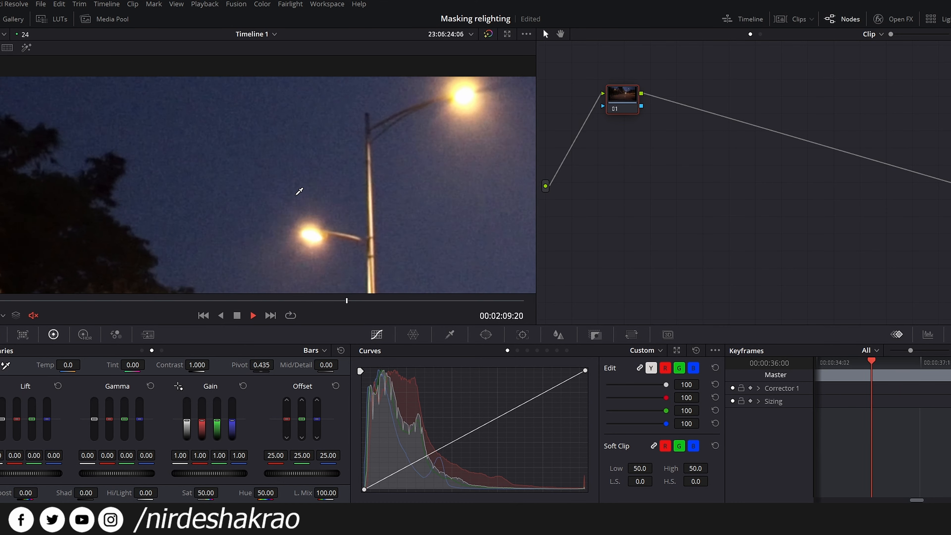
pyautogui.press('space')
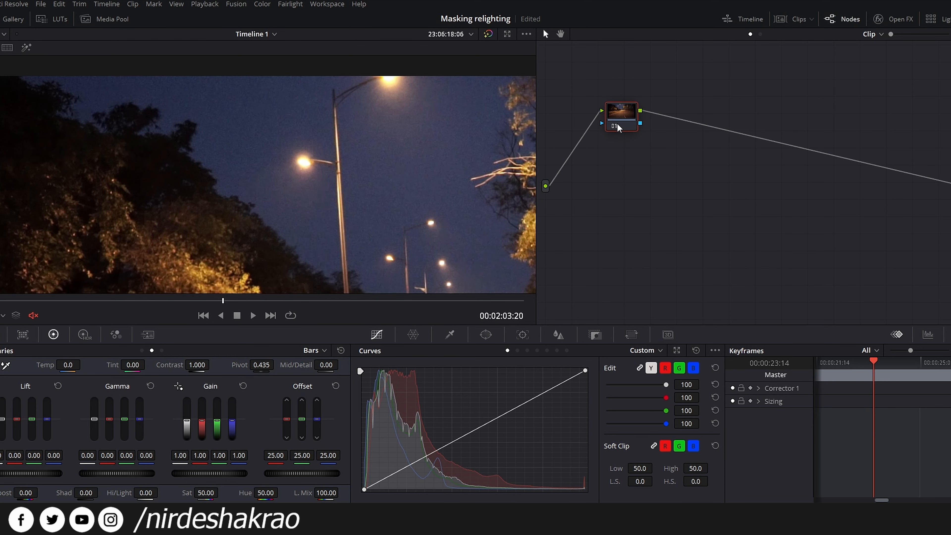
# Step: Set node 01's temporal noise reduction to 3 frames with linked luma and chroma thresholds of 97.8
pyautogui.moveTo(617, 123); pyautogui.dragTo(615, 128)
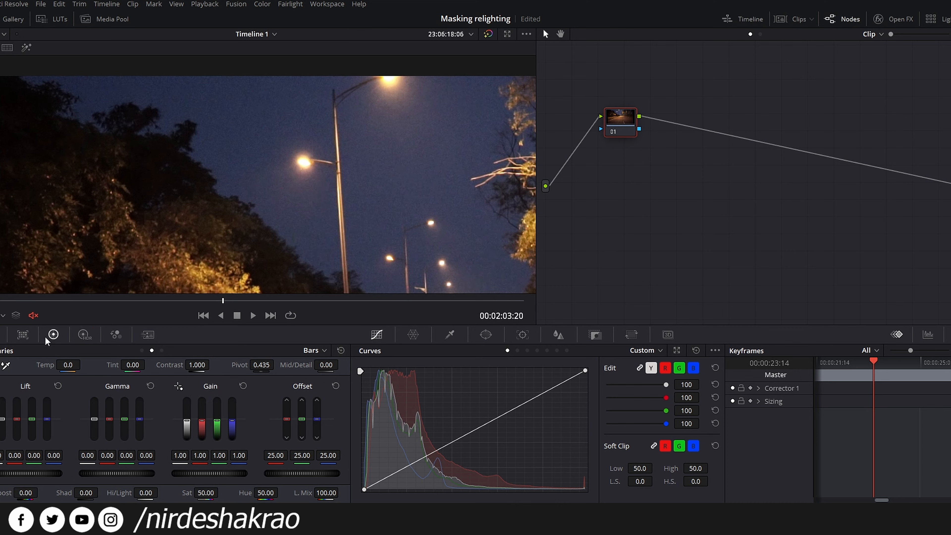
pyautogui.click(147, 335)
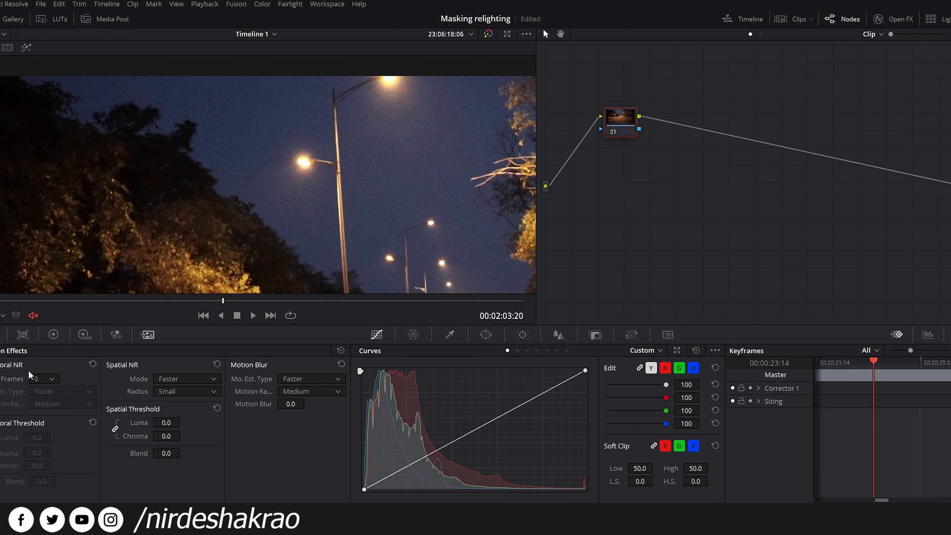
pyautogui.click(51, 379)
pyautogui.click(50, 427)
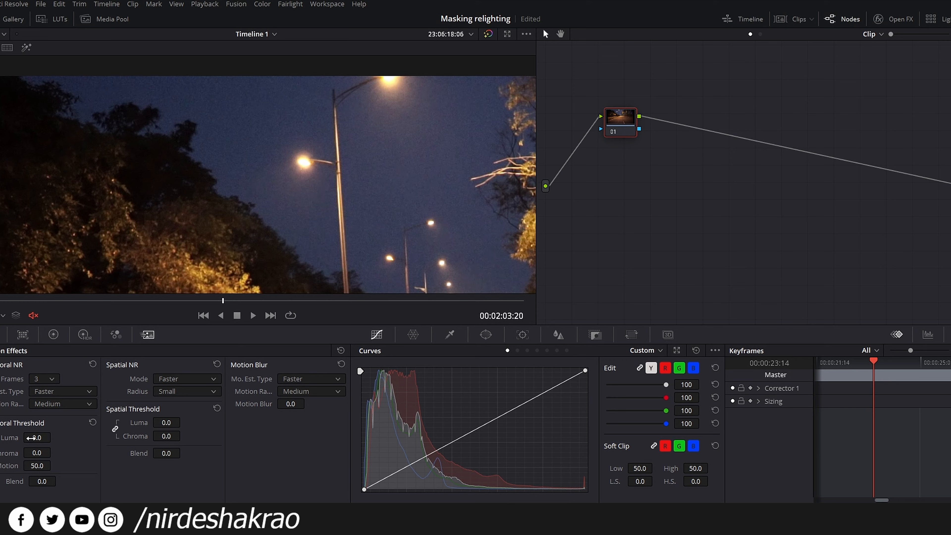
pyautogui.moveTo(54, 437); pyautogui.dragTo(54, 437)
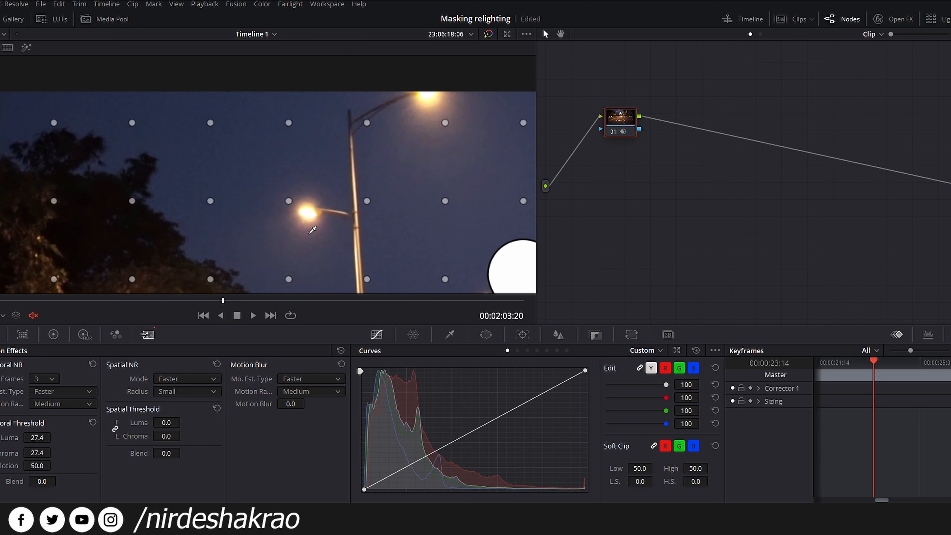
pyautogui.moveTo(33, 450); pyautogui.dragTo(98, 451)
# Step: Set the spatial noise reduction luma and chroma thresholds to 37.6, declining the Studio upgrade offer
pyautogui.moveTo(173, 434); pyautogui.dragTo(189, 427)
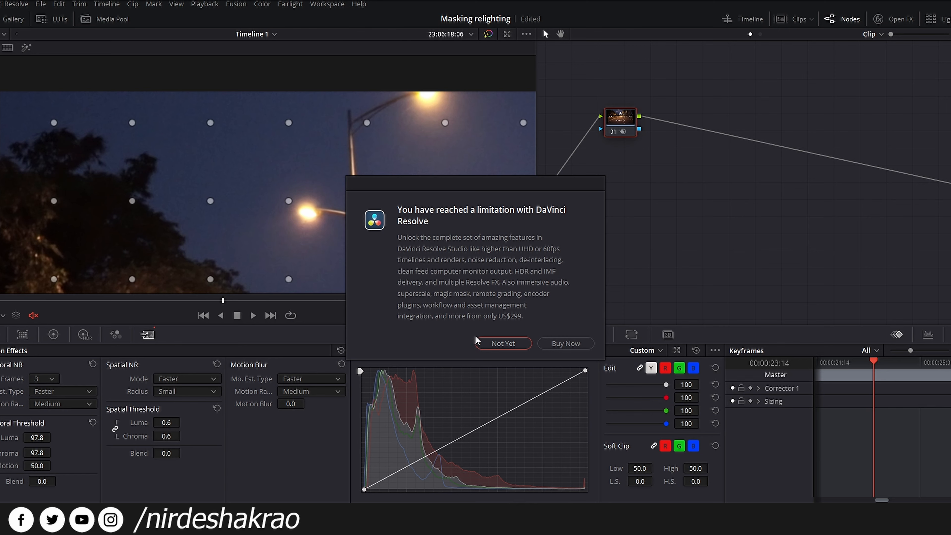
pyautogui.click(508, 345)
pyautogui.moveTo(167, 428); pyautogui.dragTo(183, 423)
pyautogui.scroll(1, 283, 194)
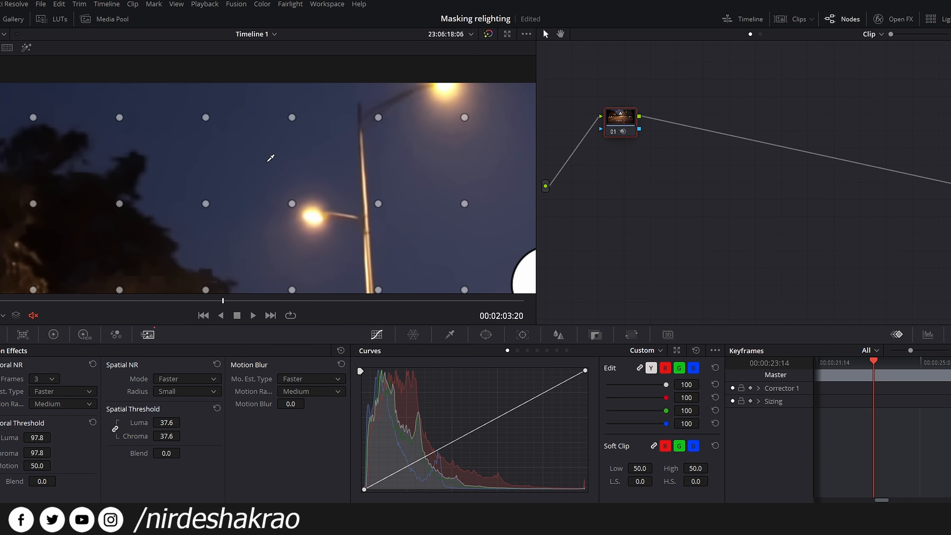
# Step: Switch the spatial noise reduction mode and the temporal motion estimation type to Better, and check the sky close up
pyautogui.click(196, 379)
pyautogui.click(189, 411)
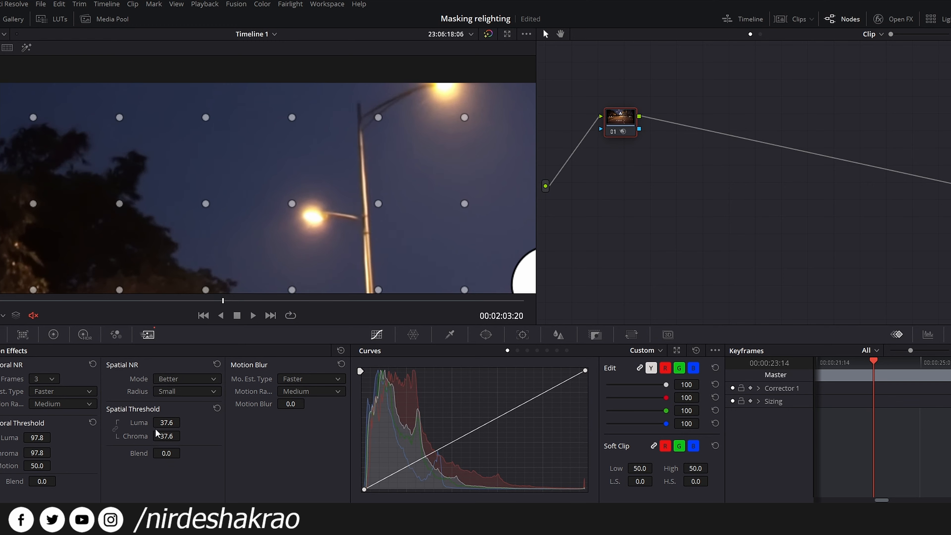
pyautogui.click(73, 392)
pyautogui.click(44, 416)
pyautogui.scroll(2, 299, 196)
pyautogui.scroll(-2, 301, 197)
pyautogui.scroll(2, 299, 196)
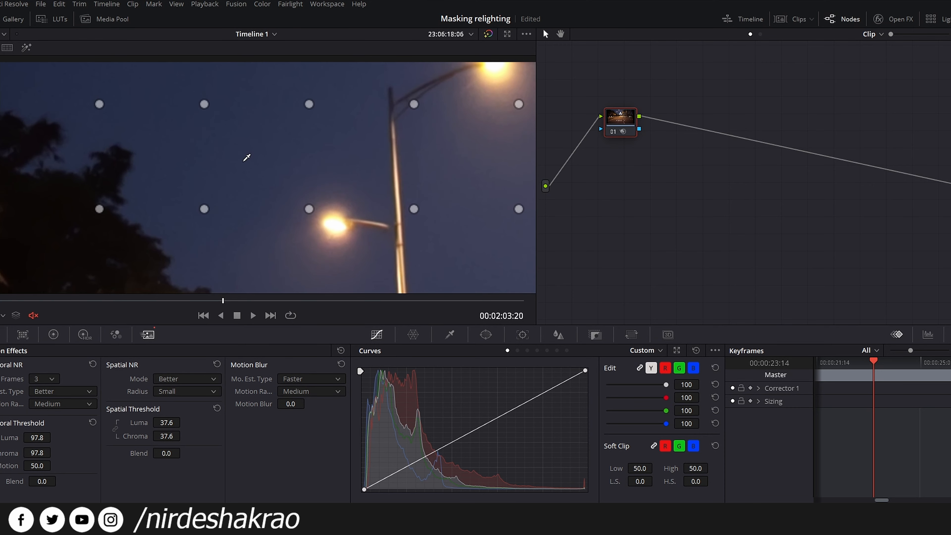
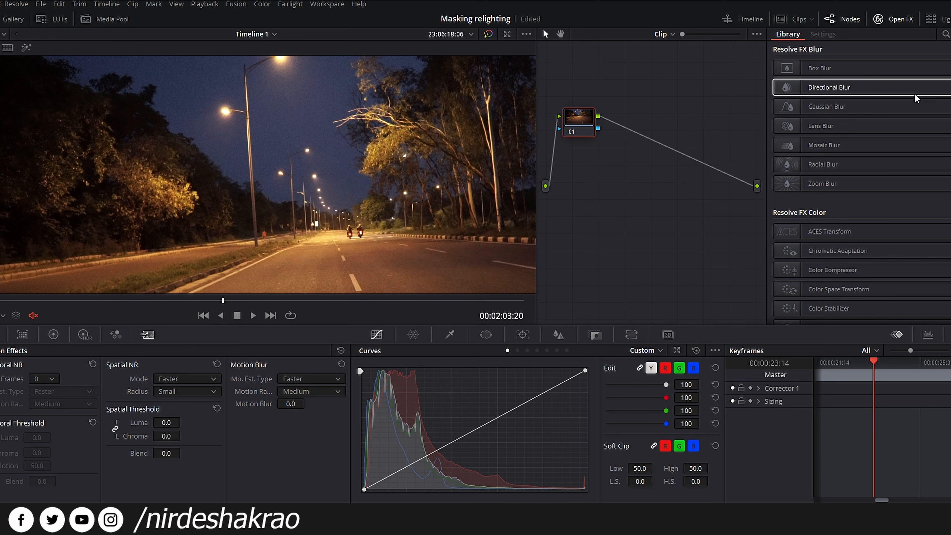
# Step: Apply Box Blur to node 01, try it unganged with horizontal strength 0, and gang the strengths again at 0.250
pyautogui.moveTo(836, 73); pyautogui.dragTo(594, 154)
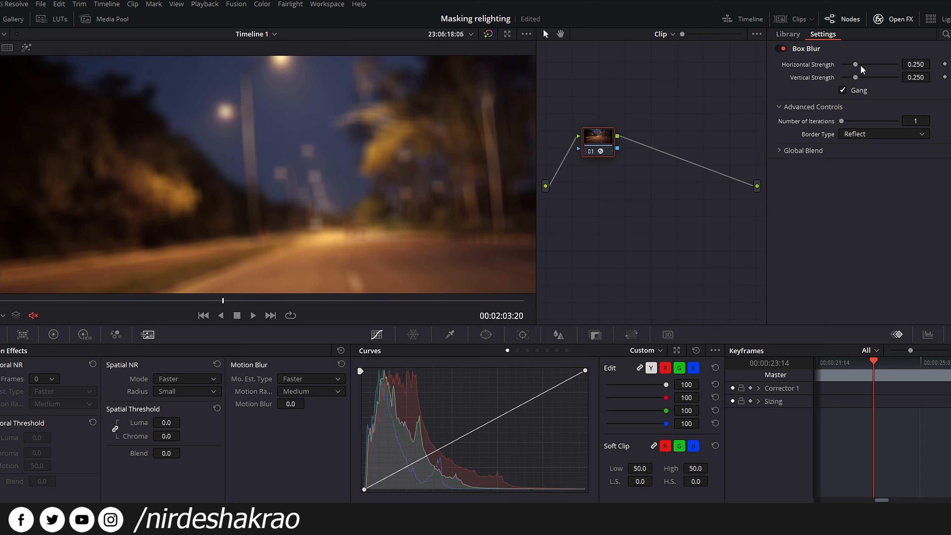
pyautogui.moveTo(858, 66)
pyautogui.mouseDown()
pyautogui.moveTo(872, 67)
pyautogui.moveTo(849, 67)
pyautogui.moveTo(865, 78)
pyautogui.moveTo(841, 64)
pyautogui.moveTo(856, 77)
pyautogui.mouseUp()
pyautogui.click(843, 90)
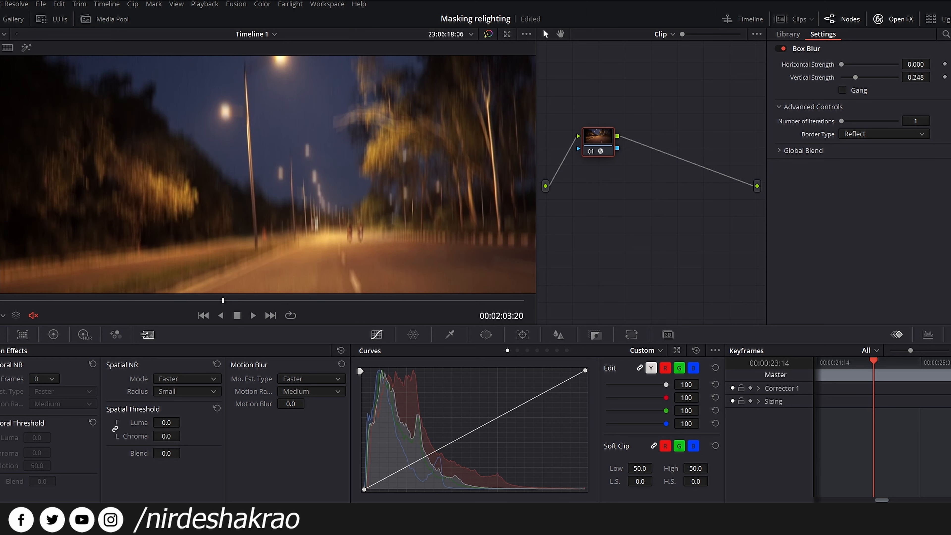
pyautogui.click(843, 90)
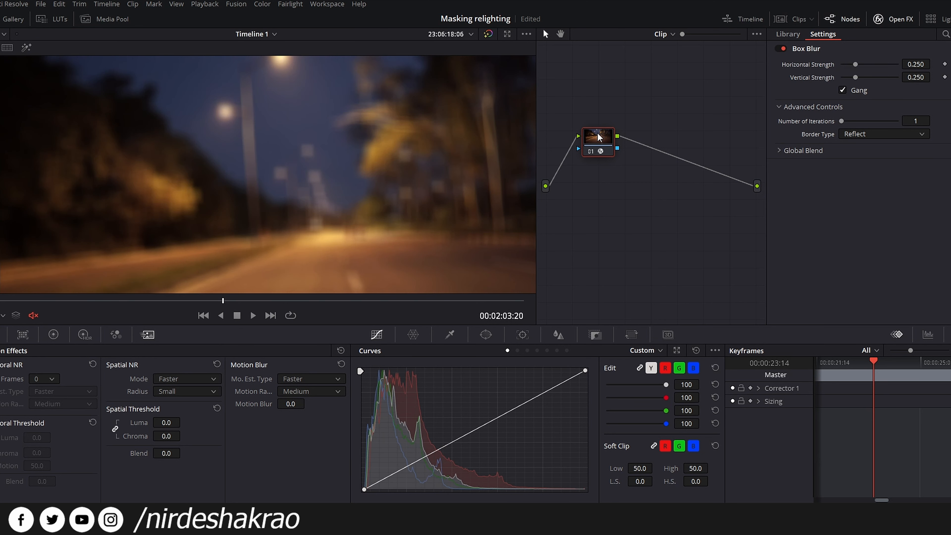
# Step: Compare the image with Box Blur off and on, and reset node 01's grade
pyautogui.click(783, 48)
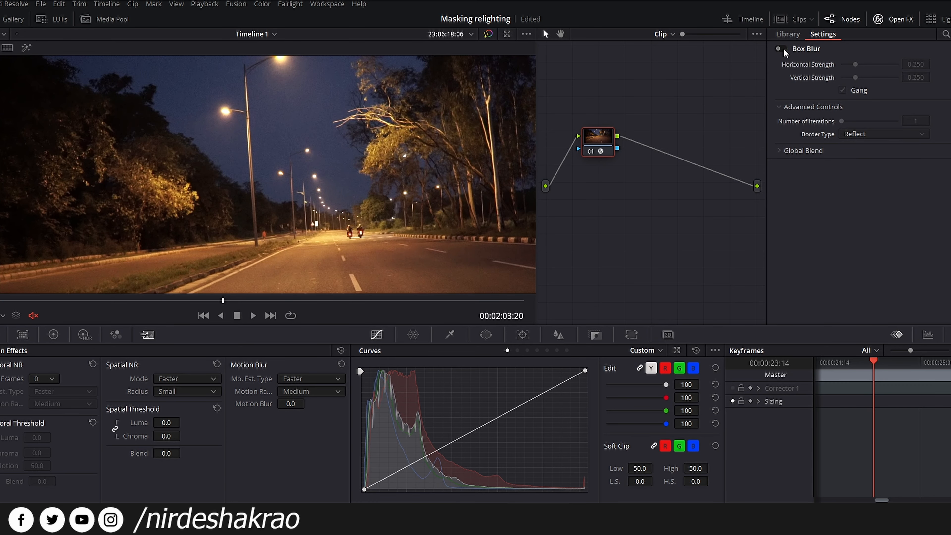
pyautogui.click(782, 49)
pyautogui.click(782, 49)
pyautogui.click(782, 49)
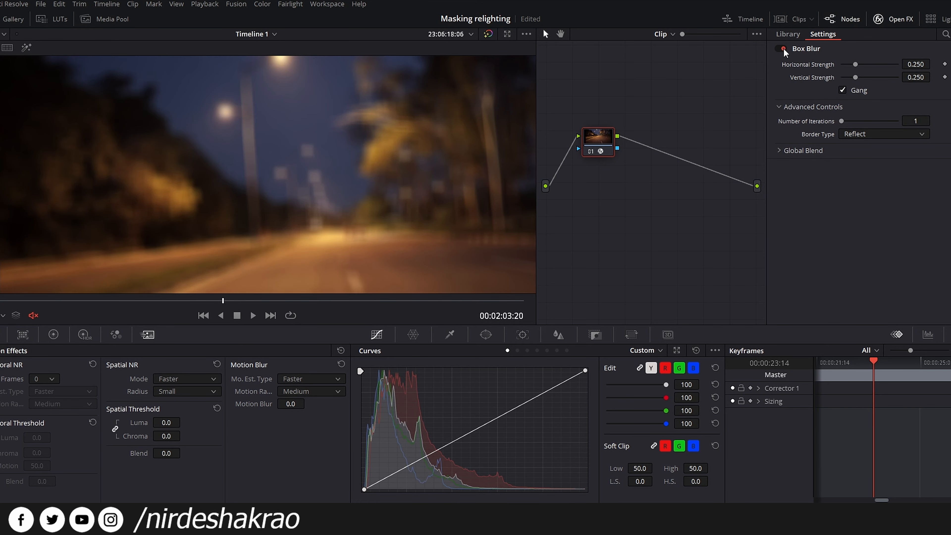
pyautogui.rightClick(607, 139)
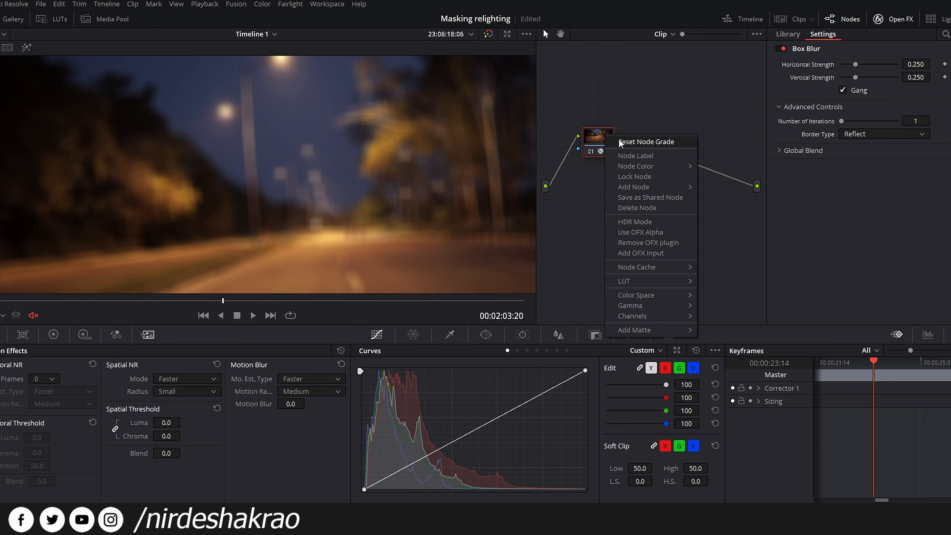
pyautogui.click(648, 142)
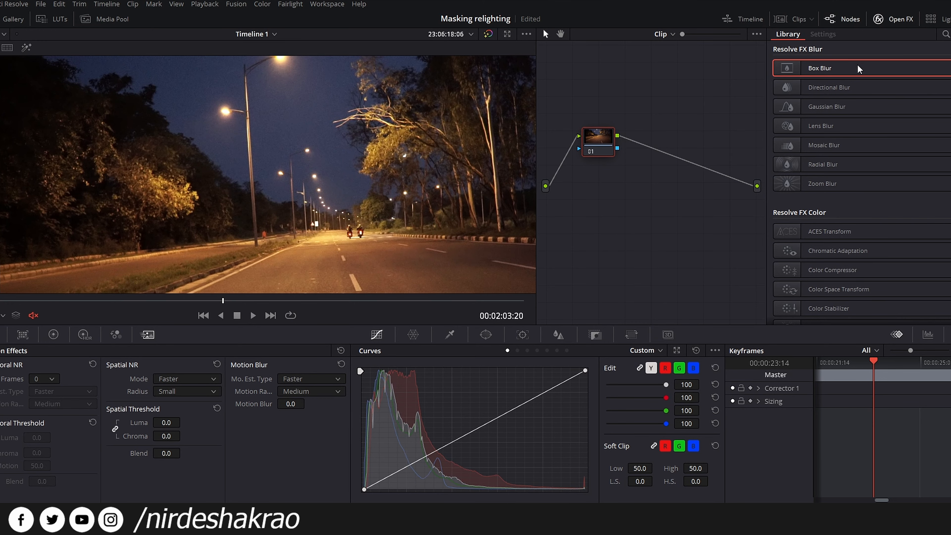
pyautogui.scroll(-8, 846, 103)
pyautogui.scroll(-3, 848, 106)
pyautogui.scroll(11, 849, 129)
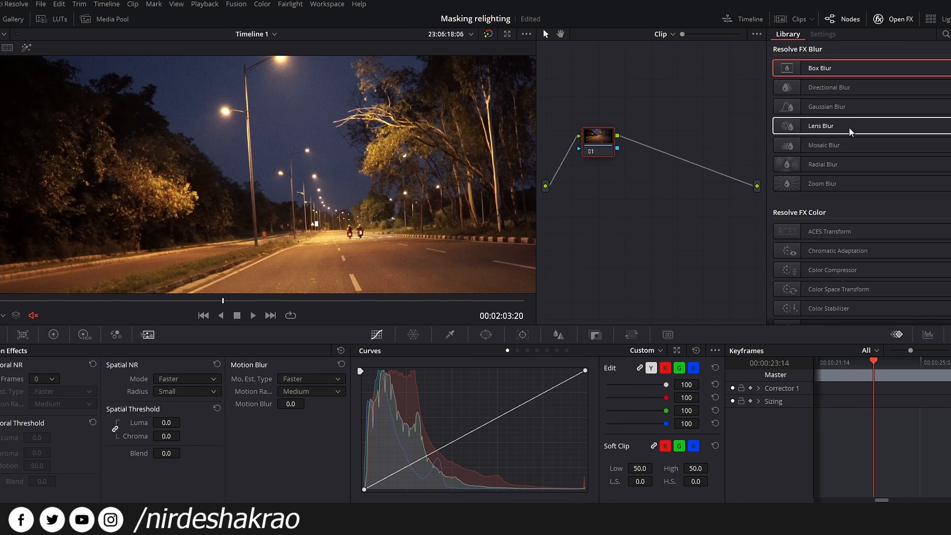
pyautogui.moveTo(588, 139); pyautogui.dragTo(597, 148)
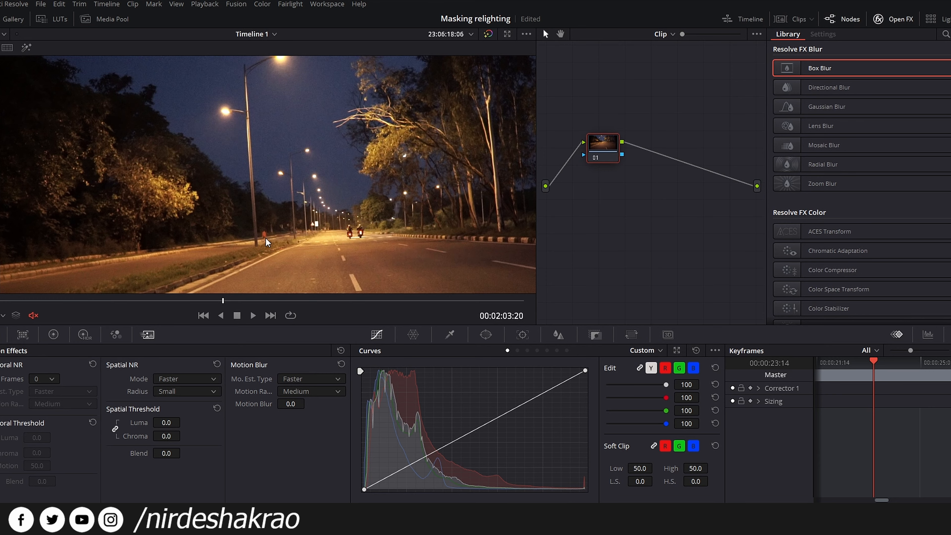
pyautogui.scroll(-3, 362, 210)
pyautogui.scroll(4, 363, 215)
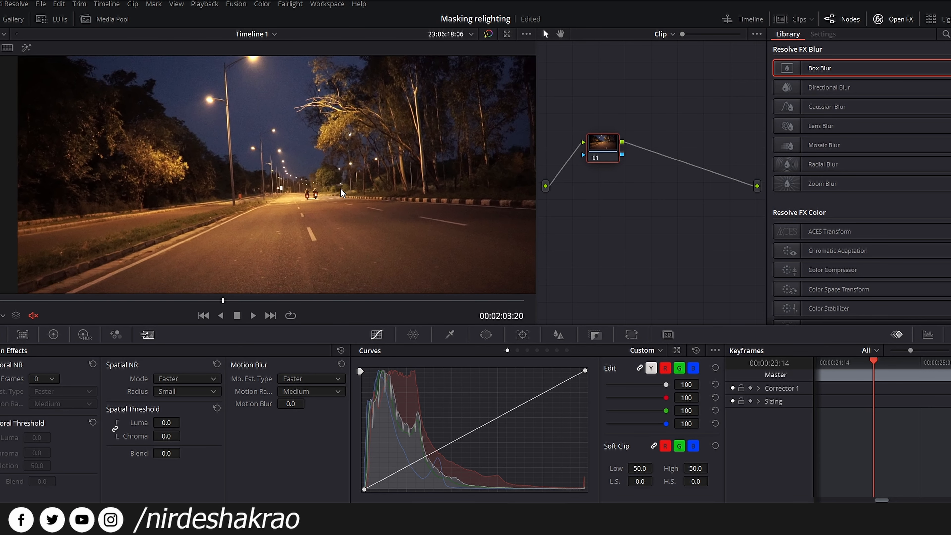
pyautogui.moveTo(349, 214)
pyautogui.mouseDown()
pyautogui.moveTo(352, 239)
pyautogui.moveTo(351, 196)
pyautogui.mouseUp()
pyautogui.scroll(-1, 352, 238)
pyautogui.scroll(1, 654, 161)
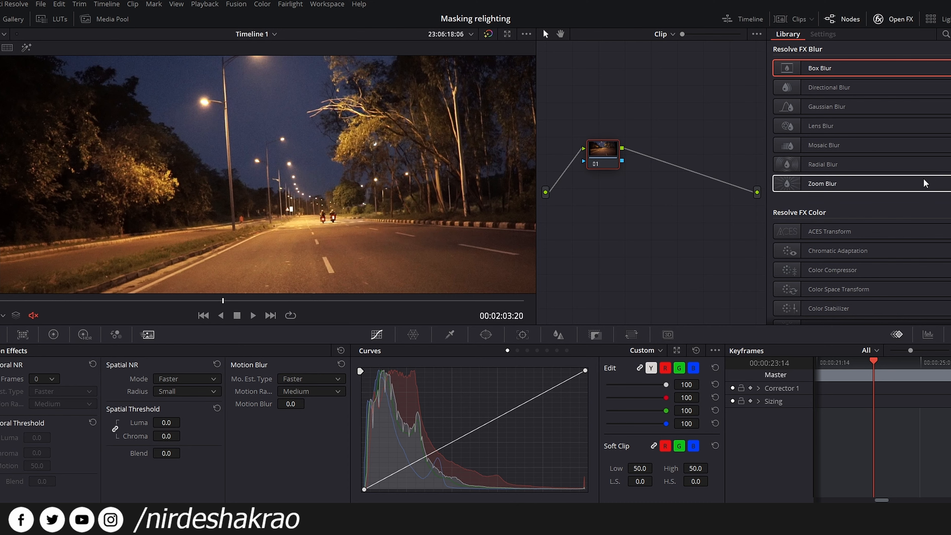
# Step: Search the effects library for "educe", apply Neat Video's Reduce Noise v5 to node 01, and specify a progressive scan type for its noise profile
pyautogui.scroll(1, 921, 183)
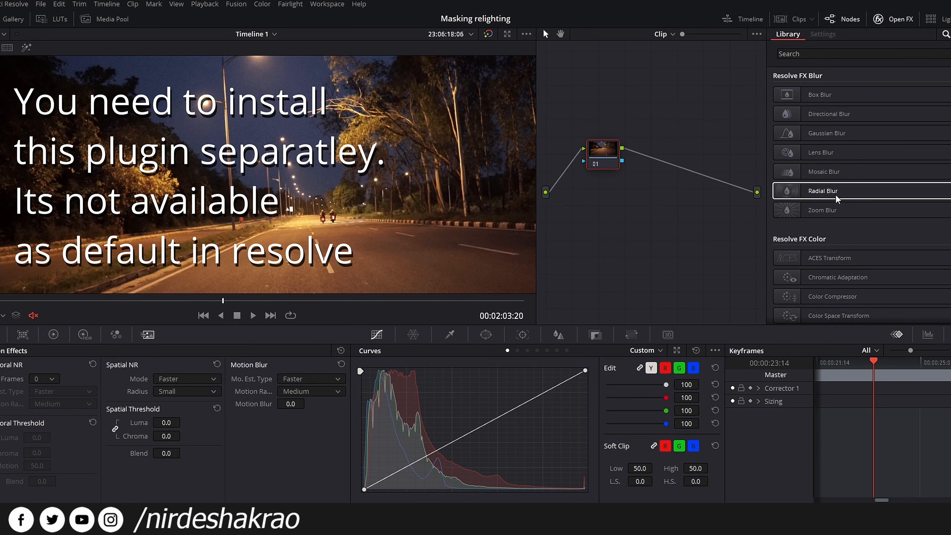
pyautogui.scroll(-15, 861, 199)
pyautogui.scroll(-15, 836, 224)
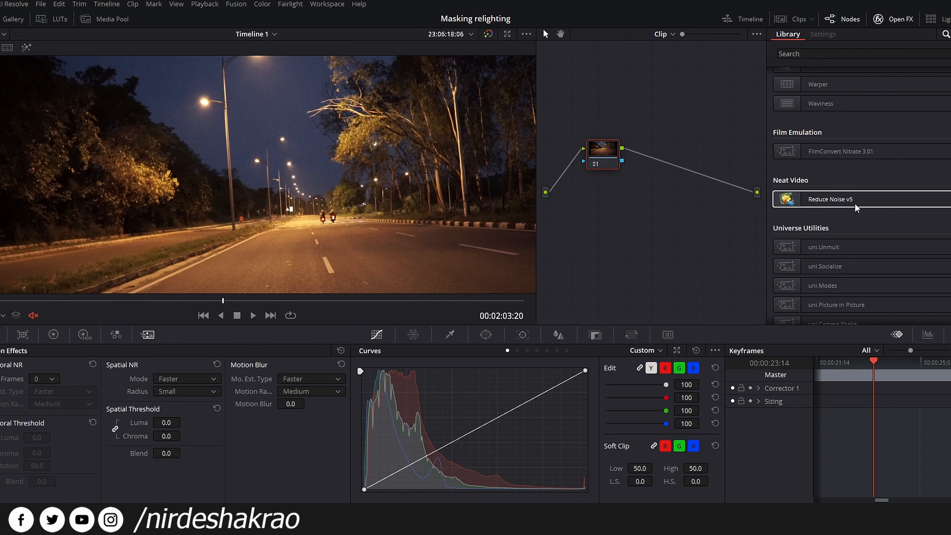
pyautogui.scroll(15, 858, 169)
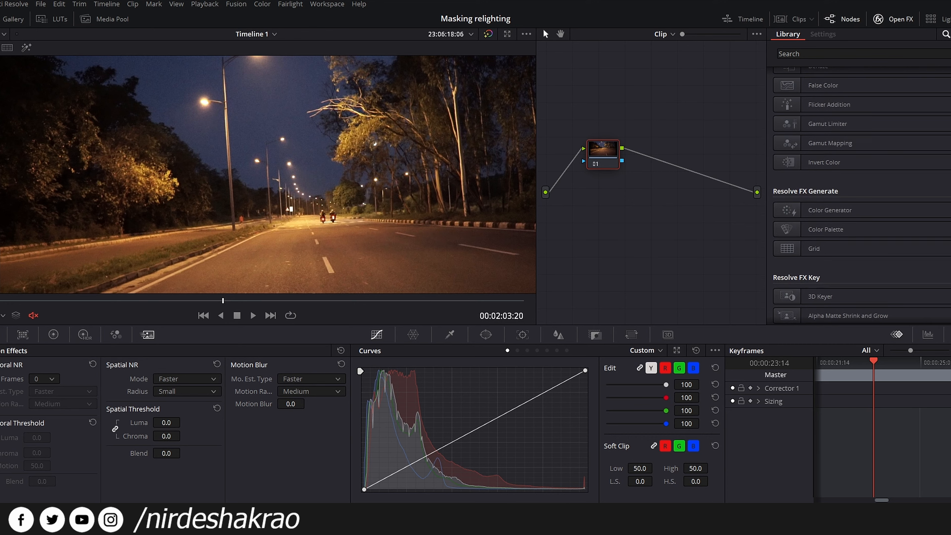
pyautogui.click(945, 34)
pyautogui.click(945, 34)
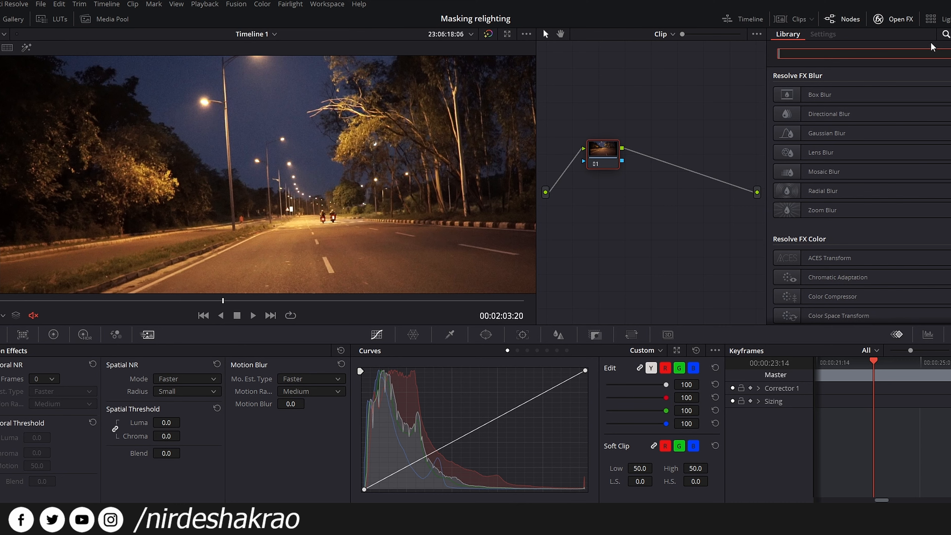
pyautogui.write('educe')
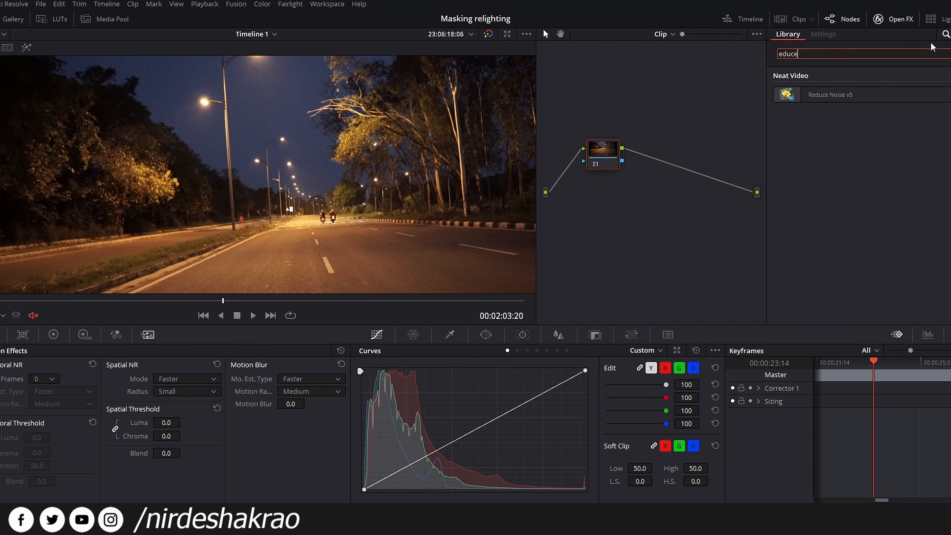
pyautogui.moveTo(856, 101); pyautogui.dragTo(608, 158)
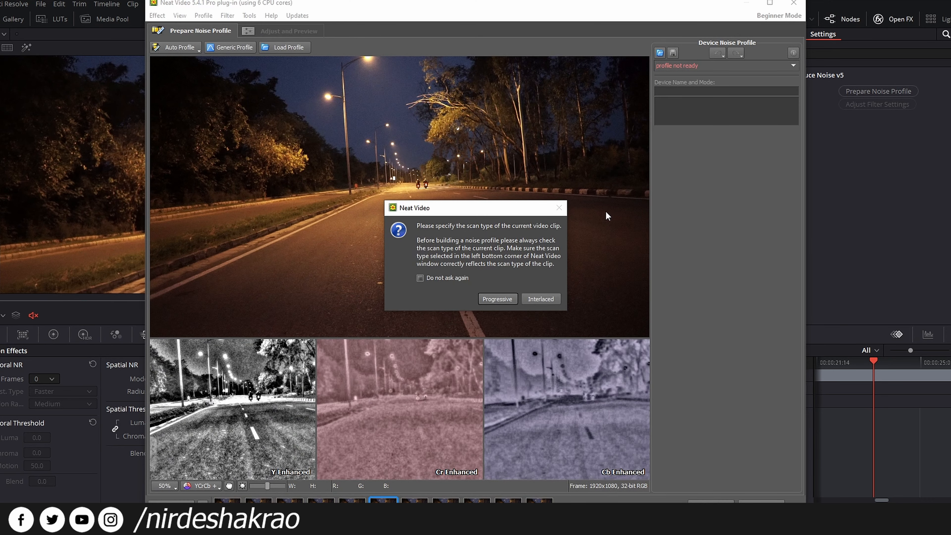
pyautogui.click(491, 300)
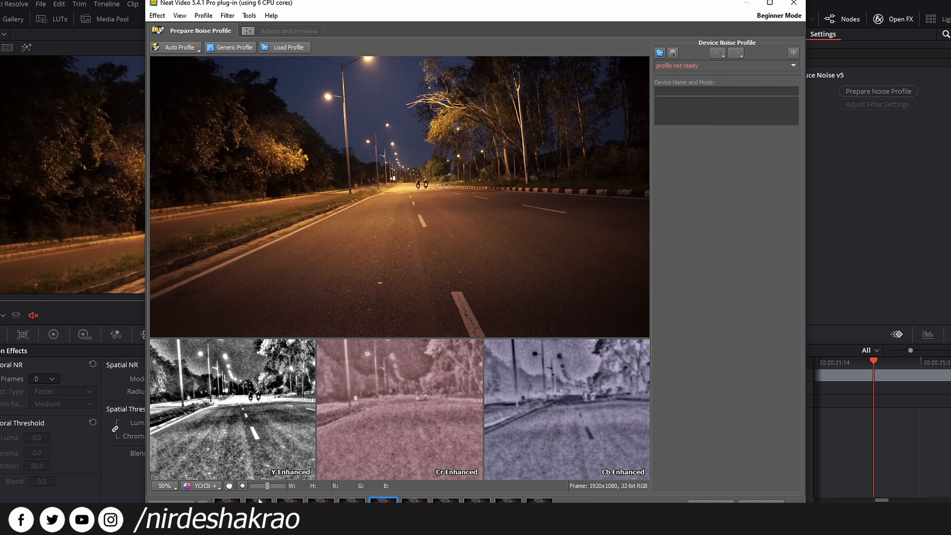
# Step: Compare the RGB channel previews of the road frame with the default YCrCb + Enhanced Contrast mode
pyautogui.click(214, 486)
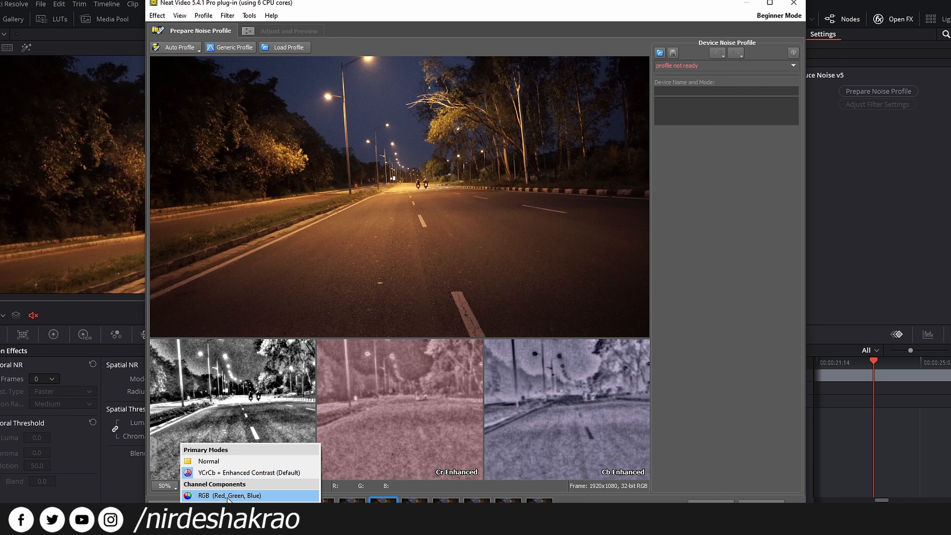
pyautogui.click(227, 495)
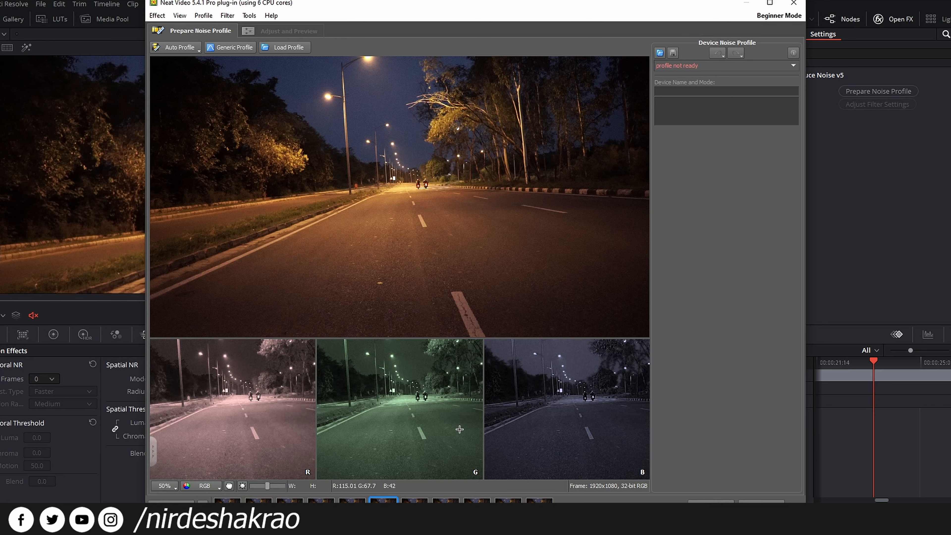
pyautogui.click(493, 165)
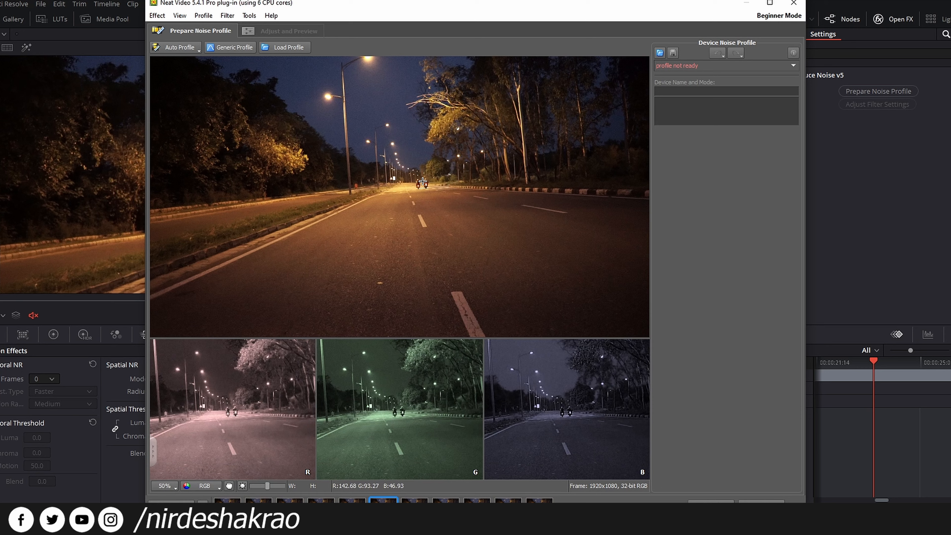
pyautogui.click(215, 486)
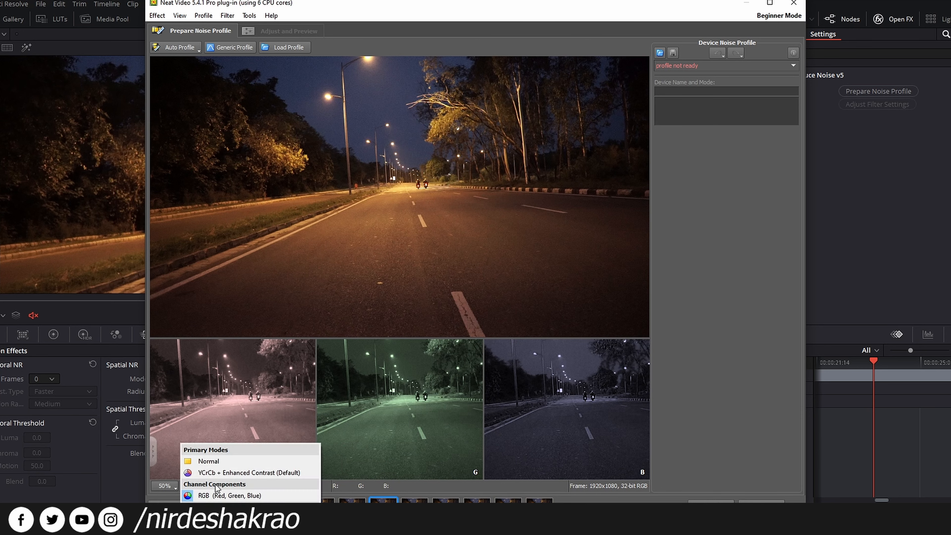
pyautogui.click(232, 469)
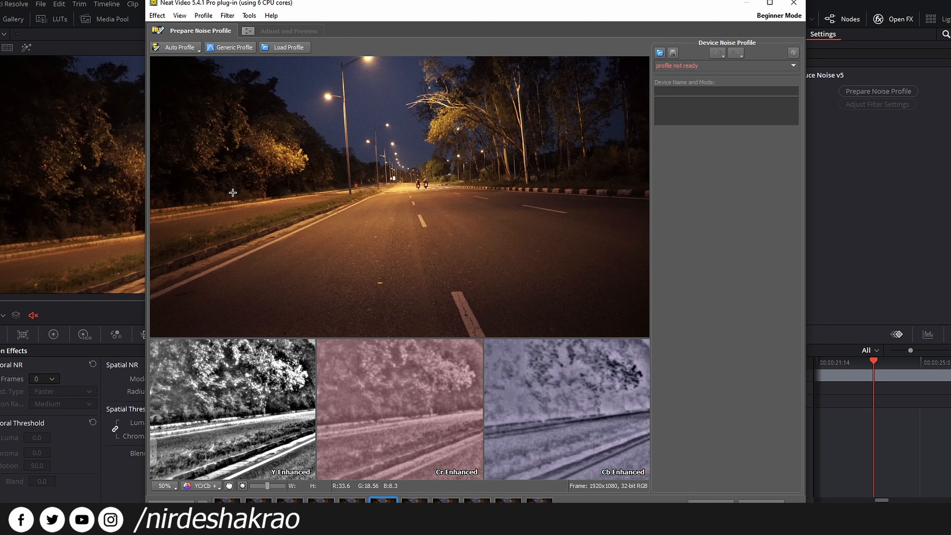
# Step: Build an auto noise profile from the most noisy frame and start the profile check
pyautogui.click(179, 46)
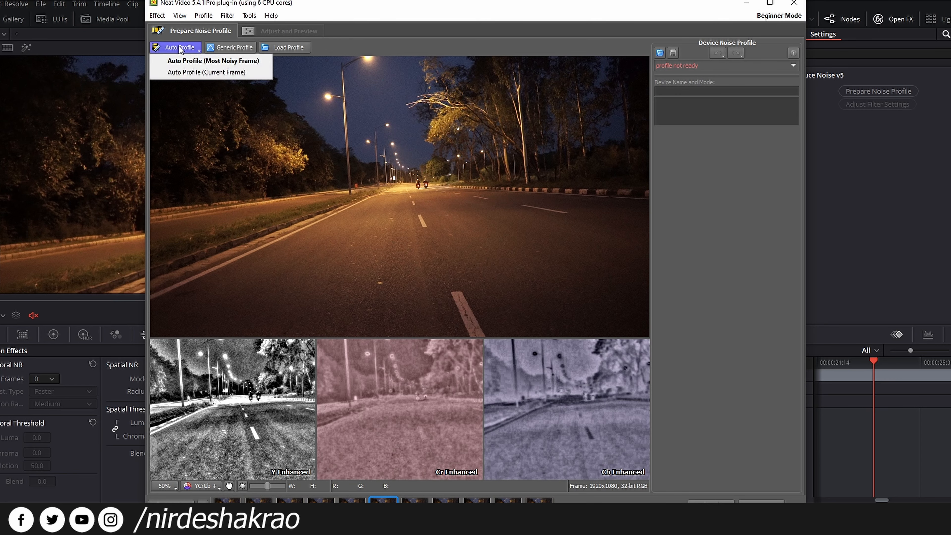
pyautogui.click(195, 60)
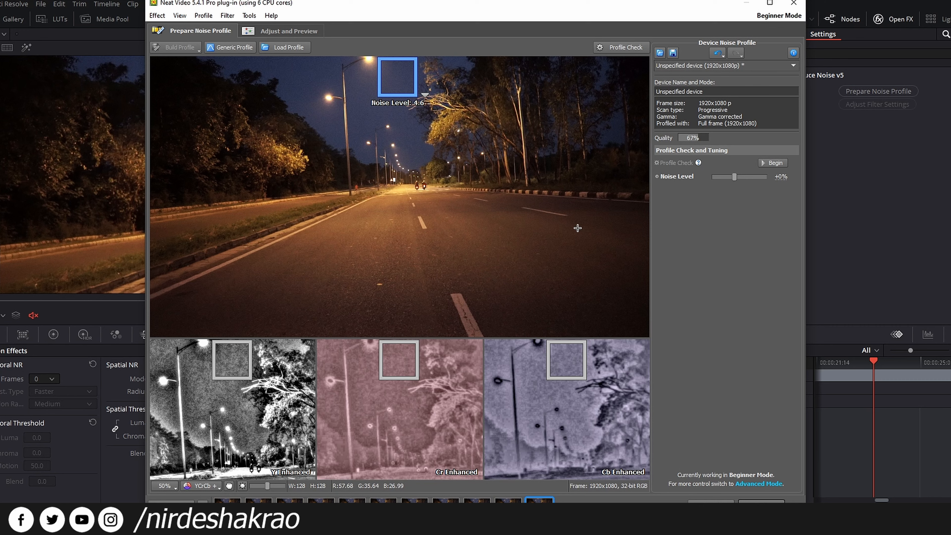
pyautogui.click(773, 163)
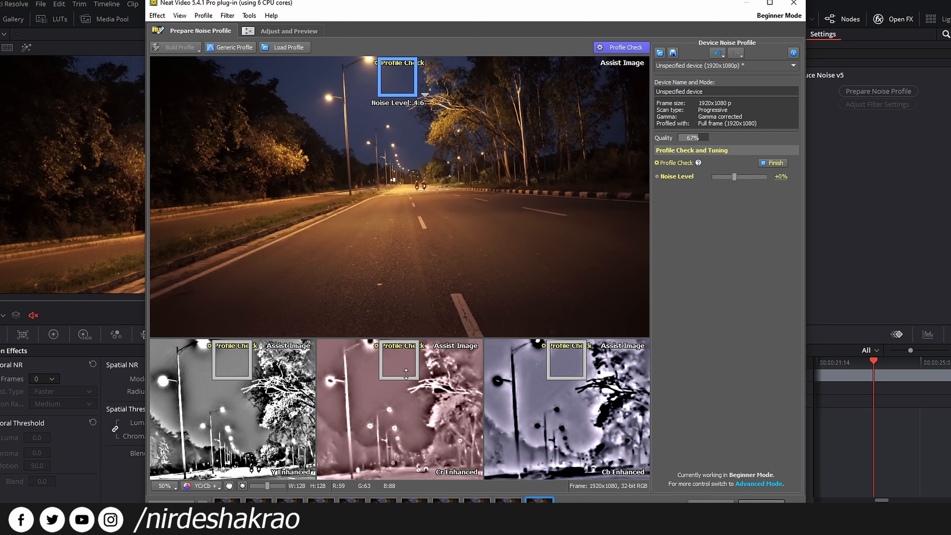
# Step: Compare the original and cleaned road surface in the profile check's main image and channel previews
pyautogui.click(407, 215)
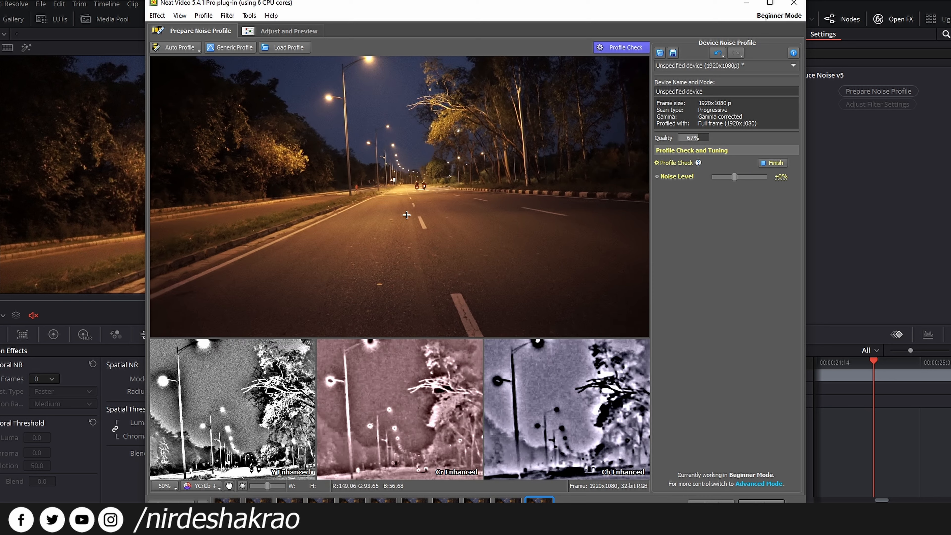
pyautogui.click(406, 215)
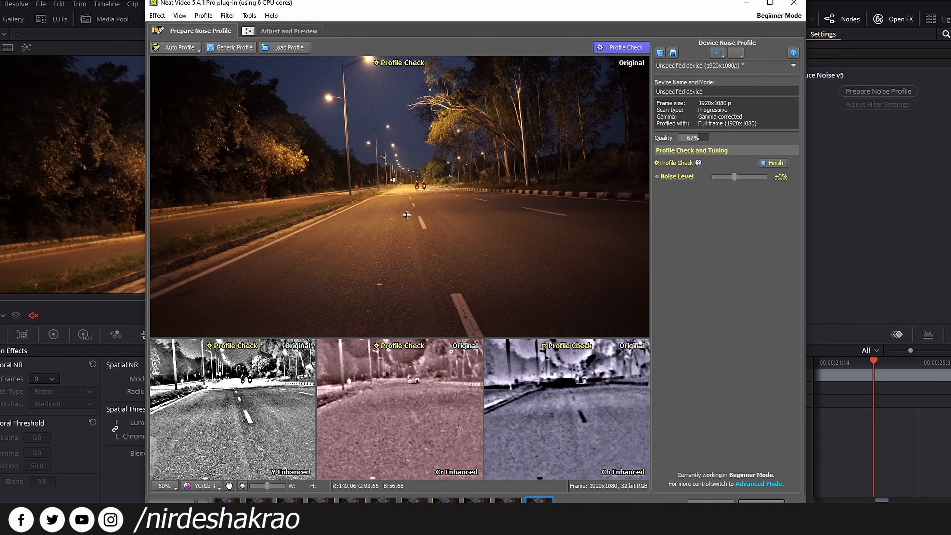
pyautogui.click(406, 214)
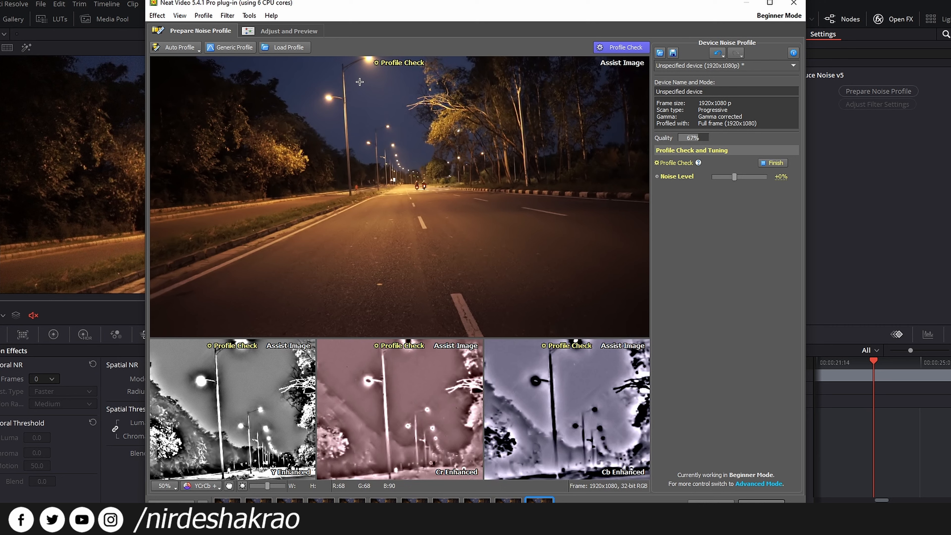
# Step: Compare the original and cleaned channel previews of the night sky beside the street lamps
pyautogui.click(359, 82)
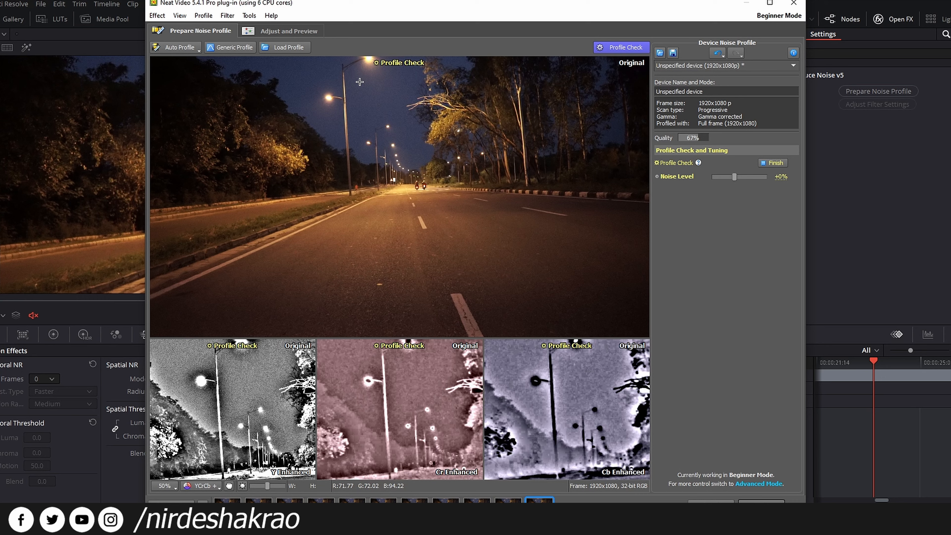
pyautogui.click(359, 82)
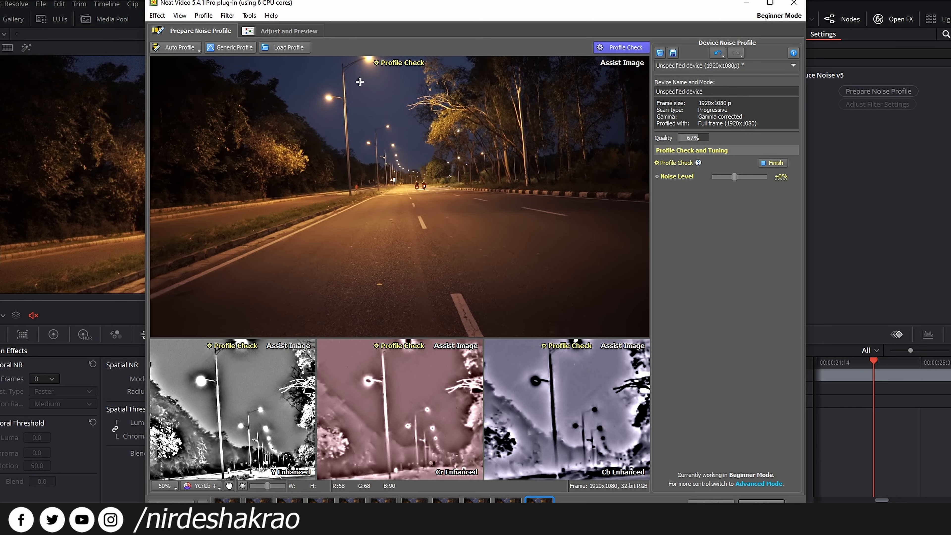
pyautogui.click(359, 82)
pyautogui.click(359, 82)
pyautogui.click(359, 82)
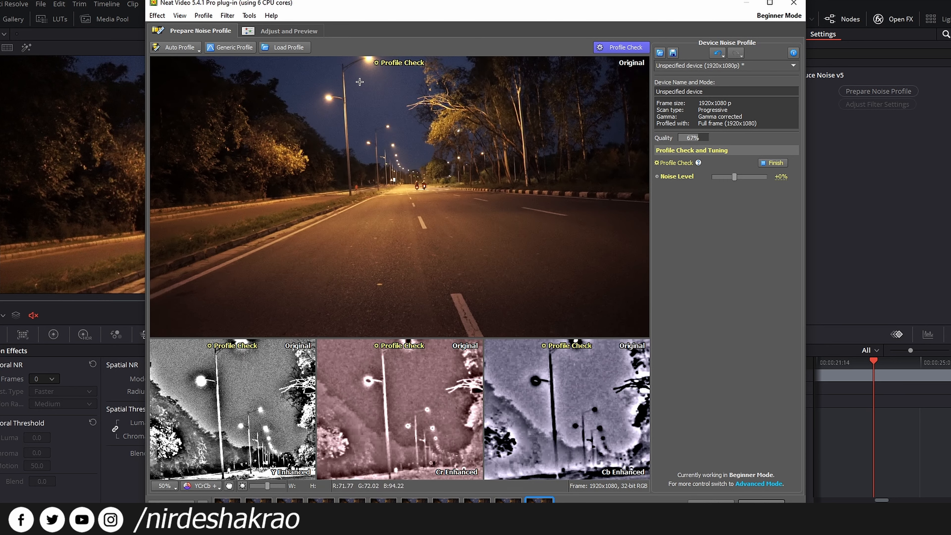
pyautogui.click(359, 82)
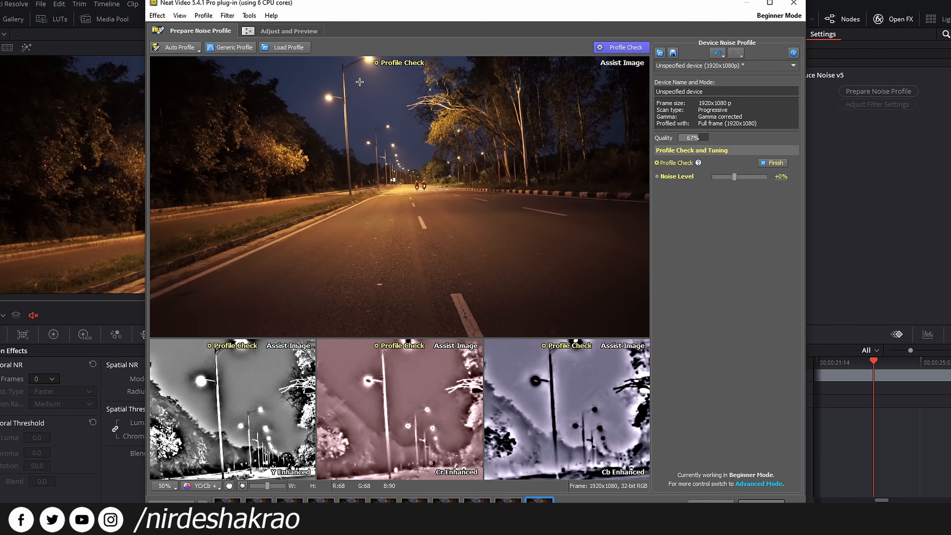
# Step: Compare the original and assist images at 300% in the plain sky area beside the lamp post
pyautogui.scroll(2, 359, 82)
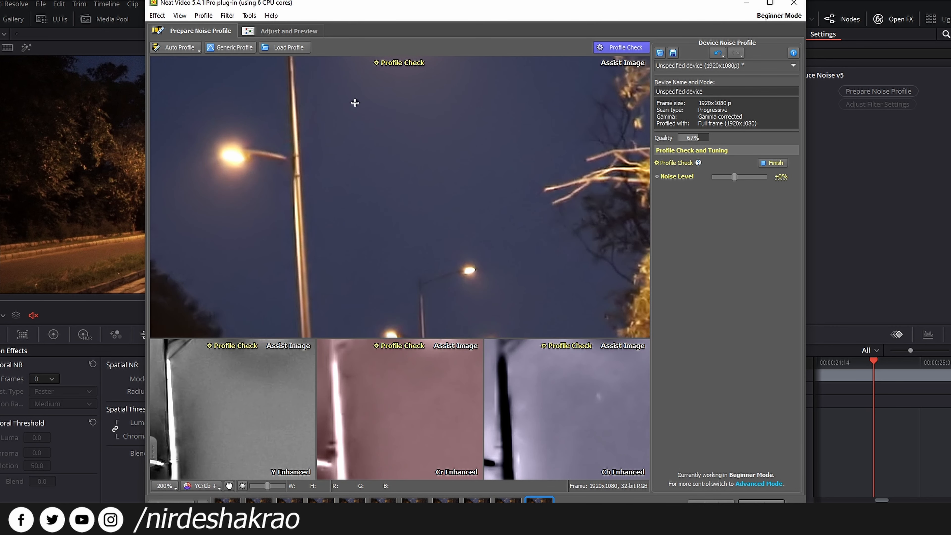
pyautogui.scroll(1, 358, 102)
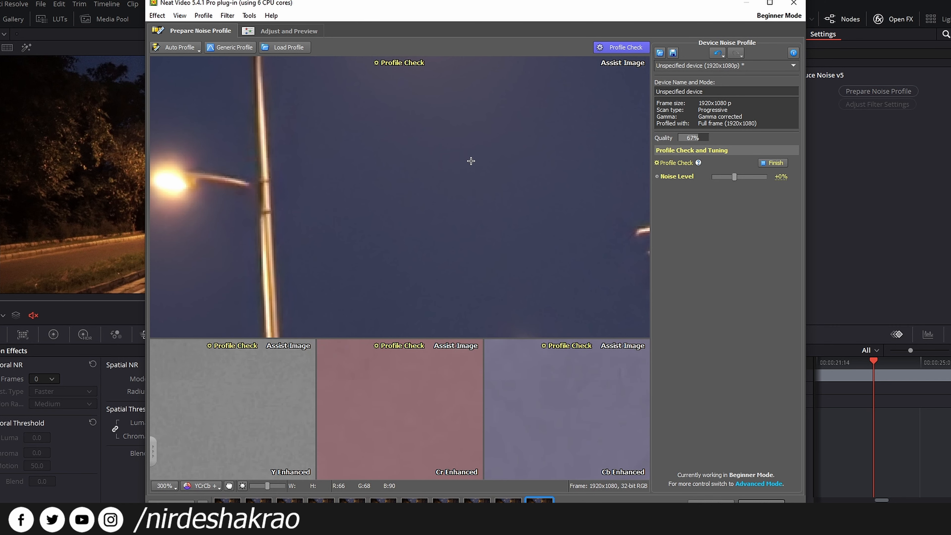
pyautogui.click(465, 151)
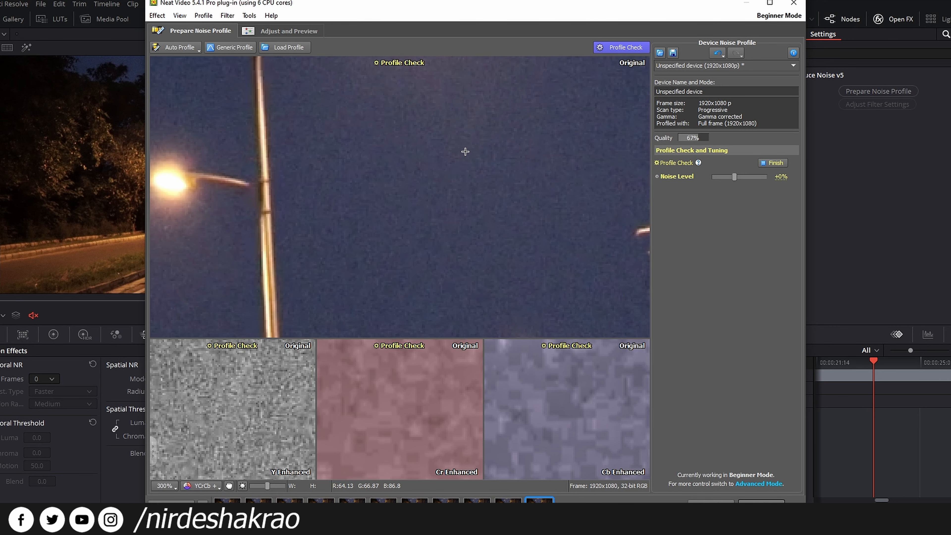
pyautogui.click(465, 152)
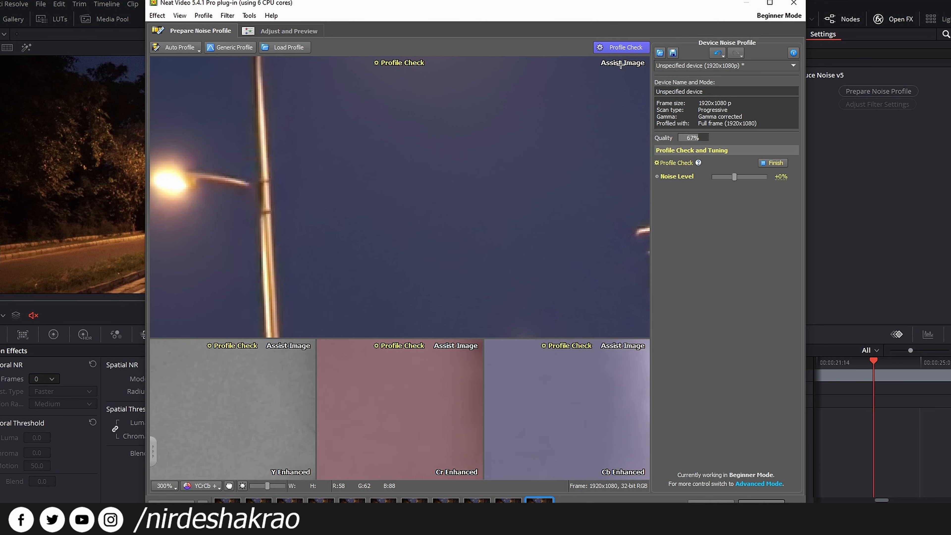
pyautogui.click(576, 82)
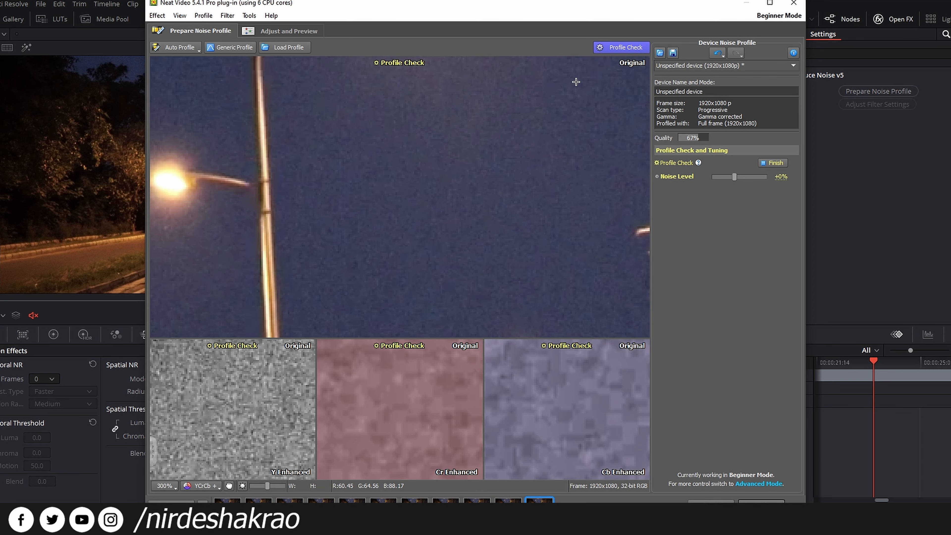
pyautogui.click(575, 81)
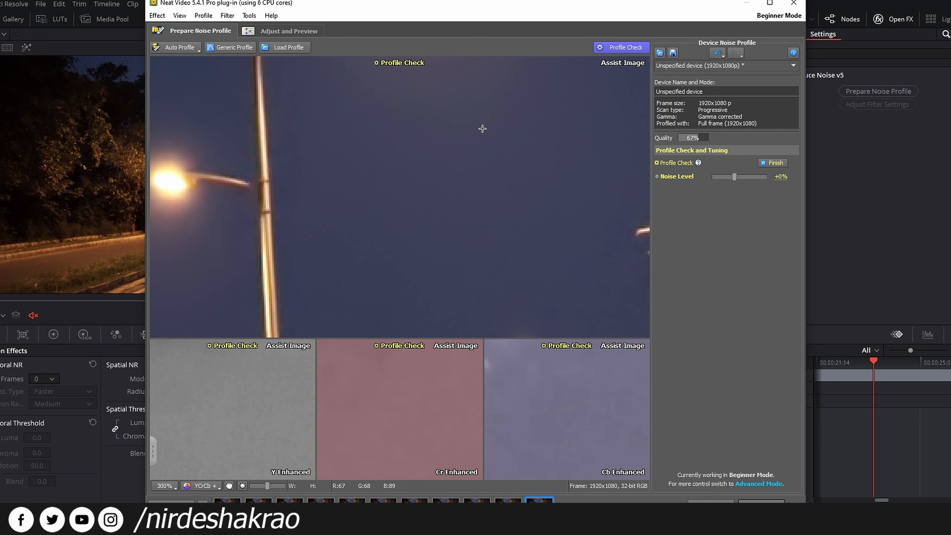
pyautogui.scroll(-5, 409, 149)
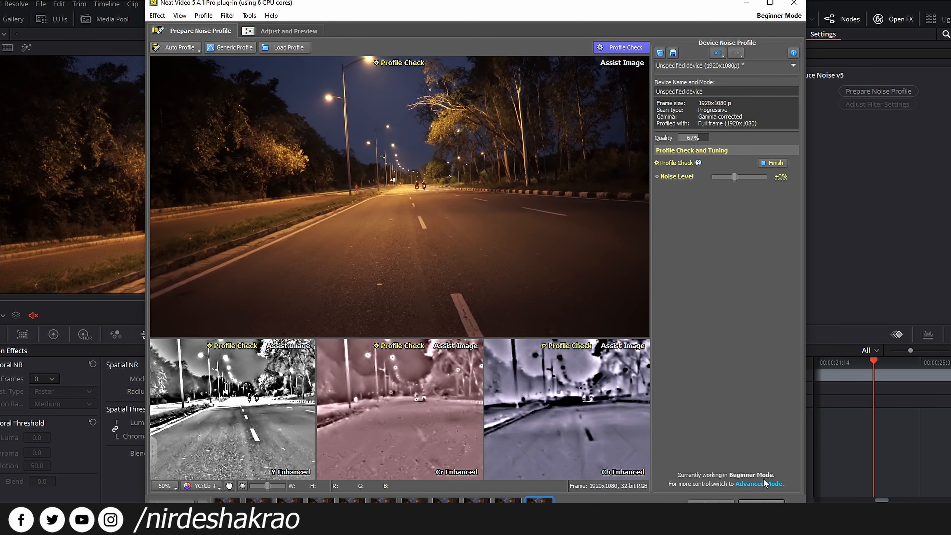
# Step: Apply the Neat Video noise reduction and compare the sky beside the lamp post with node 01 off and on
pyautogui.click(761, 505)
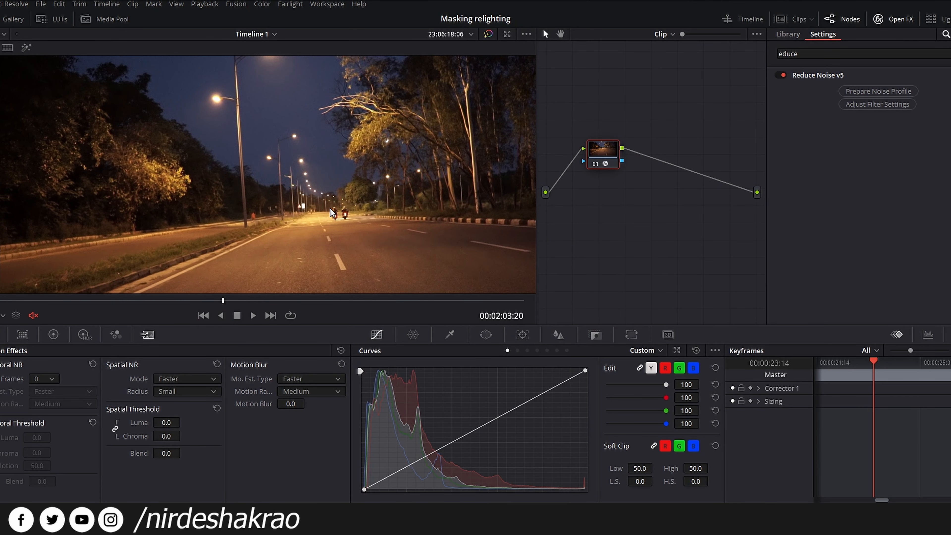
pyautogui.moveTo(254, 117); pyautogui.dragTo(309, 211)
pyautogui.scroll(5, 287, 184)
pyautogui.scroll(2, 300, 188)
pyautogui.scroll(2, 270, 207)
pyautogui.scroll(1, 309, 212)
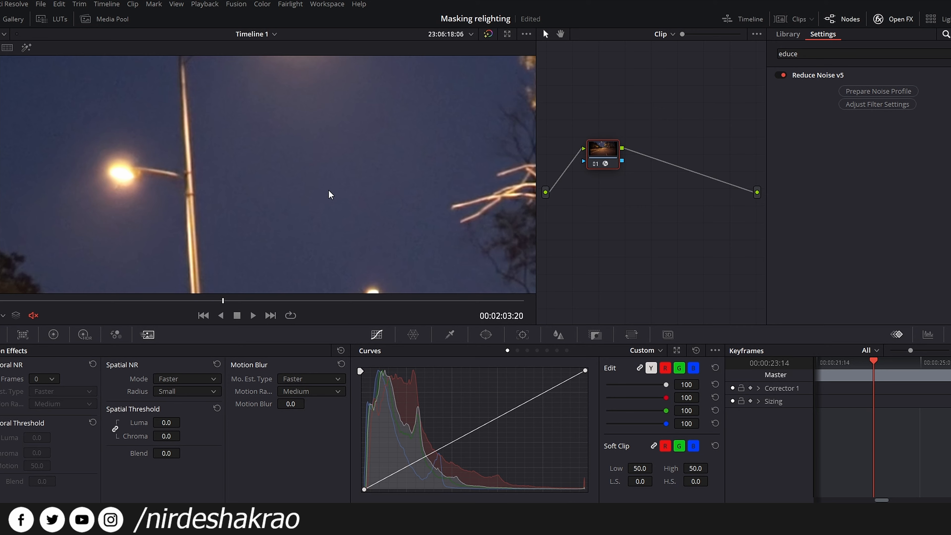
pyautogui.scroll(2, 338, 182)
pyautogui.moveTo(346, 179); pyautogui.dragTo(287, 172)
pyautogui.scroll(1, 287, 172)
pyautogui.hotkey('ctrl', 'd')
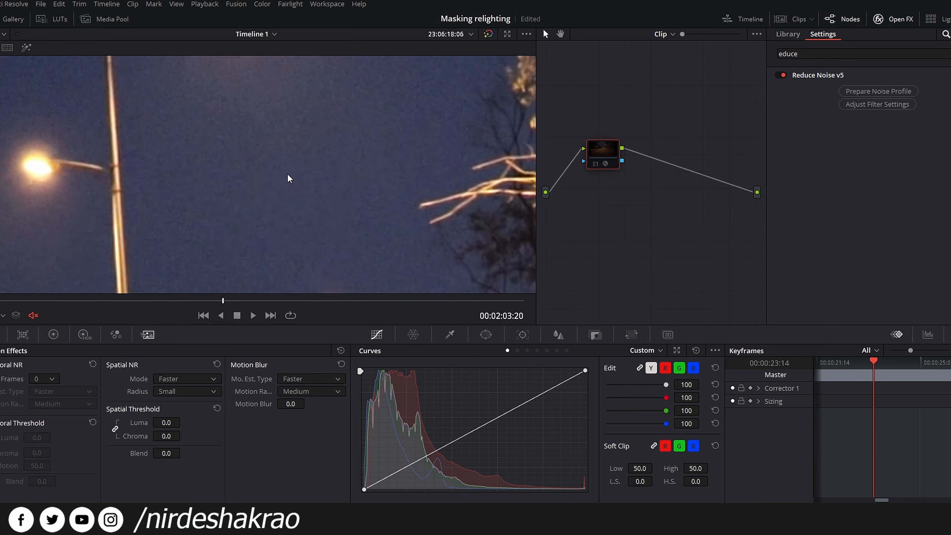
pyautogui.hotkey('ctrl', 'd')
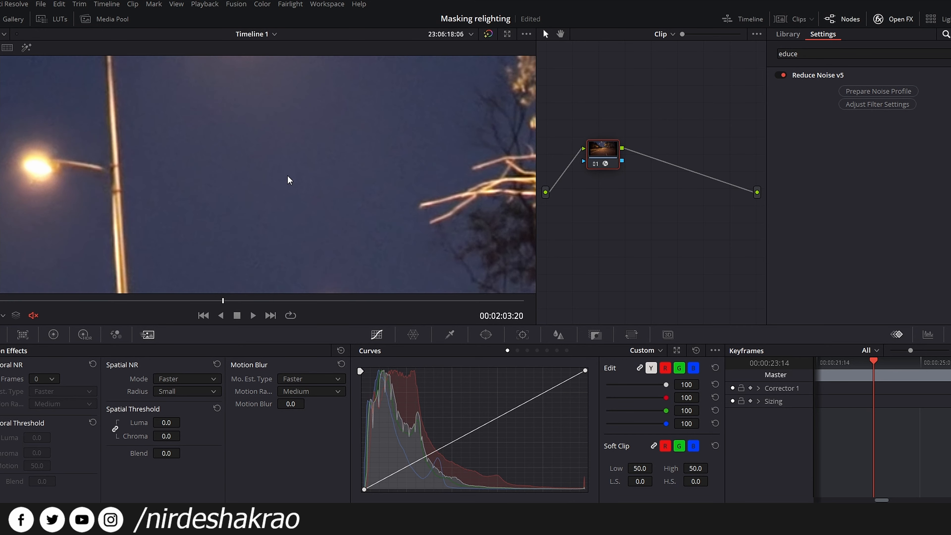
# Step: Toggle node 01 to compare the noise across the wider sky and trees, leaving the node disabled
pyautogui.scroll(-3, 288, 180)
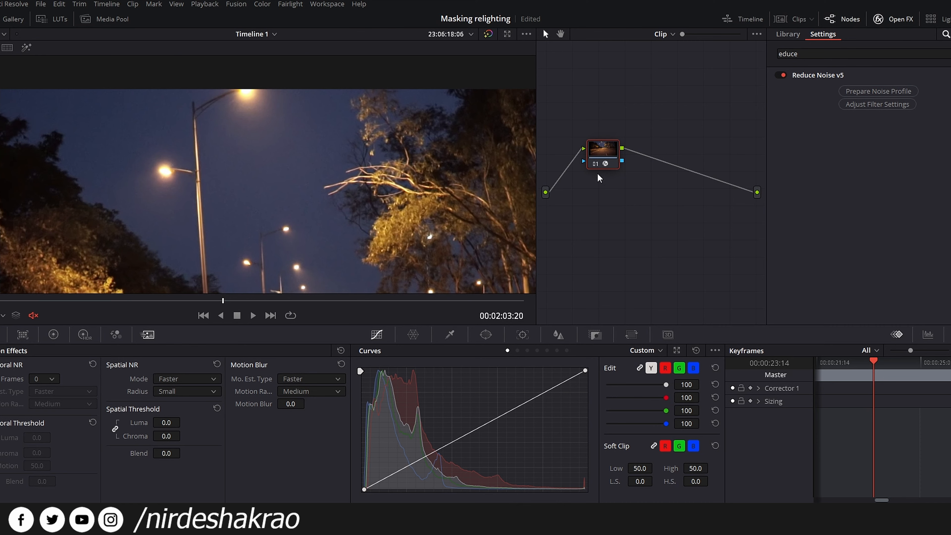
pyautogui.click(596, 165)
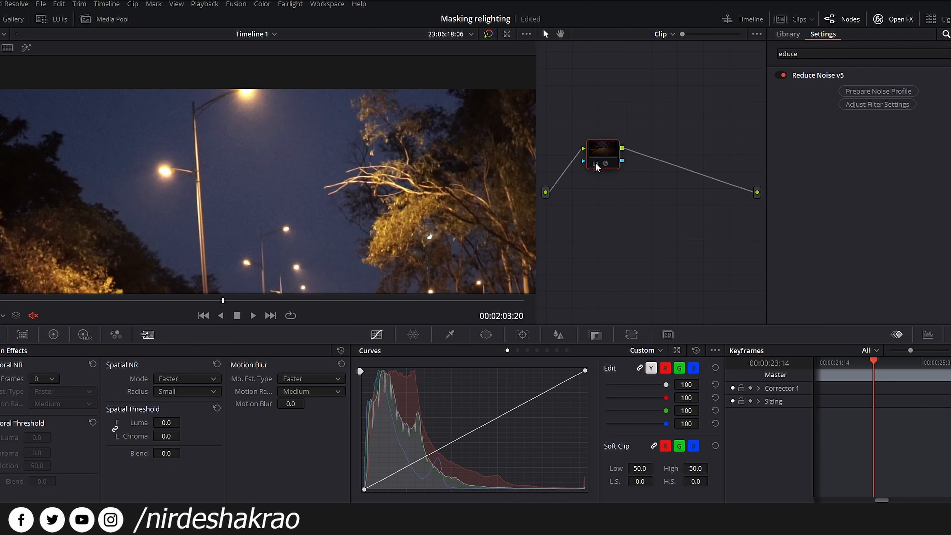
pyautogui.click(596, 166)
pyautogui.click(596, 166)
pyautogui.moveTo(336, 204); pyautogui.dragTo(317, 142)
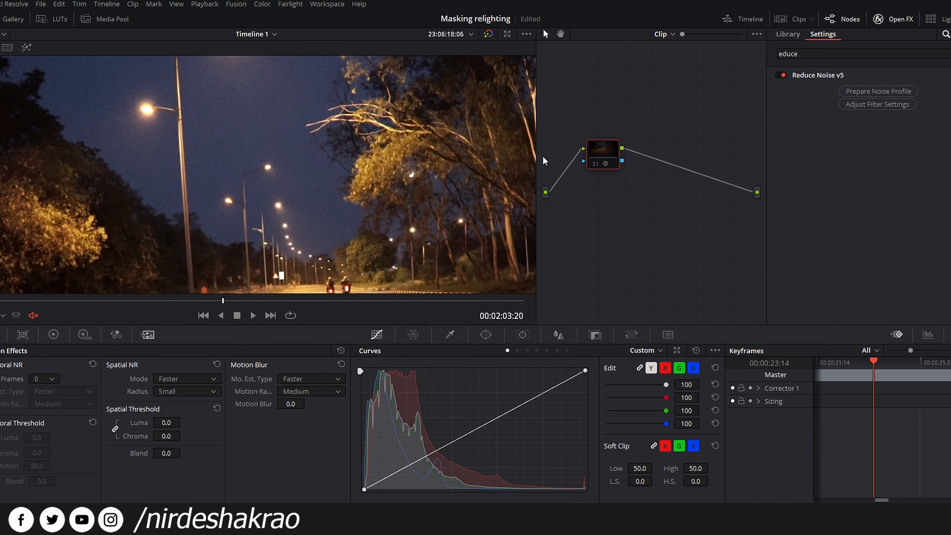
# Step: Add a serial node after node 01 and spread the two nodes apart in the node graph
pyautogui.hotkey('alt', 's')
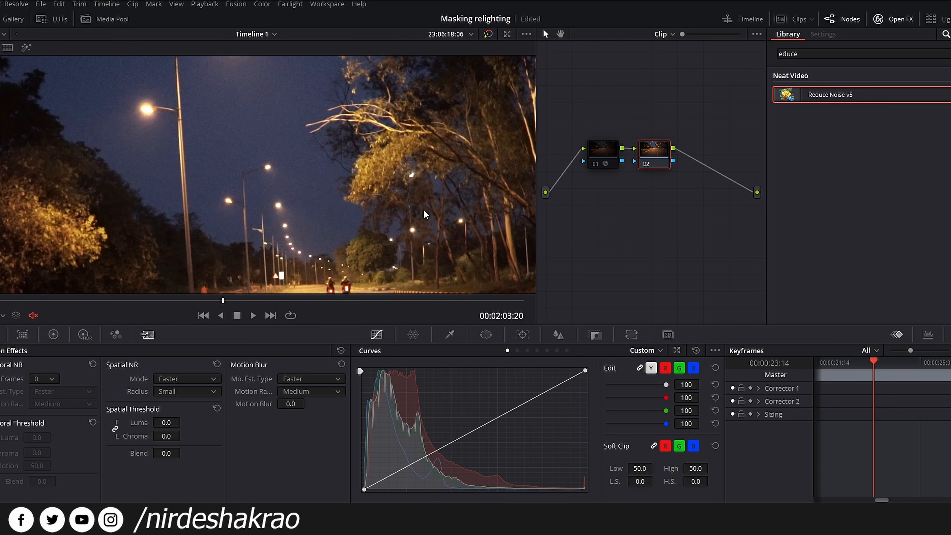
pyautogui.moveTo(599, 155); pyautogui.dragTo(584, 142)
pyautogui.moveTo(650, 151); pyautogui.dragTo(649, 136)
# Step: Move the playhead to timecode 00:01:53:18 and examine the noisy sky around the street lamps
pyautogui.scroll(-3, 333, 213)
pyautogui.scroll(-4, 334, 216)
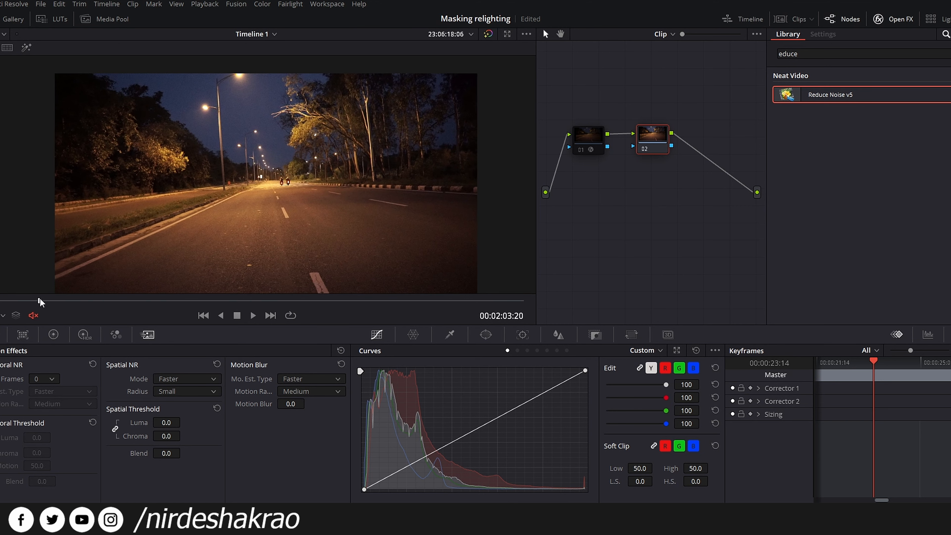
pyautogui.click(13, 301)
pyautogui.moveTo(353, 133); pyautogui.dragTo(350, 176)
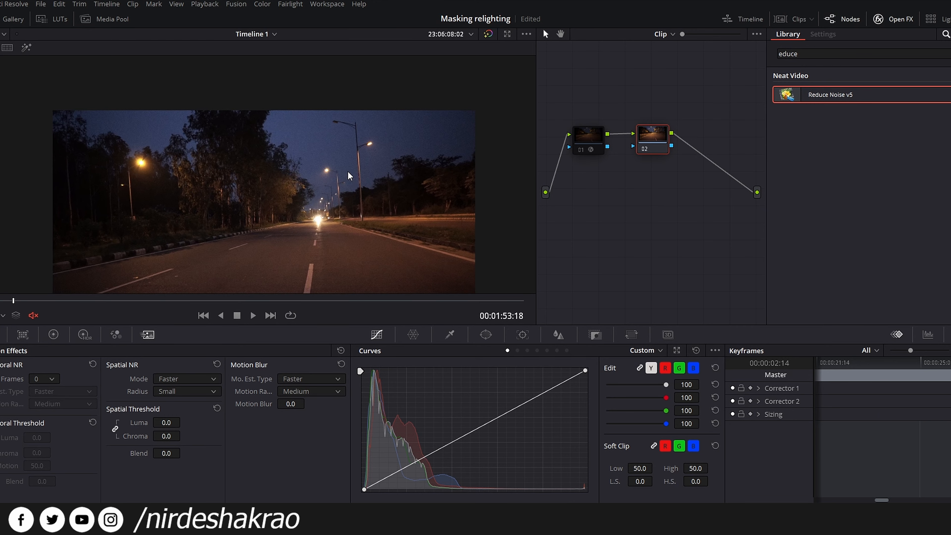
pyautogui.scroll(5, 349, 176)
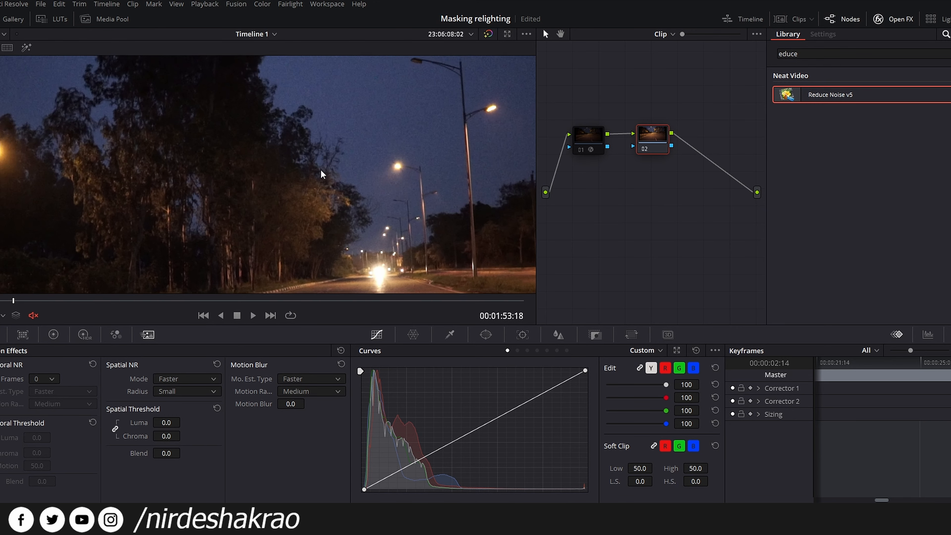
pyautogui.moveTo(321, 170); pyautogui.dragTo(273, 174)
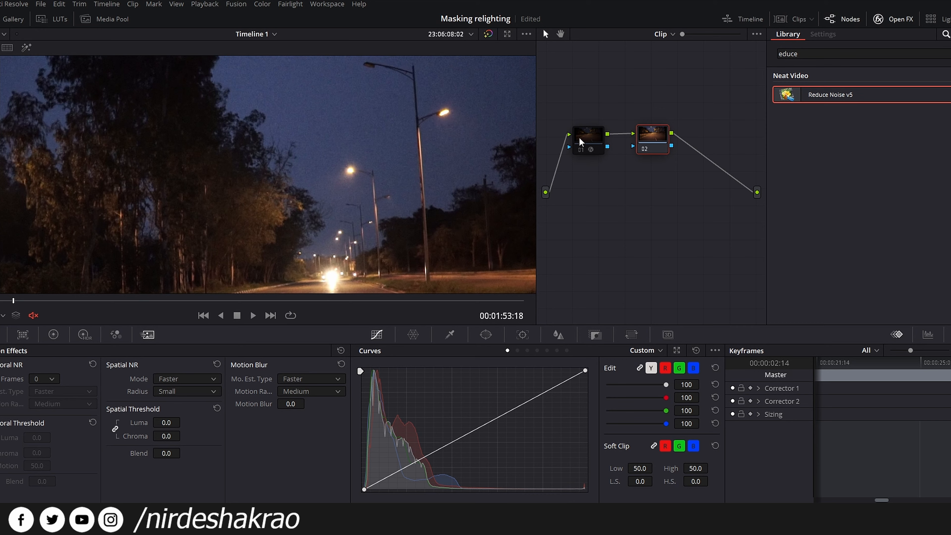
pyautogui.scroll(-2, 240, 232)
pyautogui.moveTo(320, 176); pyautogui.dragTo(283, 214)
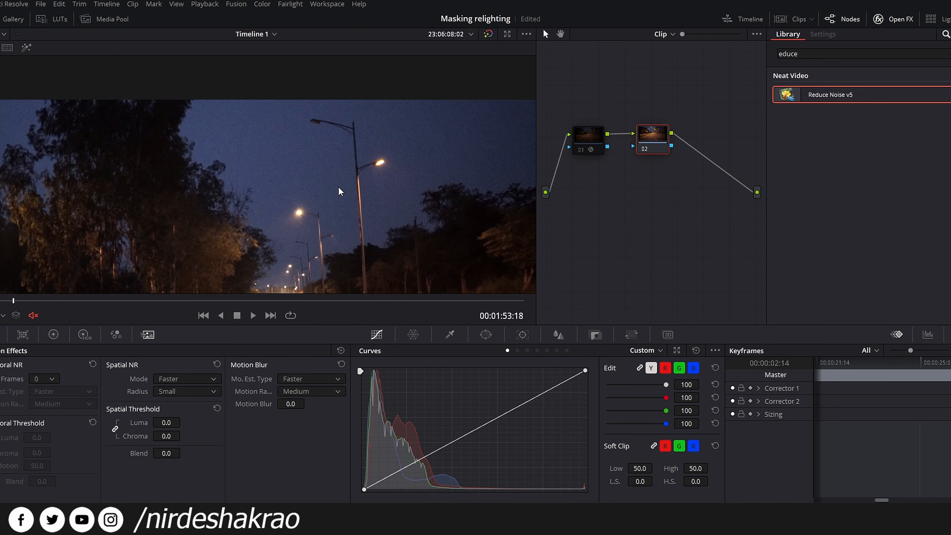
pyautogui.scroll(-3, 339, 191)
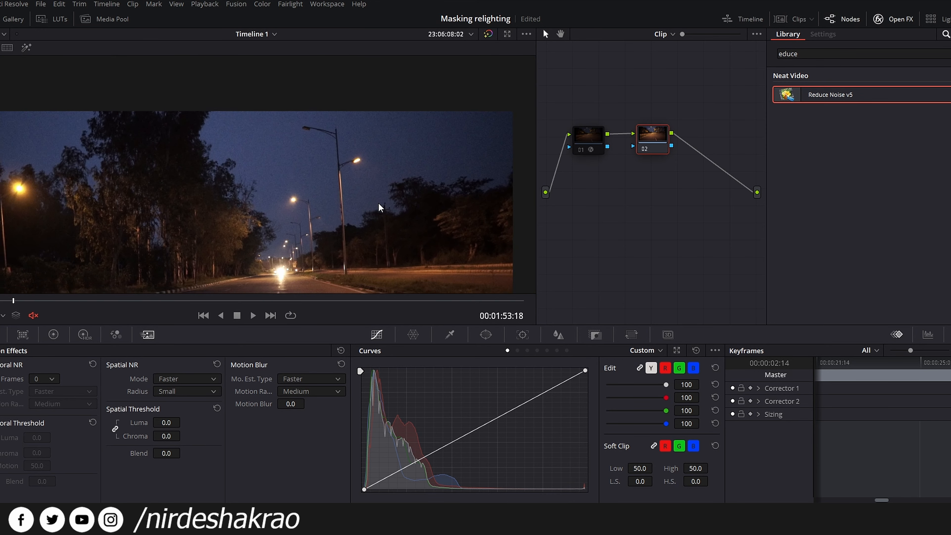
pyautogui.scroll(2, 379, 207)
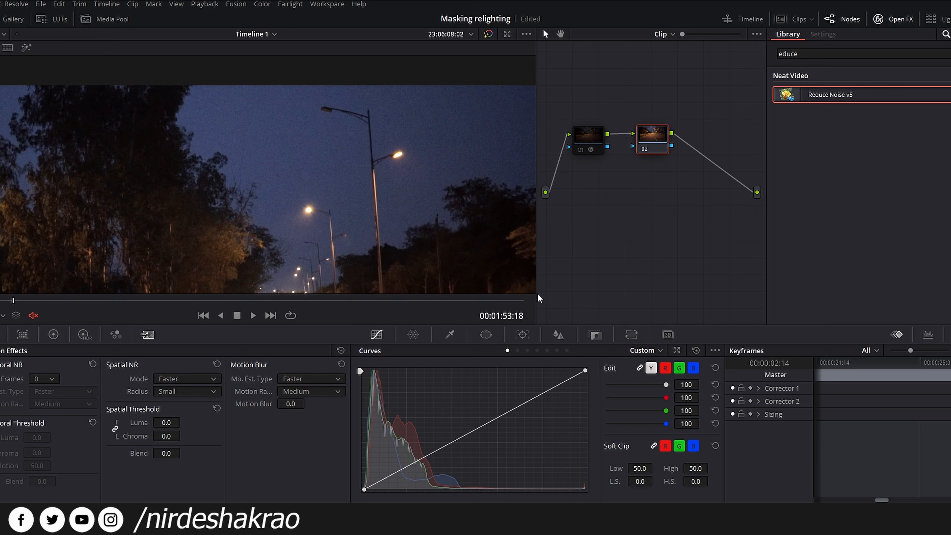
# Step: Sample the blue sky on node 02 with the HSL Qualifier and highlight the selected area in the viewer
pyautogui.click(449, 334)
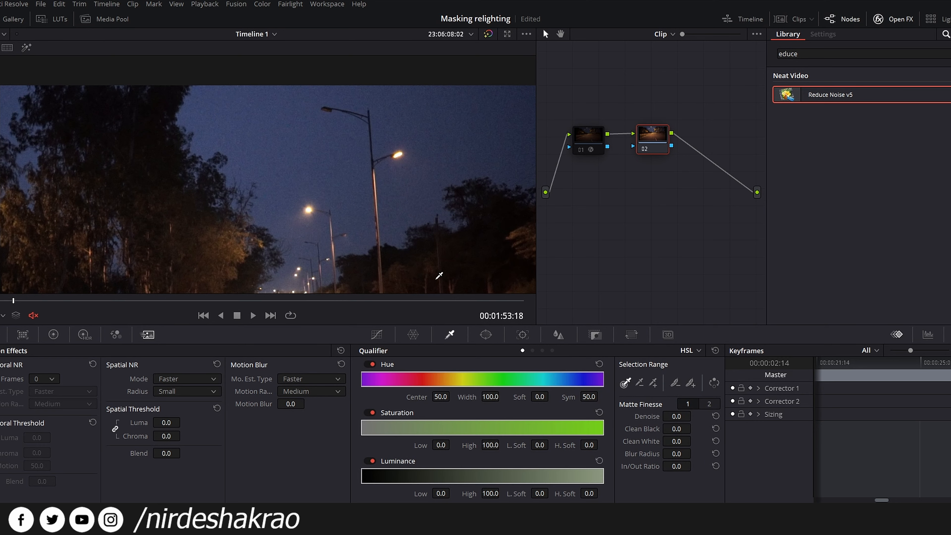
pyautogui.click(286, 118)
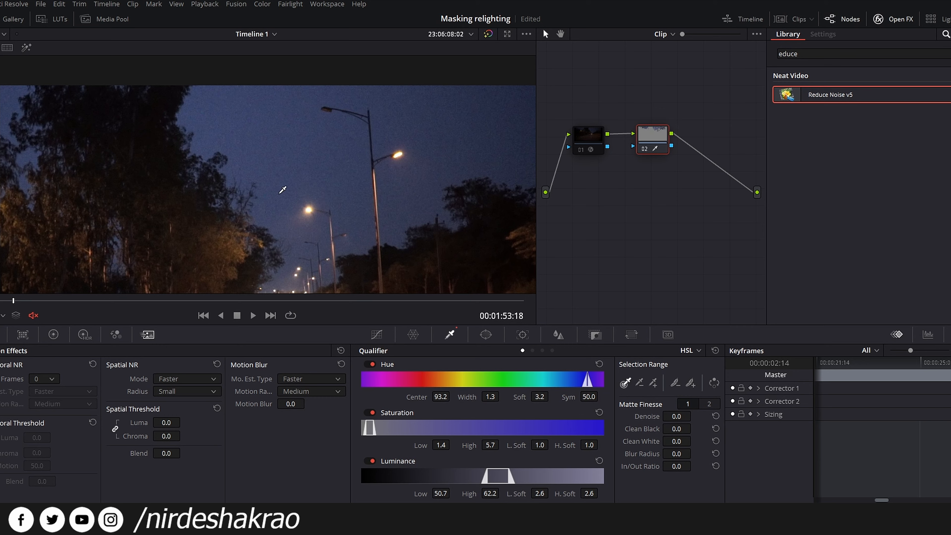
pyautogui.click(26, 48)
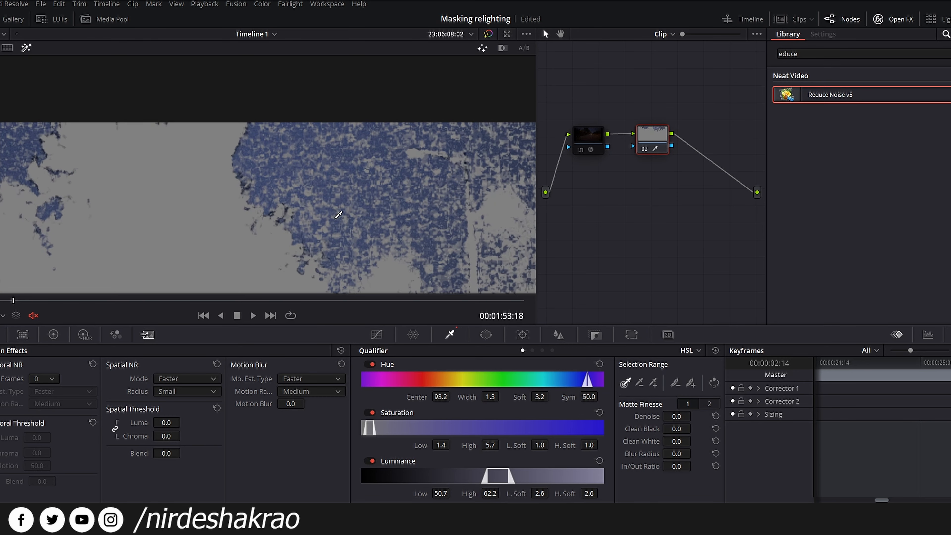
pyautogui.moveTo(423, 247); pyautogui.dragTo(403, 237)
# Step: Add further sky samples to node 02's qualifier selection to fill the gaps in the highlighted sky
pyautogui.click(653, 382)
pyautogui.click(307, 137)
pyautogui.click(337, 149)
pyautogui.moveTo(323, 198); pyautogui.dragTo(360, 208)
pyautogui.scroll(1, 289, 186)
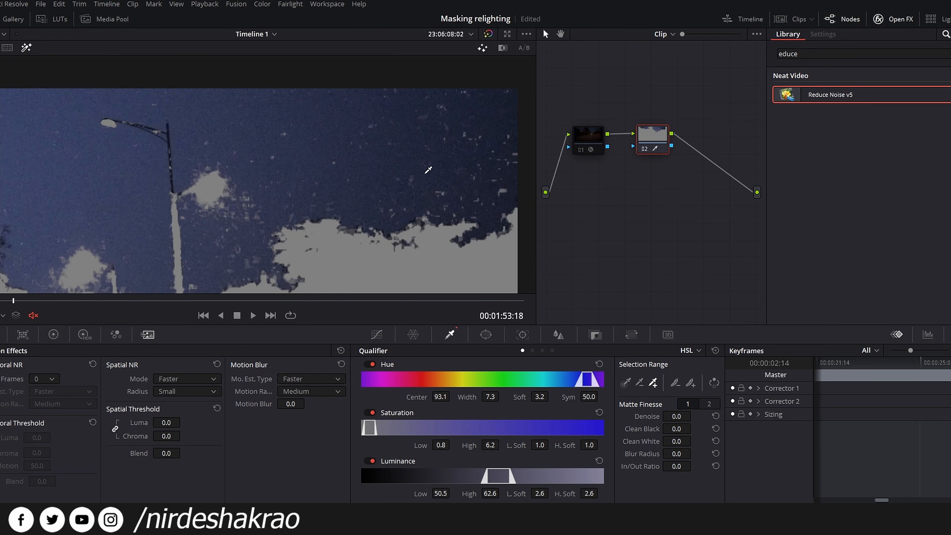
# Step: Re-enable node 01's noise reduction and inspect the highlighted sky selection on both sides of the lamp post
pyautogui.click(581, 149)
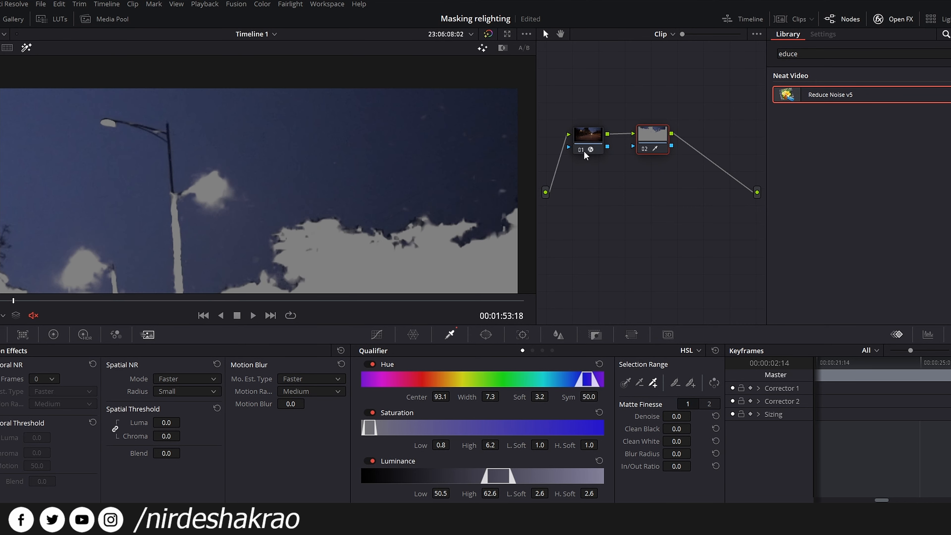
pyautogui.moveTo(53, 189); pyautogui.dragTo(274, 189)
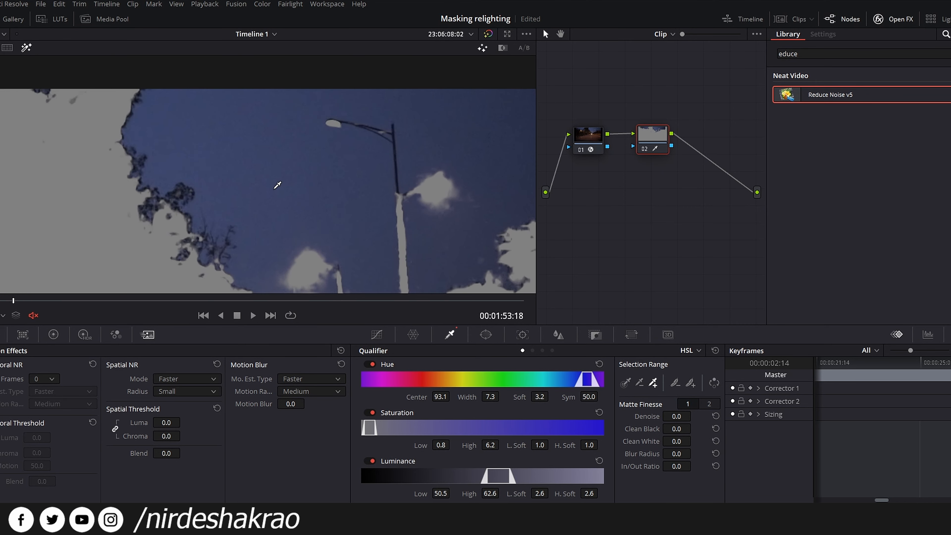
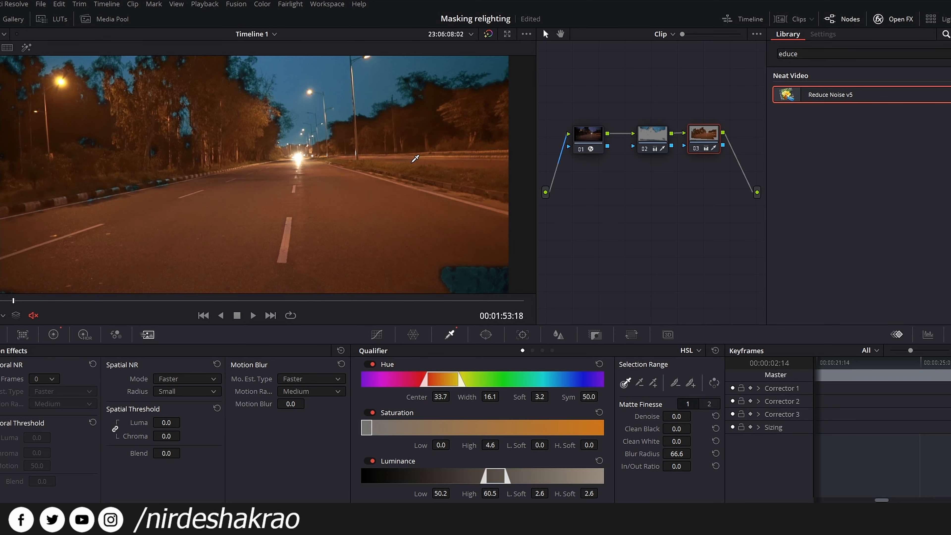
# Step: Compare the clip with its grades bypassed and enabled, and check the grade at several points up to timecode 00:02:04:04
pyautogui.scroll(-3, 415, 159)
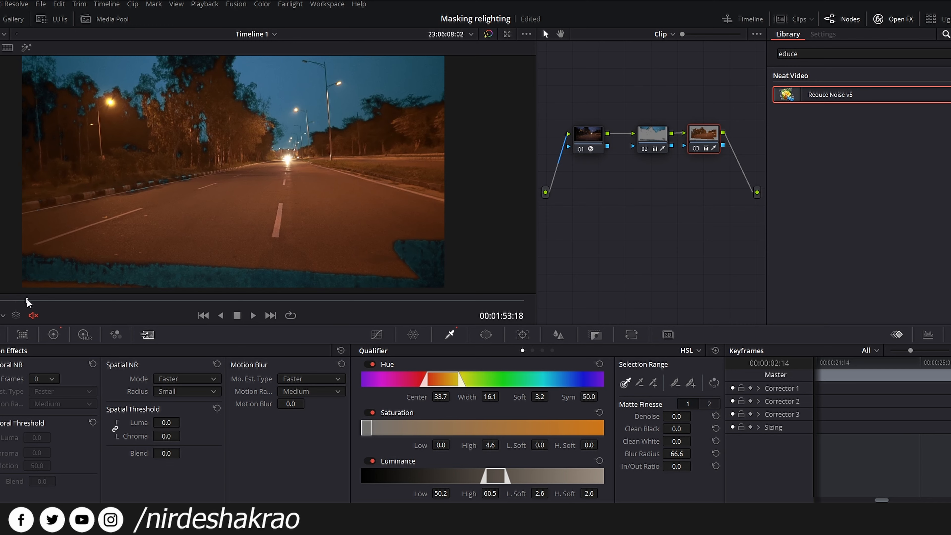
pyautogui.moveTo(26, 302); pyautogui.dragTo(67, 301)
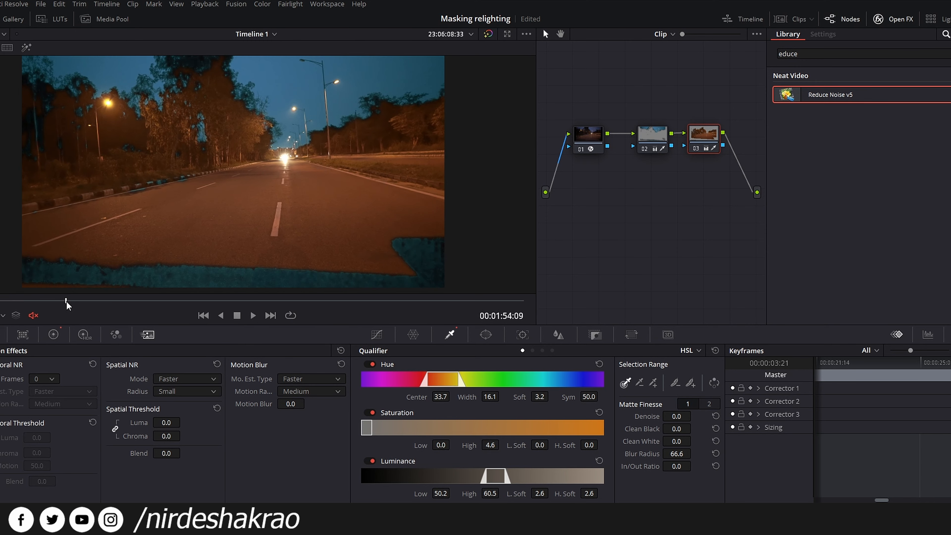
pyautogui.hotkey('shift', 'd')
pyautogui.hotkey('shift', 'd')
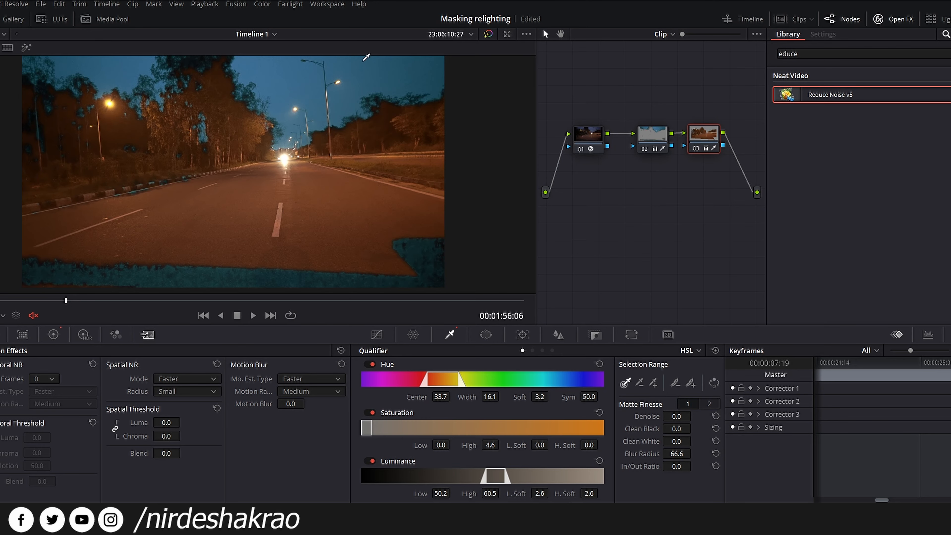
pyautogui.moveTo(65, 302); pyautogui.dragTo(36, 302)
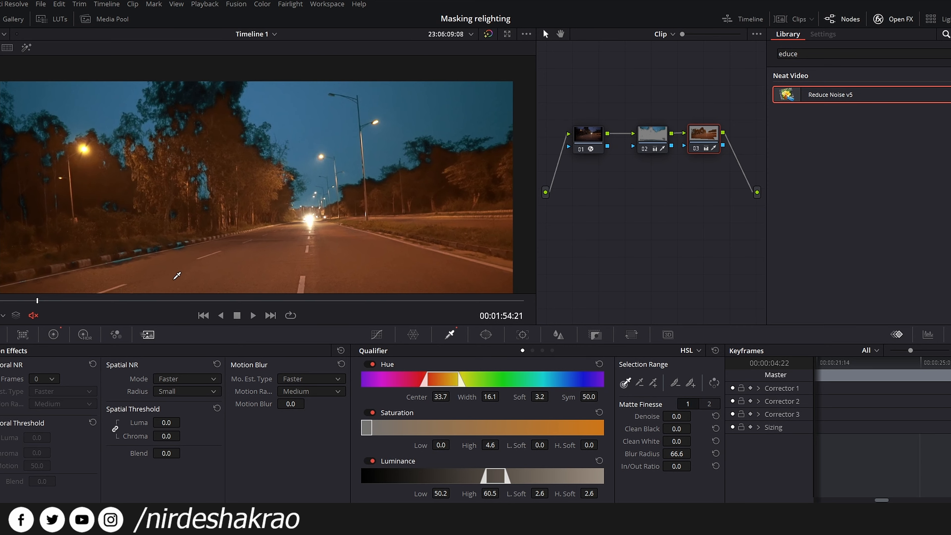
pyautogui.click(179, 300)
pyautogui.click(230, 300)
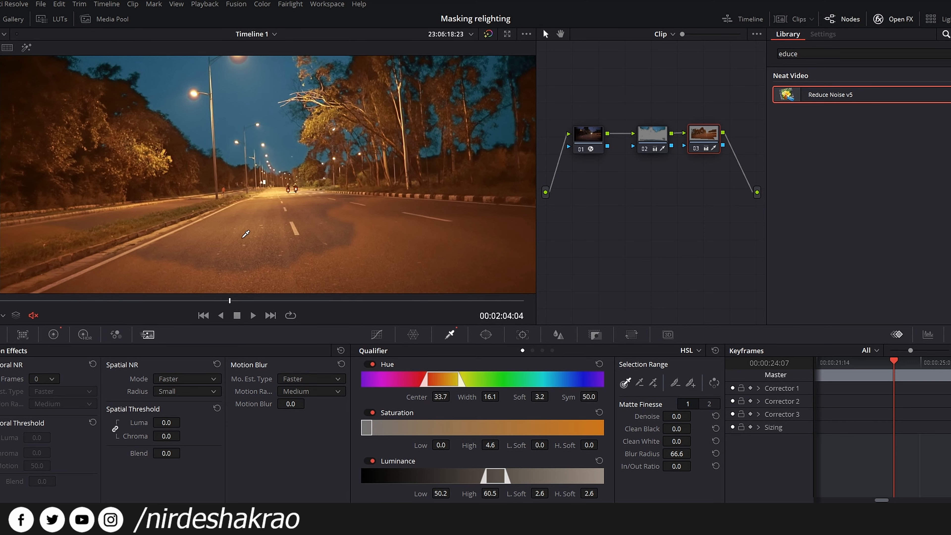
# Step: Check node 03's highlighted selection and add road samples to its qualifier to cover the unselected patch on the asphalt
pyautogui.click(25, 48)
pyautogui.click(24, 51)
pyautogui.click(25, 49)
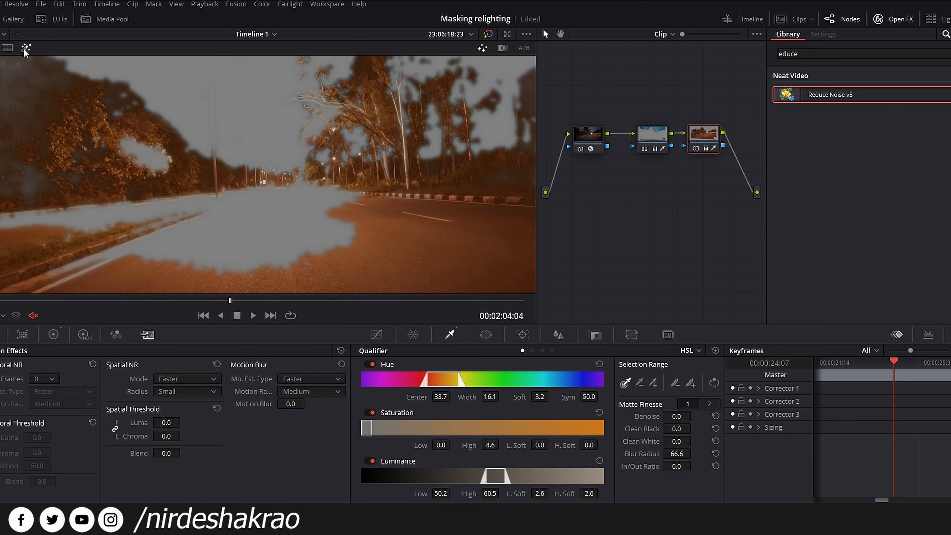
pyautogui.click(25, 49)
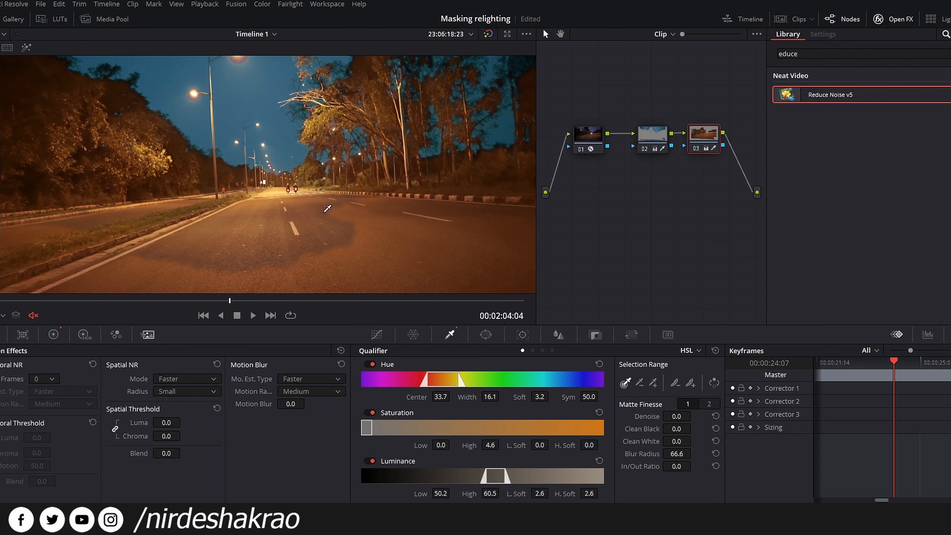
pyautogui.click(653, 382)
pyautogui.click(267, 235)
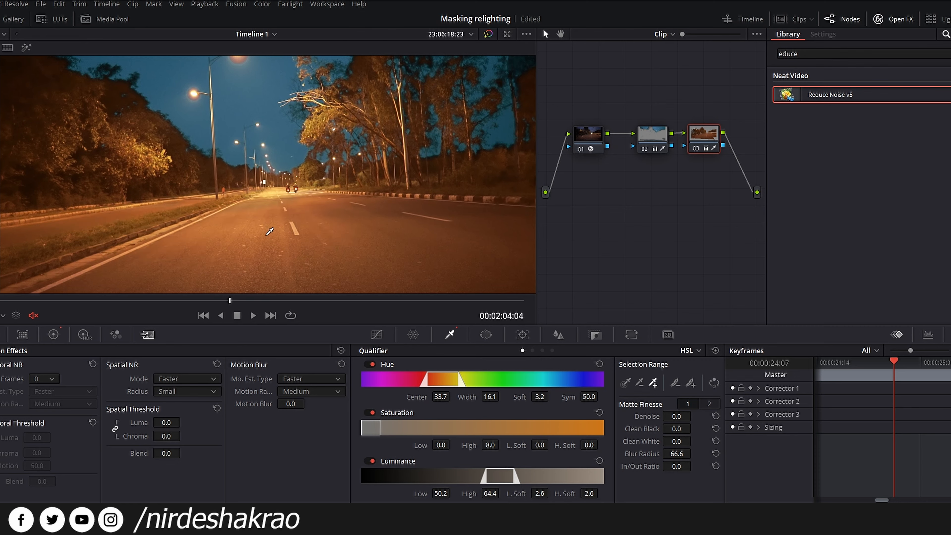
pyautogui.click(285, 253)
pyautogui.click(295, 226)
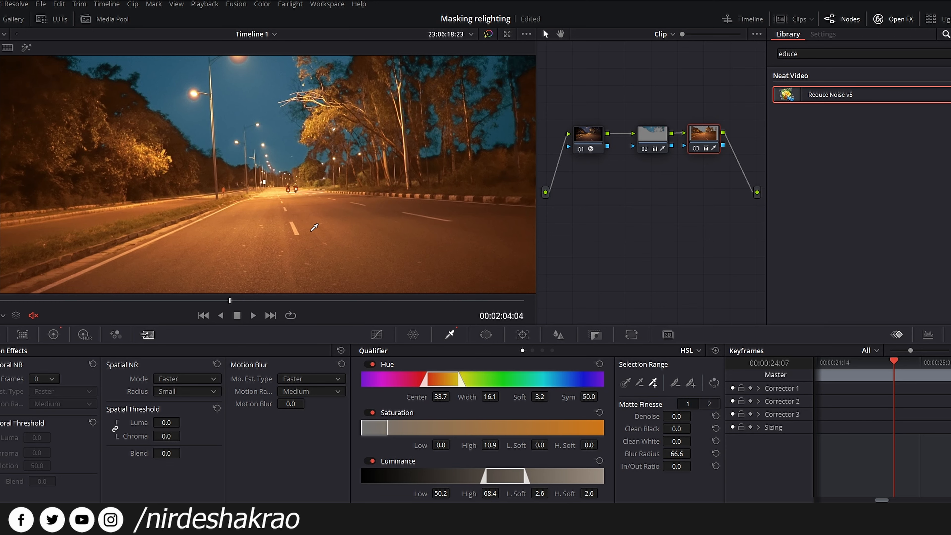
# Step: Scrub through the clip to check the road and sky grade at different points, ending at timecode 00:02:14:03
pyautogui.click(75, 302)
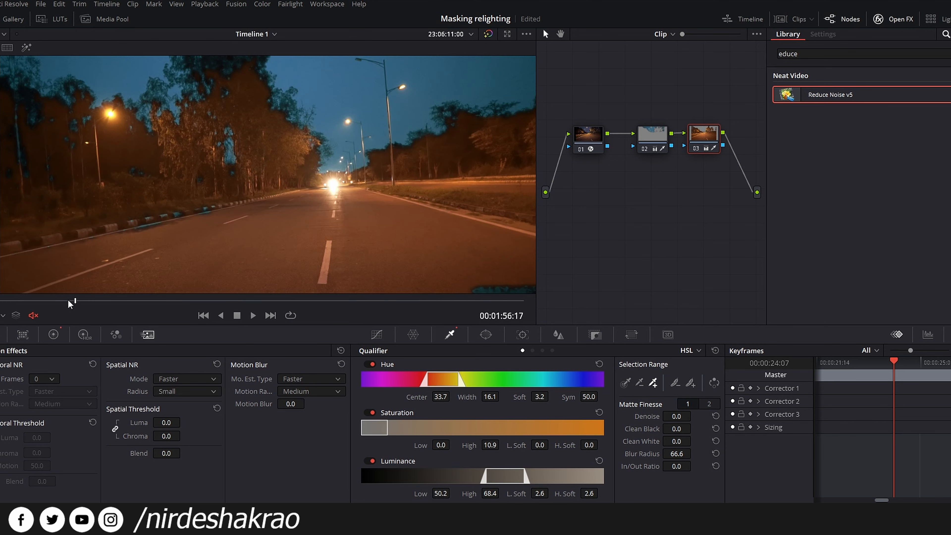
pyautogui.moveTo(26, 300); pyautogui.dragTo(2, 301)
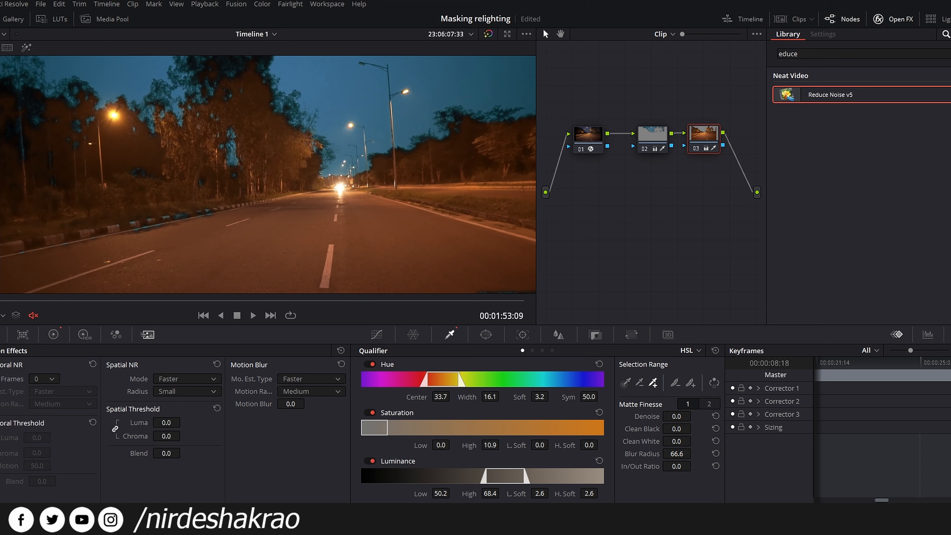
pyautogui.click(320, 300)
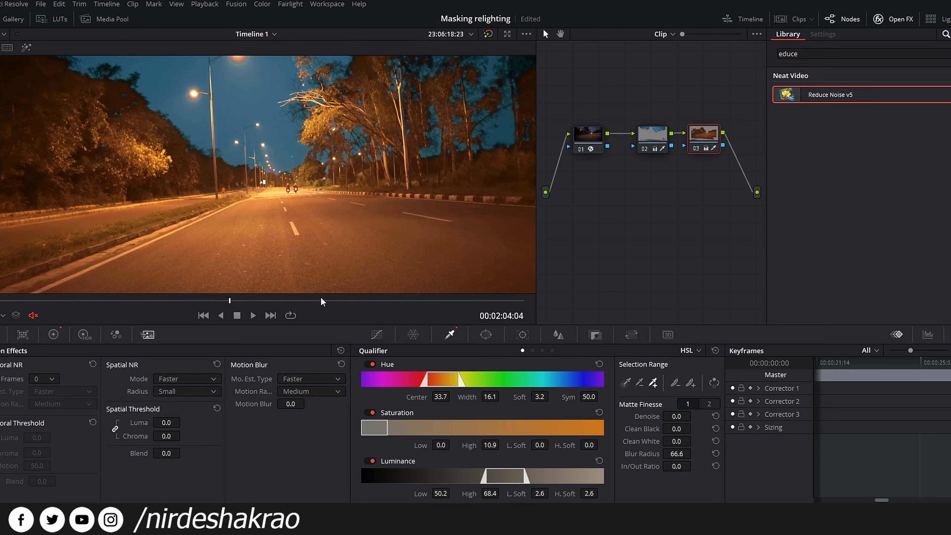
pyautogui.click(410, 295)
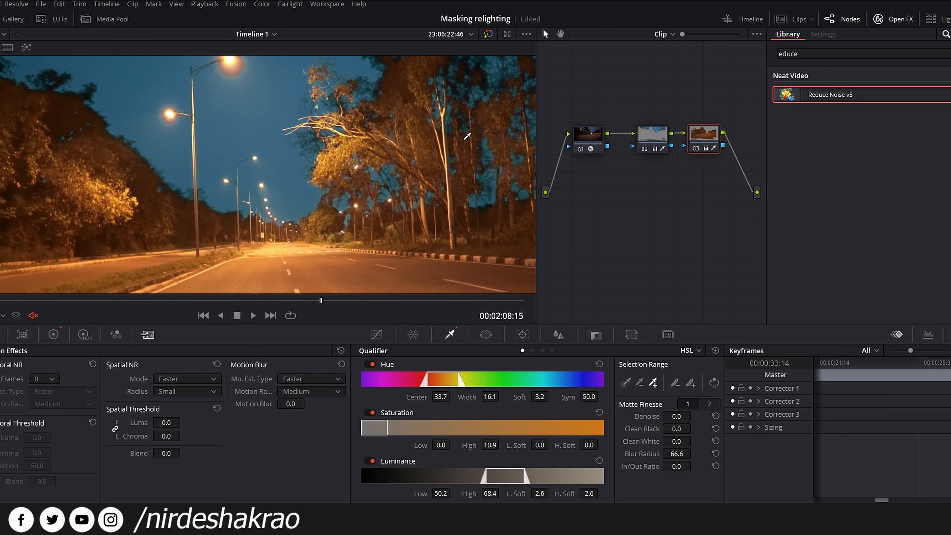
pyautogui.click(290, 300)
pyautogui.click(197, 300)
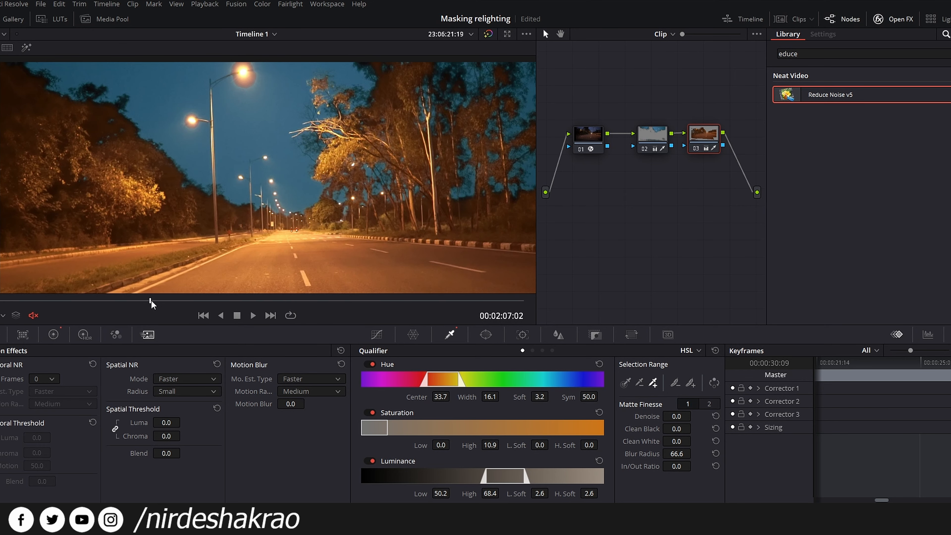
pyautogui.click(150, 300)
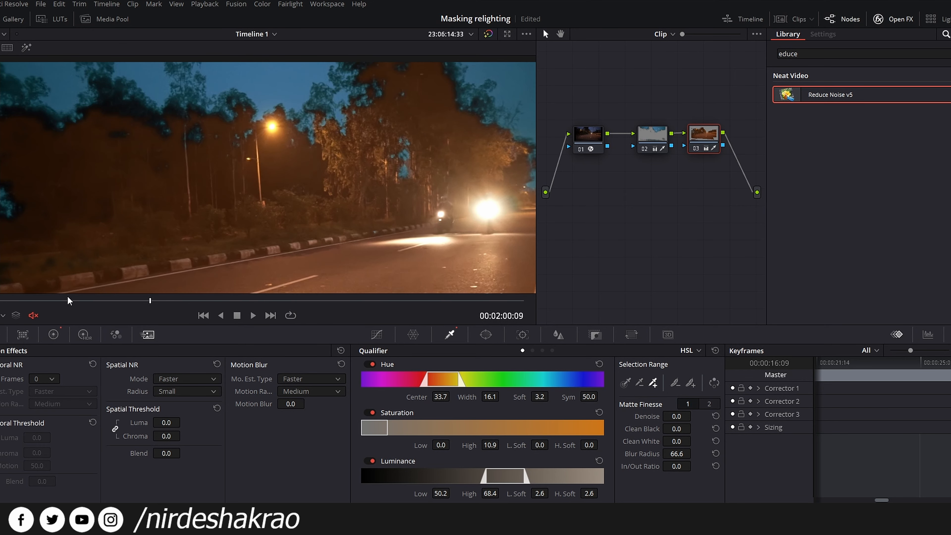
pyautogui.click(436, 301)
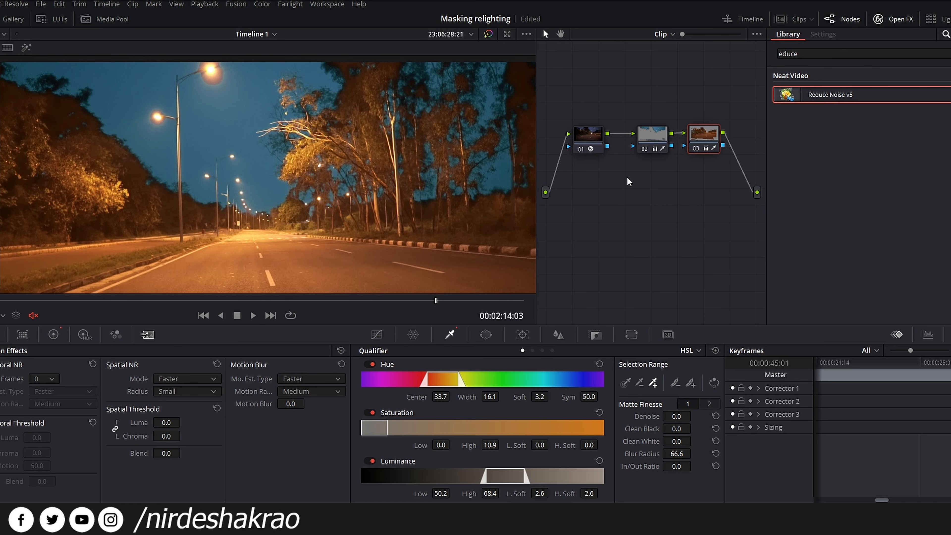
# Step: Delete the two qualifier nodes 02 and 03 and add a fresh serial node after noise reduction node 01
pyautogui.moveTo(713, 105); pyautogui.dragTo(647, 186)
pyautogui.press('Delete')
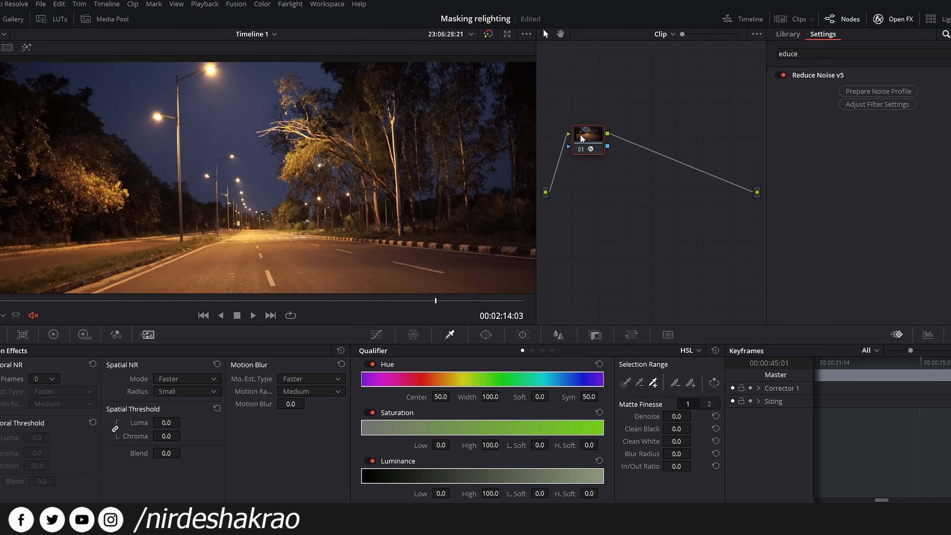
pyautogui.hotkey('alt', 's')
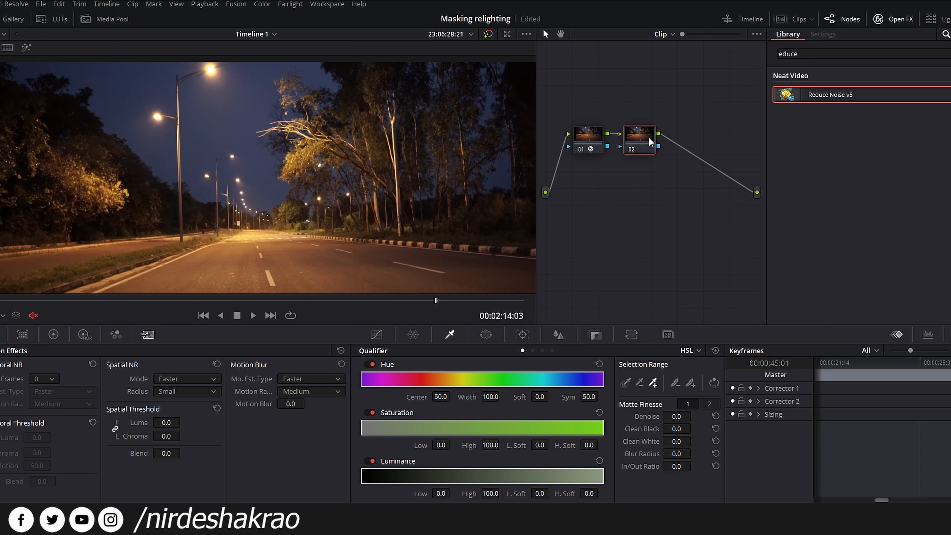
pyautogui.moveTo(644, 131); pyautogui.dragTo(645, 135)
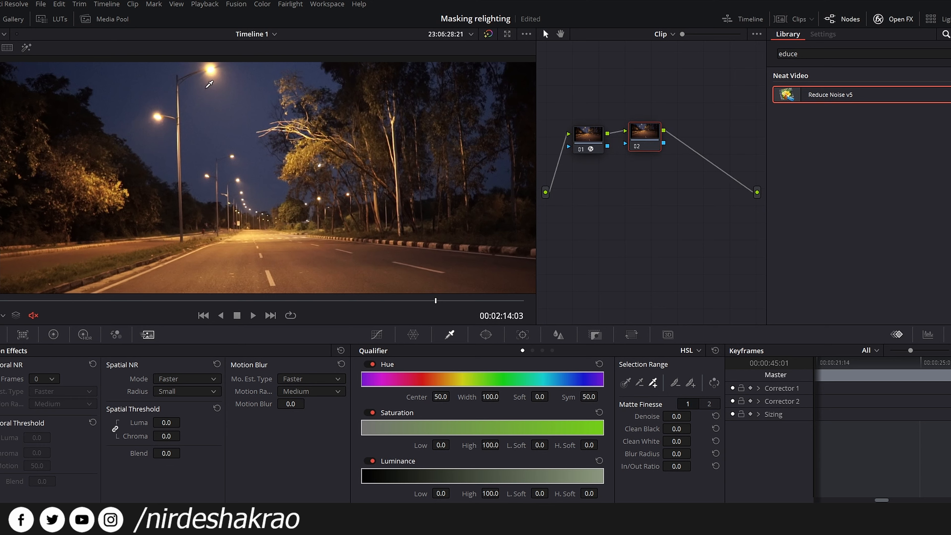
# Step: Use the Color Warper on node 02 to shift the sky to teal at Hue 0.43, Sat 0.93 and the road to orange at Hue 1.00, Sat 0.82
pyautogui.click(414, 336)
pyautogui.moveTo(250, 99)
pyautogui.mouseDown()
pyautogui.moveTo(254, 91)
pyautogui.moveTo(269, 123)
pyautogui.mouseUp()
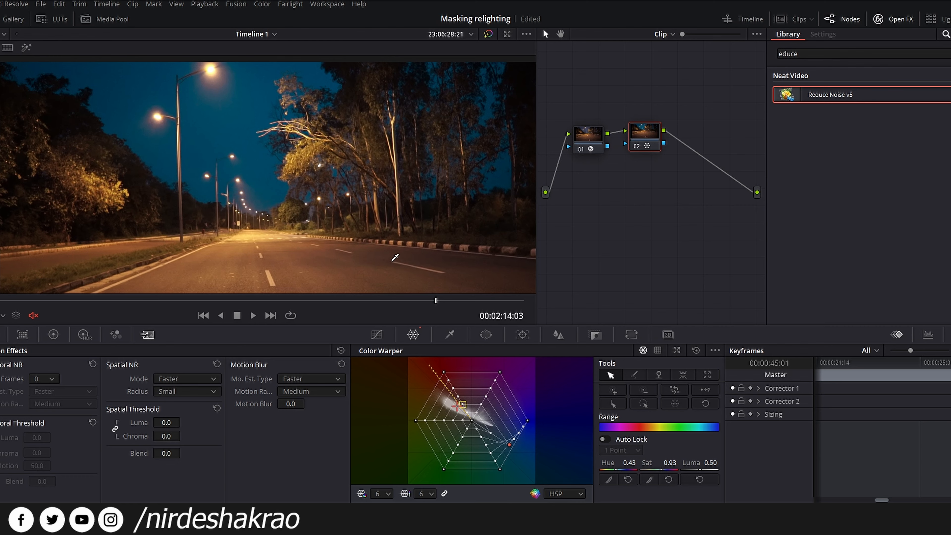
pyautogui.moveTo(277, 264)
pyautogui.mouseDown()
pyautogui.moveTo(283, 228)
pyautogui.moveTo(304, 249)
pyautogui.moveTo(298, 238)
pyautogui.moveTo(315, 230)
pyautogui.moveTo(317, 250)
pyautogui.moveTo(293, 163)
pyautogui.mouseUp()
pyautogui.scroll(-1, 283, 228)
pyautogui.scroll(-2, 317, 250)
pyautogui.scroll(-3, 293, 200)
pyautogui.moveTo(294, 208); pyautogui.dragTo(305, 238)
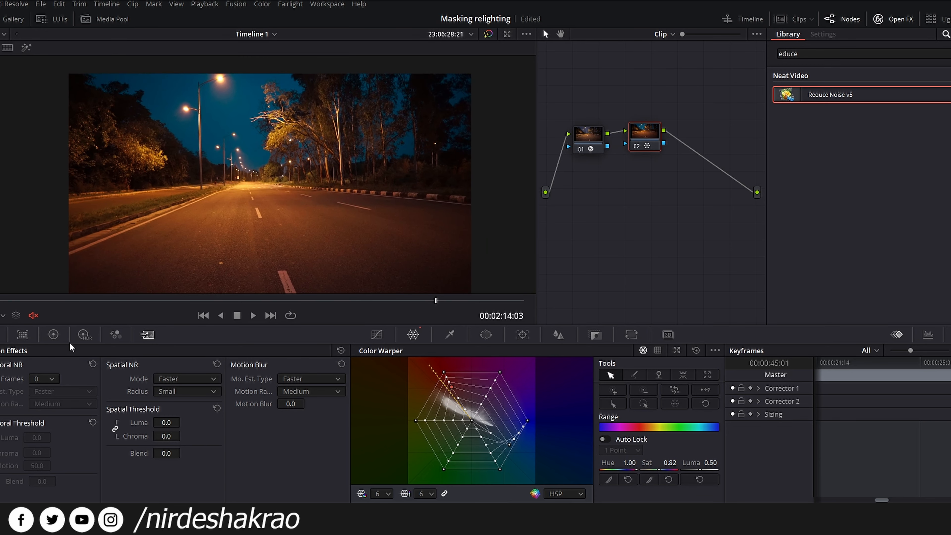
# Step: Brighten node 02 in the primaries by raising Offset to 32.00 and Gain to 1.29 on all channels
pyautogui.click(53, 334)
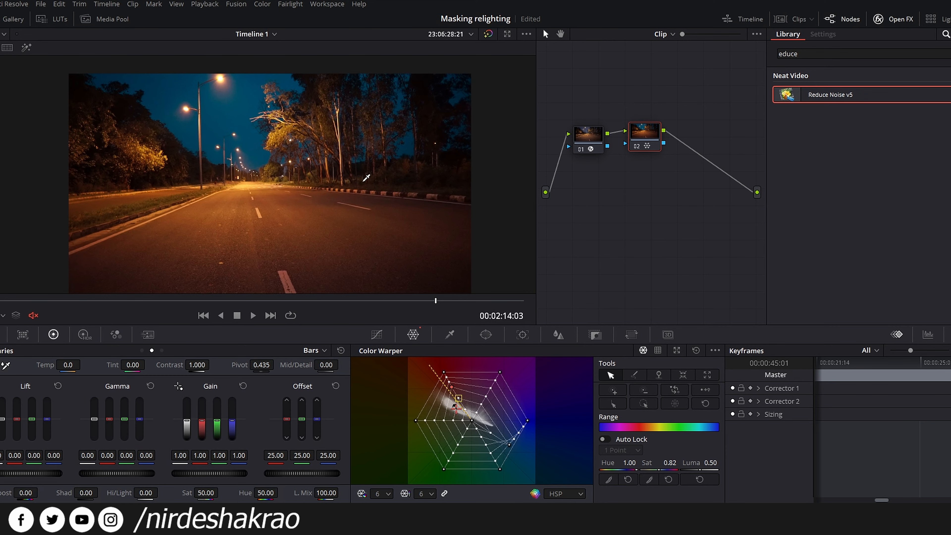
pyautogui.press('KP_Add')
pyautogui.press('KP_Add')
pyautogui.press('KP_Add')
pyautogui.press('KP_Add')
pyautogui.press('KP_Add')
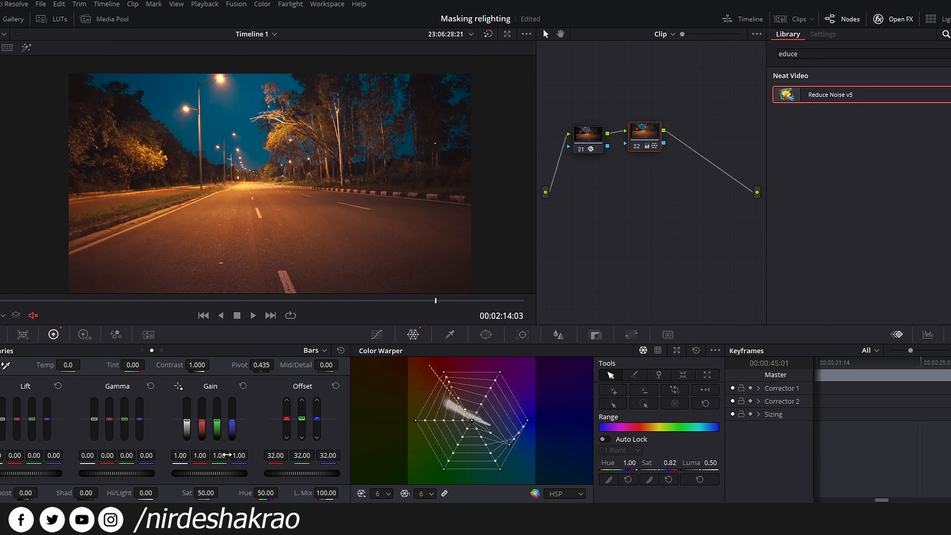
pyautogui.moveTo(210, 474); pyautogui.dragTo(232, 473)
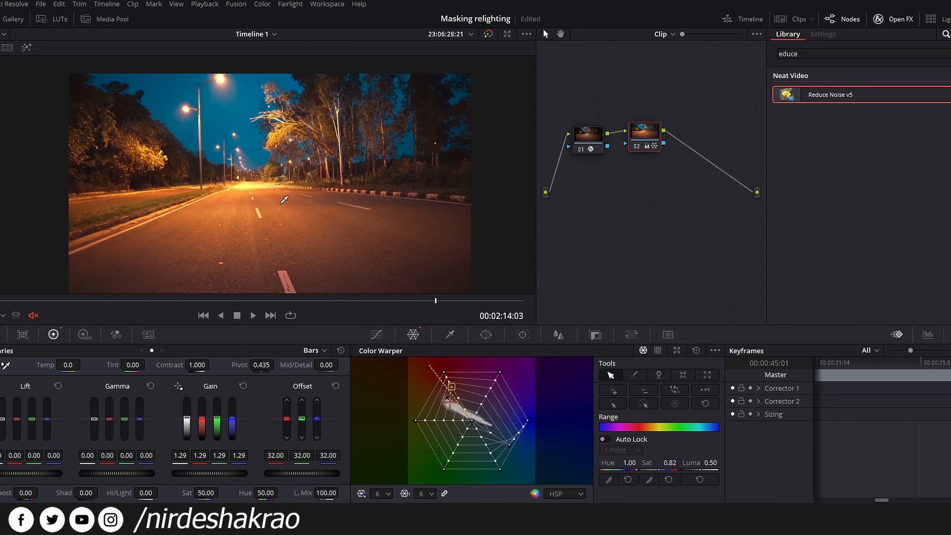
# Step: Inspect the graded sky around the street lamps up close while switching node 01's noise reduction off and on
pyautogui.scroll(1, 381, 142)
pyautogui.scroll(5, 381, 141)
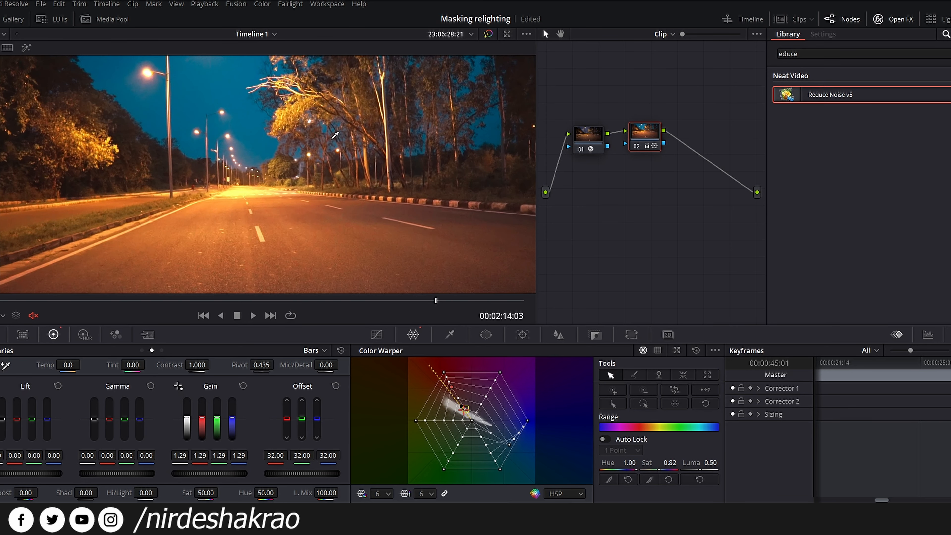
pyautogui.scroll(1, 360, 226)
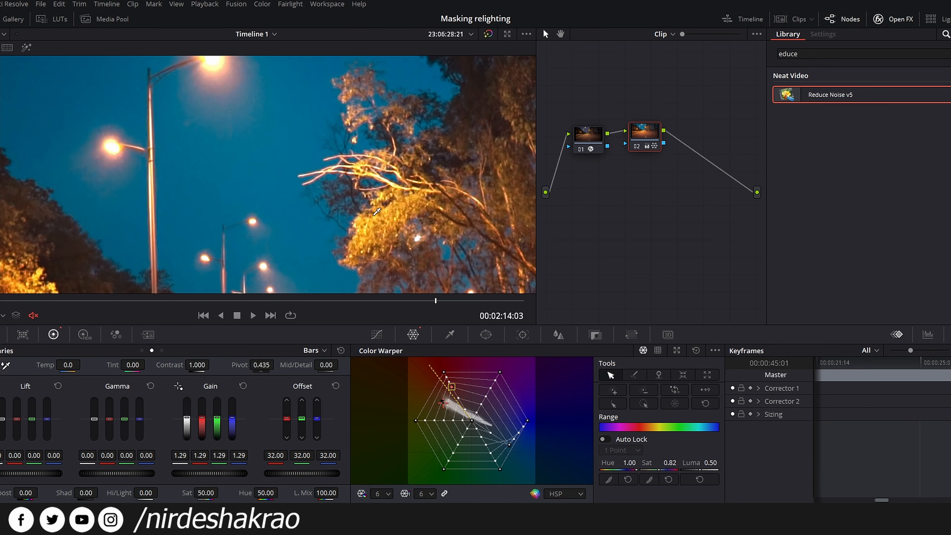
pyautogui.moveTo(645, 133); pyautogui.dragTo(652, 139)
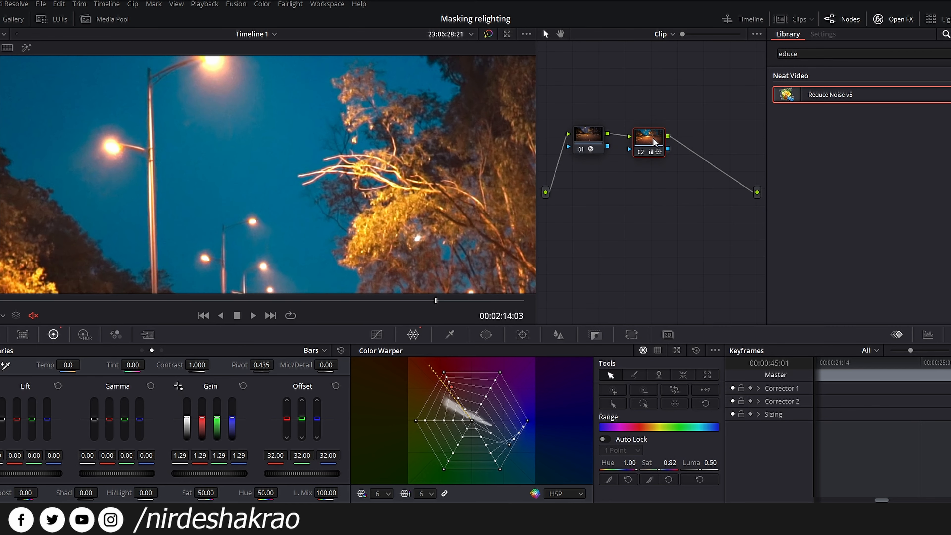
pyautogui.click(579, 148)
pyautogui.click(580, 148)
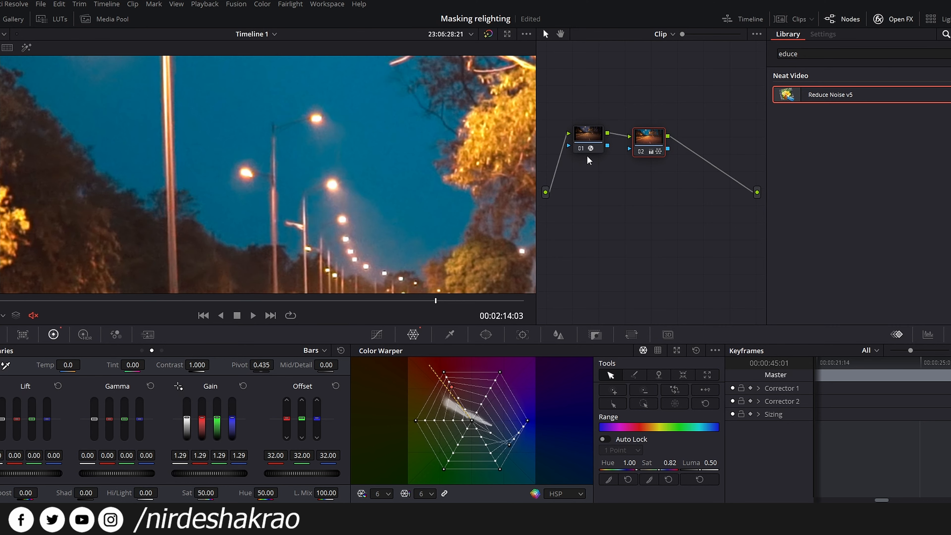
pyautogui.click(583, 149)
# Step: Compare the whole frame with the grade bypassed and enabled, and check the new look near the clip's start around 00:01:55:01
pyautogui.scroll(-5, 349, 217)
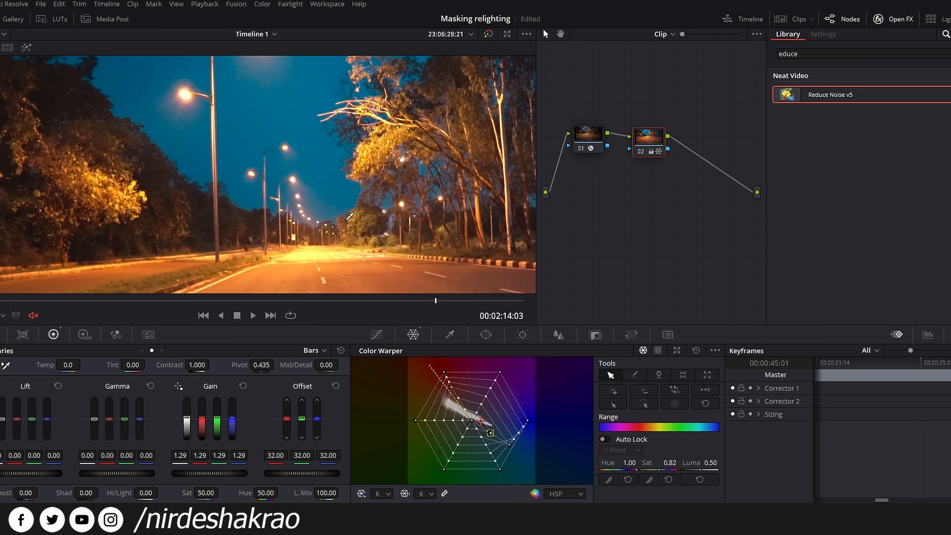
pyautogui.scroll(-4, 350, 218)
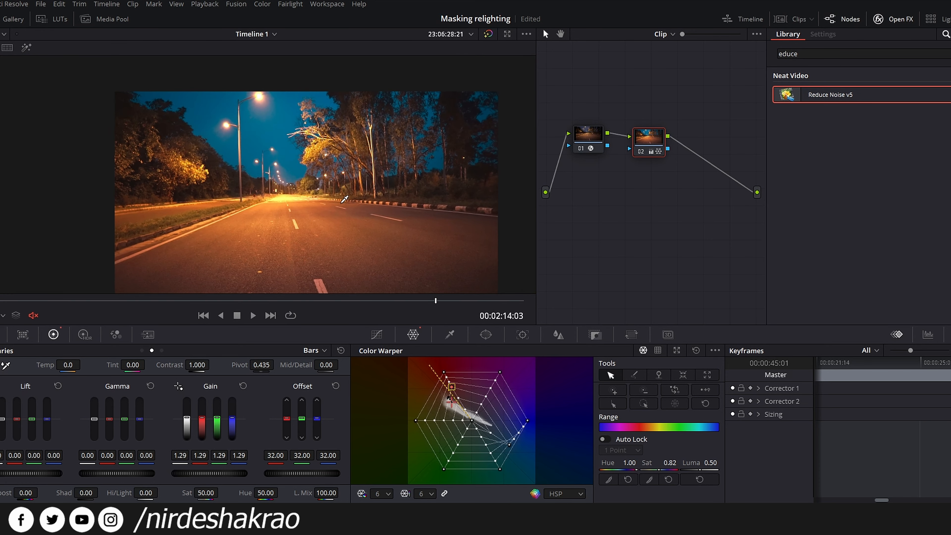
pyautogui.hotkey('alt', 'd')
pyautogui.hotkey('alt', 'd')
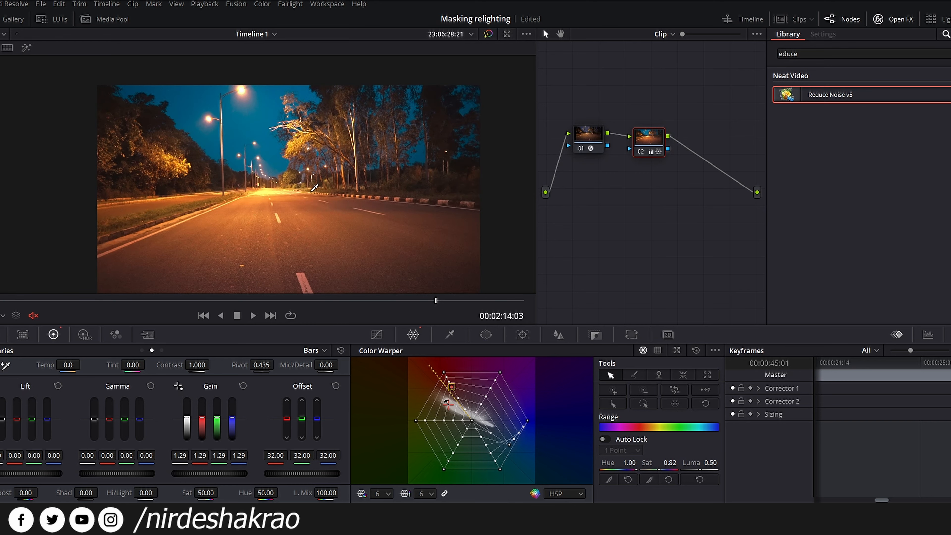
pyautogui.moveTo(335, 203); pyautogui.dragTo(303, 202)
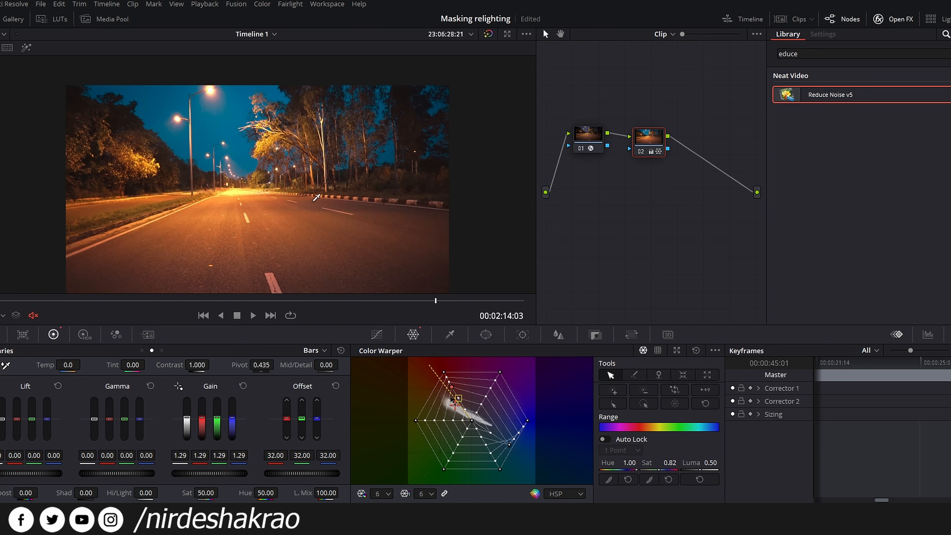
pyautogui.click(53, 301)
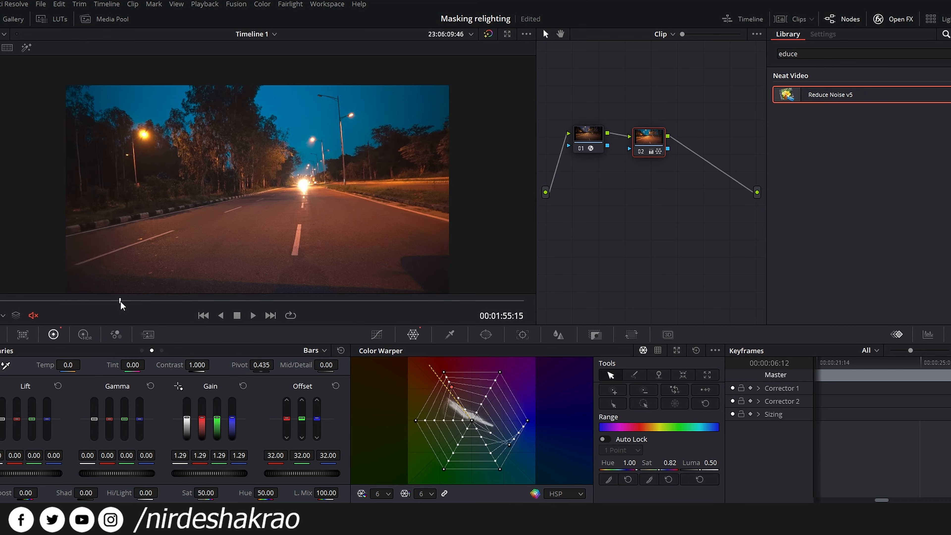
pyautogui.click(120, 301)
pyautogui.moveTo(203, 273); pyautogui.dragTo(206, 212)
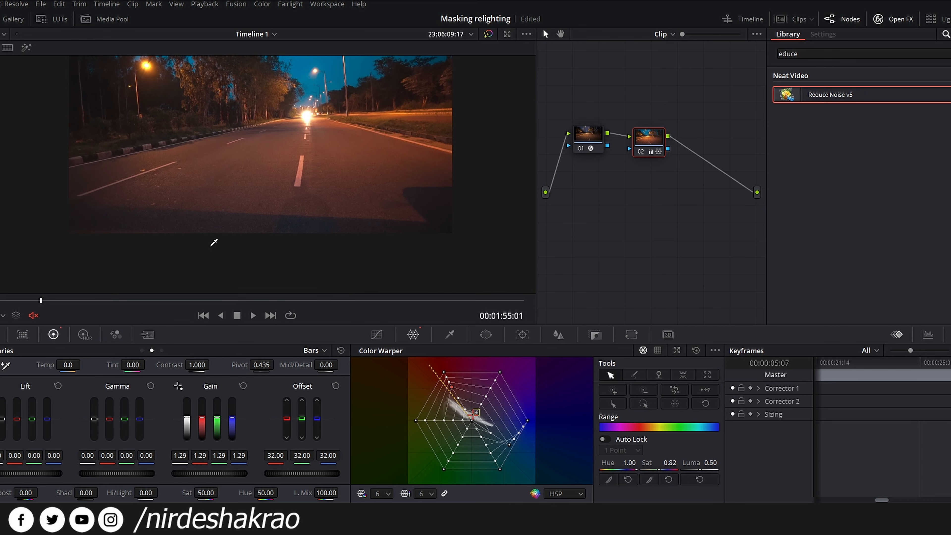
# Step: Inspect the graded road surface up close near the clip's start, and check the frame at 00:01:57:11
pyautogui.scroll(3, 214, 242)
pyautogui.scroll(-1, 297, 260)
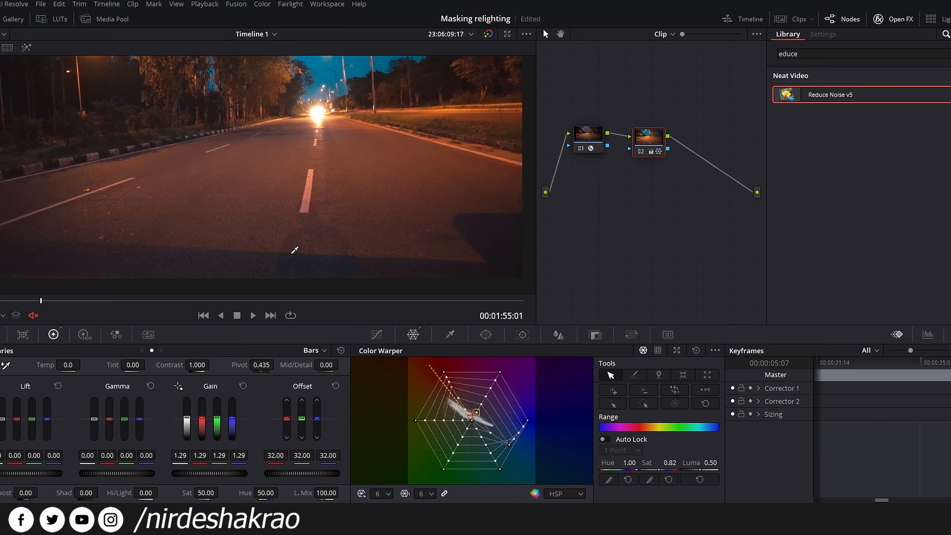
pyautogui.scroll(-2, 301, 262)
pyautogui.scroll(-3, 271, 271)
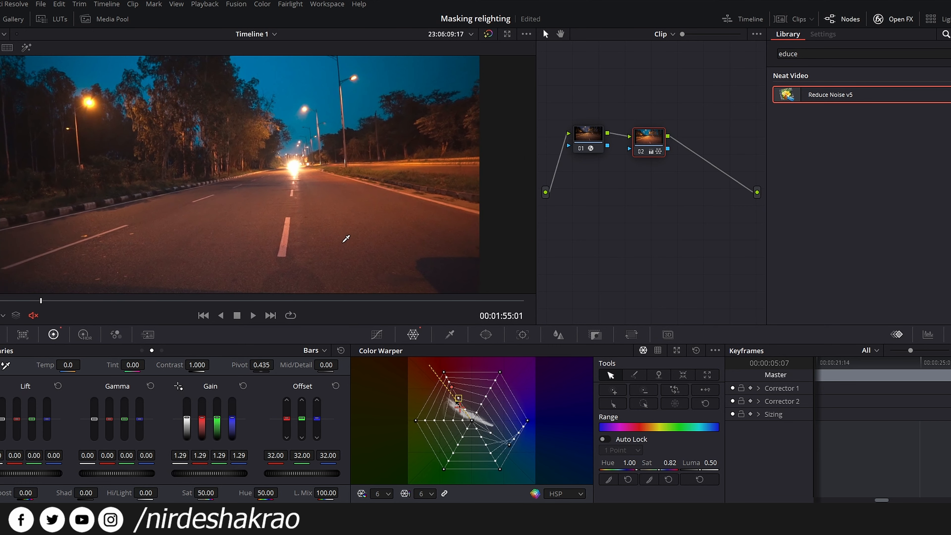
pyautogui.moveTo(266, 273); pyautogui.dragTo(265, 264)
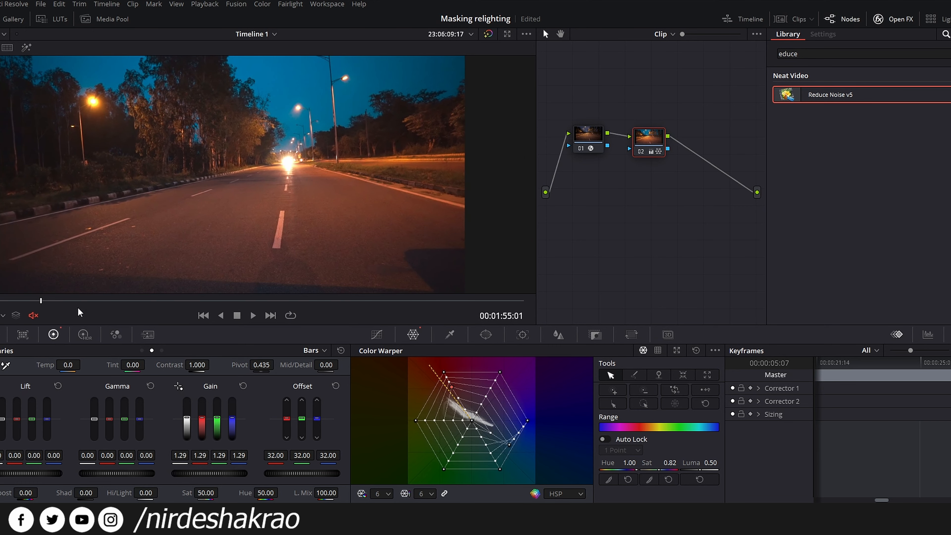
pyautogui.click(91, 300)
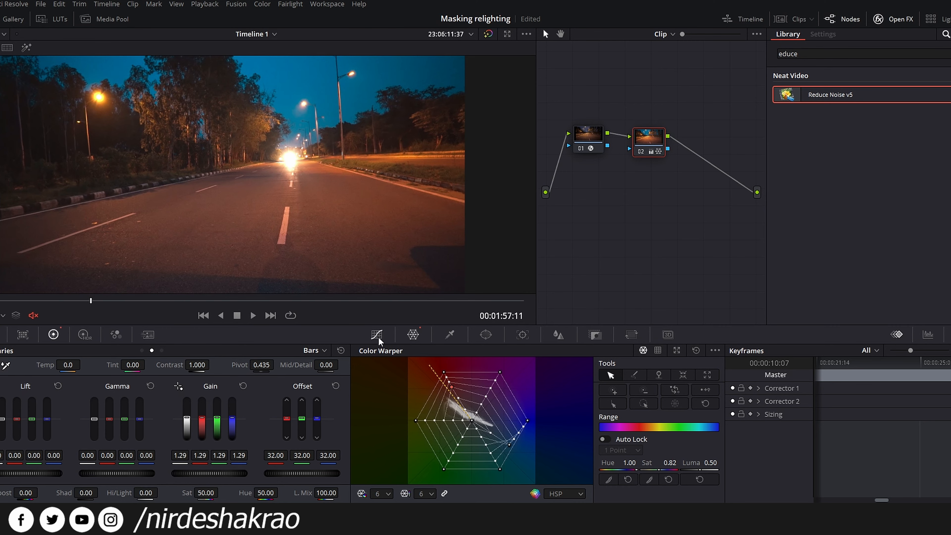
# Step: Show the Hue Vs Hue curve for node 02 and check the graded look across the clip up to 00:02:12:14
pyautogui.click(377, 335)
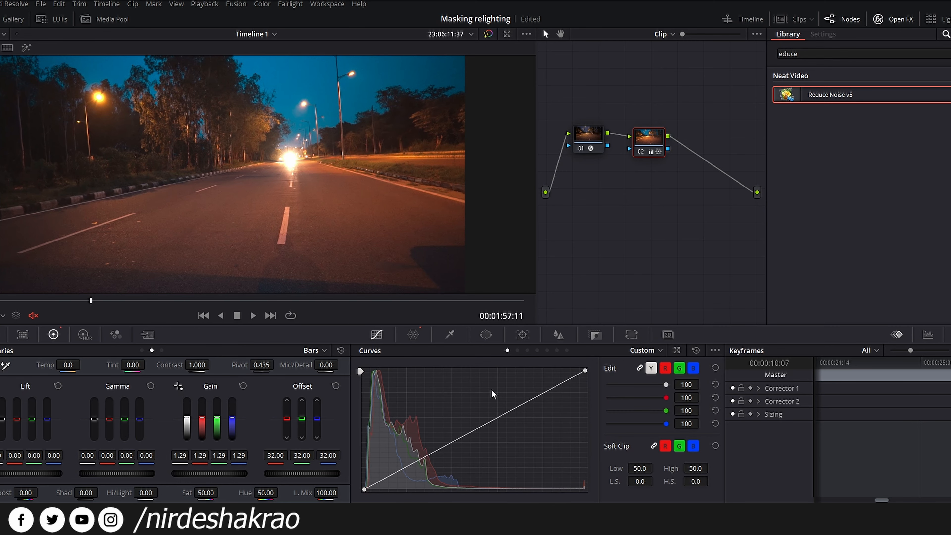
pyautogui.click(517, 350)
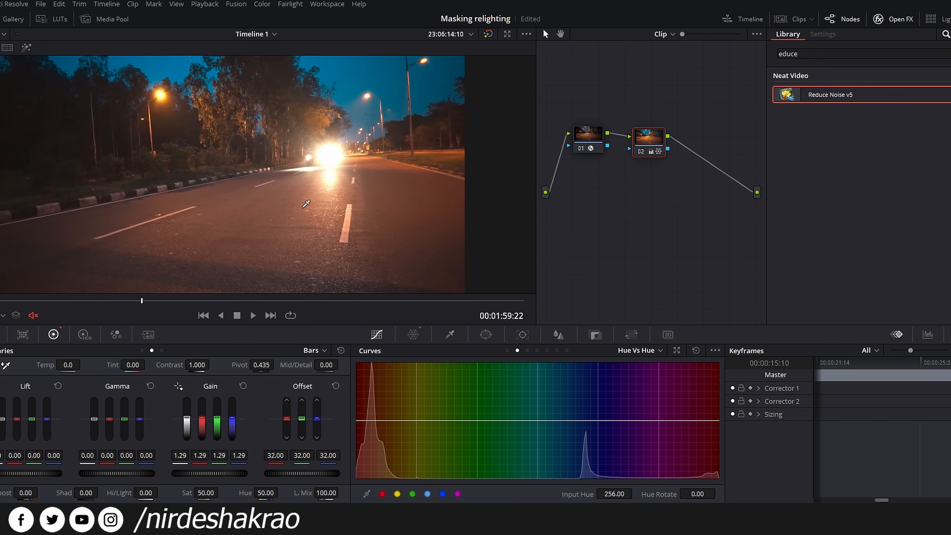
pyautogui.click(246, 301)
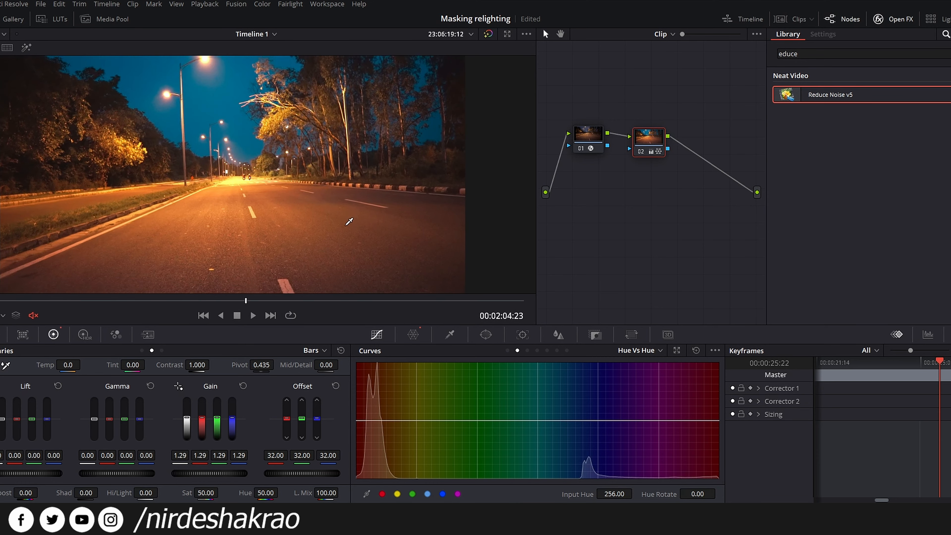
pyautogui.click(308, 300)
pyautogui.click(335, 301)
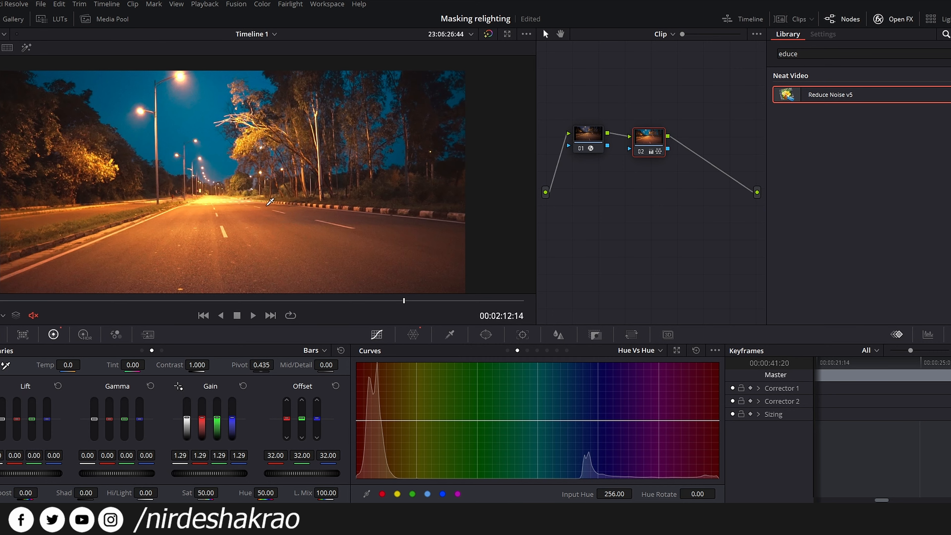
pyautogui.moveTo(320, 221); pyautogui.dragTo(342, 218)
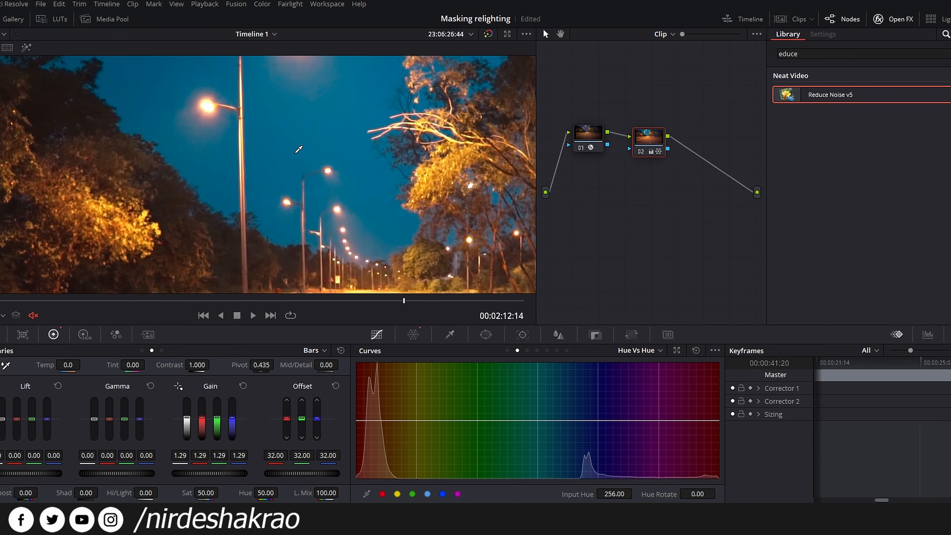
# Step: Add serial node 03 after node 02 and sharpen it by setting the Blur Radius to 0.44 on all channels
pyautogui.hotkey('alt', 's')
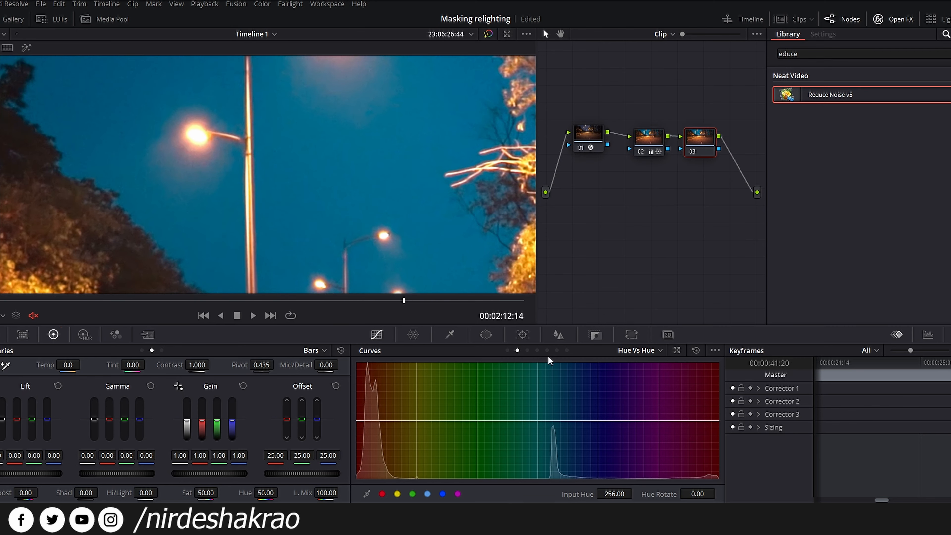
pyautogui.click(559, 335)
pyautogui.moveTo(415, 422); pyautogui.dragTo(411, 427)
pyautogui.click(458, 366)
pyautogui.click(458, 366)
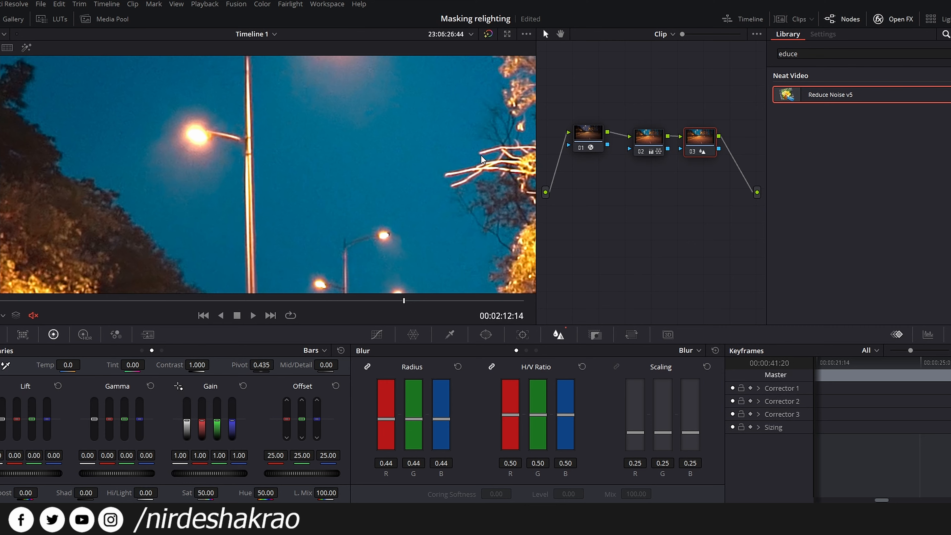
# Step: Compare the sky around the street lamps with node 03's sharpening off and on, and with node 01's noise reduction off and on
pyautogui.hotkey('ctrl', 'd')
pyautogui.hotkey('ctrl', 'd')
pyautogui.hotkey('ctrl', 'd')
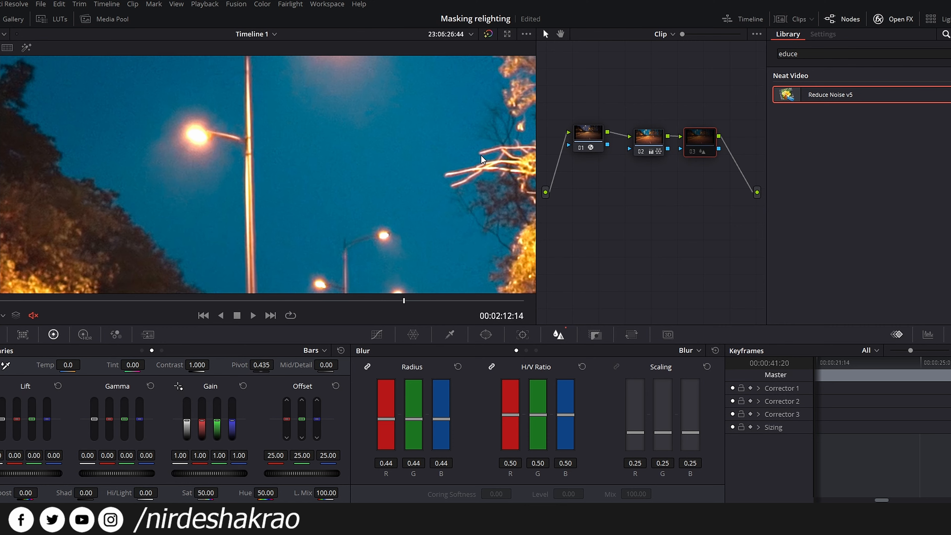
pyautogui.hotkey('ctrl', 'd')
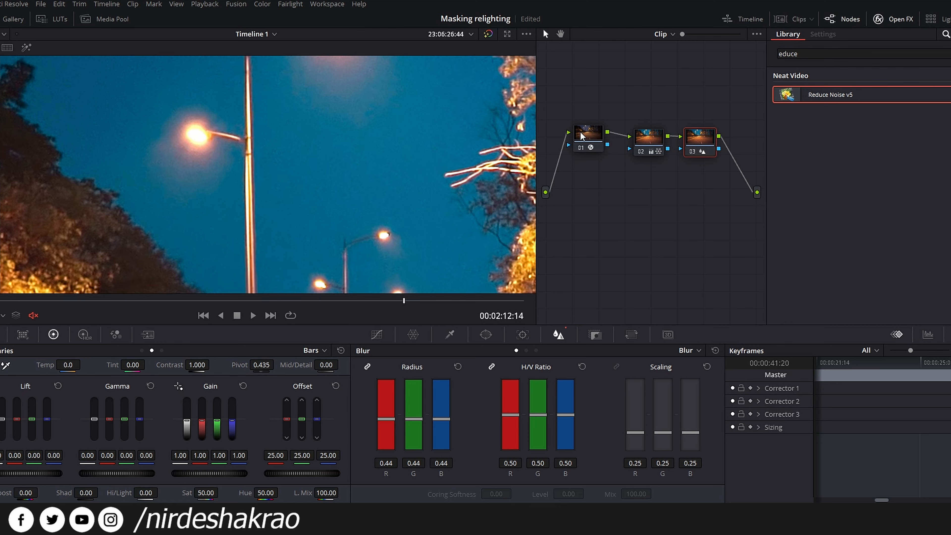
pyautogui.click(581, 150)
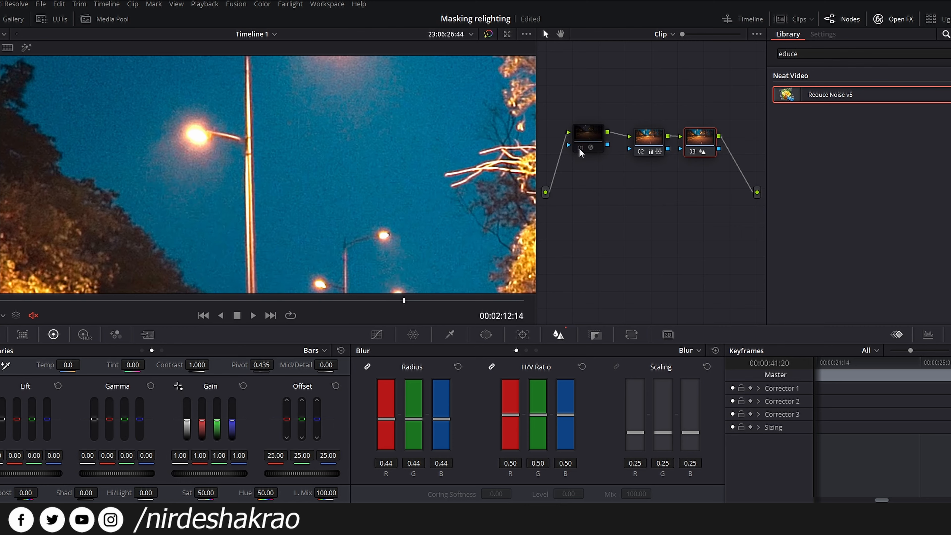
pyautogui.click(580, 149)
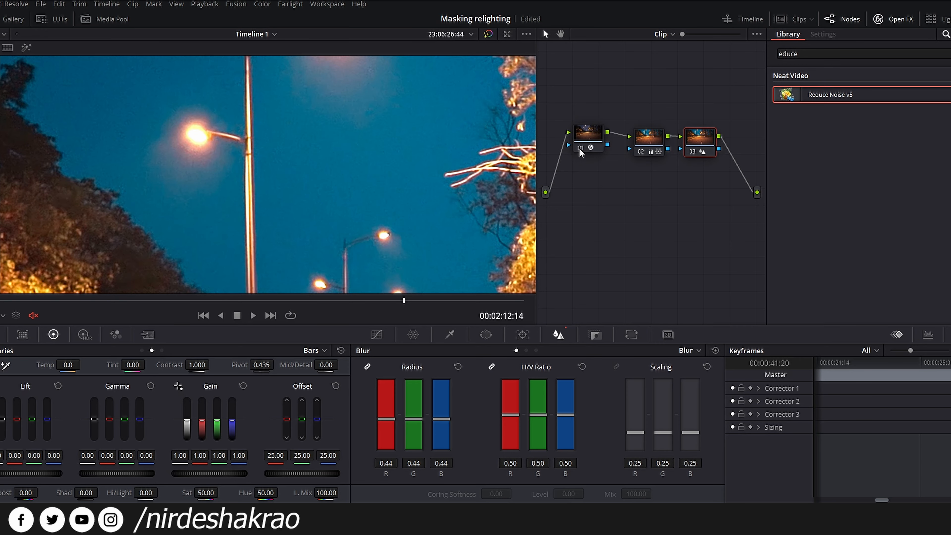
# Step: Review the whole sharpened frame and check the final grade at other points in the clip, including 00:02:06:18
pyautogui.scroll(-4, 284, 202)
pyautogui.scroll(-2, 262, 194)
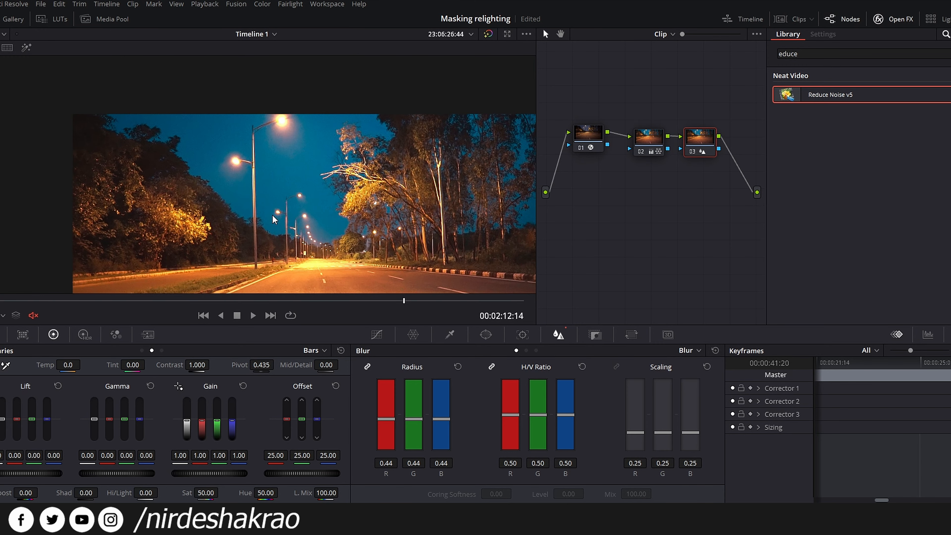
pyautogui.scroll(-2, 202, 166)
pyautogui.scroll(-2, 229, 160)
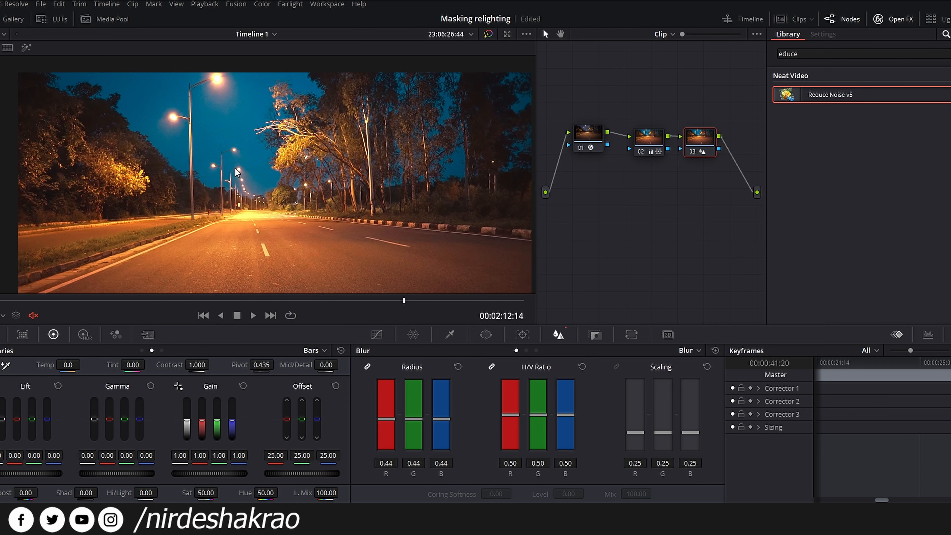
pyautogui.scroll(-1, 246, 179)
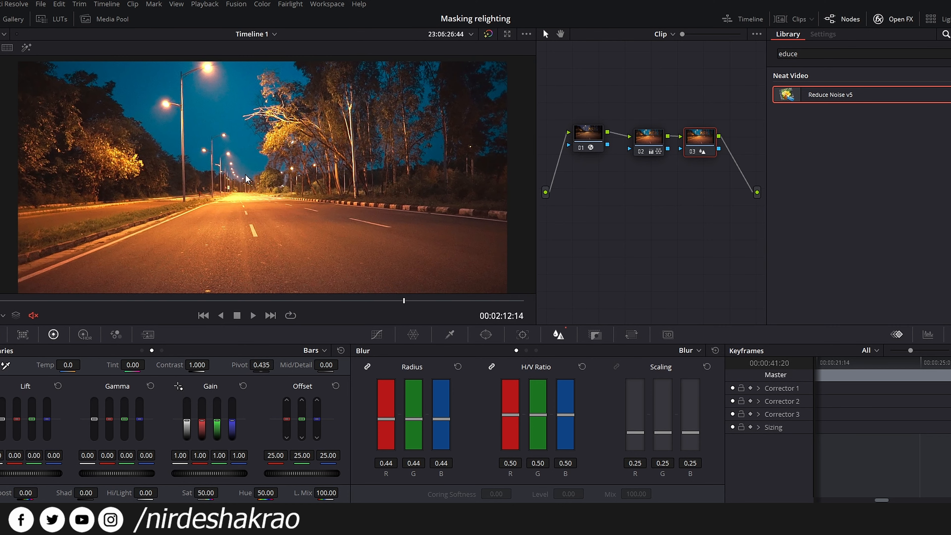
pyautogui.click(284, 303)
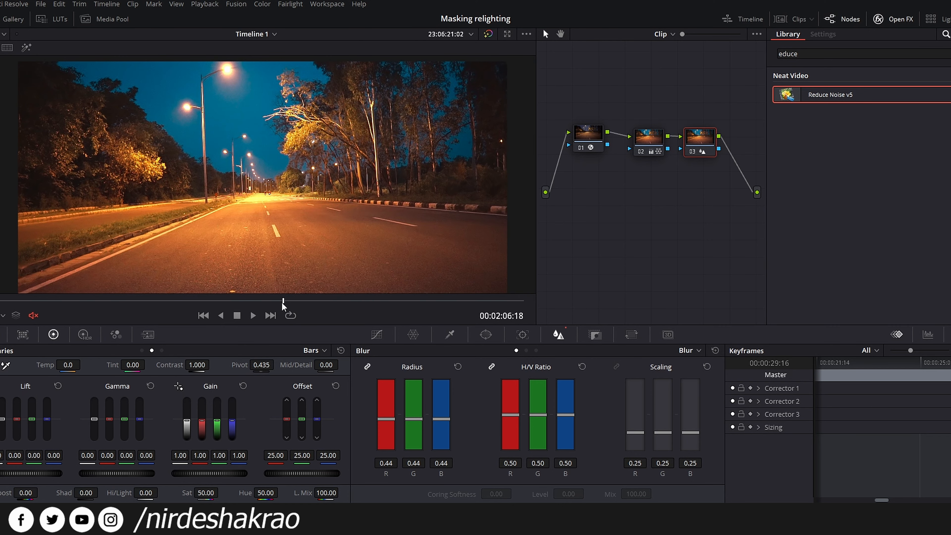
pyautogui.click(391, 302)
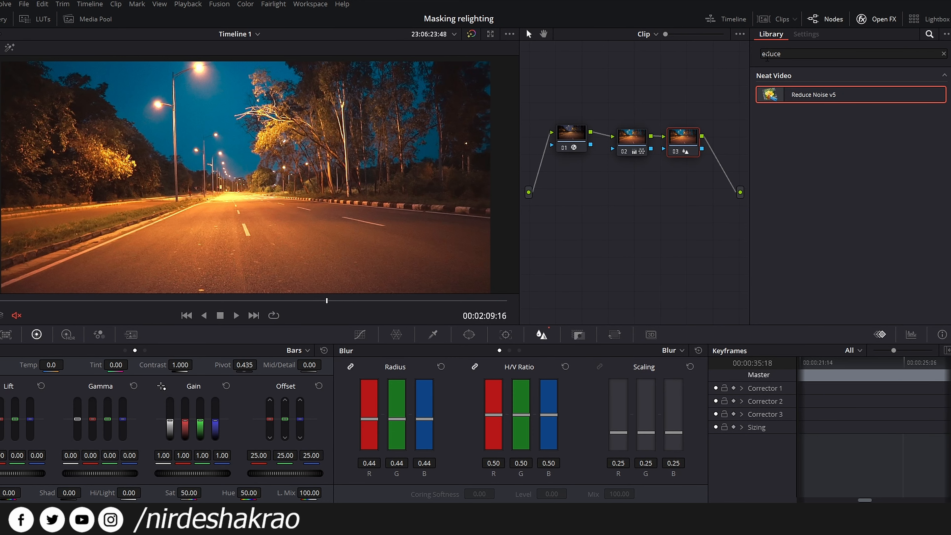
# Step: Clear the effects library search and switch to clip 05, the profile shot of the man against the sky
pyautogui.click(797, 54)
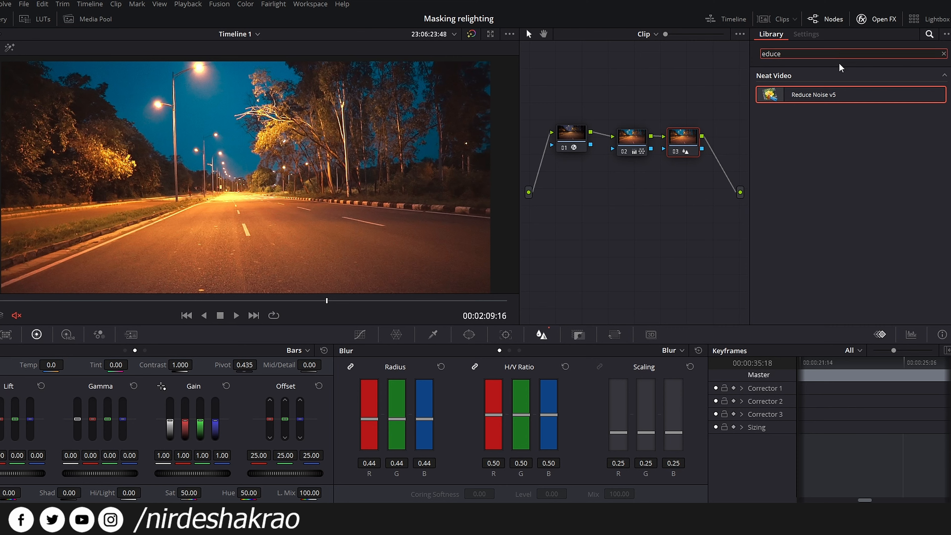
pyautogui.click(943, 53)
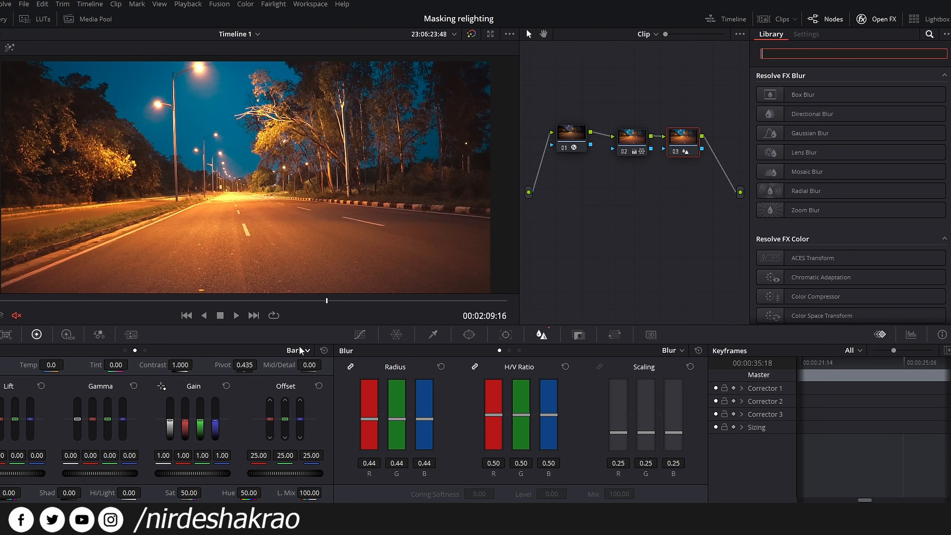
pyautogui.click(770, 19)
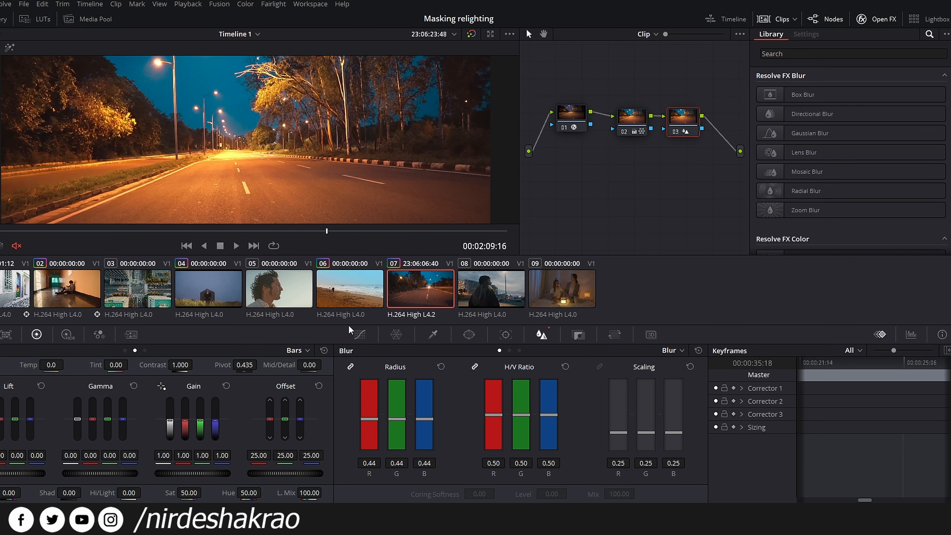
pyautogui.click(311, 293)
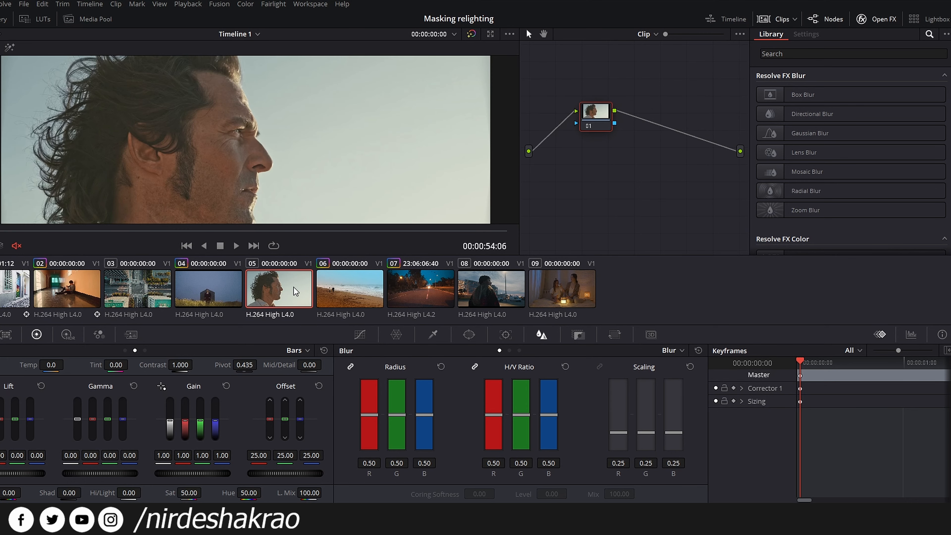
pyautogui.click(784, 21)
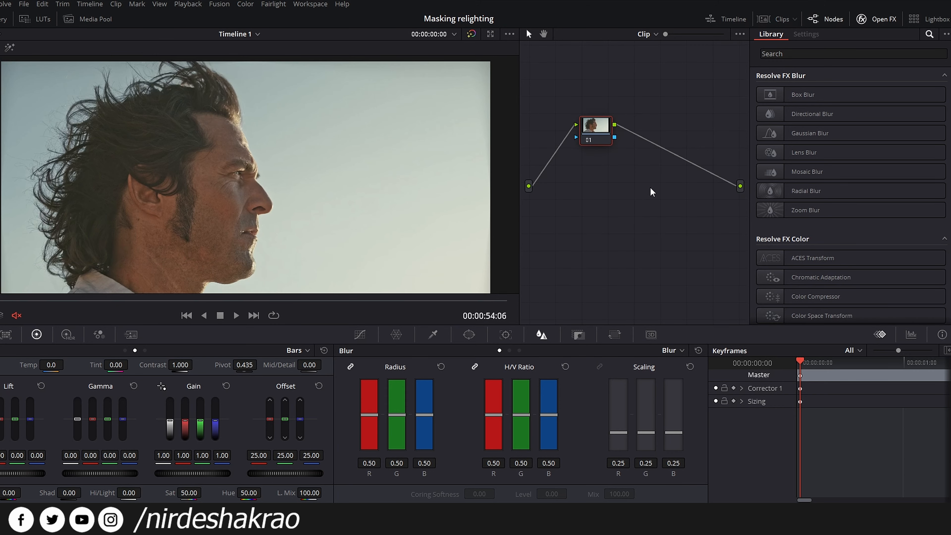
# Step: Search the effects library for "glow" and apply the Resolve FX Glow effect to clip 05's node 01
pyautogui.scroll(-4, 868, 109)
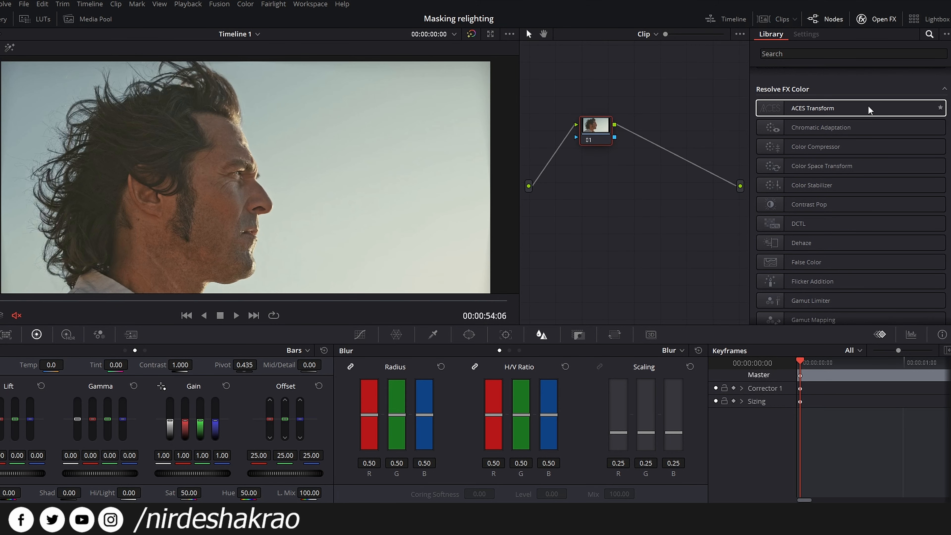
pyautogui.scroll(-6, 868, 110)
pyautogui.scroll(8, 868, 111)
pyautogui.click(929, 35)
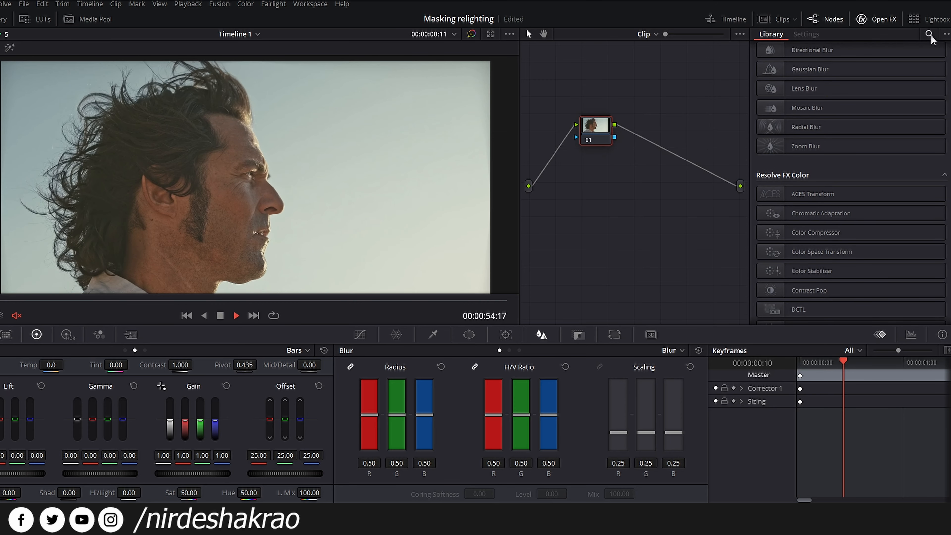
pyautogui.click(220, 316)
pyautogui.click(929, 35)
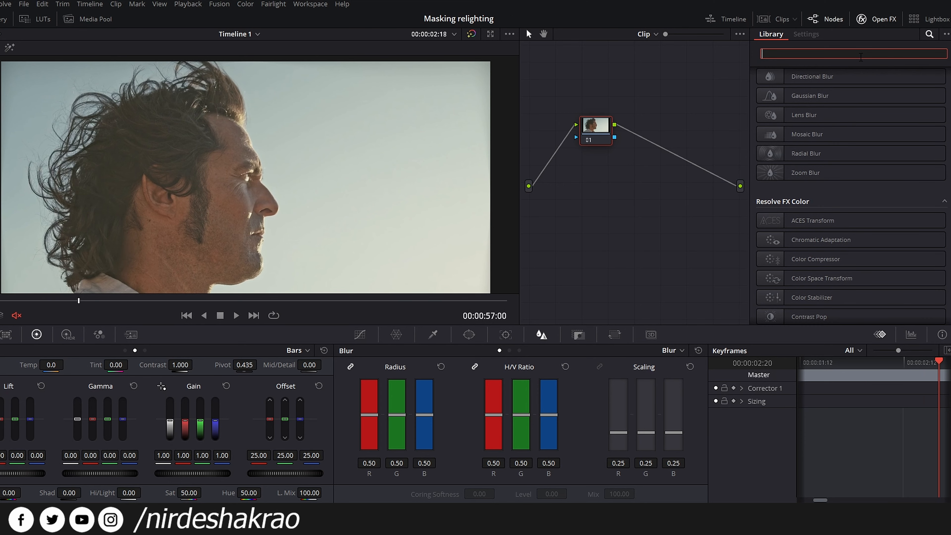
pyautogui.write('glow')
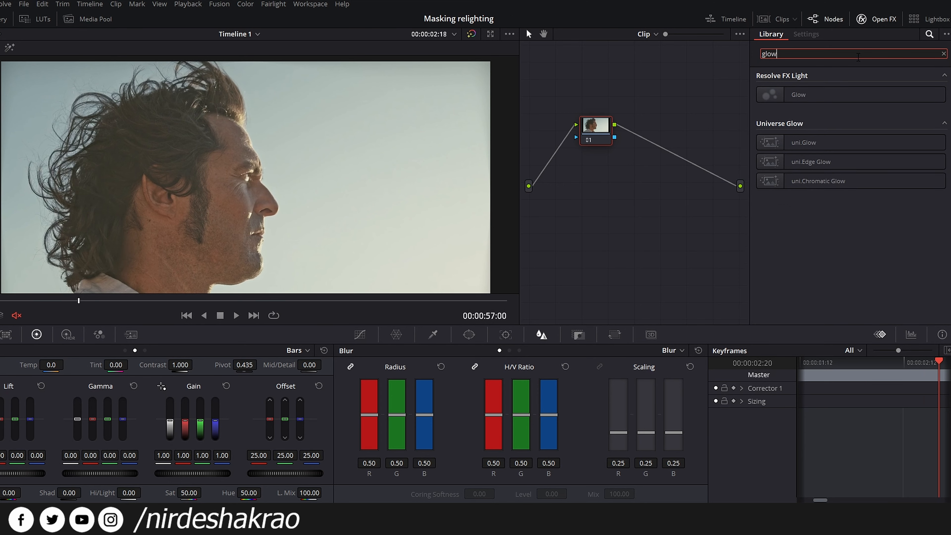
pyautogui.moveTo(809, 99); pyautogui.dragTo(599, 132)
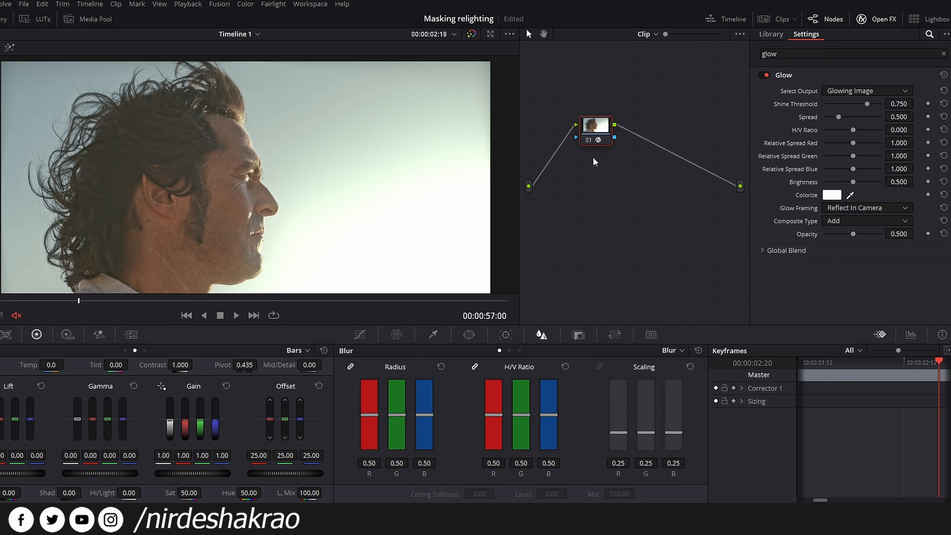
# Step: Set the Glow's Shine Threshold to 0.285, Spread to 0.624, H/V Ratio to 0.064, Relative Spread Red to 0.771 and Relative Spread Green to 0.826
pyautogui.scroll(-4, 393, 178)
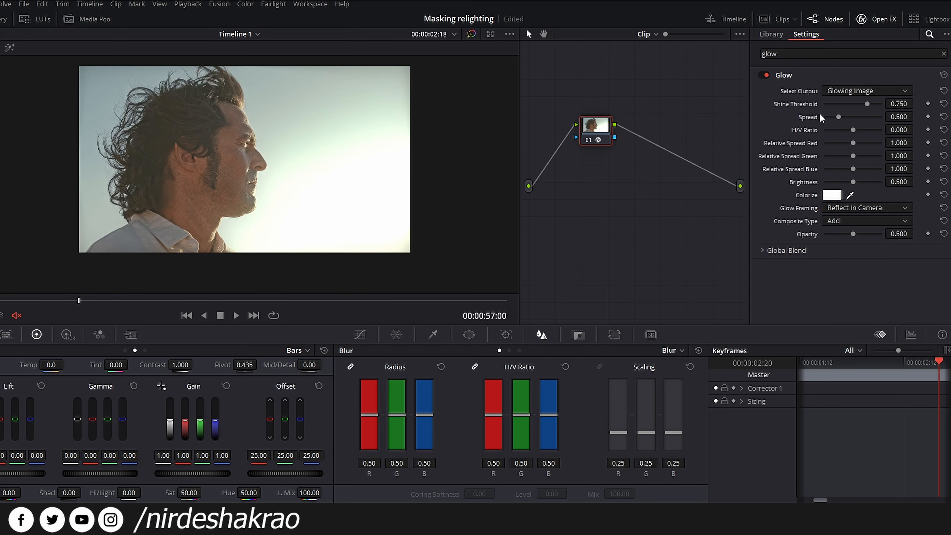
pyautogui.moveTo(870, 104); pyautogui.dragTo(842, 119)
pyautogui.moveTo(104, 307); pyautogui.dragTo(418, 314)
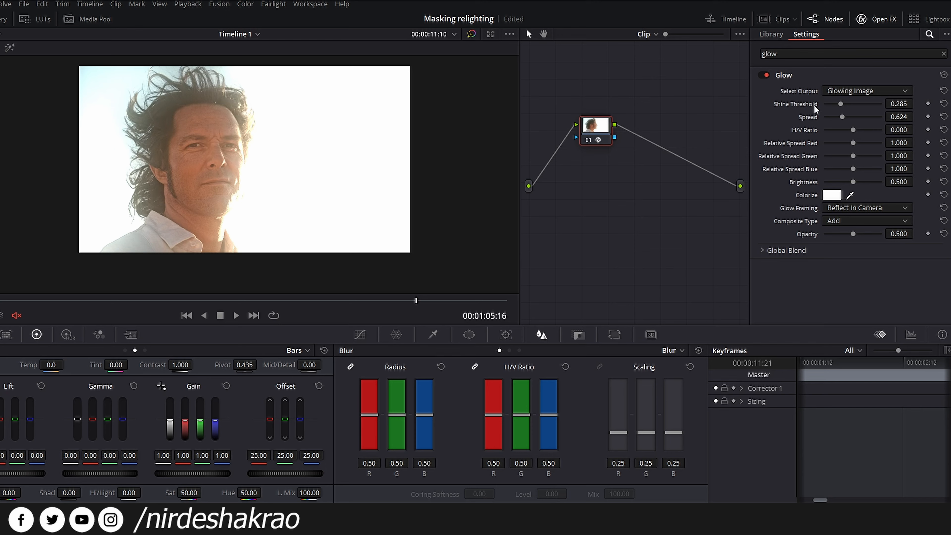
pyautogui.moveTo(846, 131); pyautogui.dragTo(826, 131)
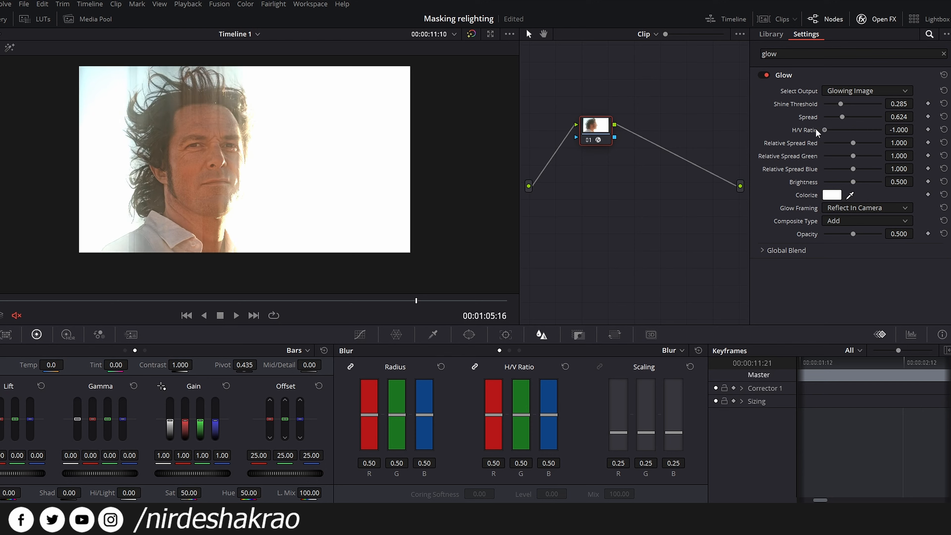
pyautogui.moveTo(813, 130); pyautogui.dragTo(847, 157)
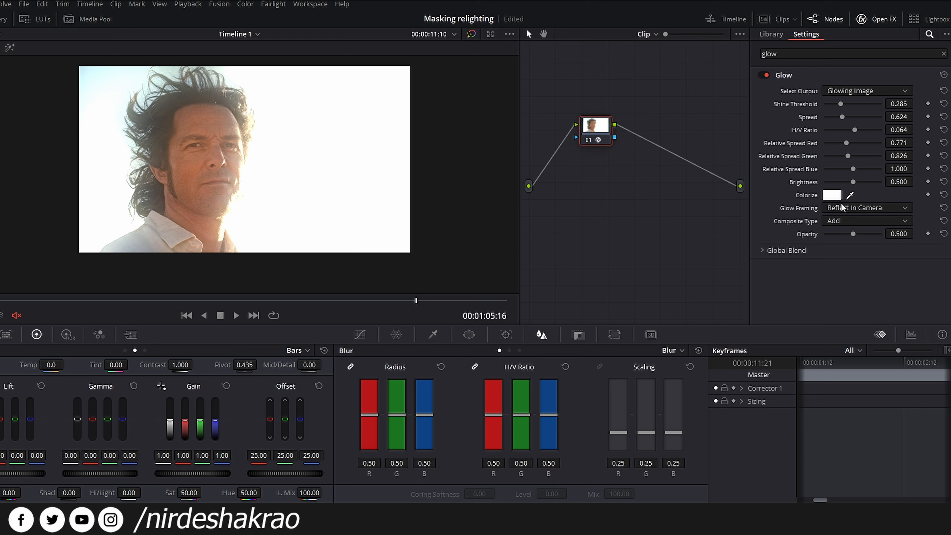
# Step: Try a green Colorize tint (#2e9a00) on the Glow and discard the colour choice
pyautogui.click(831, 195)
pyautogui.moveTo(489, 236); pyautogui.dragTo(628, 163)
pyautogui.moveTo(643, 196); pyautogui.dragTo(669, 179)
pyautogui.moveTo(707, 203); pyautogui.dragTo(662, 170)
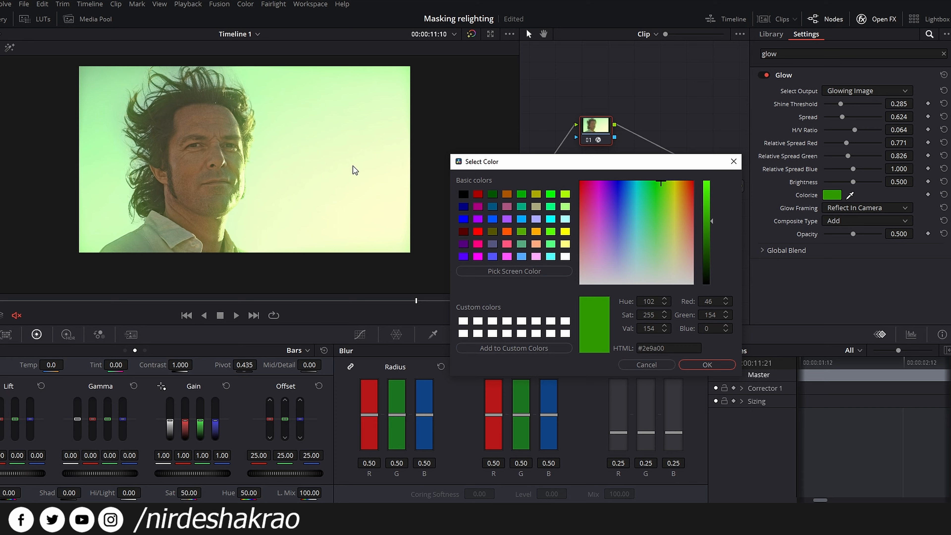
pyautogui.click(669, 366)
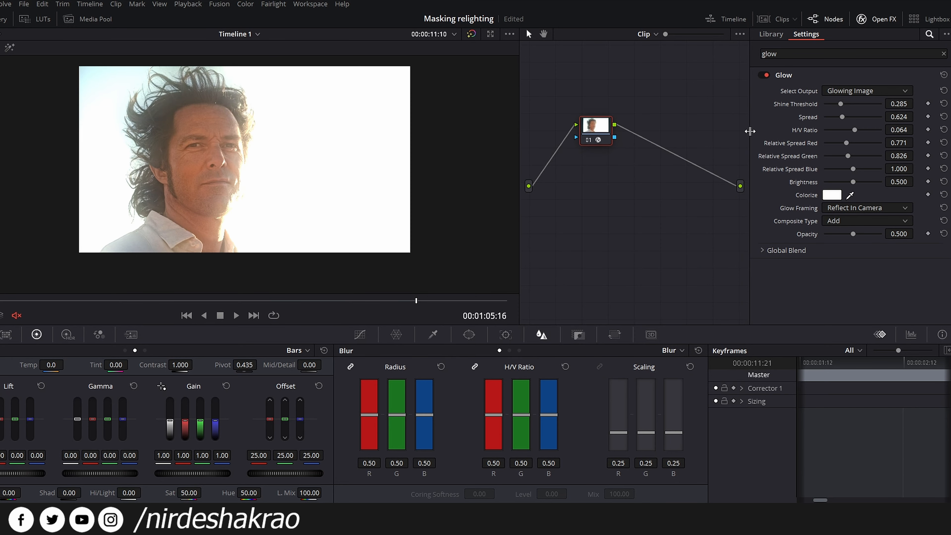
# Step: Remove the Glow from node 01 and clear the effects library search
pyautogui.rightClick(601, 127)
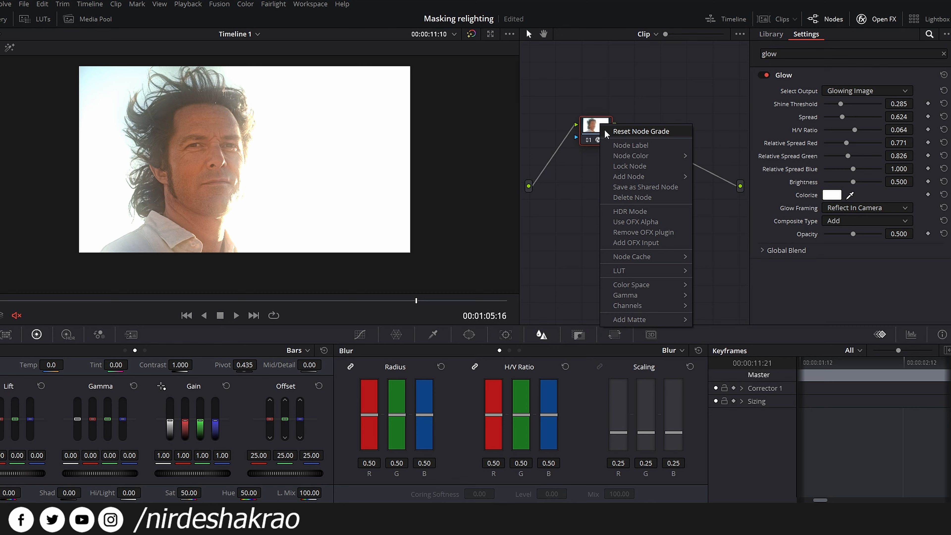
pyautogui.click(643, 156)
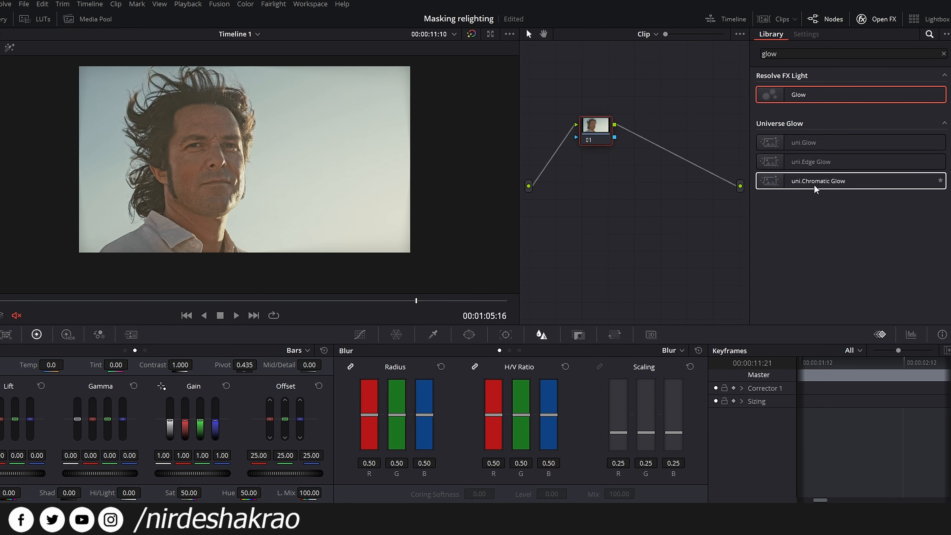
pyautogui.click(944, 53)
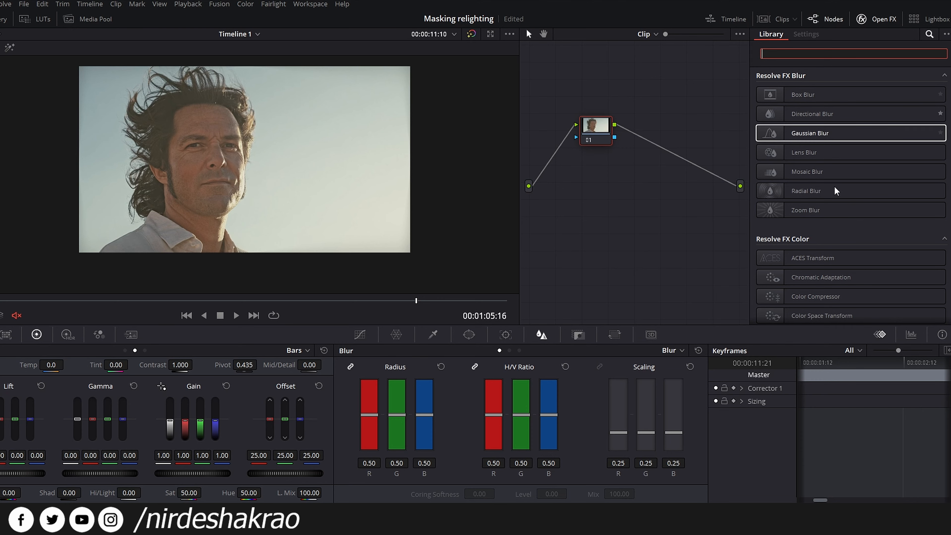
# Step: Try Zoom Blur on node 01, centred on the man's face at X 0.396, Y 0.466 with Zoom Amount 0.872, and remove it again
pyautogui.moveTo(842, 210); pyautogui.dragTo(589, 132)
pyautogui.moveTo(244, 159); pyautogui.dragTo(210, 166)
pyautogui.moveTo(864, 104); pyautogui.dragTo(878, 105)
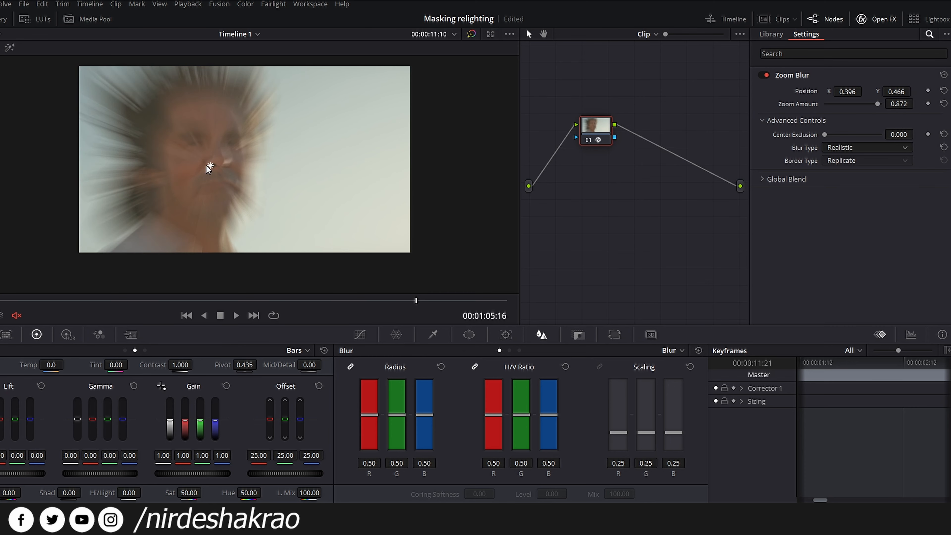
pyautogui.moveTo(211, 168)
pyautogui.mouseDown()
pyautogui.moveTo(136, 229)
pyautogui.moveTo(193, 123)
pyautogui.moveTo(203, 170)
pyautogui.moveTo(212, 164)
pyautogui.mouseUp()
pyautogui.rightClick(608, 125)
pyautogui.click(632, 142)
# Step: Try the Mosaic Blur effect on node 01 at its default settings and remove it again
pyautogui.scroll(-3, 835, 198)
pyautogui.scroll(3, 835, 195)
pyautogui.moveTo(850, 179); pyautogui.dragTo(595, 131)
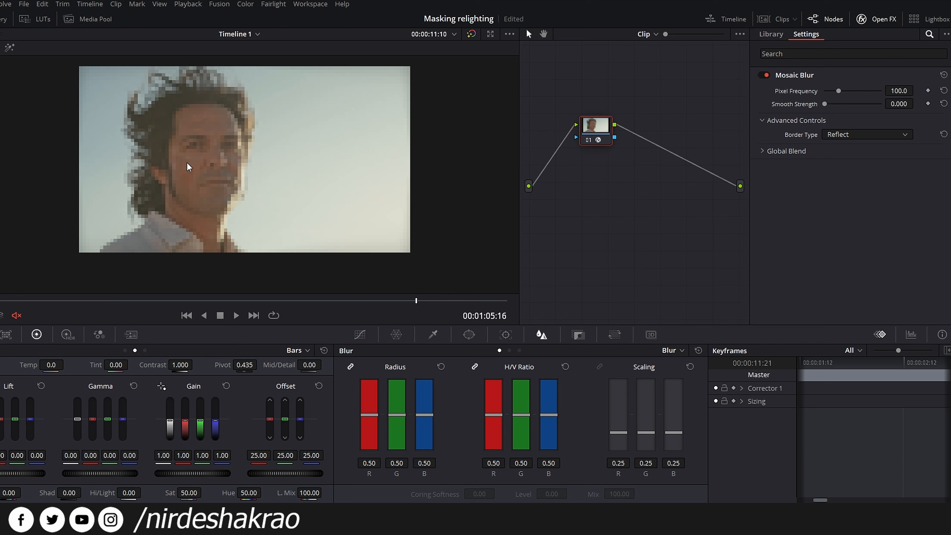
pyautogui.rightClick(589, 127)
pyautogui.click(605, 135)
# Step: Look through the Resolve FX Color, Generate and Key effects, and compare the keyers with the Qualifier palette's 3D mode
pyautogui.scroll(-7, 893, 171)
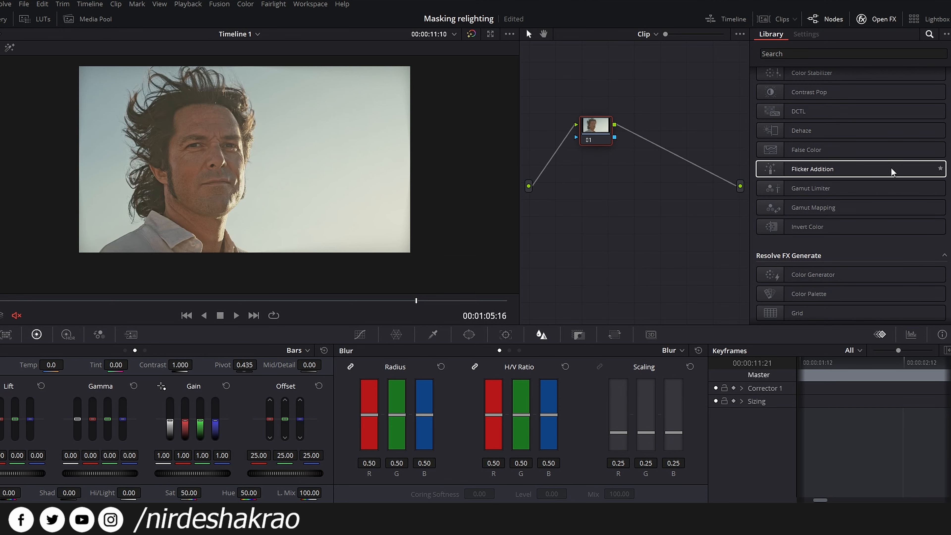
pyautogui.scroll(-1, 902, 194)
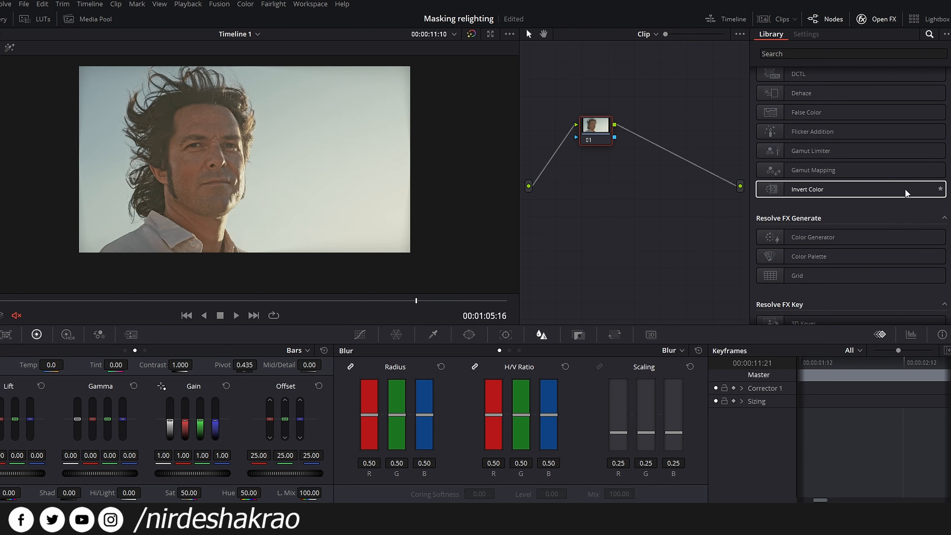
pyautogui.scroll(4, 905, 193)
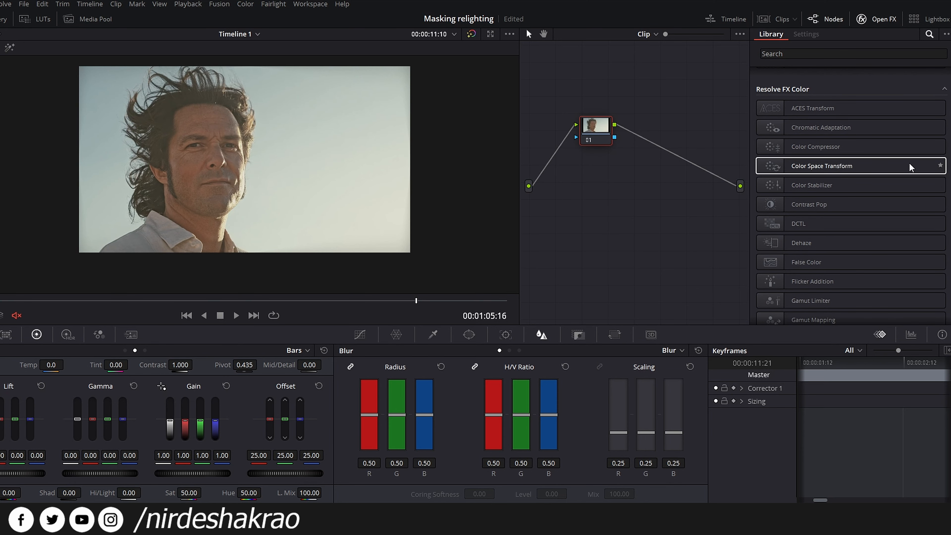
pyautogui.scroll(-5, 837, 234)
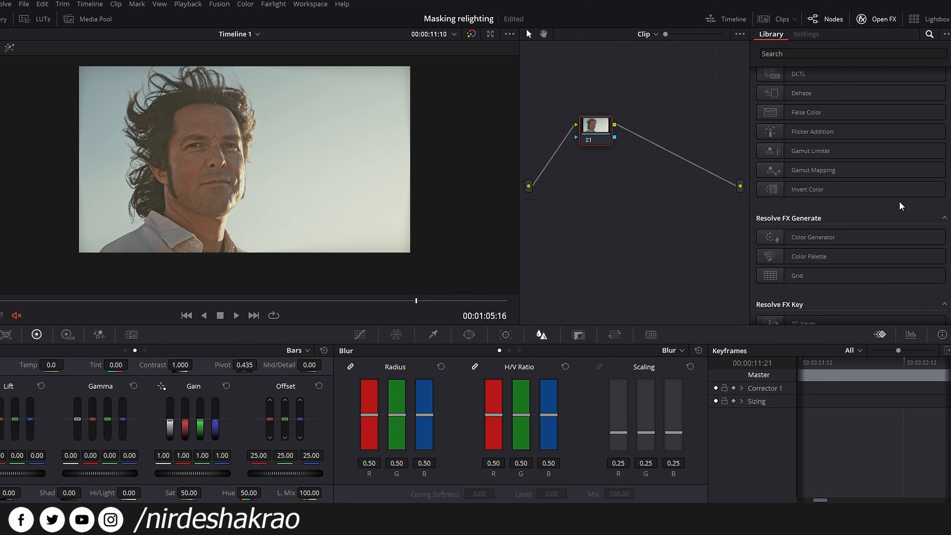
pyautogui.scroll(-1, 901, 205)
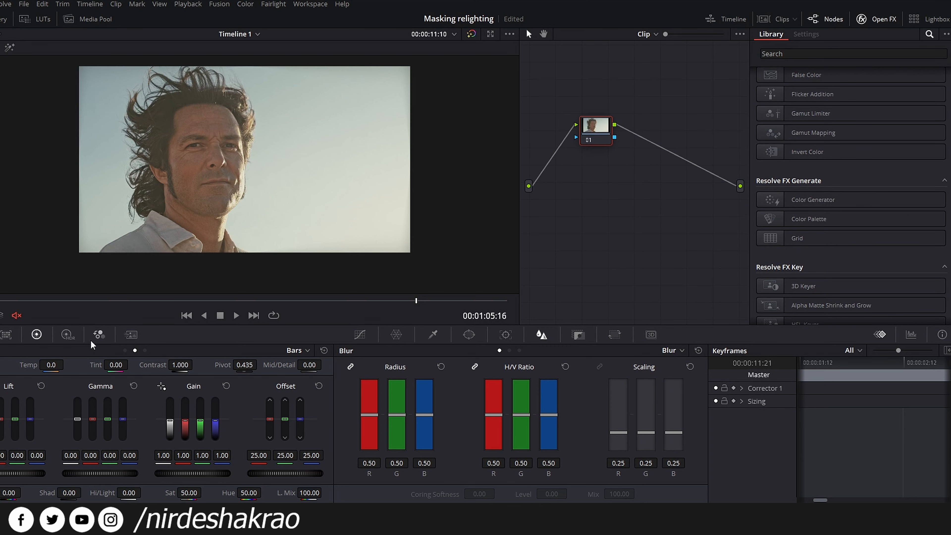
pyautogui.click(861, 244)
pyautogui.scroll(-2, 888, 234)
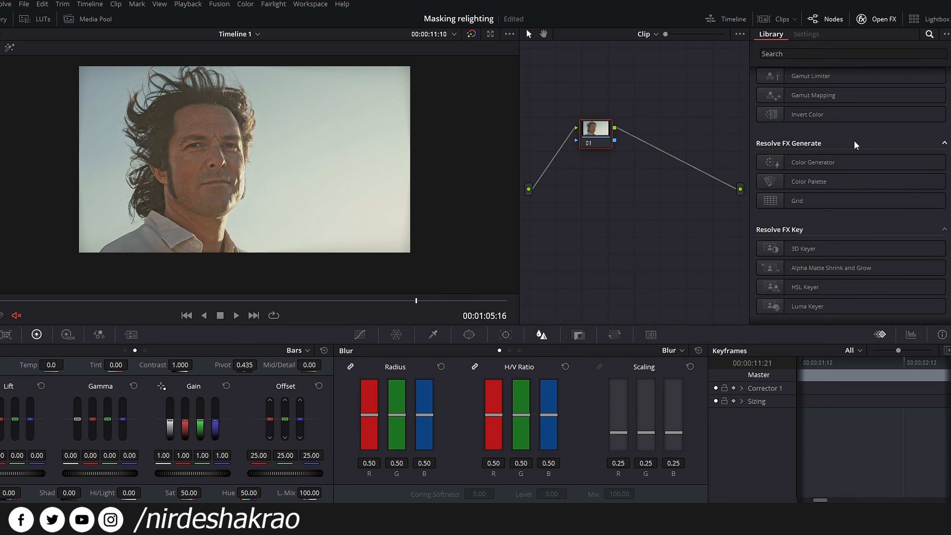
pyautogui.scroll(2, 835, 142)
pyautogui.scroll(-3, 836, 176)
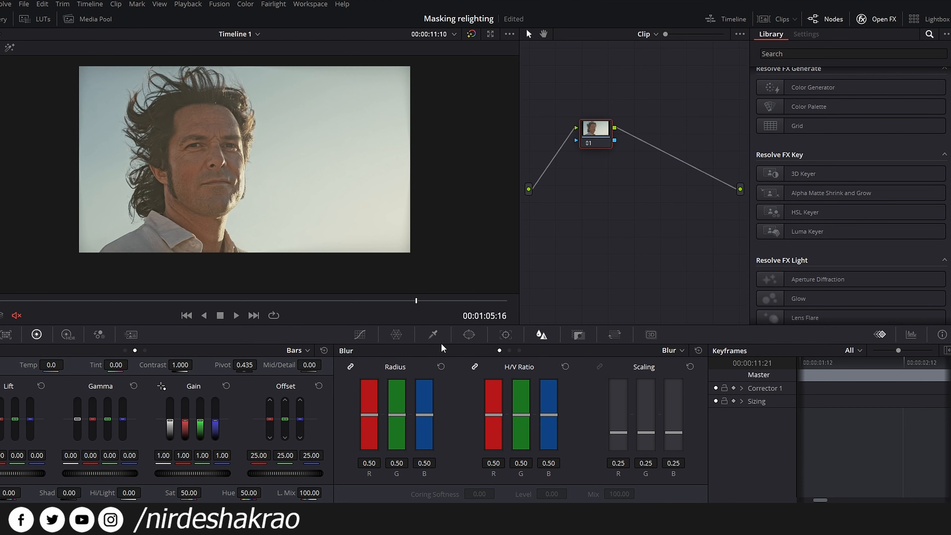
pyautogui.click(444, 336)
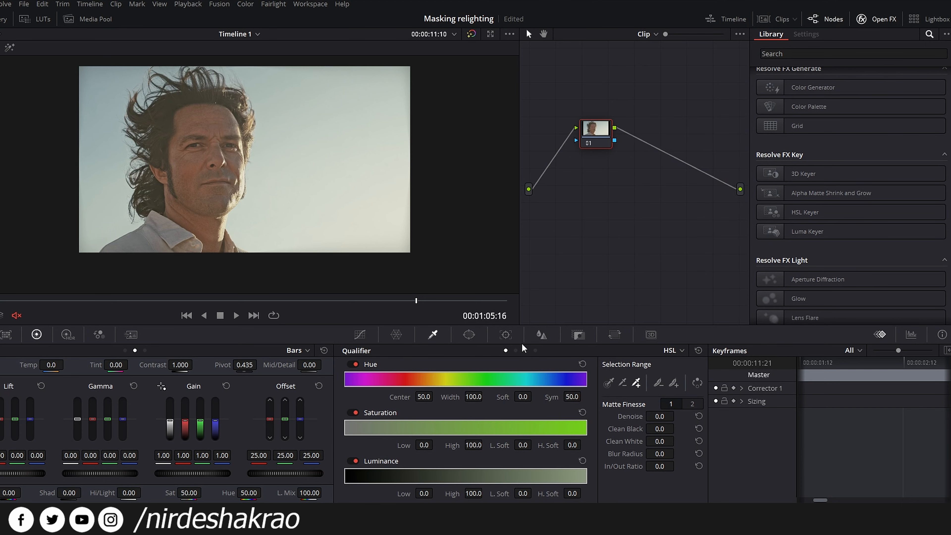
pyautogui.click(536, 350)
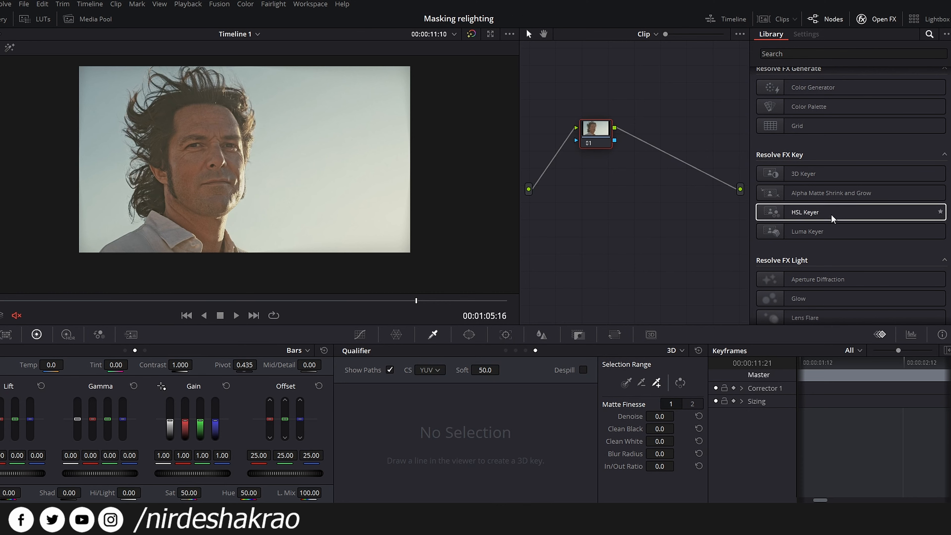
# Step: Try the Lens Flare effect on node 01, shifting its light source slightly near the man's hairline, and reset the node grade
pyautogui.scroll(-4, 830, 158)
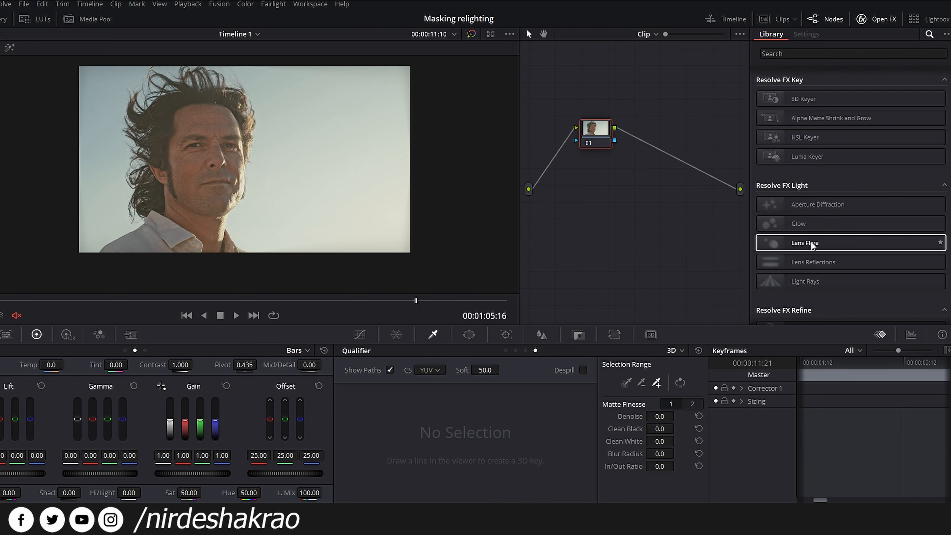
pyautogui.moveTo(812, 243); pyautogui.dragTo(596, 133)
pyautogui.click(486, 343)
pyautogui.scroll(3, 189, 92)
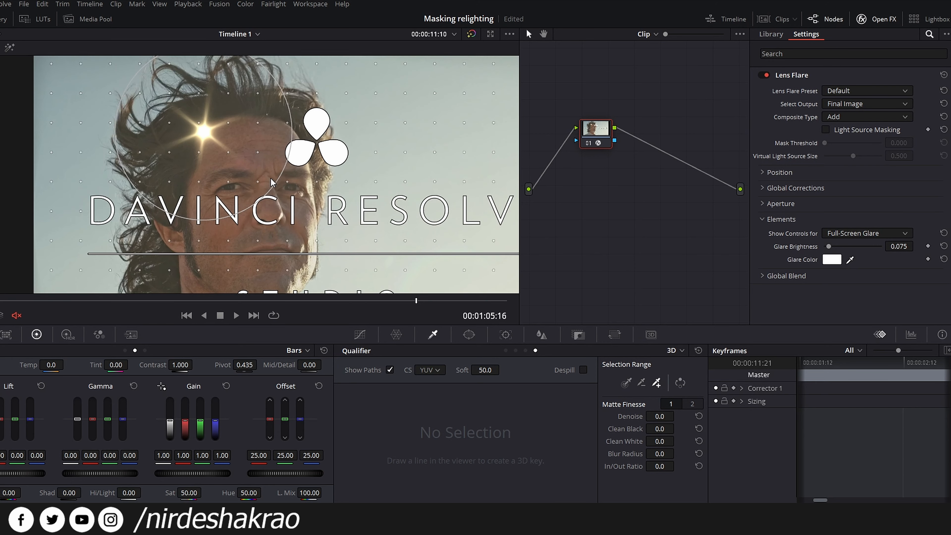
pyautogui.moveTo(198, 137)
pyautogui.mouseDown()
pyautogui.moveTo(198, 154)
pyautogui.moveTo(183, 154)
pyautogui.moveTo(239, 184)
pyautogui.moveTo(445, 143)
pyautogui.moveTo(194, 141)
pyautogui.mouseUp()
pyautogui.scroll(-3, 239, 180)
pyautogui.rightClick(600, 134)
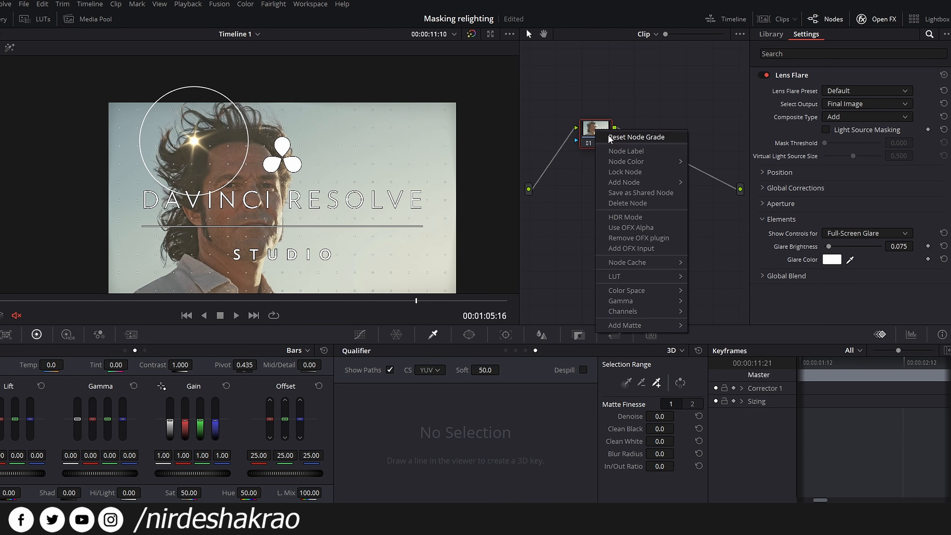
pyautogui.click(608, 141)
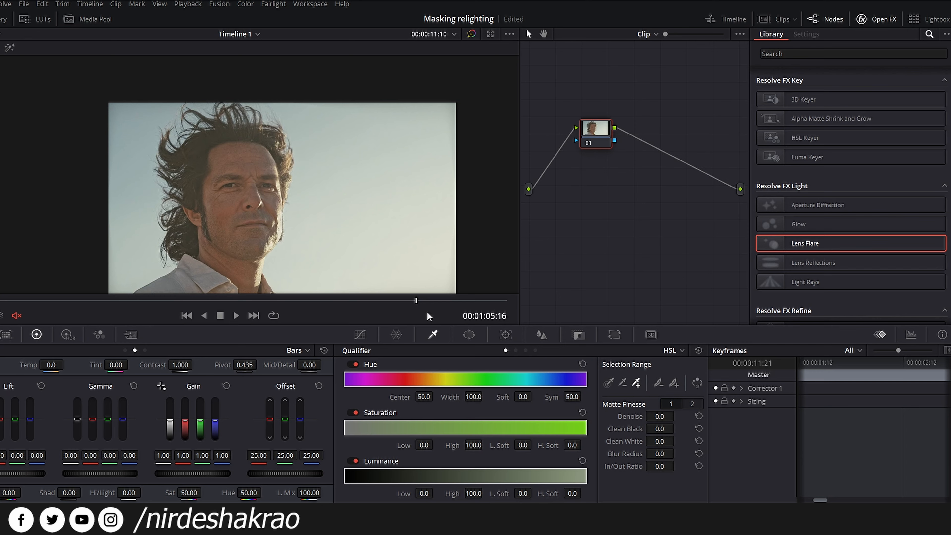
# Step: Switch to the clip of the woman in a beanie at 00:02:18:10 and apply the Light Rays effect to its node 01
pyautogui.click(253, 315)
pyautogui.click(252, 315)
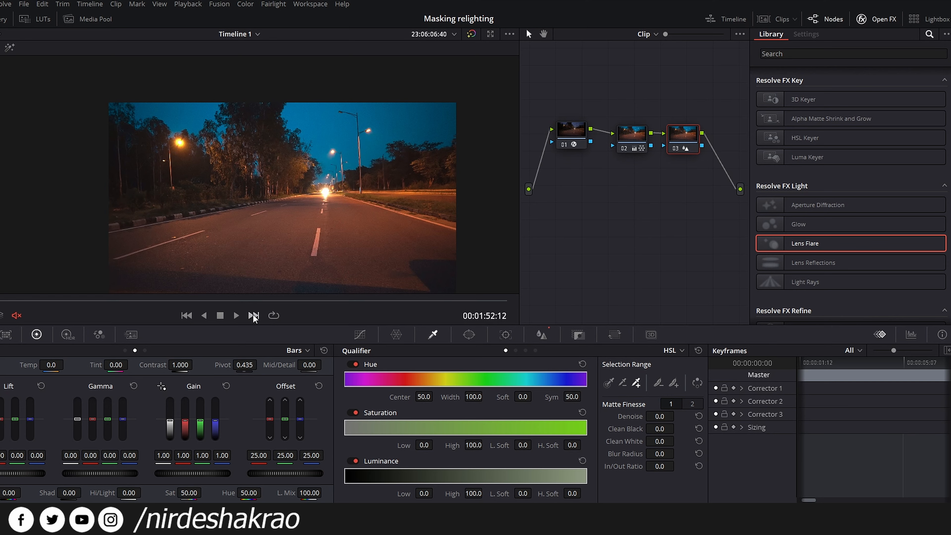
pyautogui.click(253, 315)
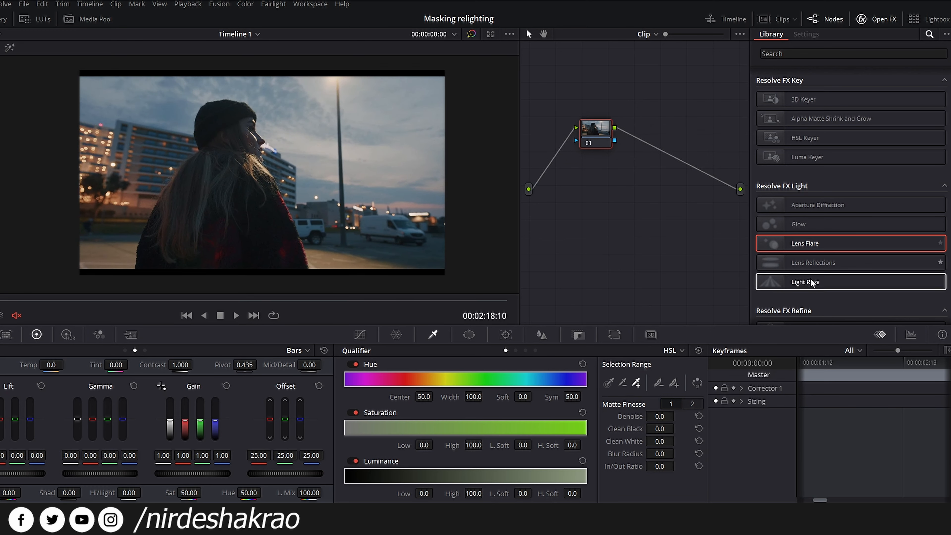
pyautogui.moveTo(812, 284); pyautogui.dragTo(601, 133)
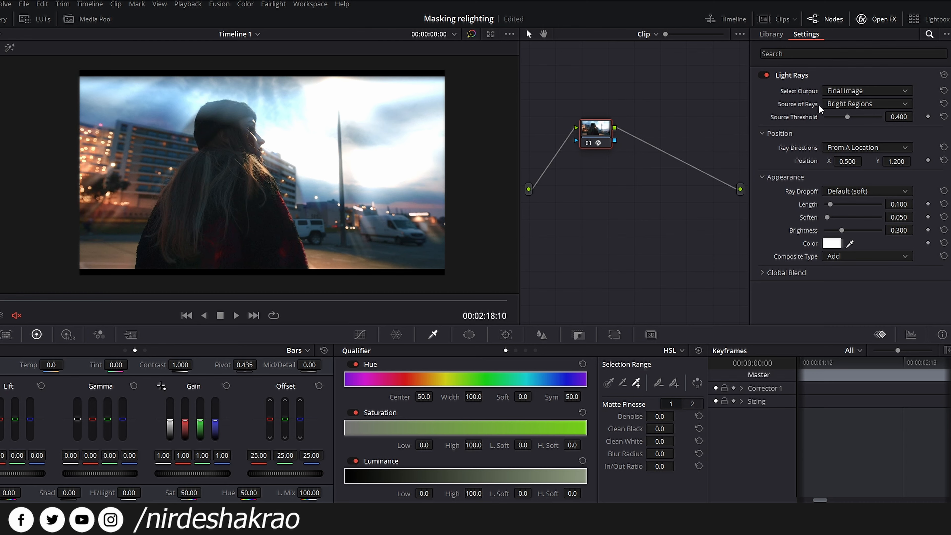
# Step: Try Edges as the Light Rays' Source of Rays and return it to Bright Regions
pyautogui.click(891, 105)
pyautogui.click(840, 129)
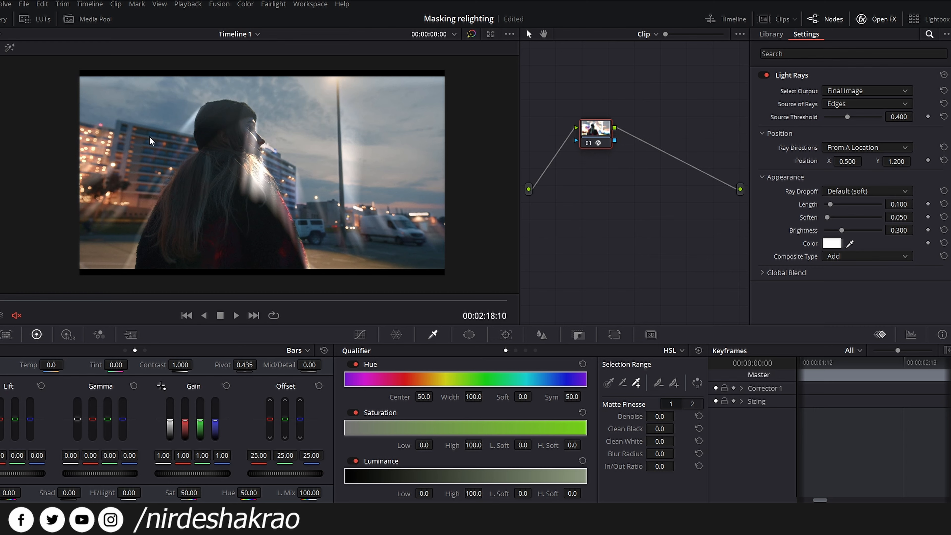
pyautogui.click(868, 103)
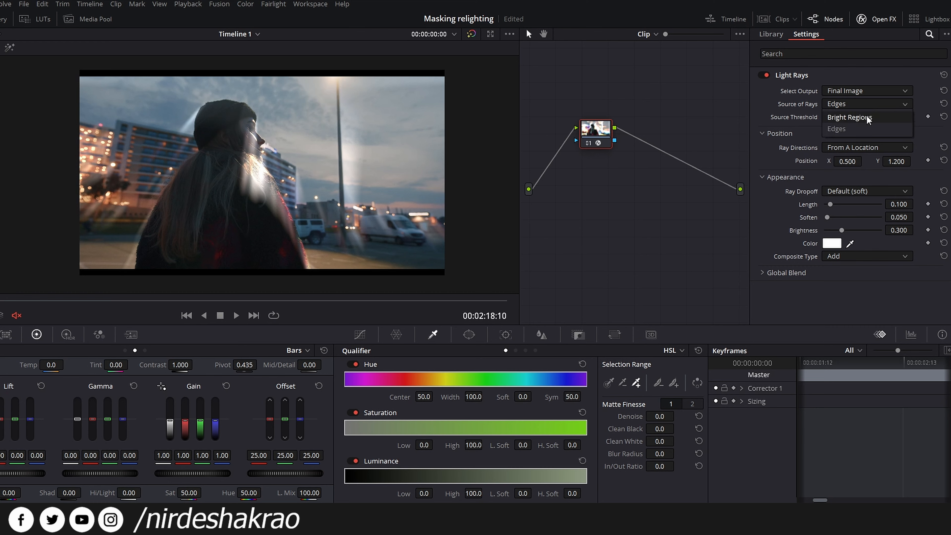
pyautogui.click(866, 116)
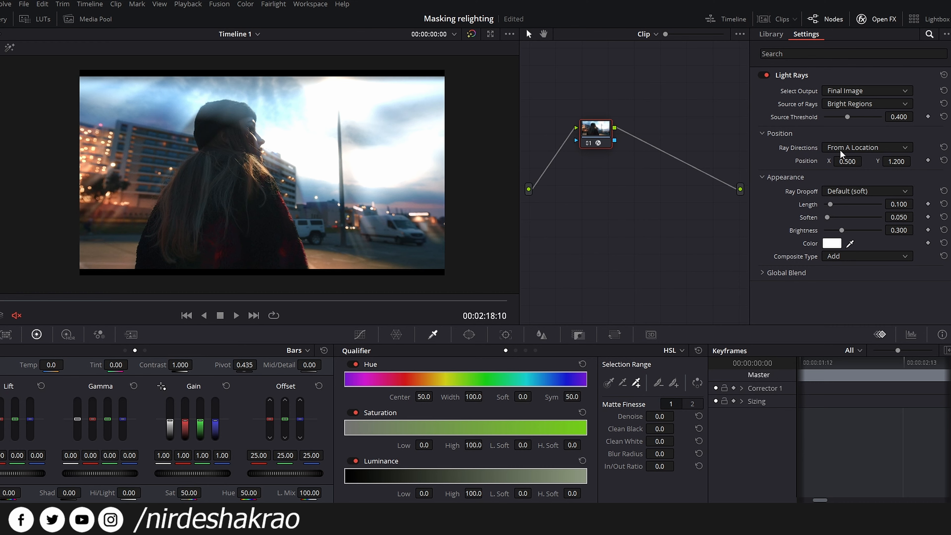
# Step: Try Ray Directions At An Angle with angles of 47.9 and -34.7, inspecting the rays in the frame
pyautogui.click(897, 147)
pyautogui.click(874, 160)
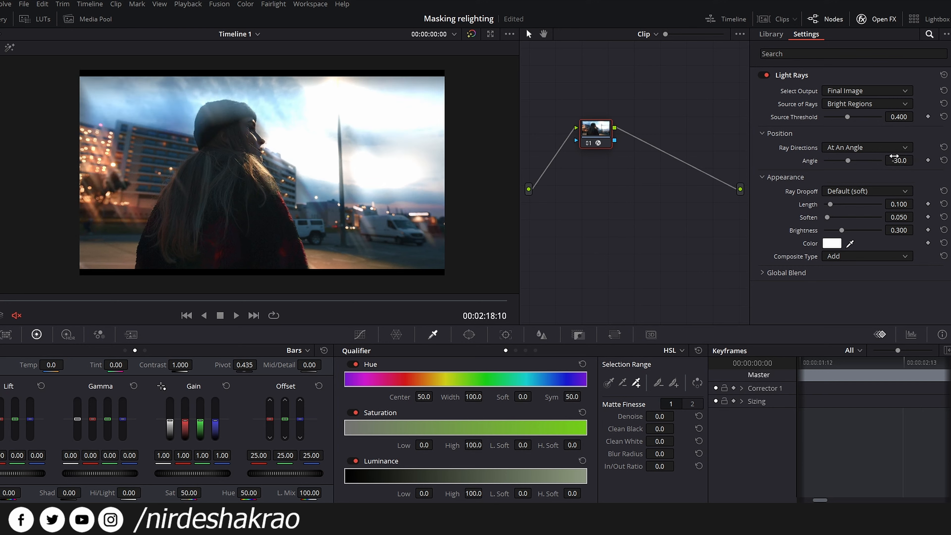
pyautogui.moveTo(851, 160); pyautogui.dragTo(861, 165)
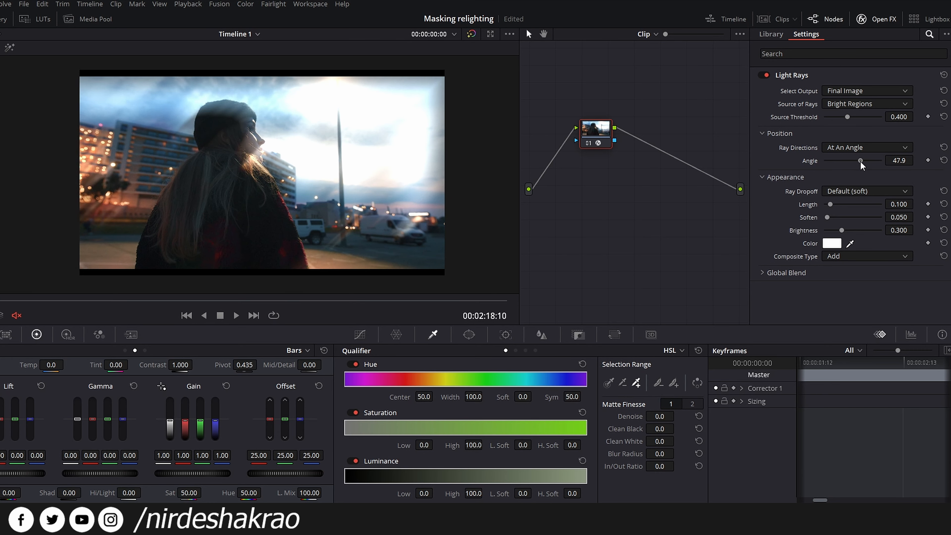
pyautogui.moveTo(487, 101); pyautogui.dragTo(455, 130)
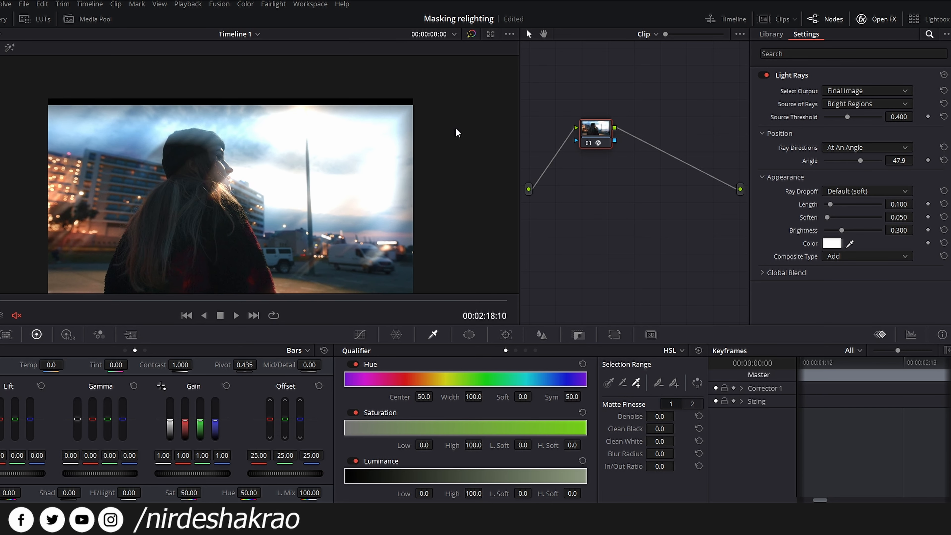
pyautogui.moveTo(161, 179); pyautogui.dragTo(217, 147)
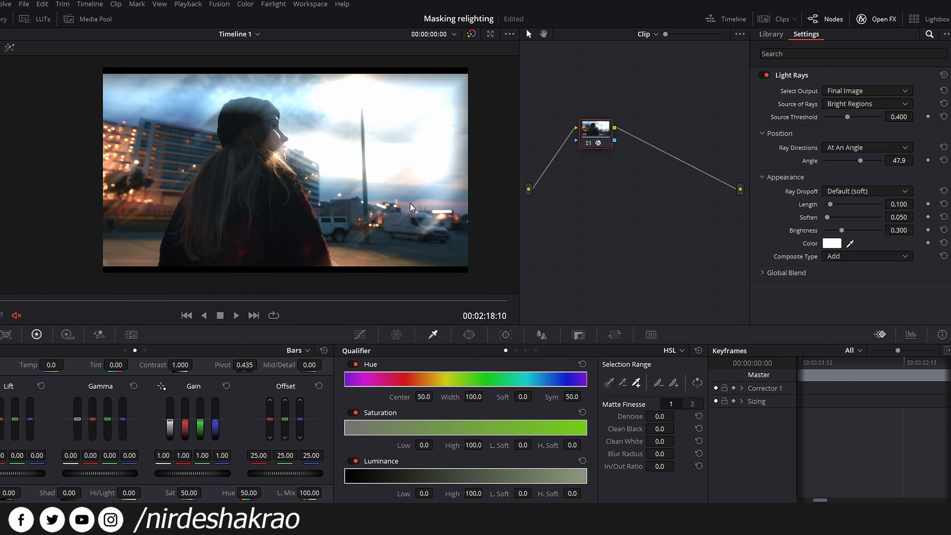
pyautogui.moveTo(857, 160); pyautogui.dragTo(848, 163)
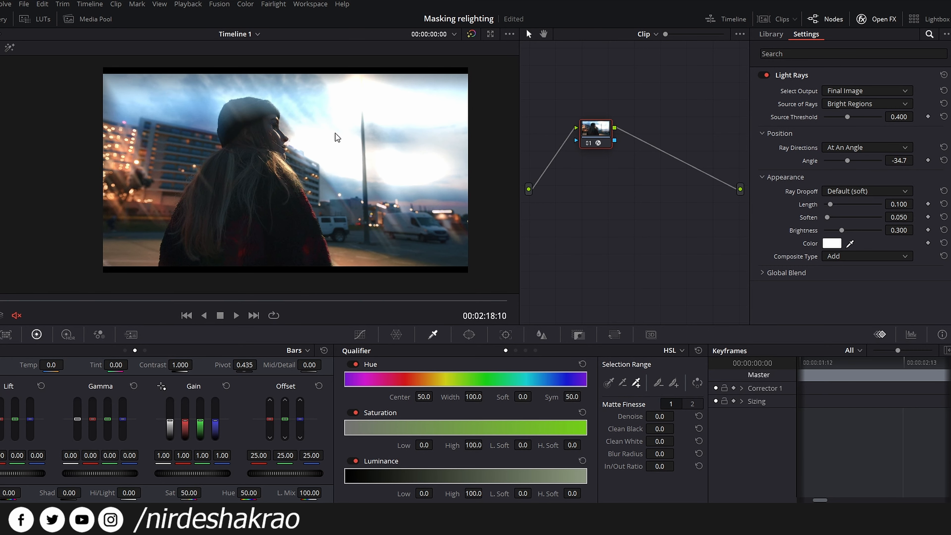
pyautogui.moveTo(202, 83); pyautogui.dragTo(208, 106)
pyautogui.moveTo(373, 238); pyautogui.dragTo(359, 215)
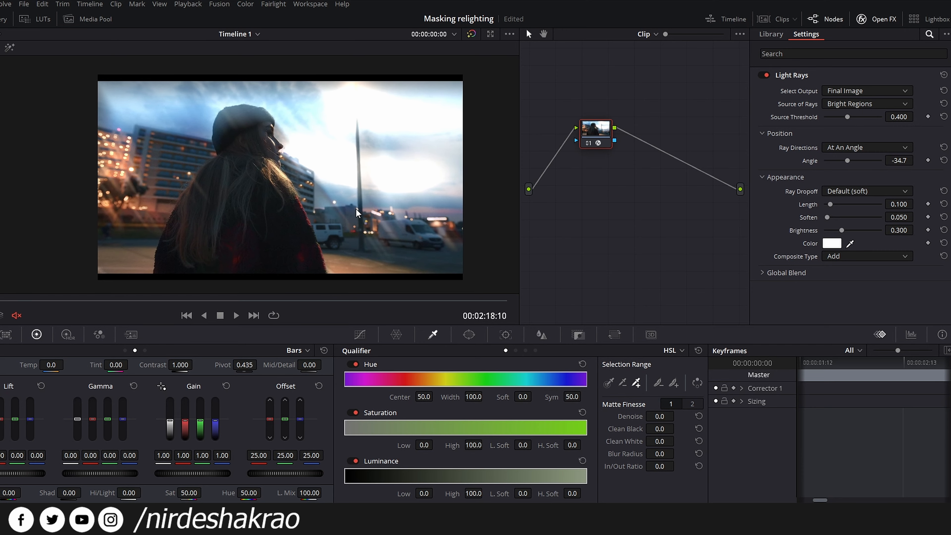
# Step: Set the Ray Directions to From A Location with the ray position at X 0.465, Y 0.933, above the woman's head
pyautogui.click(886, 145)
pyautogui.click(856, 173)
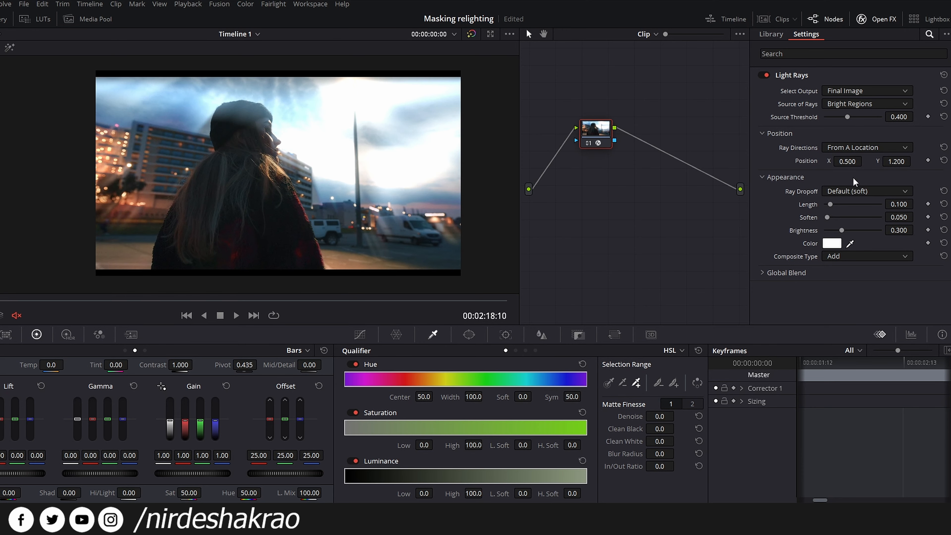
pyautogui.moveTo(854, 162); pyautogui.dragTo(774, 161)
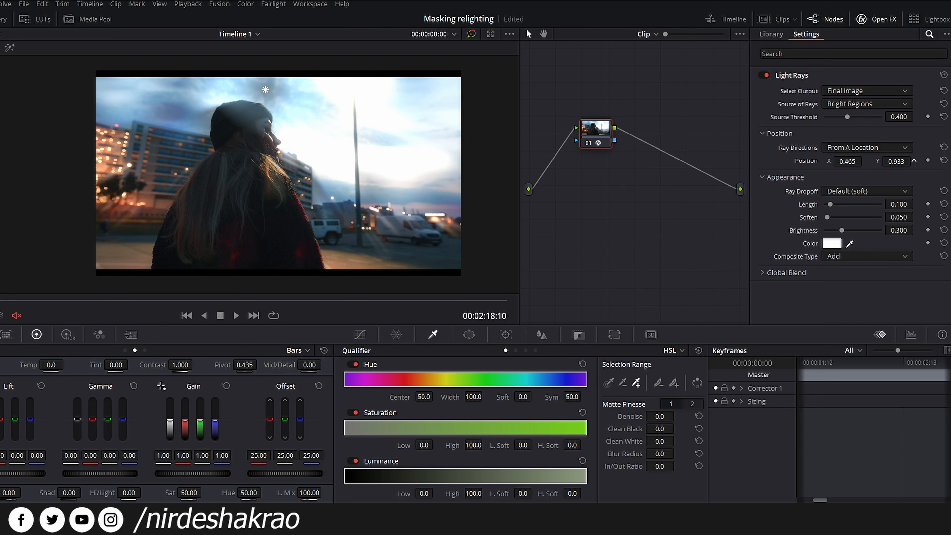
pyautogui.scroll(2, 265, 96)
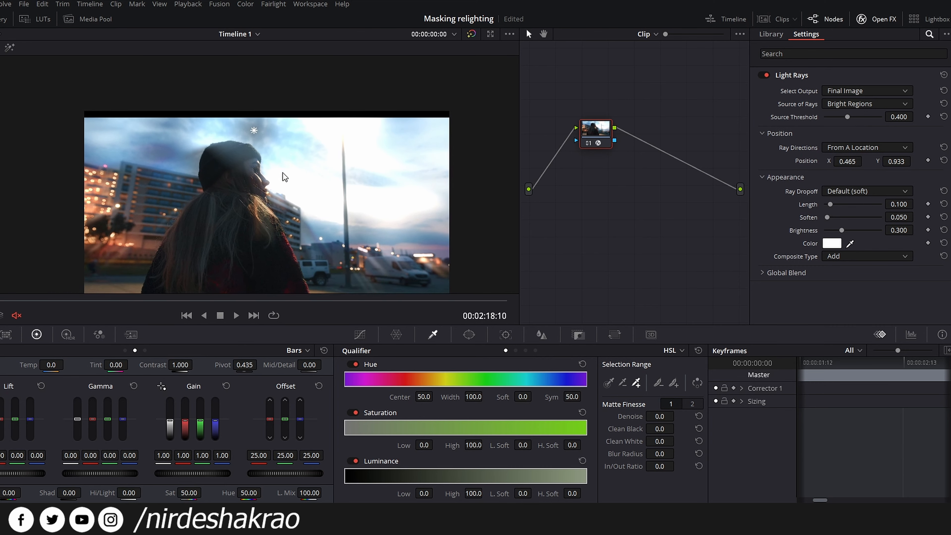
# Step: Set the Light Rays' Source Threshold to 1.000 and move the ray position onto the street lamp at X 0.707, Y 1.012
pyautogui.moveTo(896, 162); pyautogui.dragTo(873, 161)
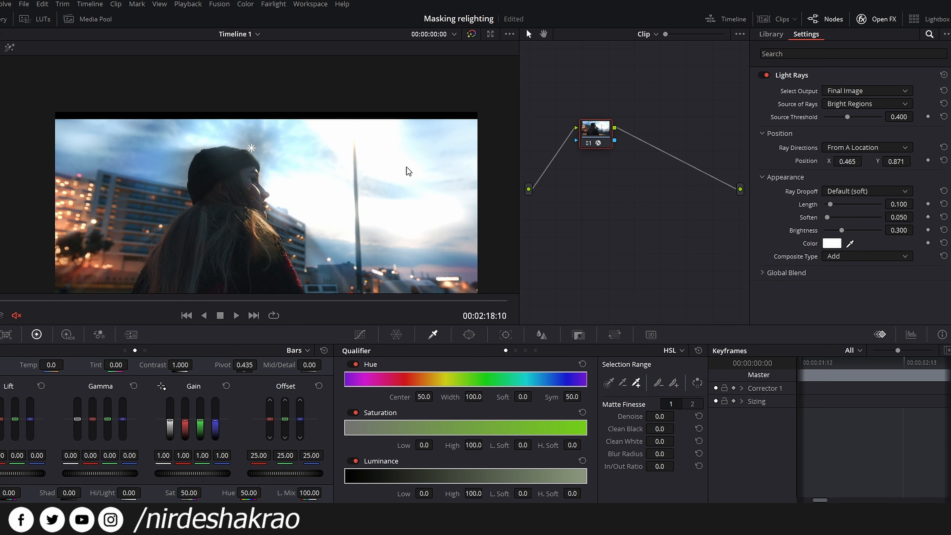
pyautogui.moveTo(418, 170); pyautogui.dragTo(428, 162)
pyautogui.scroll(5, 421, 153)
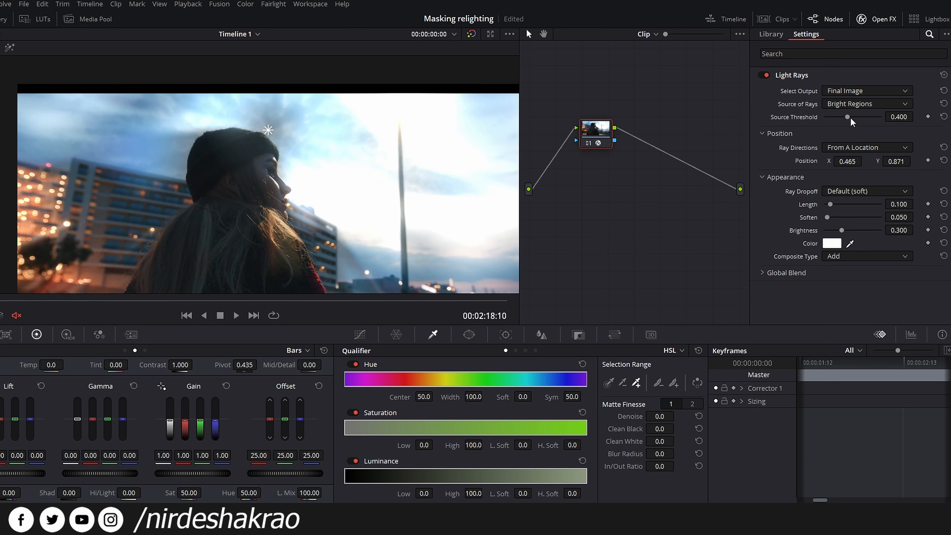
pyautogui.moveTo(848, 116); pyautogui.dragTo(917, 124)
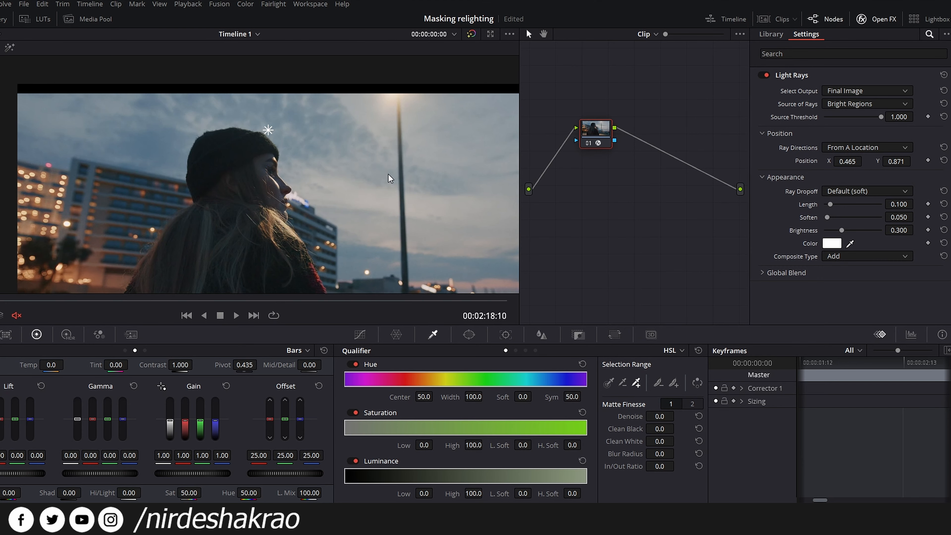
pyautogui.moveTo(388, 173); pyautogui.dragTo(387, 161)
pyautogui.moveTo(353, 111)
pyautogui.mouseDown()
pyautogui.moveTo(402, 92)
pyautogui.moveTo(398, 81)
pyautogui.mouseUp()
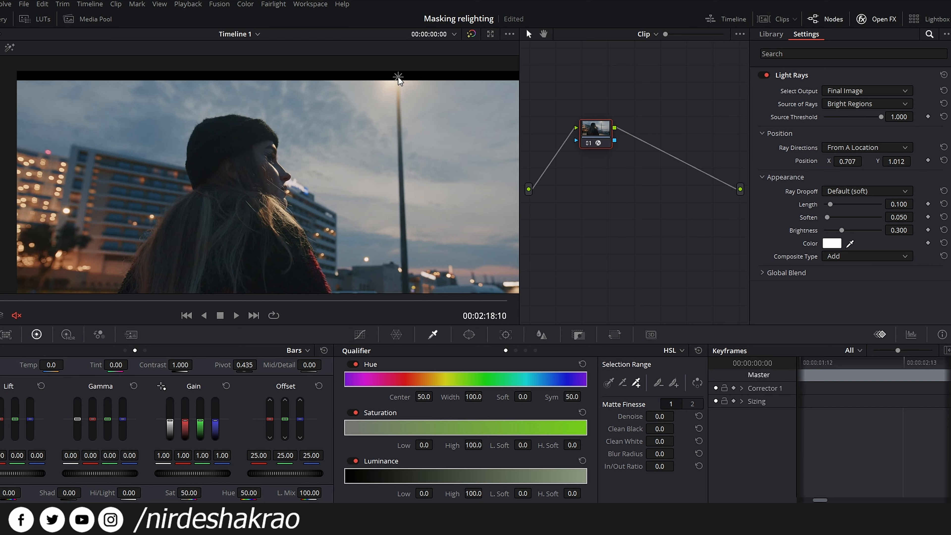
# Step: Try a Source Threshold of 0.614 and a ray position of X 0.749, Y 1.012, playing the clip to check the rays
pyautogui.moveTo(871, 117); pyautogui.dragTo(860, 116)
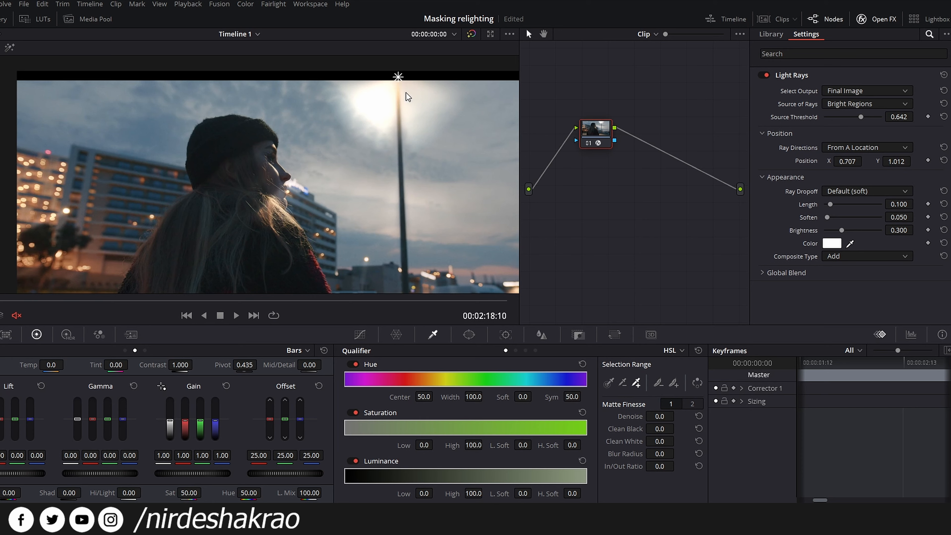
pyautogui.moveTo(864, 116); pyautogui.dragTo(859, 118)
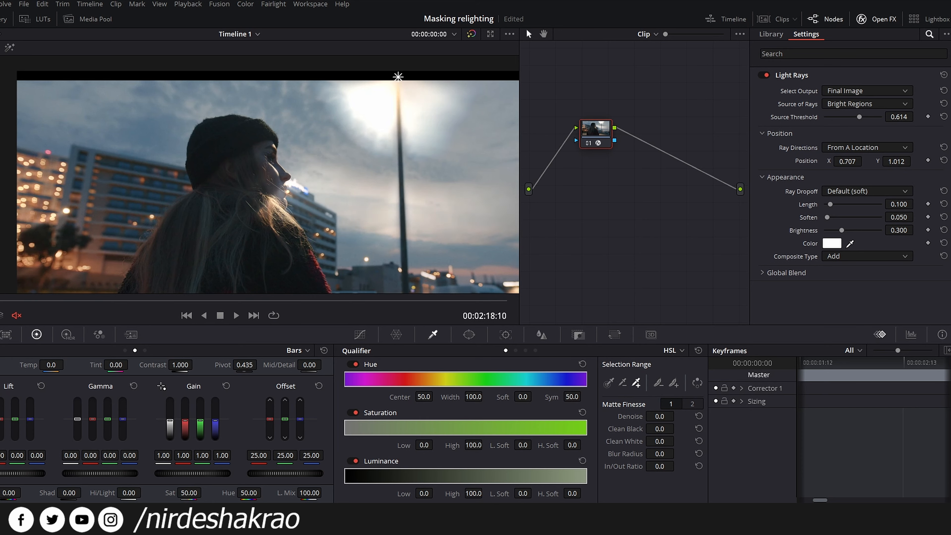
pyautogui.press('space')
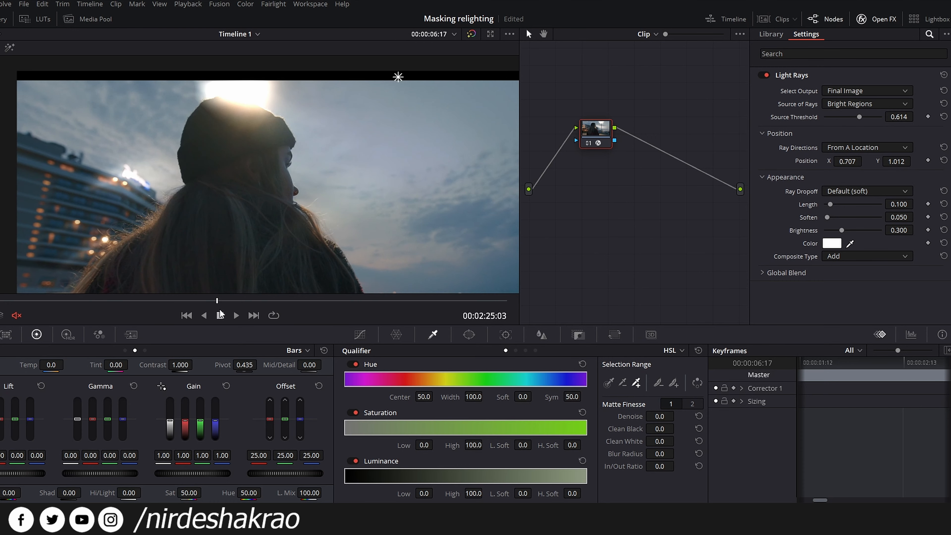
pyautogui.moveTo(398, 77)
pyautogui.mouseDown()
pyautogui.moveTo(250, 91)
pyautogui.moveTo(421, 77)
pyautogui.mouseUp()
pyautogui.moveTo(16, 301); pyautogui.dragTo(1, 301)
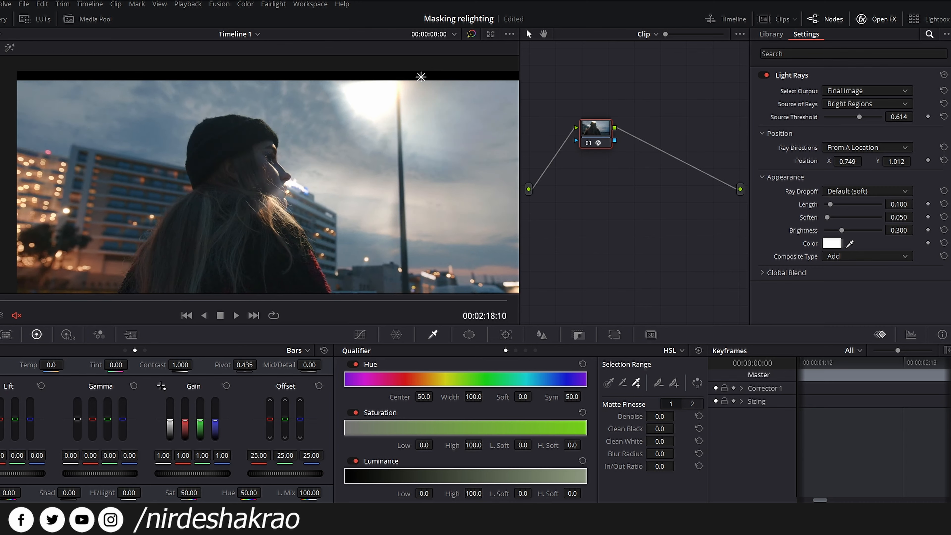
# Step: Return the Source Threshold to 1.000 and keyframe the ray position on the lamp at X 0.707, Y 1.006 on the first frame
pyautogui.moveTo(421, 77); pyautogui.dragTo(396, 80)
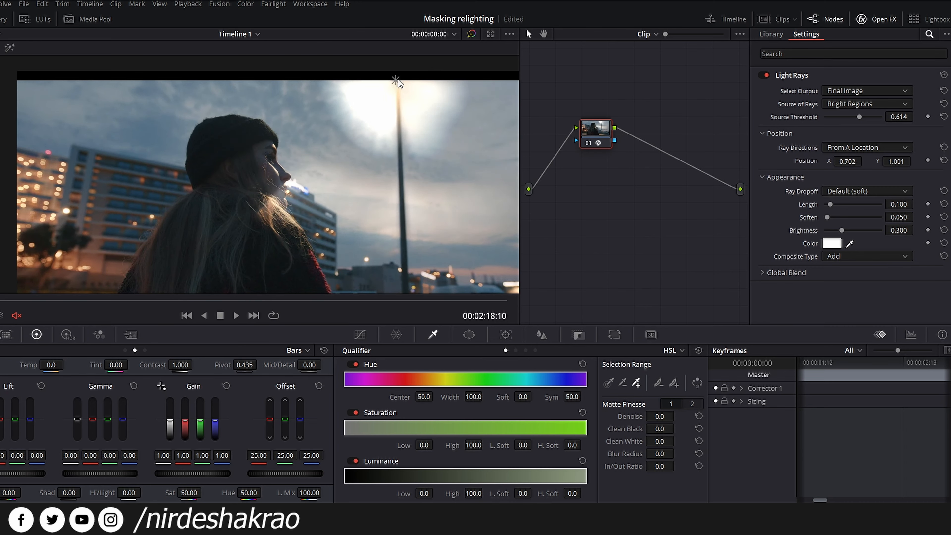
pyautogui.moveTo(860, 117); pyautogui.dragTo(883, 116)
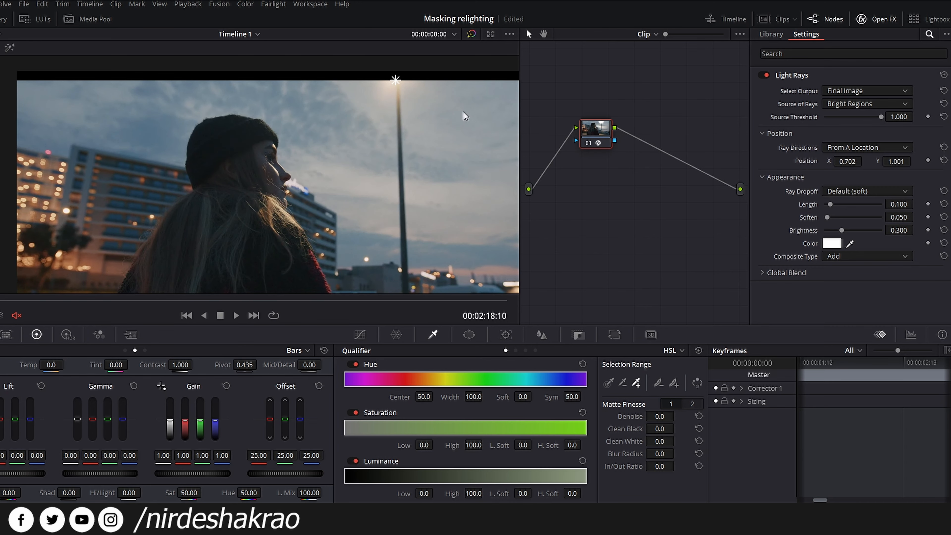
pyautogui.moveTo(399, 79); pyautogui.dragTo(400, 75)
# Step: Keyframe the ray position on the lamp at X 0.700, Y 1.003 on the clip's last frame and save the project
pyautogui.moveTo(0, 300); pyautogui.dragTo(657, 284)
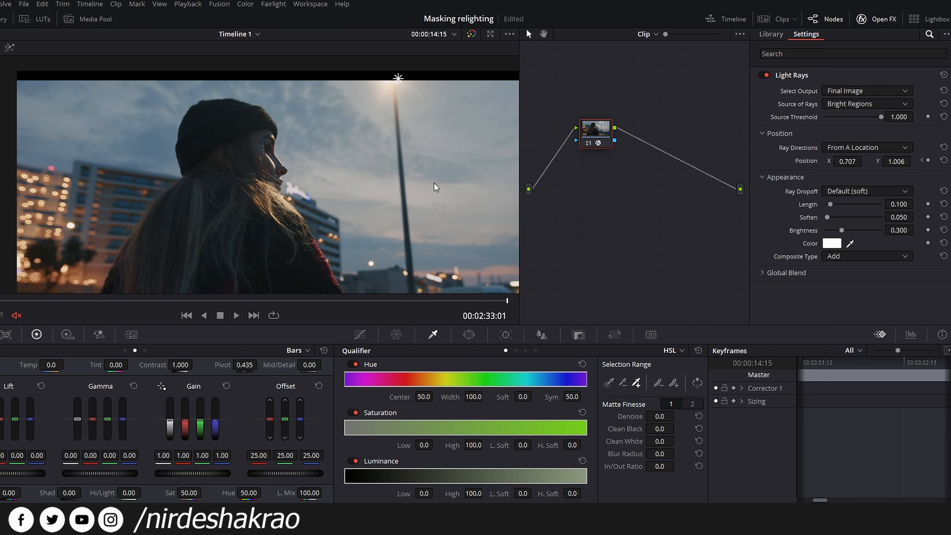
pyautogui.moveTo(398, 78); pyautogui.dragTo(395, 80)
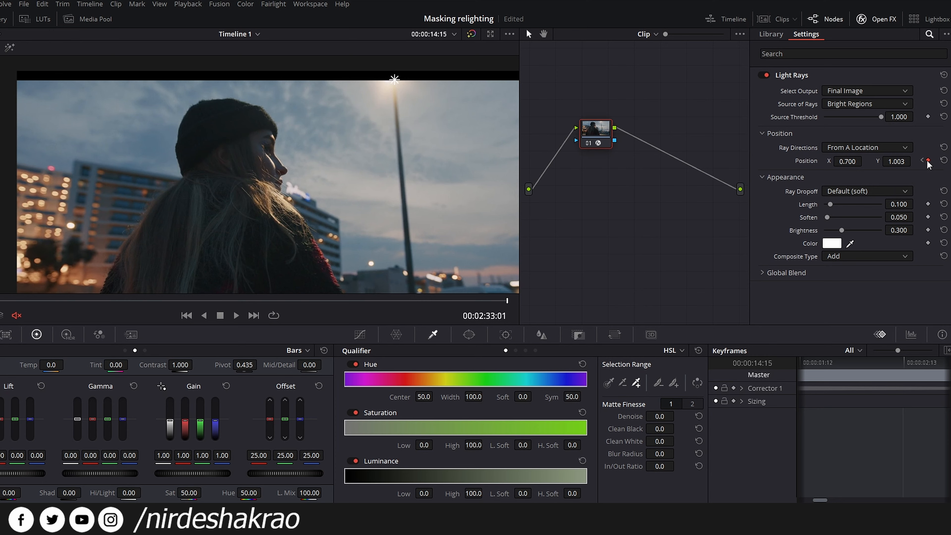
pyautogui.hotkey('ctrl', 's')
# Step: Keyframe the ray position on the lamp: X 0.407, Y 0.981 at 00:00:07:17, X 0.563, Y 0.981 at 00:00:03:19 and X 0.653, Y 1.000 at 00:00:01:19
pyautogui.click(253, 300)
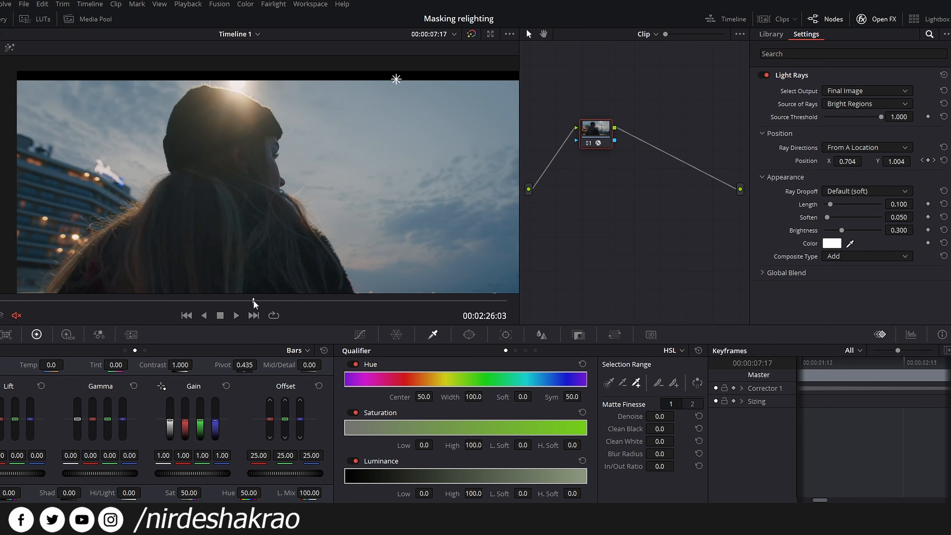
pyautogui.moveTo(388, 83); pyautogui.dragTo(231, 92)
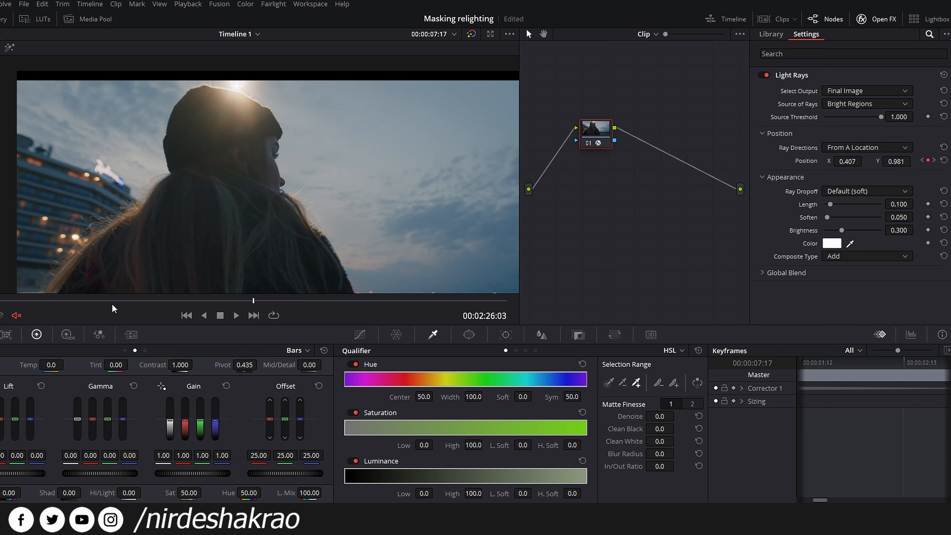
pyautogui.click(110, 301)
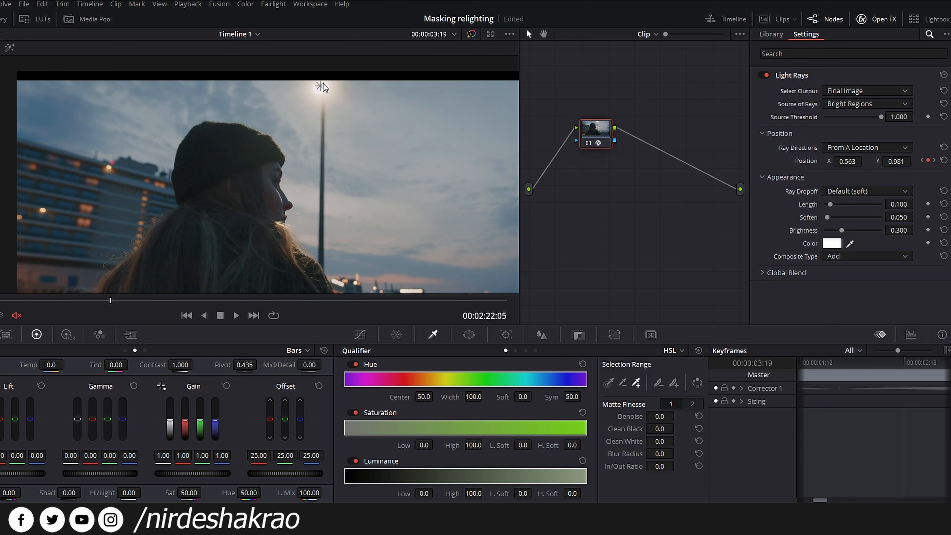
pyautogui.click(36, 300)
pyautogui.moveTo(363, 81); pyautogui.dragTo(369, 81)
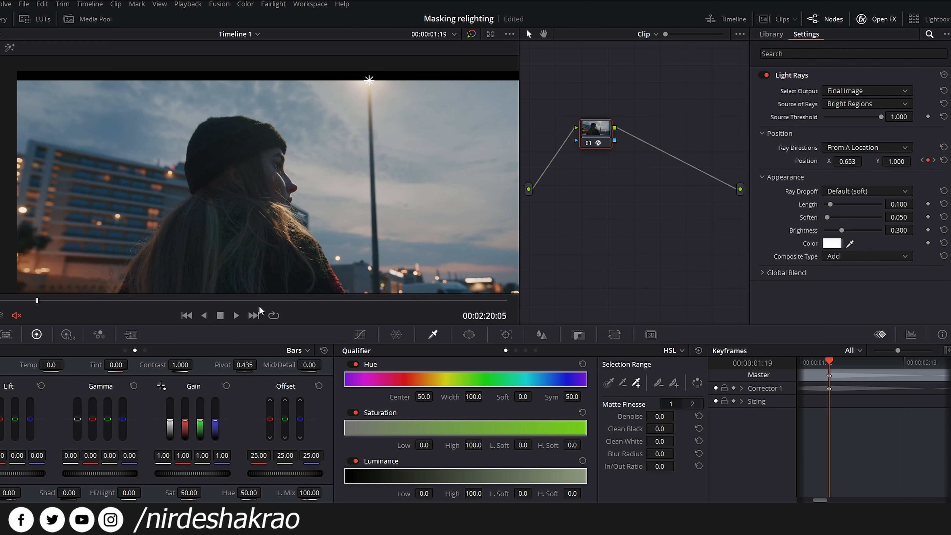
# Step: Keyframe the ray position on the lamp at 00:00:11:11 and, with X 0.405, Y 0.955, at 00:00:09:09, and return to the first frame
pyautogui.click(391, 300)
pyautogui.moveTo(291, 81); pyautogui.dragTo(269, 77)
pyautogui.click(446, 300)
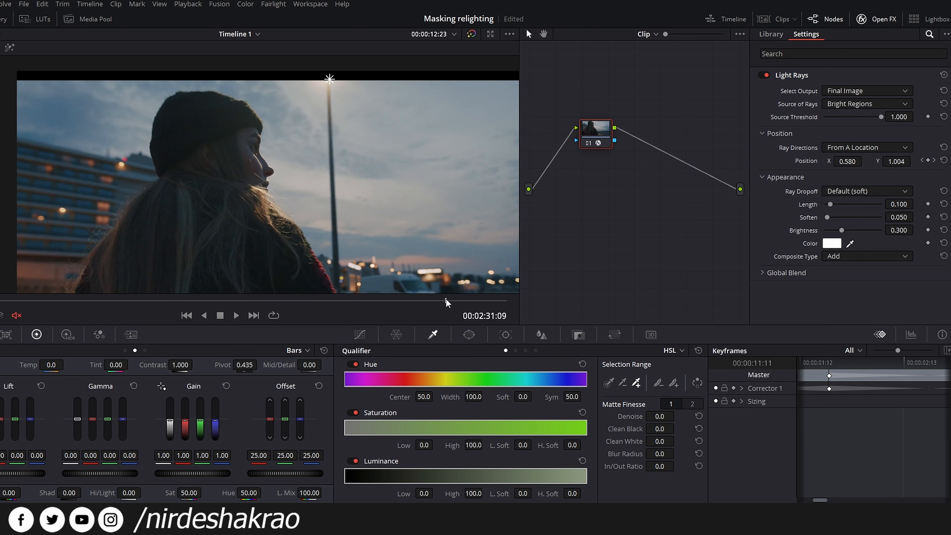
pyautogui.click(314, 300)
pyautogui.moveTo(253, 88); pyautogui.dragTo(236, 100)
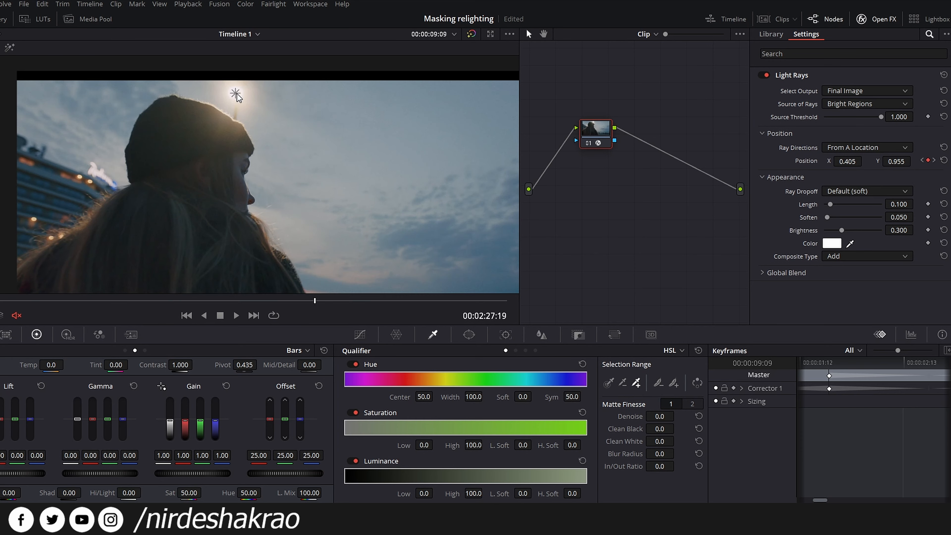
pyautogui.click(273, 300)
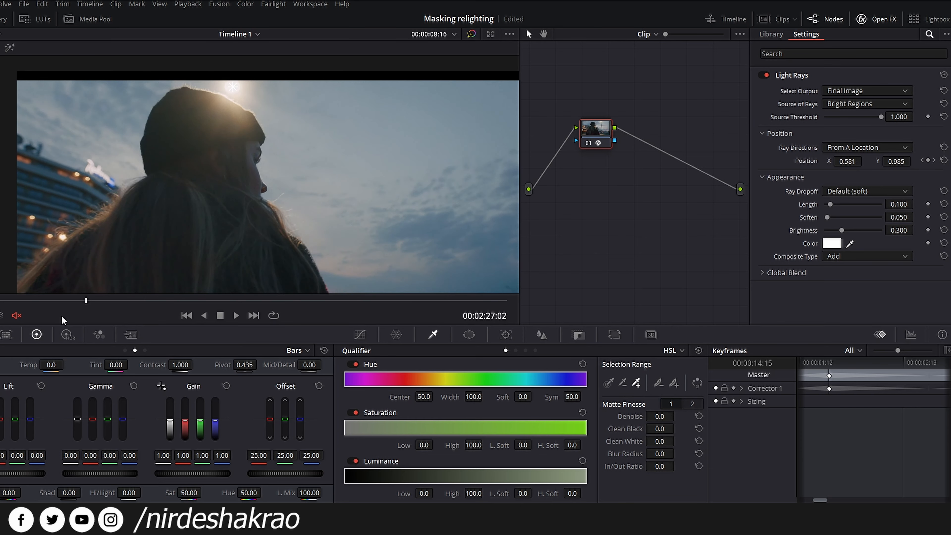
pyautogui.moveTo(26, 301); pyautogui.dragTo(4, 300)
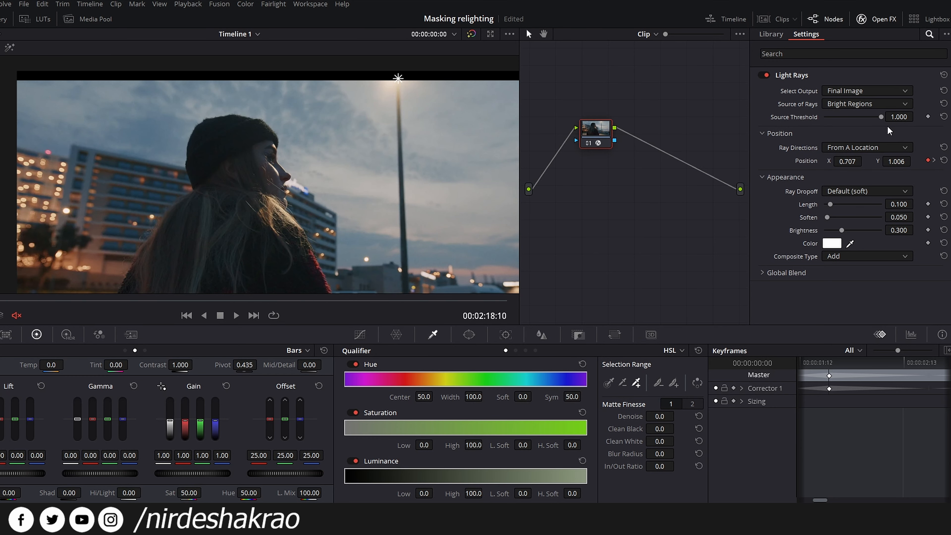
# Step: Set the Light Rays' Source Threshold to 0.413, Length to 0.964, Soften to 0.000 and Brightness to 0.303
pyautogui.moveTo(879, 118); pyautogui.dragTo(817, 103)
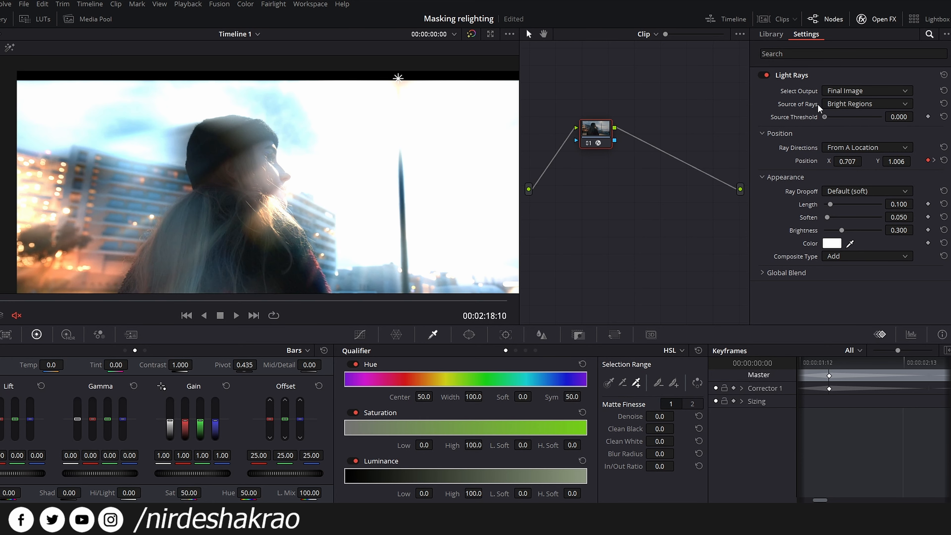
pyautogui.scroll(-3, 314, 219)
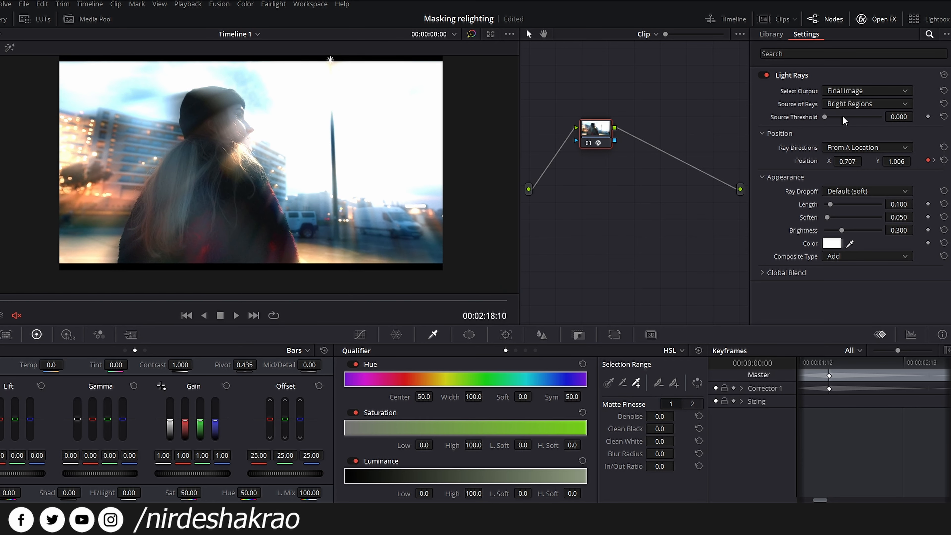
pyautogui.moveTo(828, 115); pyautogui.dragTo(850, 117)
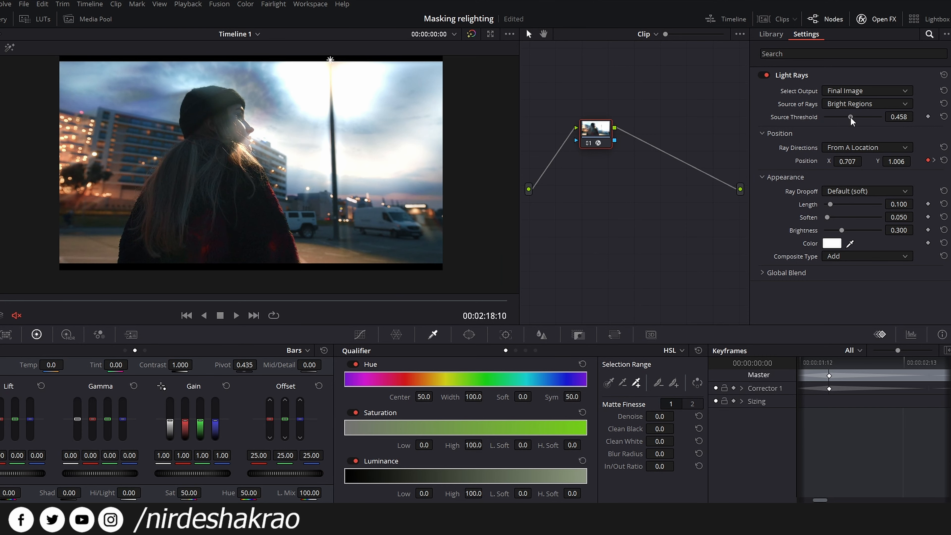
pyautogui.moveTo(837, 205); pyautogui.dragTo(880, 195)
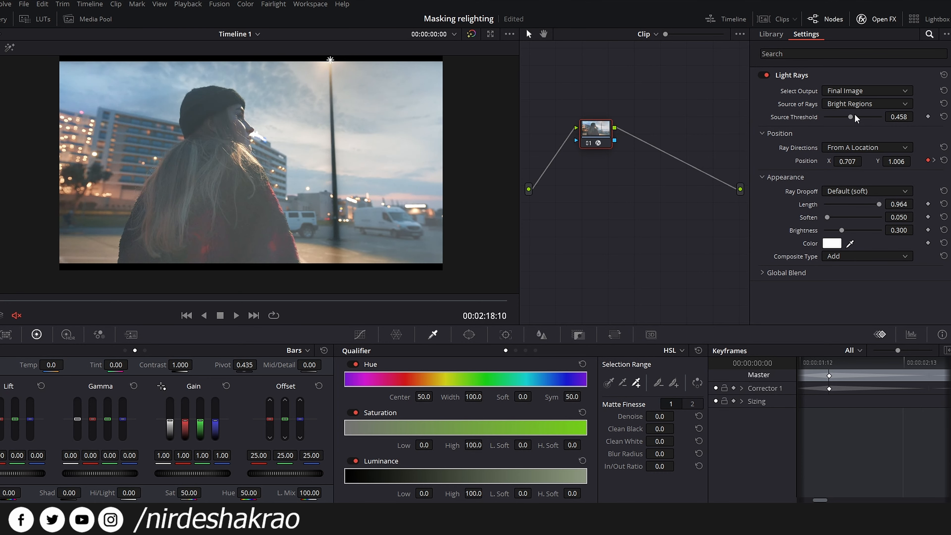
pyautogui.moveTo(853, 115); pyautogui.dragTo(848, 111)
pyautogui.moveTo(827, 217)
pyautogui.mouseDown()
pyautogui.moveTo(876, 219)
pyautogui.moveTo(817, 212)
pyautogui.mouseUp()
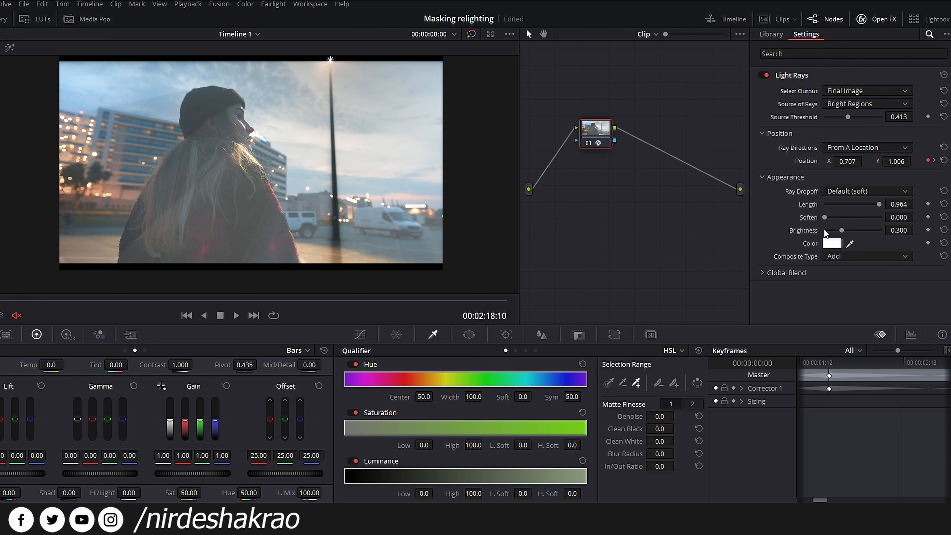
pyautogui.moveTo(840, 233)
pyautogui.mouseDown()
pyautogui.moveTo(850, 230)
pyautogui.moveTo(842, 229)
pyautogui.mouseUp()
# Step: Reset the trial Lift change on node 01, add serial node 02, and set its Lift to -0.19 and Gain to 1.17
pyautogui.moveTo(10, 477); pyautogui.dragTo(11, 479)
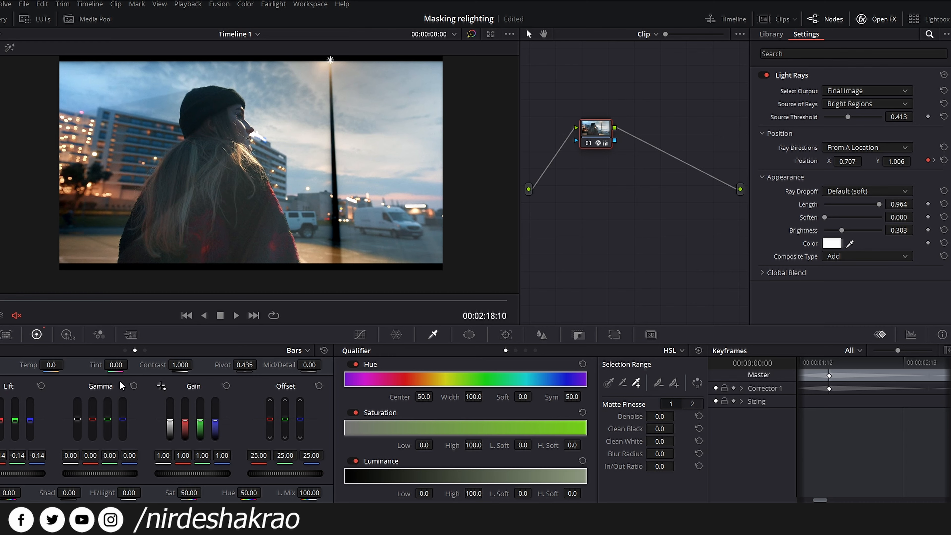
pyautogui.click(41, 386)
pyautogui.hotkey('alt', 's')
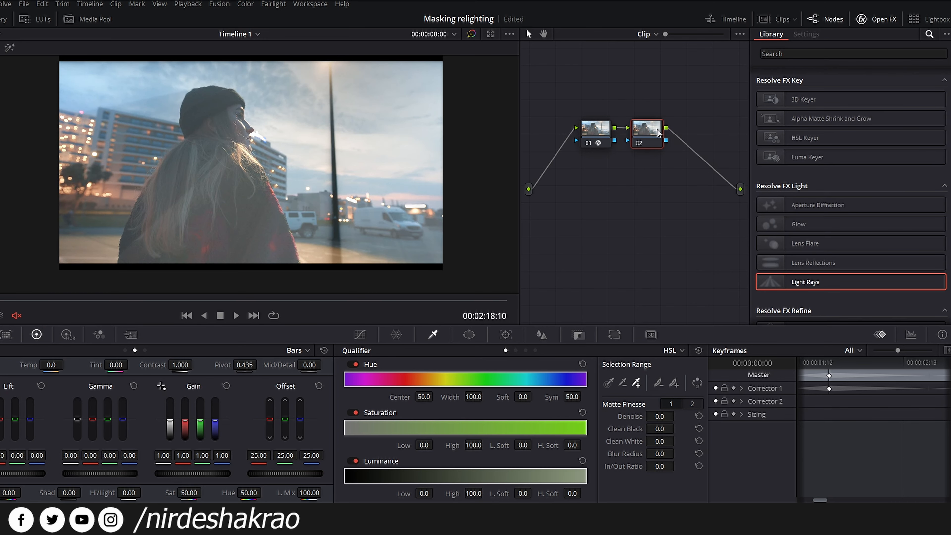
pyautogui.moveTo(17, 475); pyautogui.dragTo(19, 472)
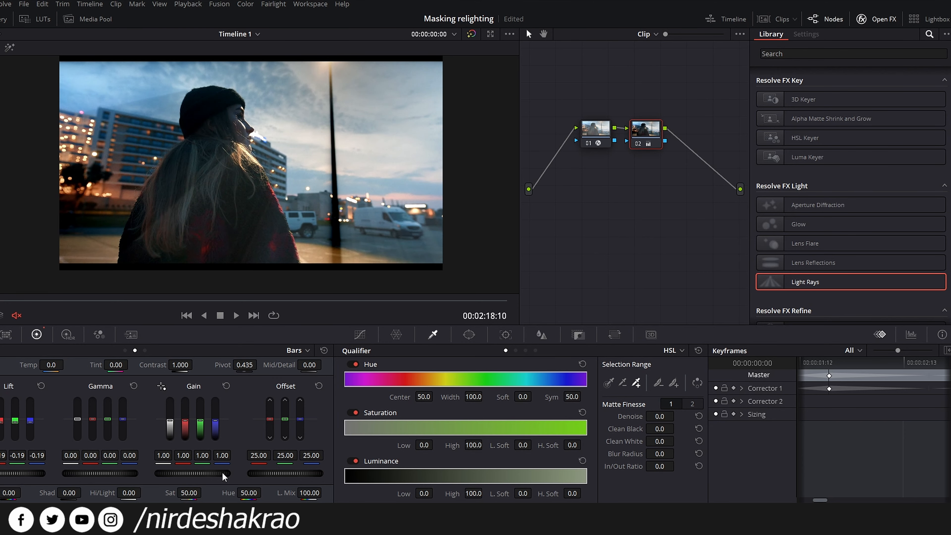
pyautogui.moveTo(203, 474); pyautogui.dragTo(201, 474)
# Step: On node 01, set the Light Rays' Source Threshold to 0.340, Brightness to 0.285 and Length to 0.817
pyautogui.click(598, 140)
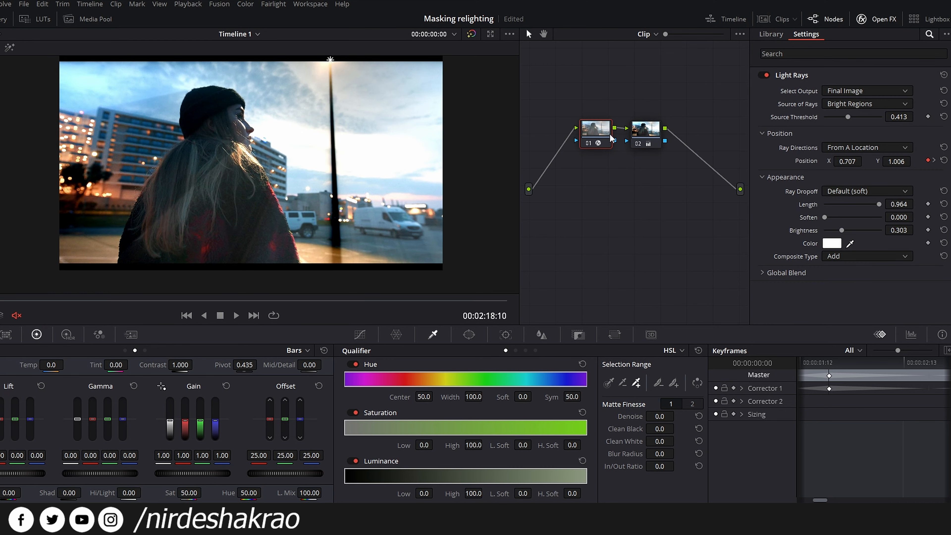
pyautogui.moveTo(848, 118); pyautogui.dragTo(843, 117)
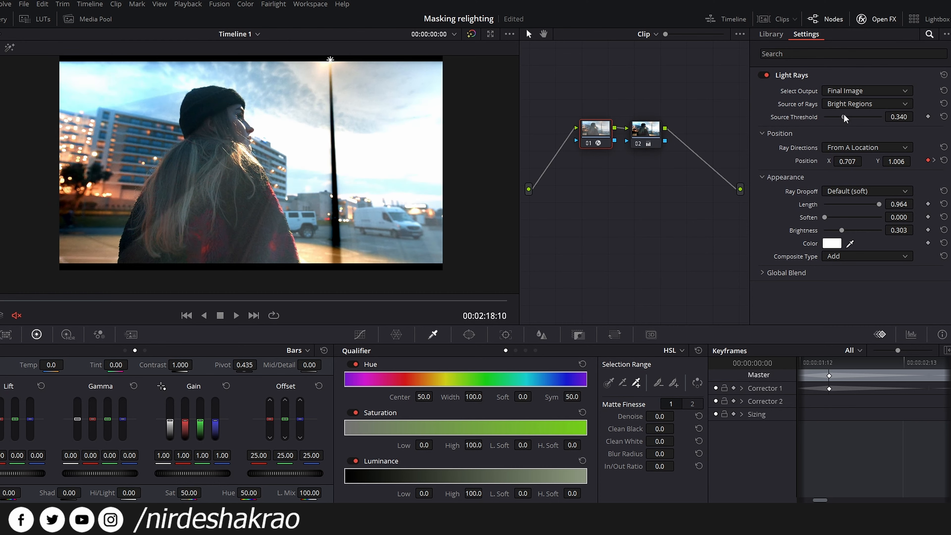
pyautogui.moveTo(842, 229); pyautogui.dragTo(840, 225)
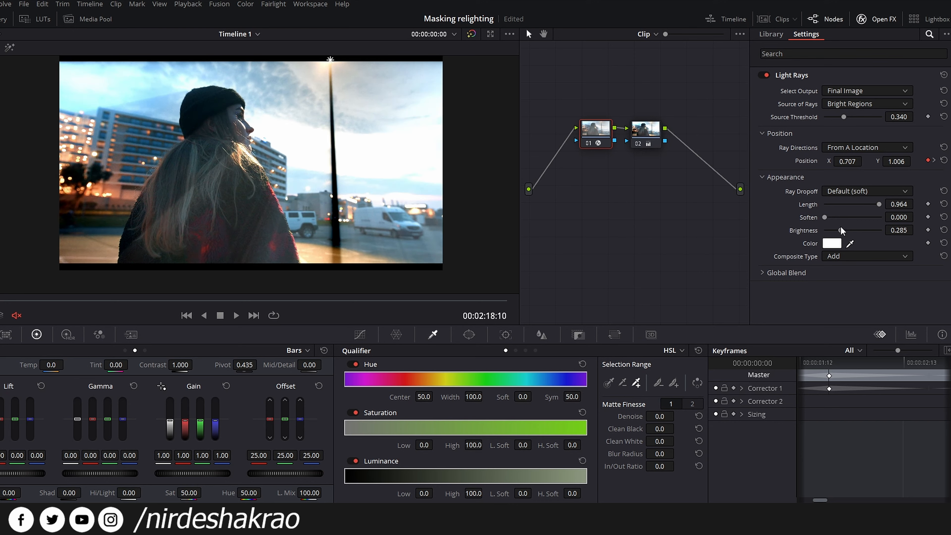
pyautogui.moveTo(880, 201)
pyautogui.mouseDown()
pyautogui.moveTo(853, 194)
pyautogui.moveTo(871, 200)
pyautogui.mouseUp()
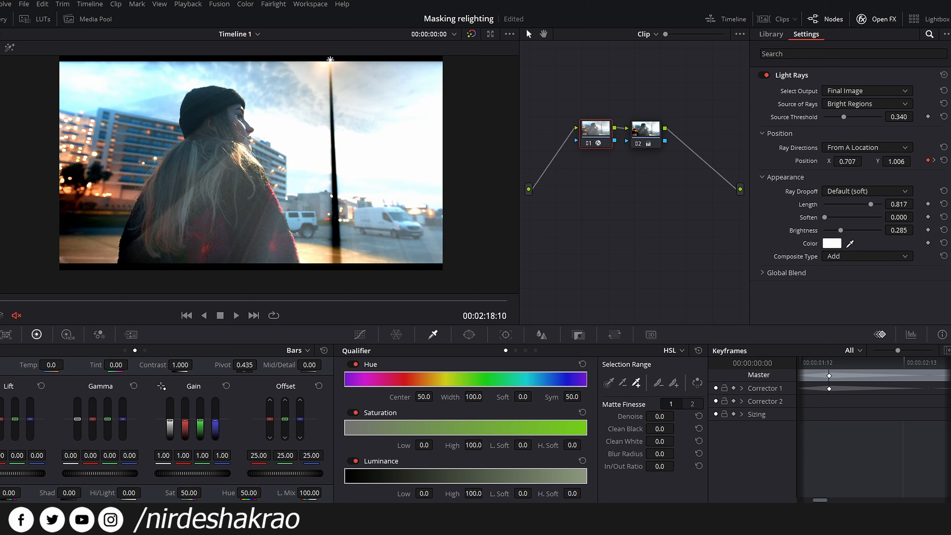
# Step: Raise the Light Rays' Source Threshold to 0.458 and scrub the clip to 00:00:09:12 to check the rays
pyautogui.moveTo(0, 301); pyautogui.dragTo(139, 301)
pyautogui.moveTo(845, 117); pyautogui.dragTo(850, 116)
pyautogui.moveTo(130, 312); pyautogui.dragTo(326, 294)
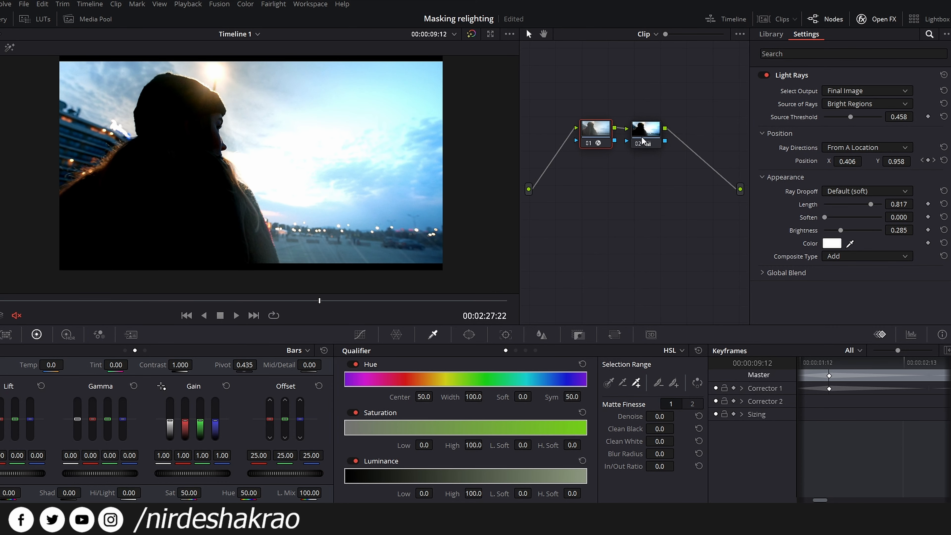
# Step: Adjust node 02's contrast at this frame with a Lift of -0.14 and a Gain of 1.15
pyautogui.scroll(-4, 11, 475)
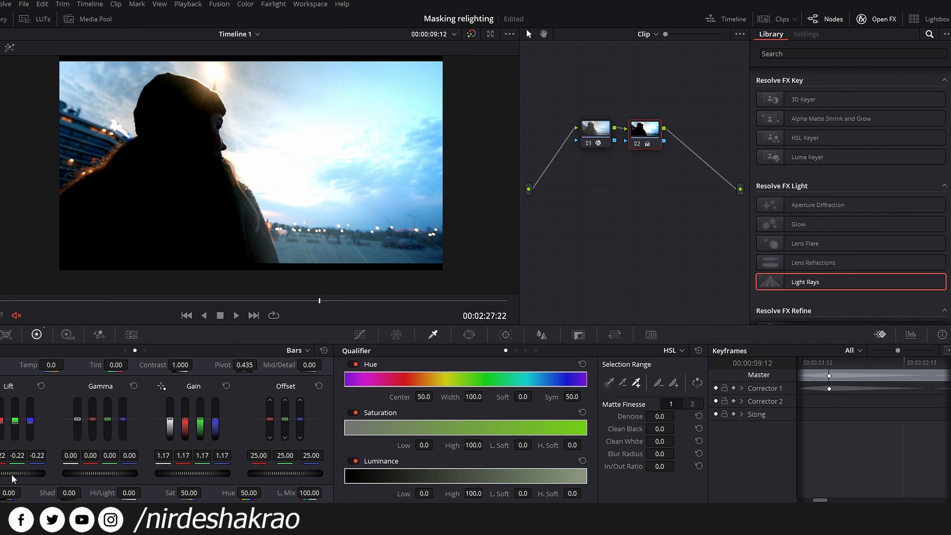
pyautogui.scroll(8, 12, 475)
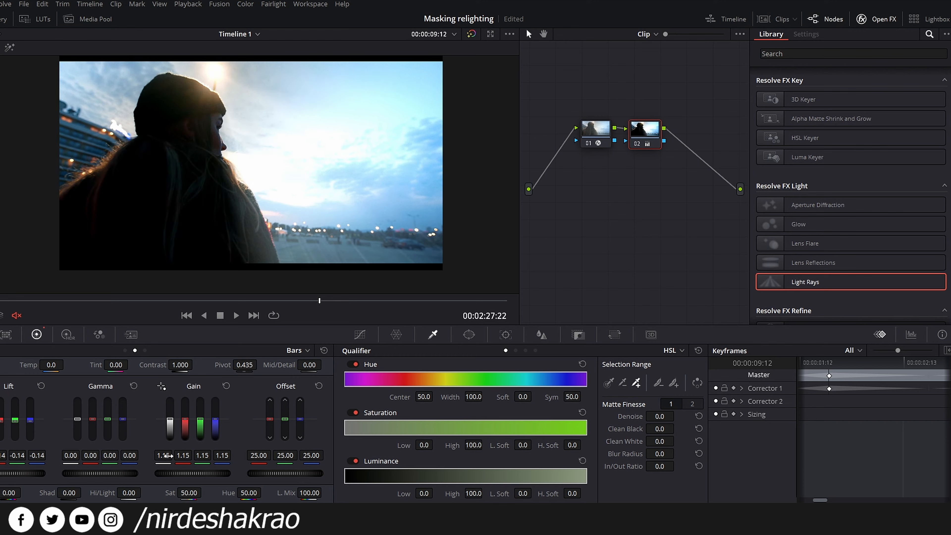
# Step: Play the graded beanie clip from its beginning to review the light rays and contrast
pyautogui.moveTo(310, 302); pyautogui.dragTo(2, 301)
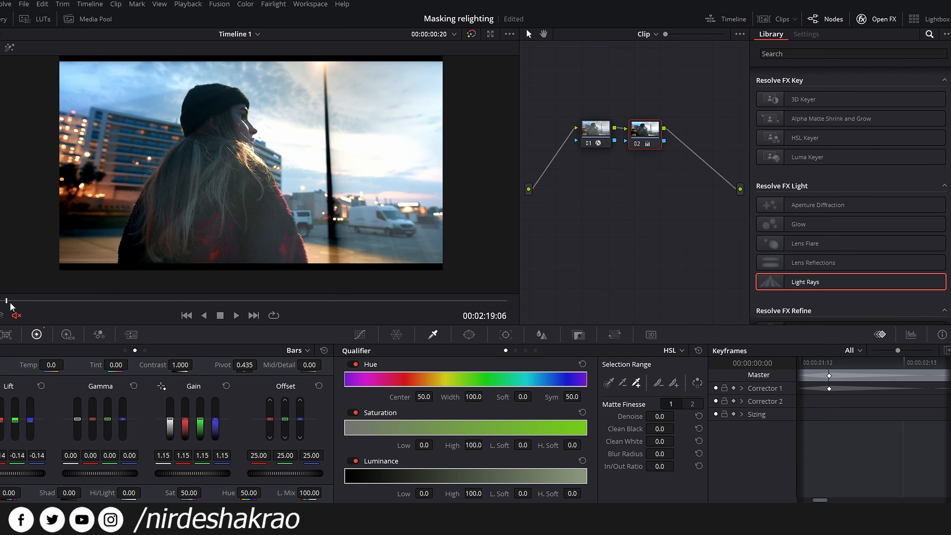
pyautogui.click(238, 313)
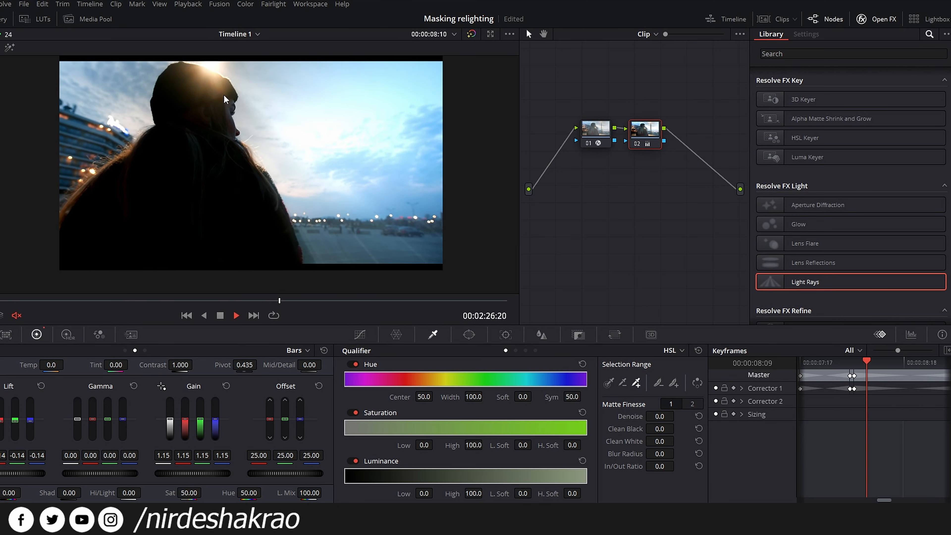
pyautogui.press('space')
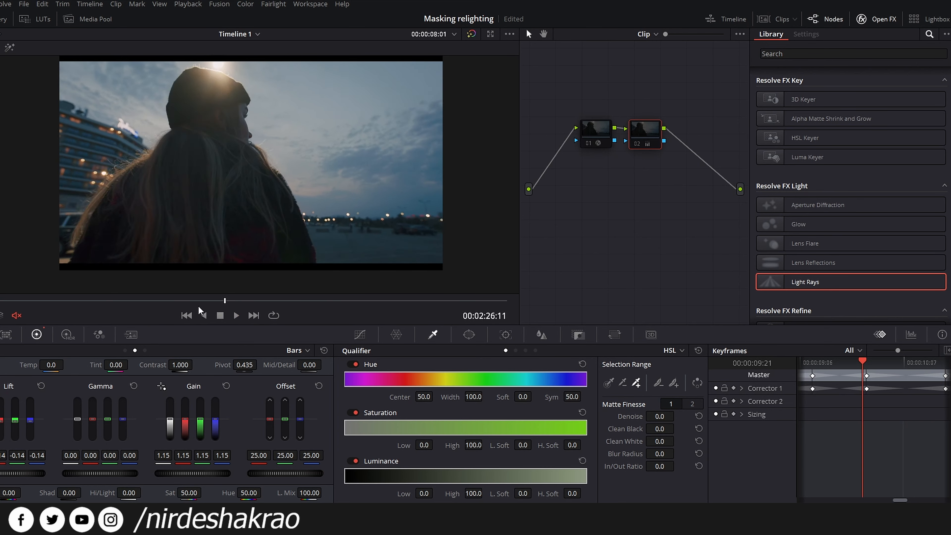
# Step: Compare the graded and ungraded versions of the beanie clip at several frames back to its first frame
pyautogui.click(117, 307)
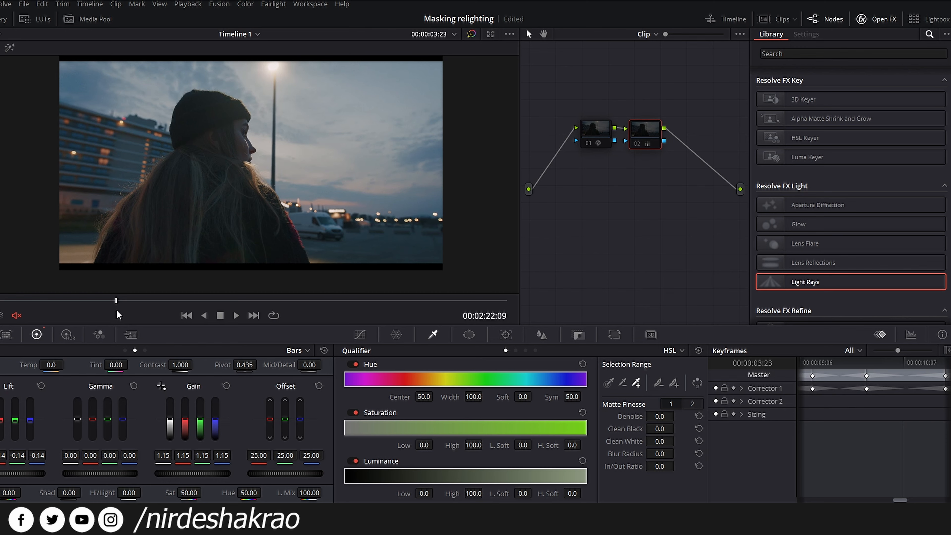
pyautogui.moveTo(121, 302); pyautogui.dragTo(26, 300)
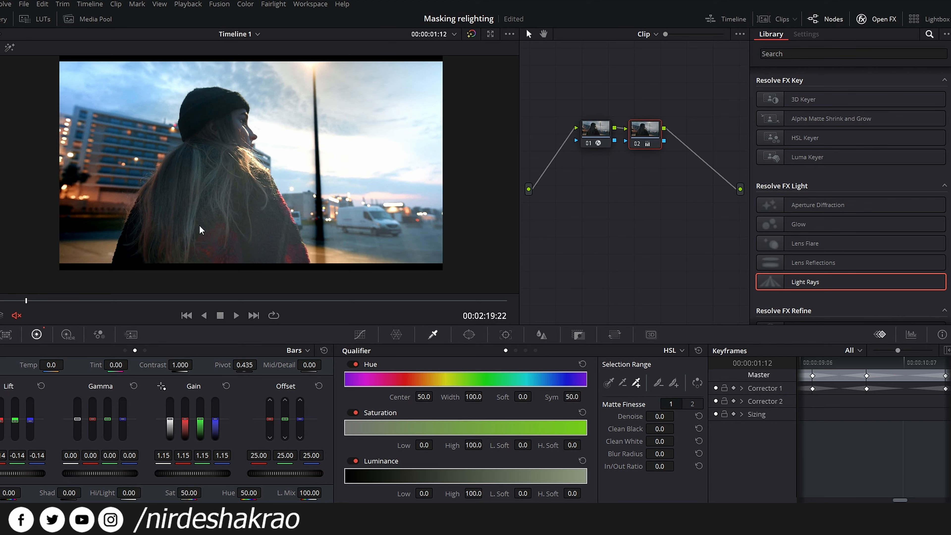
pyautogui.moveTo(23, 301); pyautogui.dragTo(0, 300)
pyautogui.hotkey('alt', 'd')
pyautogui.hotkey('alt', 'd')
pyautogui.hotkey('alt', 'd')
pyautogui.hotkey('alt', 'd')
pyautogui.scroll(1, 237, 189)
pyautogui.moveTo(237, 189)
pyautogui.mouseDown()
pyautogui.moveTo(238, 214)
pyautogui.moveTo(238, 201)
pyautogui.mouseUp()
pyautogui.hotkey('alt', 'd')
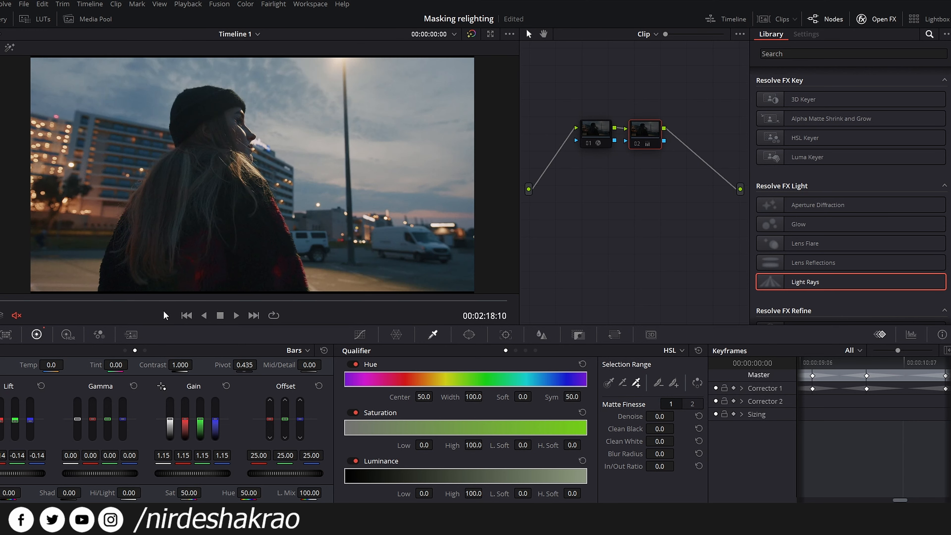
pyautogui.hotkey('alt', 'd')
# Step: Move the playhead to 00:00:01:14 with the grade shown and save the project
pyautogui.moveTo(3, 310)
pyautogui.mouseDown()
pyautogui.moveTo(154, 323)
pyautogui.moveTo(233, 309)
pyautogui.moveTo(316, 323)
pyautogui.moveTo(493, 322)
pyautogui.moveTo(464, 321)
pyautogui.moveTo(487, 314)
pyautogui.moveTo(467, 301)
pyautogui.moveTo(89, 309)
pyautogui.mouseUp()
pyautogui.click(203, 315)
pyautogui.click(219, 318)
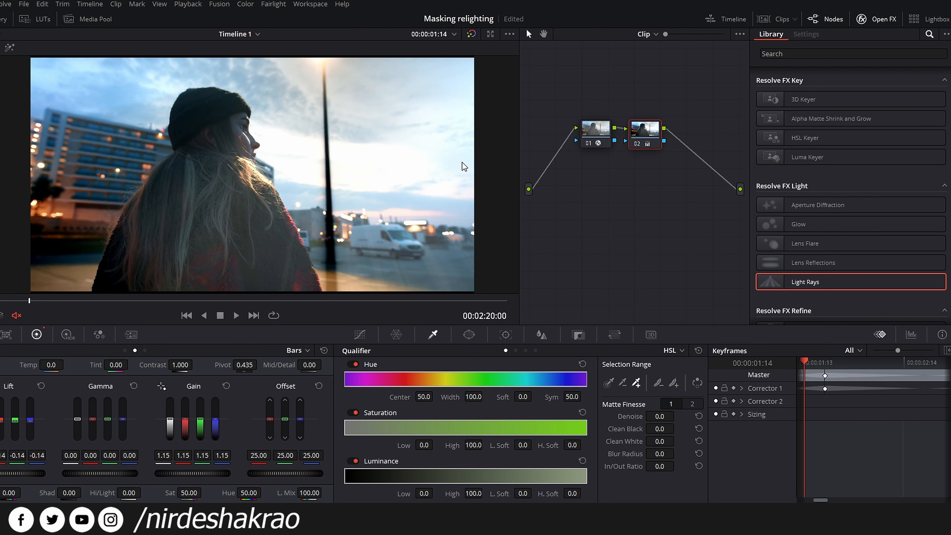
pyautogui.hotkey('ctrl', 's')
# Step: Browse the effects library down to the Resolve FX Stylize group and switch to clip 03, the aerial street intersection
pyautogui.scroll(-2, 764, 258)
pyautogui.scroll(-1, 765, 258)
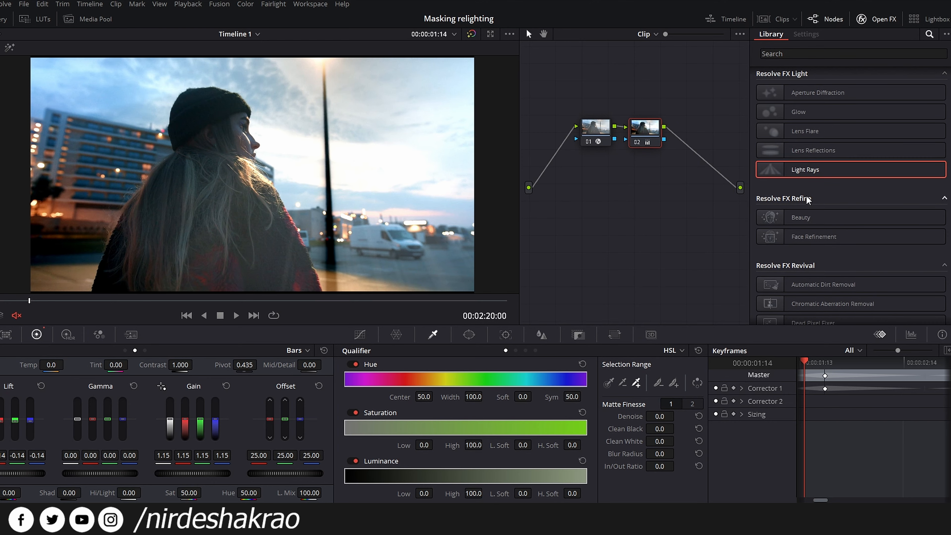
pyautogui.scroll(-4, 807, 199)
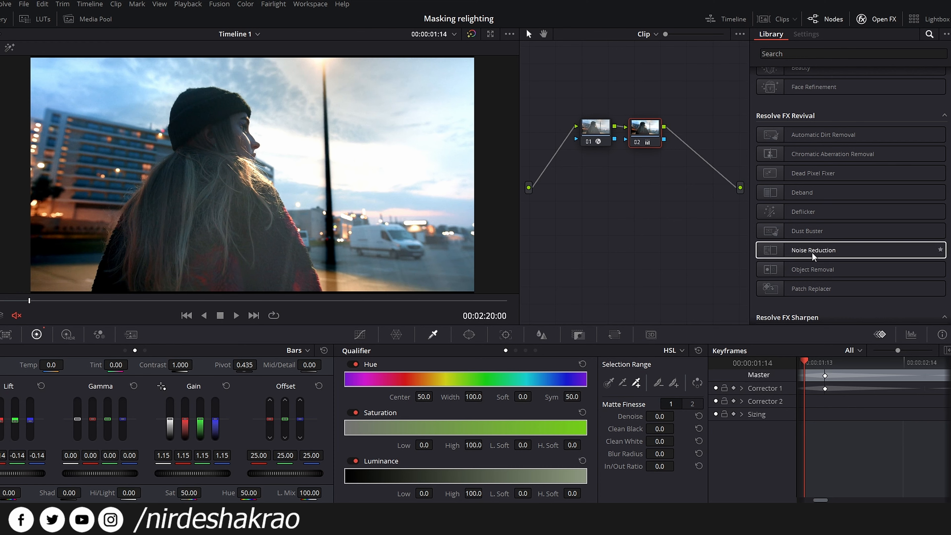
pyautogui.scroll(-1, 712, 253)
pyautogui.scroll(-4, 774, 232)
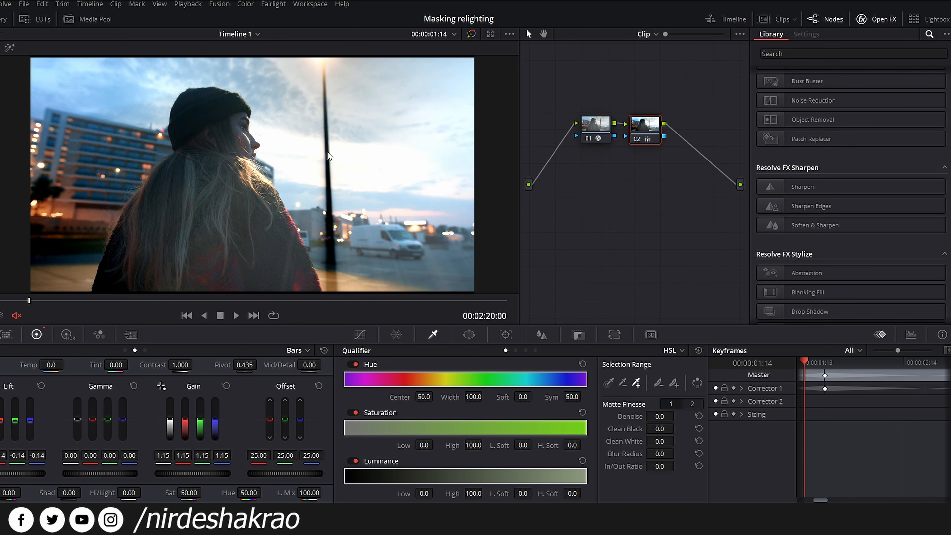
pyautogui.click(785, 21)
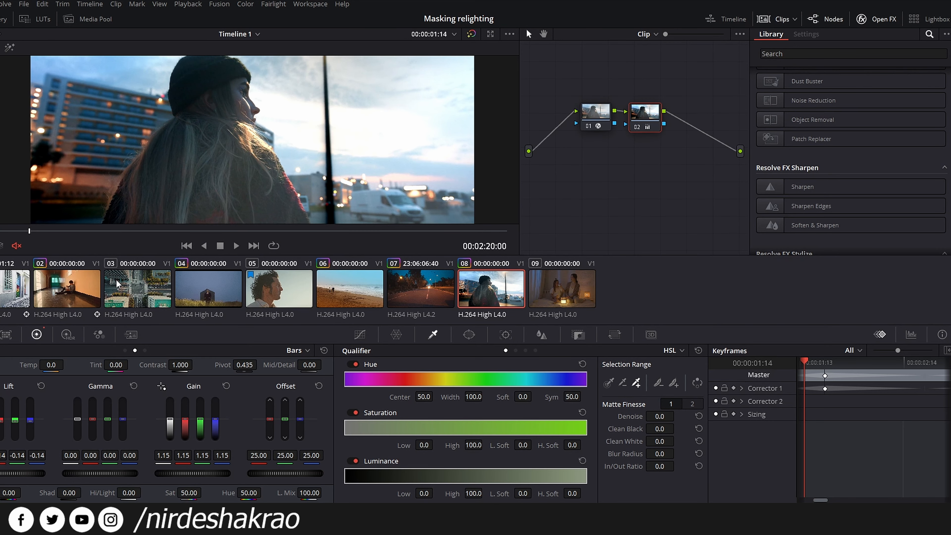
pyautogui.click(141, 287)
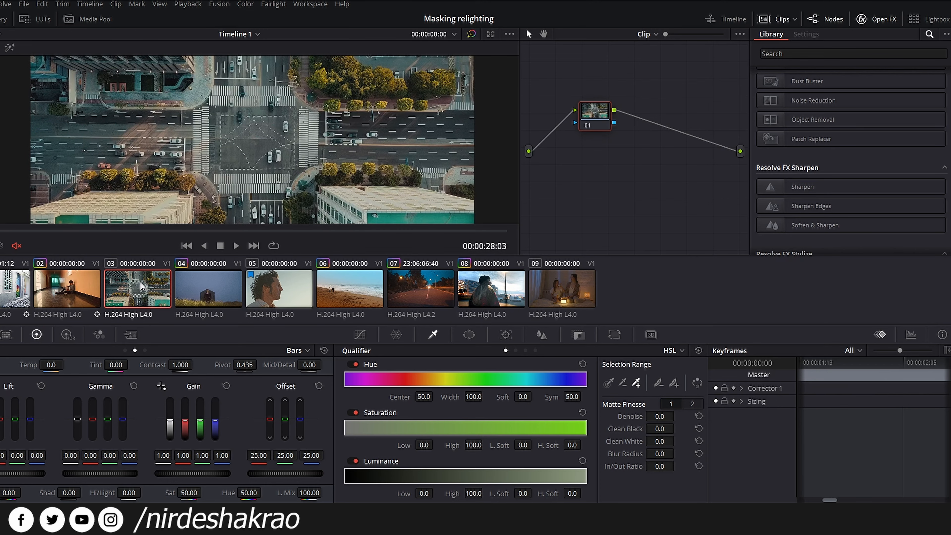
pyautogui.click(785, 21)
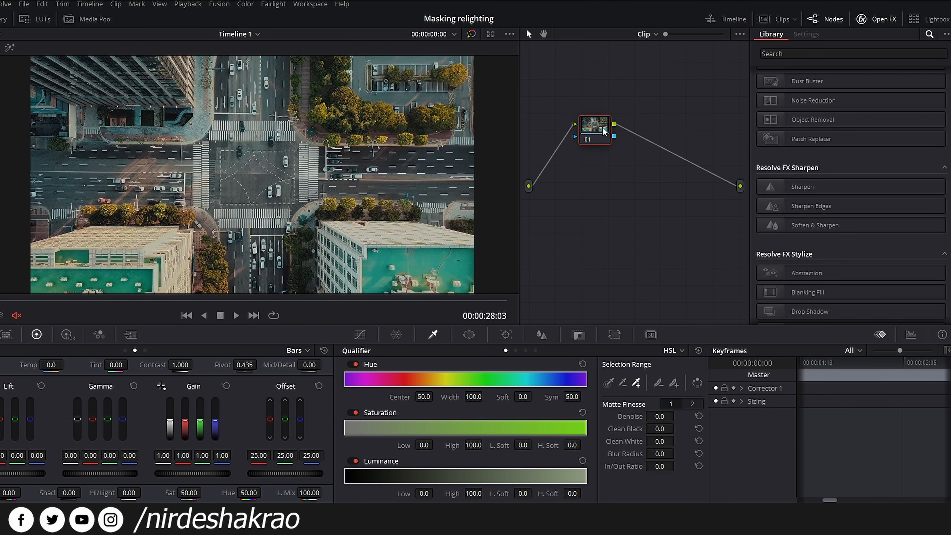
# Step: Apply the Resolve FX Mirrors effect to node 01 of the intersection clip
pyautogui.moveTo(603, 130); pyautogui.dragTo(606, 133)
pyautogui.scroll(-3, 835, 183)
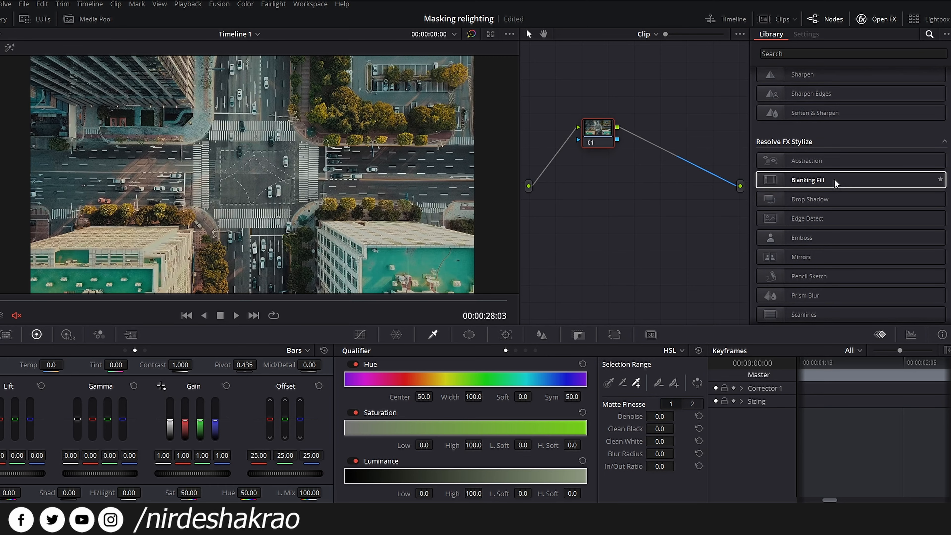
pyautogui.moveTo(809, 257); pyautogui.dragTo(610, 136)
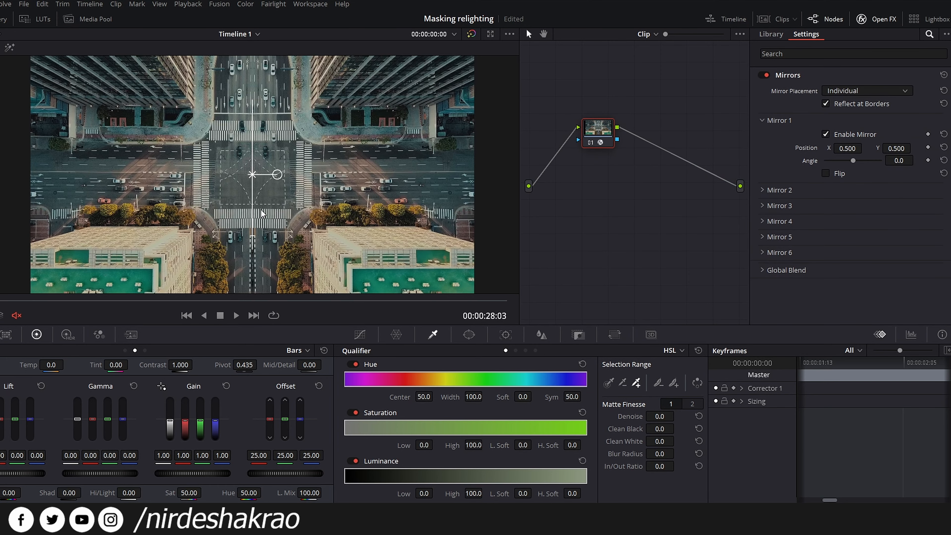
# Step: Compare the clip with Mirrors off and on, and shift Mirror 1 to X 0.527, Y 0.508 with an Angle of 0.4
pyautogui.click(764, 75)
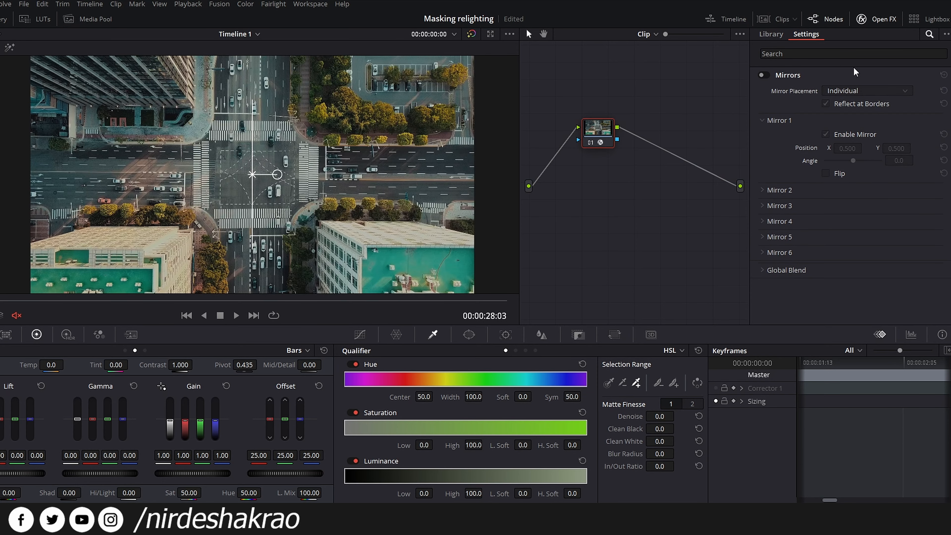
pyautogui.click(763, 75)
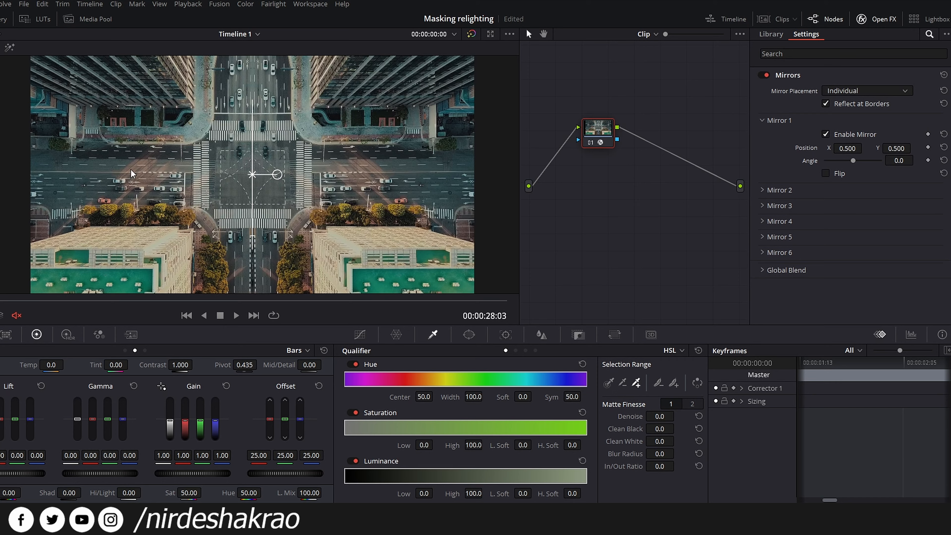
pyautogui.moveTo(252, 173); pyautogui.dragTo(311, 172)
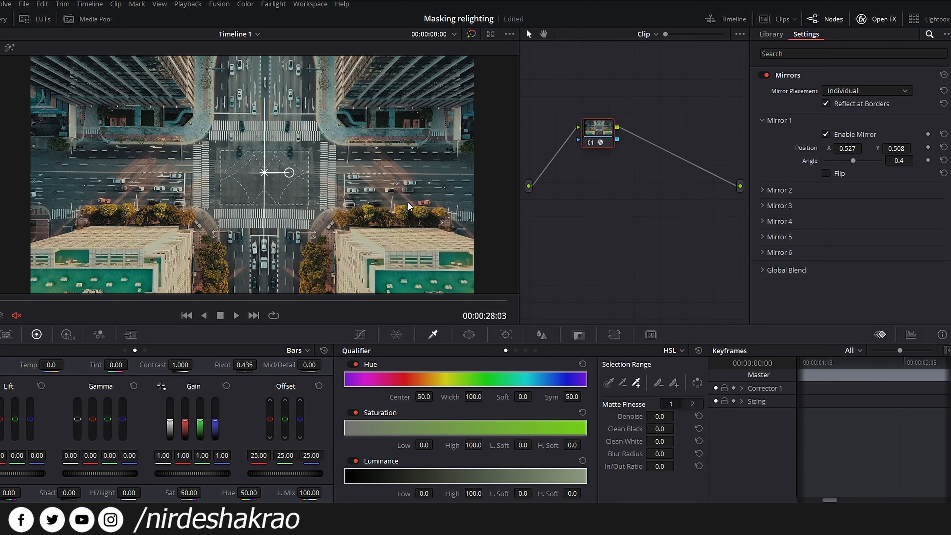
# Step: Change the Mirror Placement to Rosette, preview the pattern in playback, and set its Angle to 49.5
pyautogui.click(876, 92)
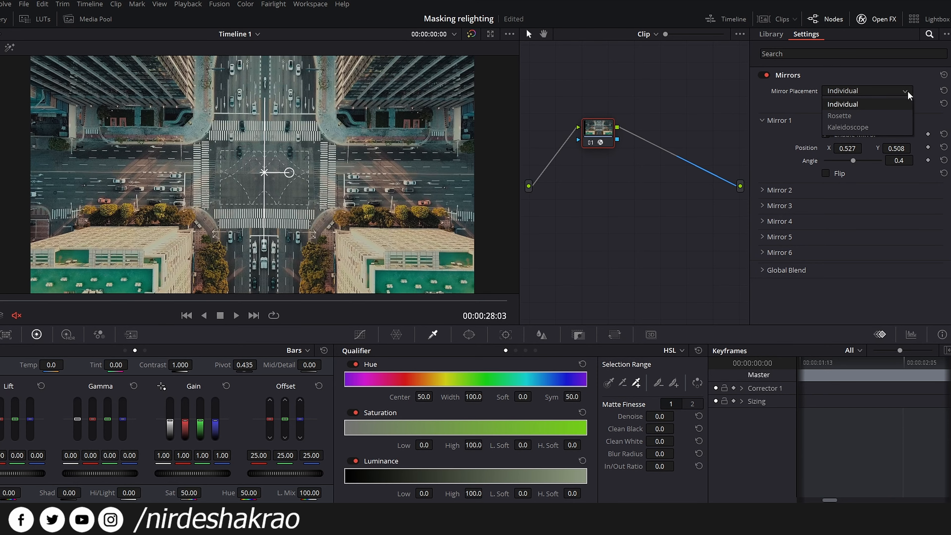
pyautogui.click(861, 116)
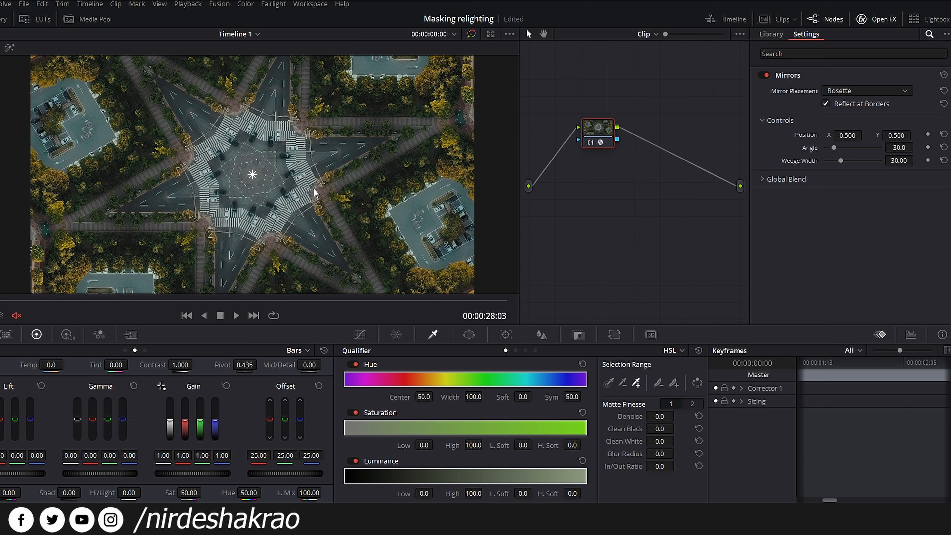
pyautogui.press('space')
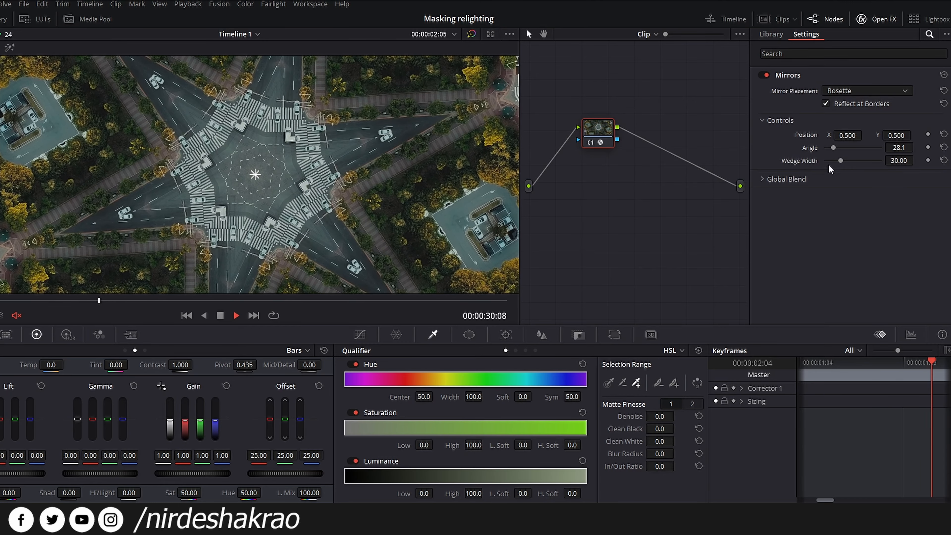
pyautogui.press('space')
pyautogui.moveTo(839, 147); pyautogui.dragTo(840, 139)
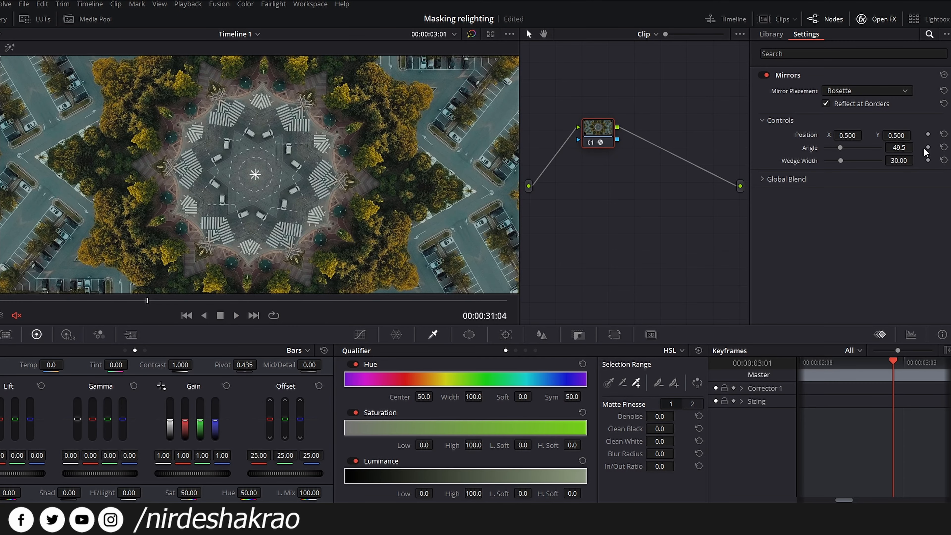
pyautogui.press('space')
pyautogui.press('space')
# Step: Keyframe the rosette's Angle from 49.5 at 00:00:00:08 to 132.1 at 00:00:04:04
pyautogui.moveTo(177, 298); pyautogui.dragTo(14, 300)
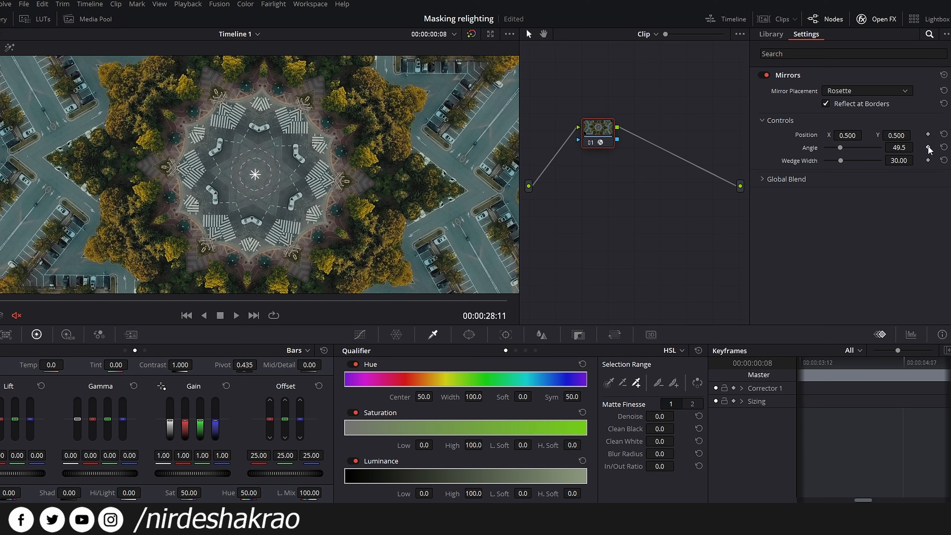
pyautogui.moveTo(94, 299); pyautogui.dragTo(212, 300)
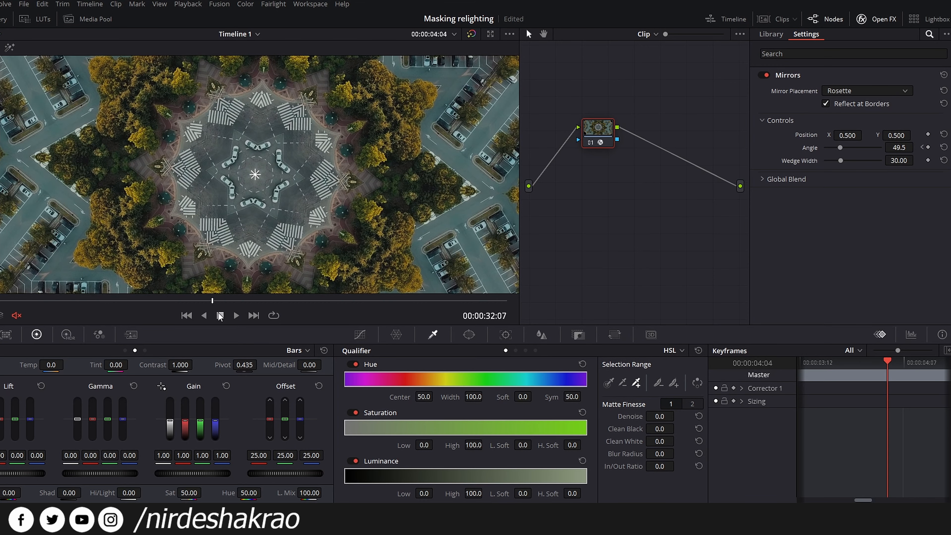
pyautogui.moveTo(840, 147); pyautogui.dragTo(866, 152)
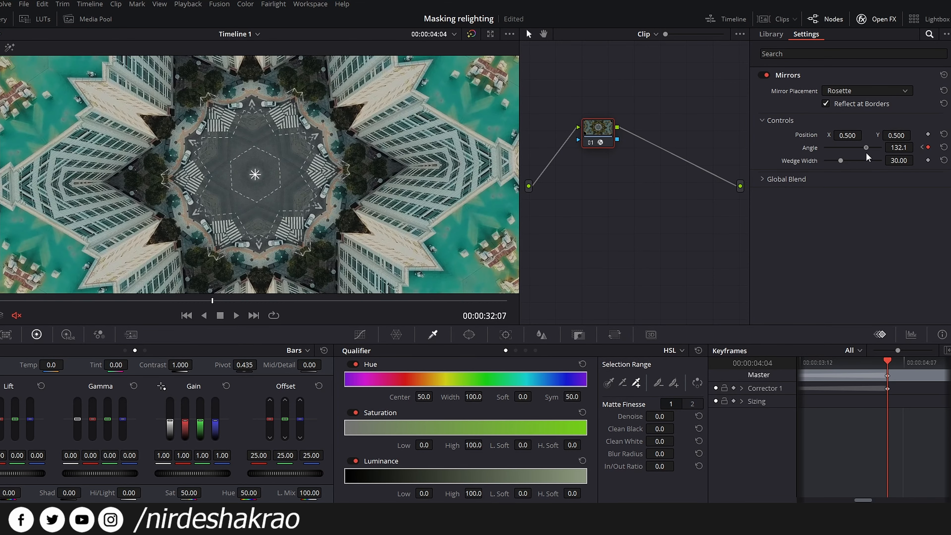
# Step: Play back the rotating rosette and set its Wedge Width to 41.74
pyautogui.click(36, 300)
pyautogui.press('space')
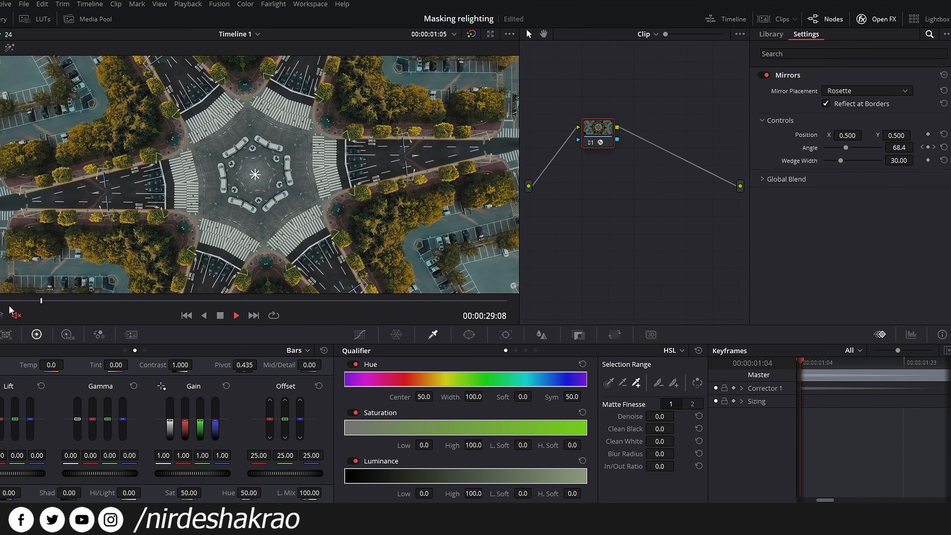
pyautogui.press('space')
pyautogui.moveTo(840, 160); pyautogui.dragTo(871, 142)
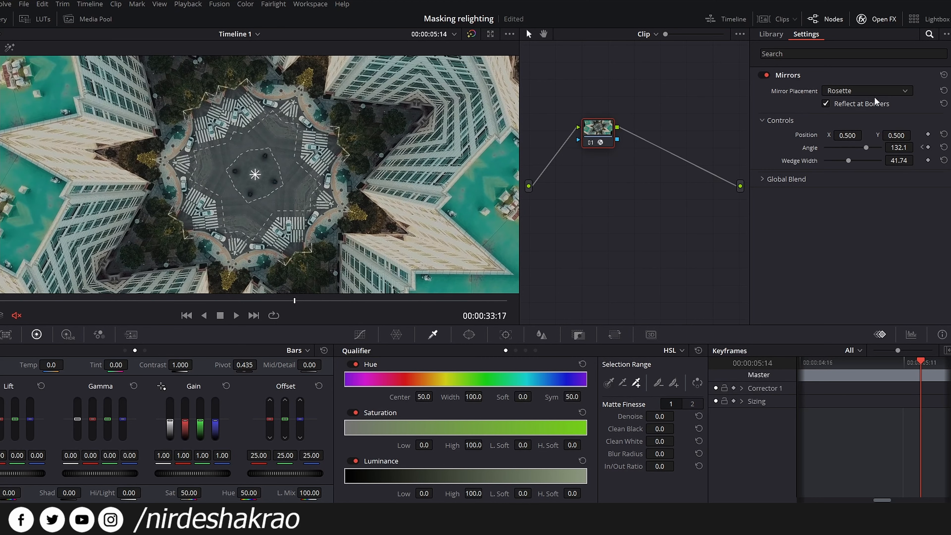
# Step: Change the Mirror Placement to Kaleidoscope and play the clip from its start to preview the pattern
pyautogui.click(893, 90)
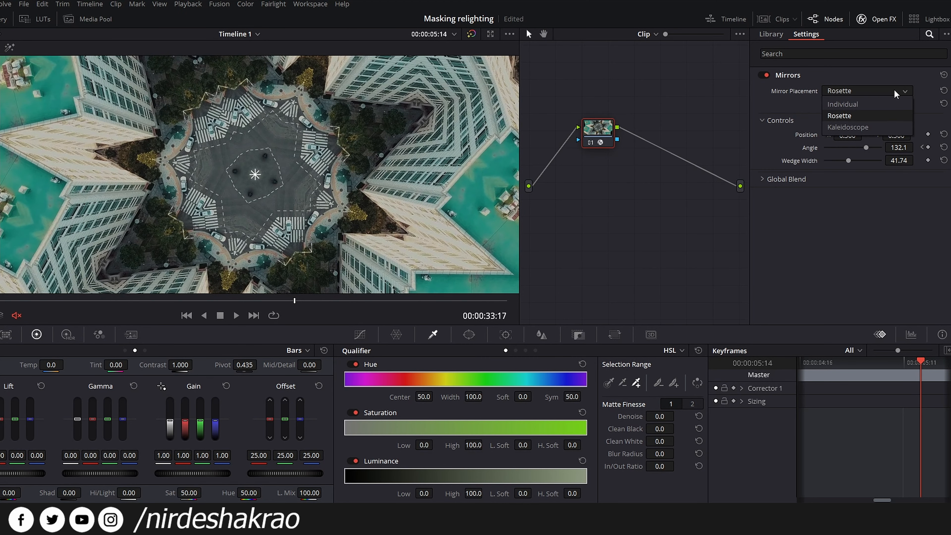
pyautogui.click(855, 128)
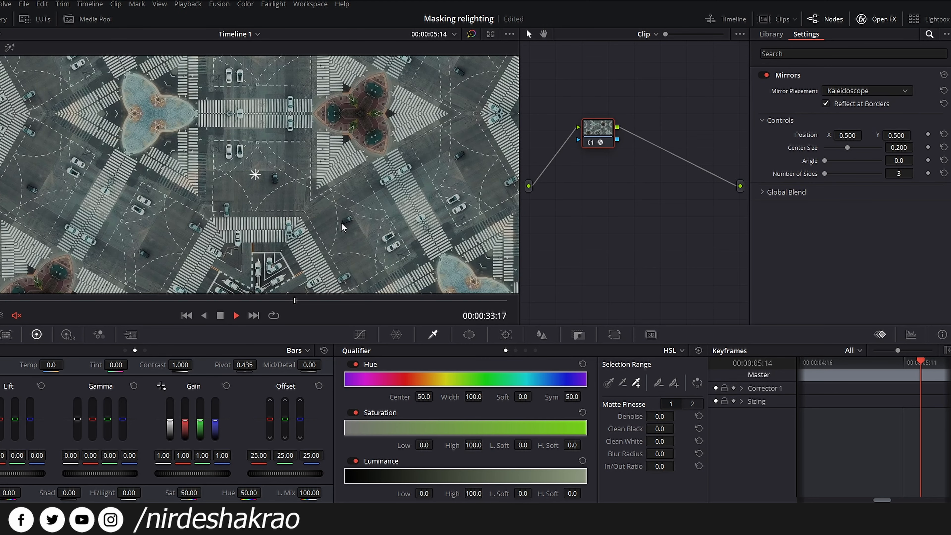
pyautogui.press('space')
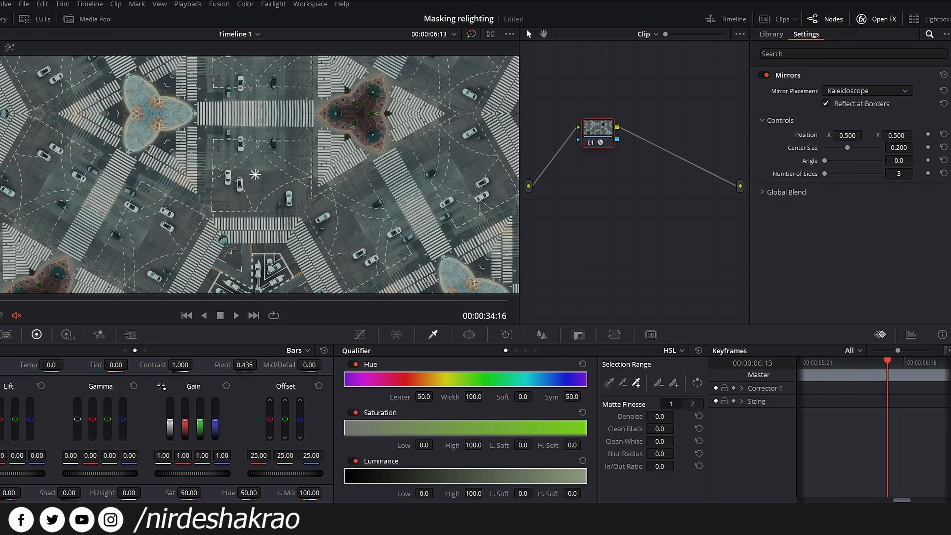
pyautogui.press('Home')
pyautogui.press('space')
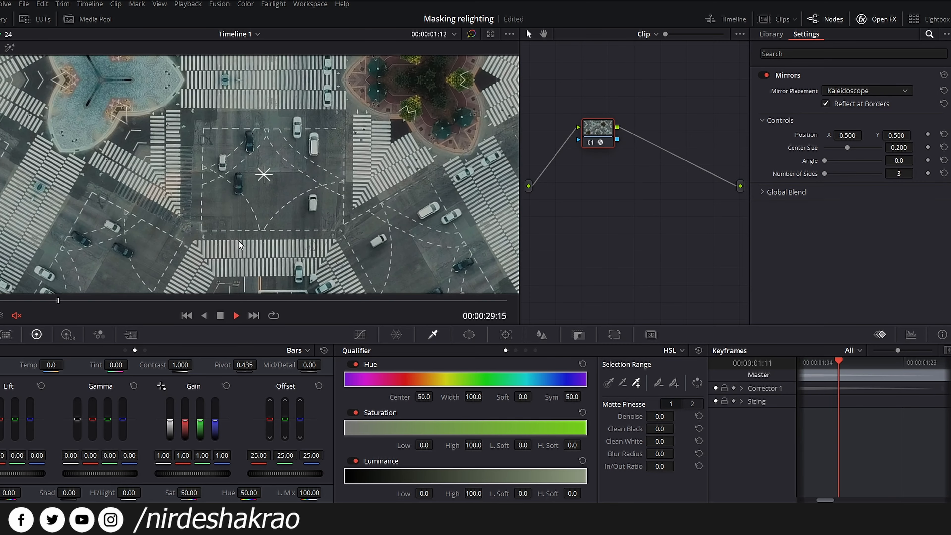
pyautogui.press('space')
# Step: Set the kaleidoscope's Center Size to 0.133, Angle to 115.6 and Position to X 0.437, Y 0.126, keeping 3 sides
pyautogui.moveTo(847, 148); pyautogui.dragTo(855, 148)
pyautogui.moveTo(824, 160); pyautogui.dragTo(859, 167)
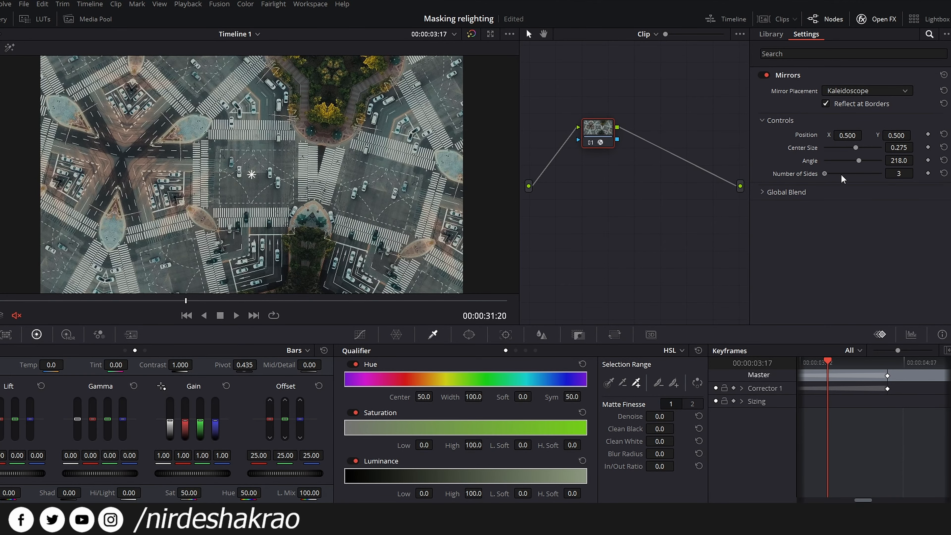
pyautogui.moveTo(824, 174); pyautogui.dragTo(798, 177)
pyautogui.moveTo(859, 160); pyautogui.dragTo(928, 136)
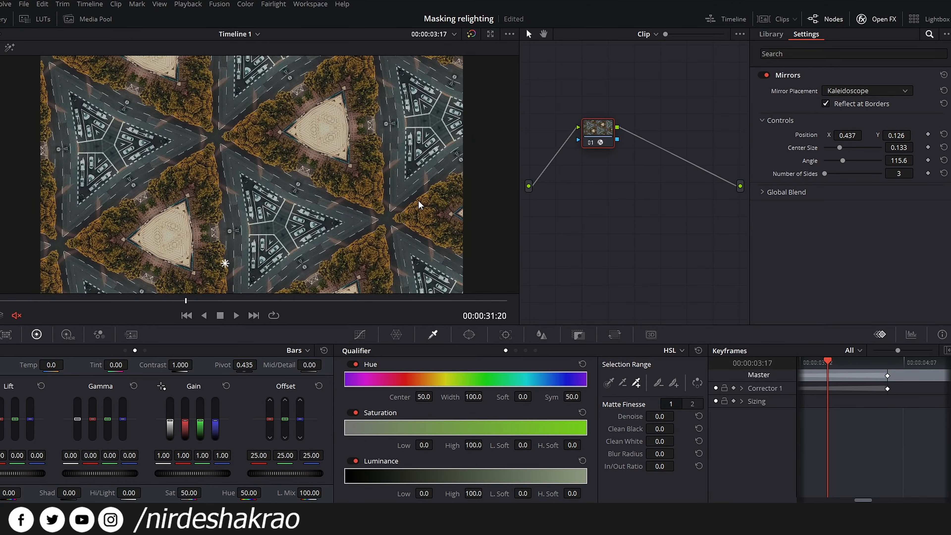
# Step: Preview the adjusted kaleidoscope in playback and return to the first frame of the clip
pyautogui.press('space')
pyautogui.press('space')
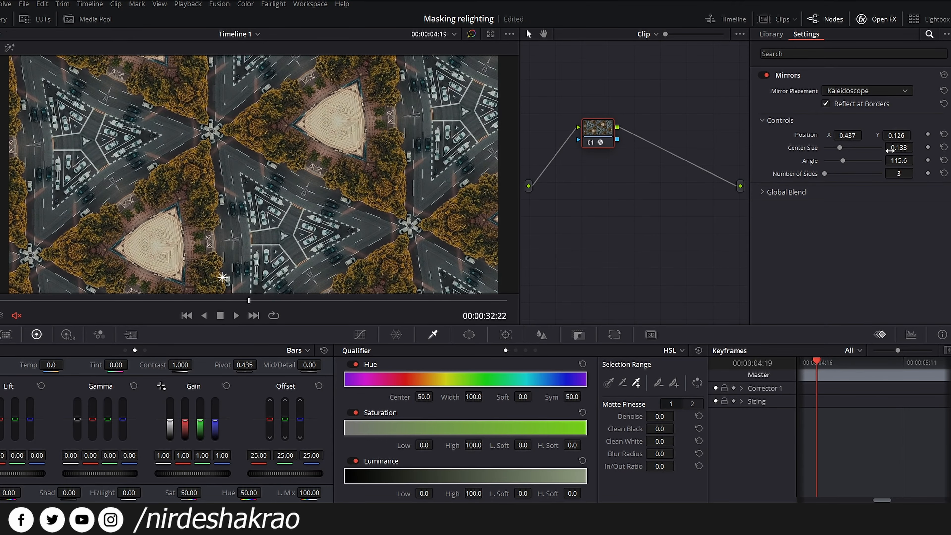
pyautogui.press('j')
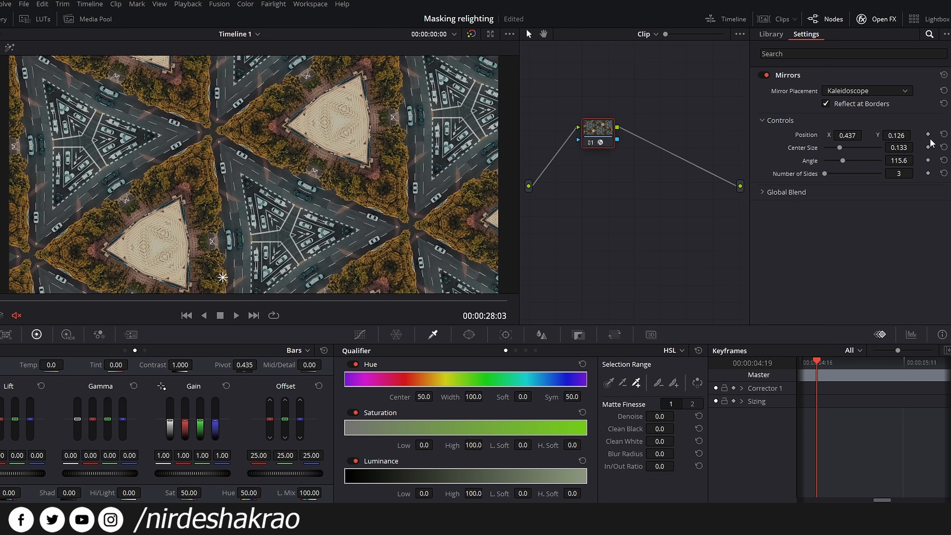
# Step: Keyframe the kaleidoscope's Position at the clip's first frame and set its Y to 0.403 at 00:00:01:10
pyautogui.click(928, 135)
pyautogui.press('space')
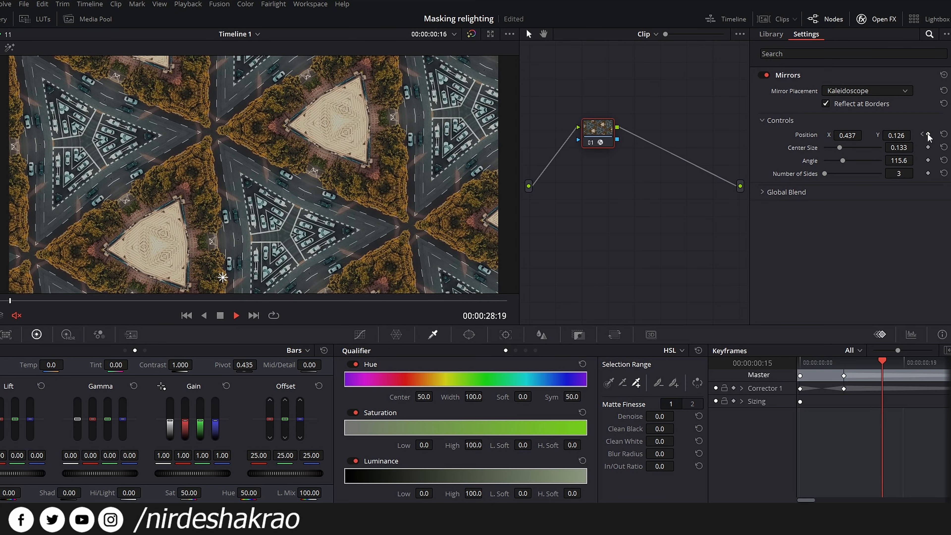
pyautogui.press('space')
pyautogui.moveTo(896, 135); pyautogui.dragTo(930, 135)
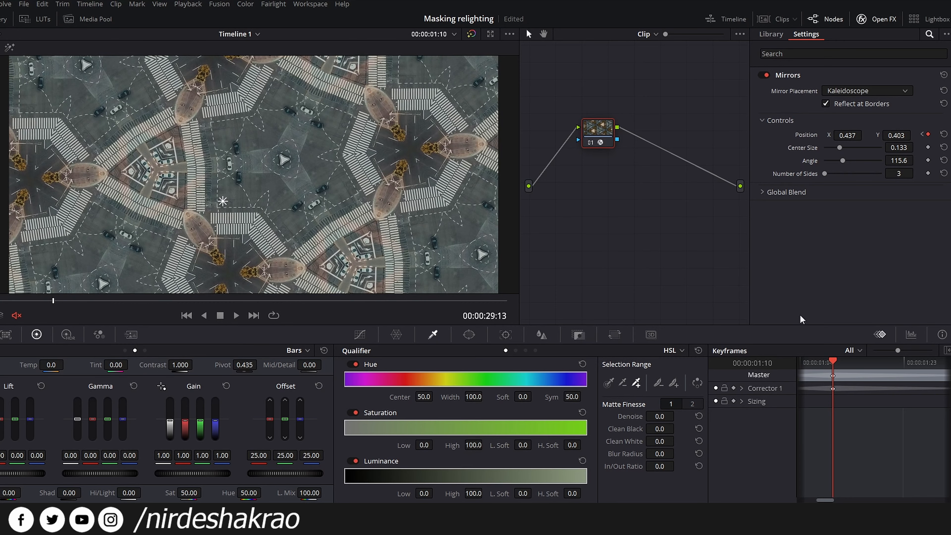
# Step: Play back the position animation of the kaleidoscope twice from earlier points in the clip
pyautogui.click(803, 372)
pyautogui.press('space')
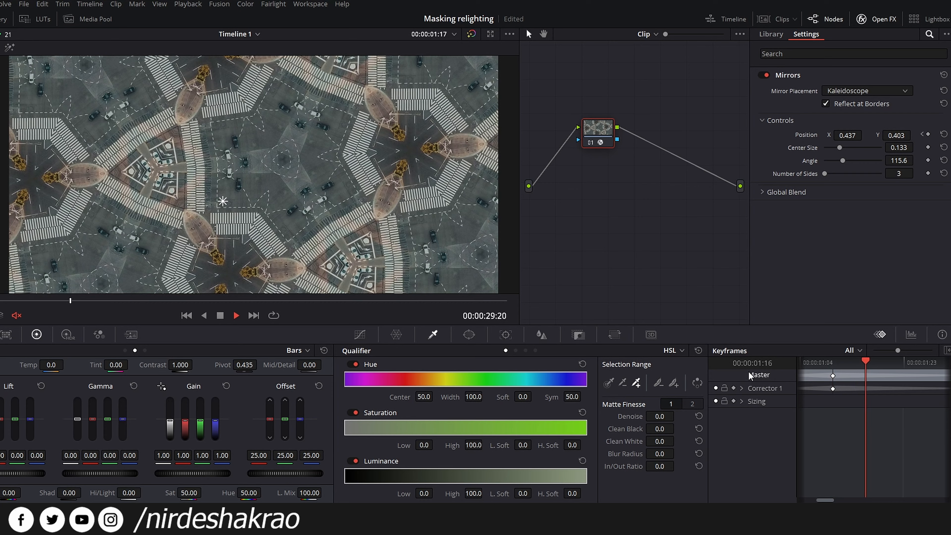
pyautogui.press('space')
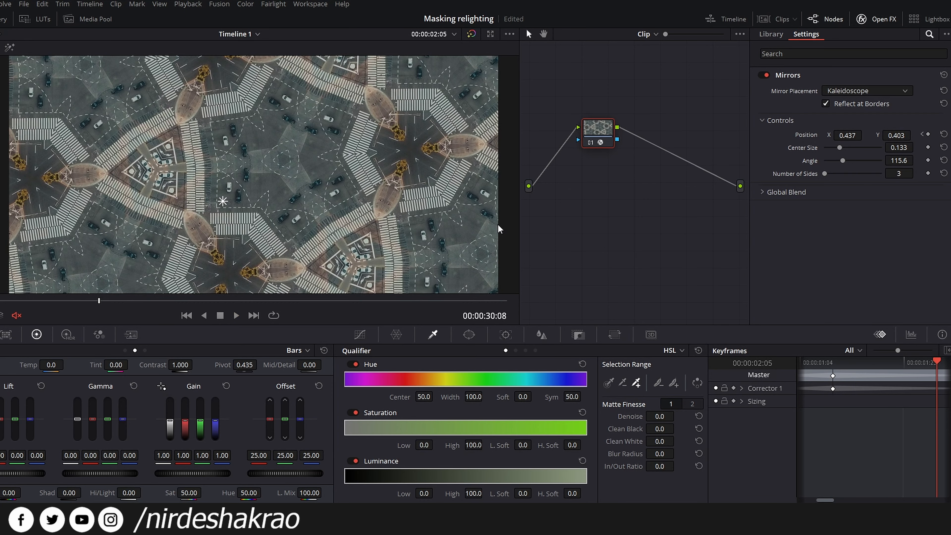
pyautogui.click(819, 369)
pyautogui.press('space')
pyautogui.press('space')
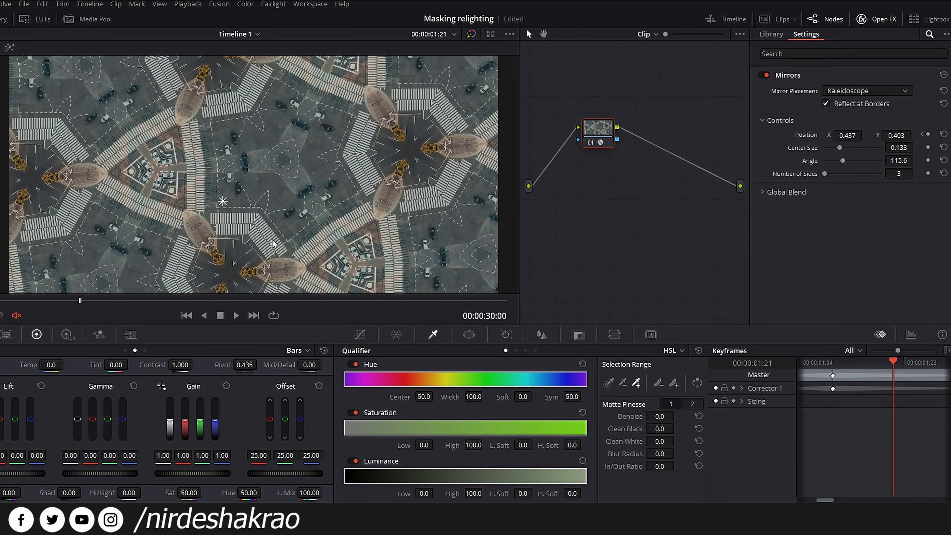
# Step: Change the Mirror Placement to Rosette and then back to Individual
pyautogui.click(851, 87)
pyautogui.click(840, 116)
pyautogui.click(846, 91)
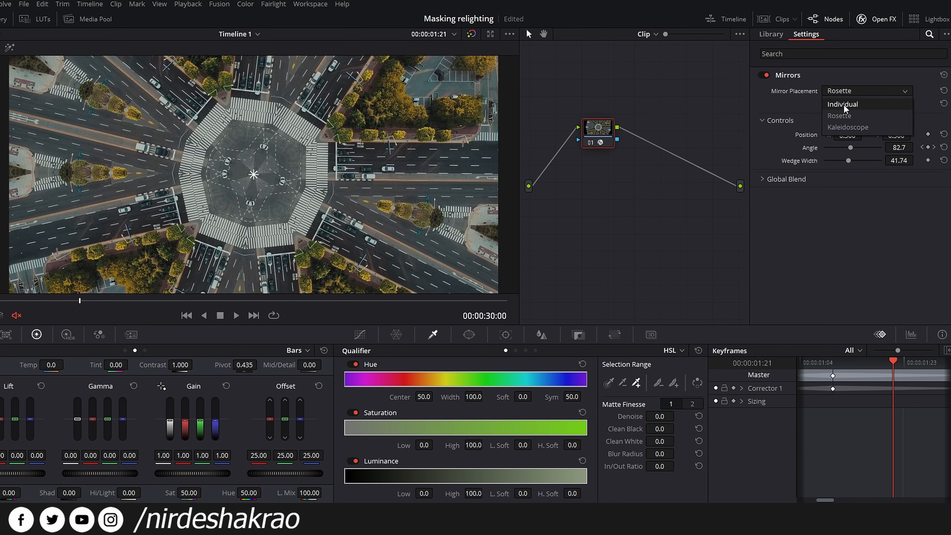
pyautogui.click(842, 105)
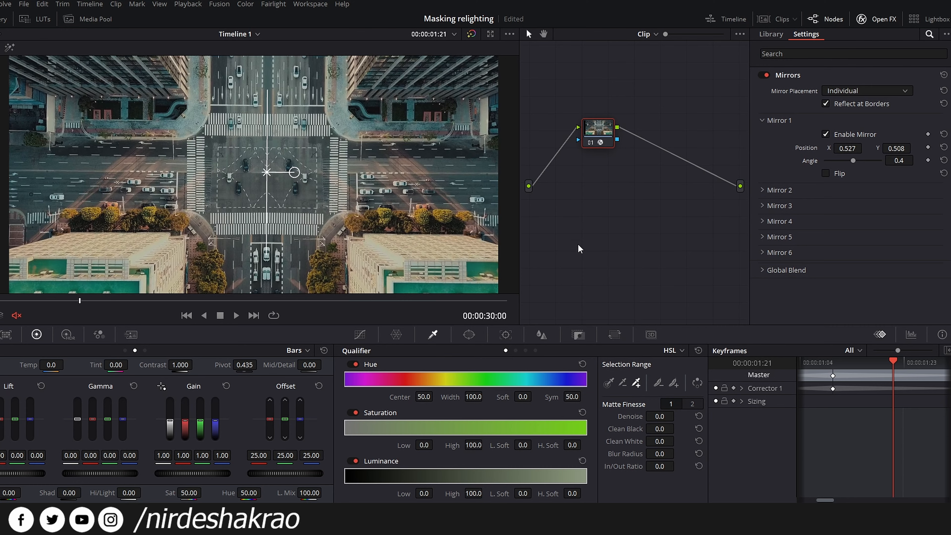
# Step: Go to the clip of the person reading in the corridor and apply the Vignette effect to node 05
pyautogui.click(764, 38)
pyautogui.scroll(-5, 858, 211)
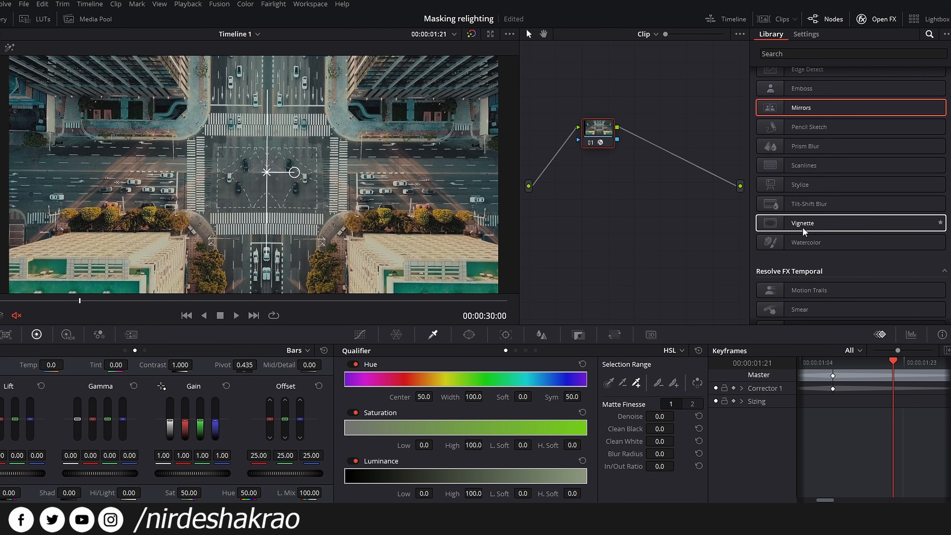
pyautogui.click(184, 318)
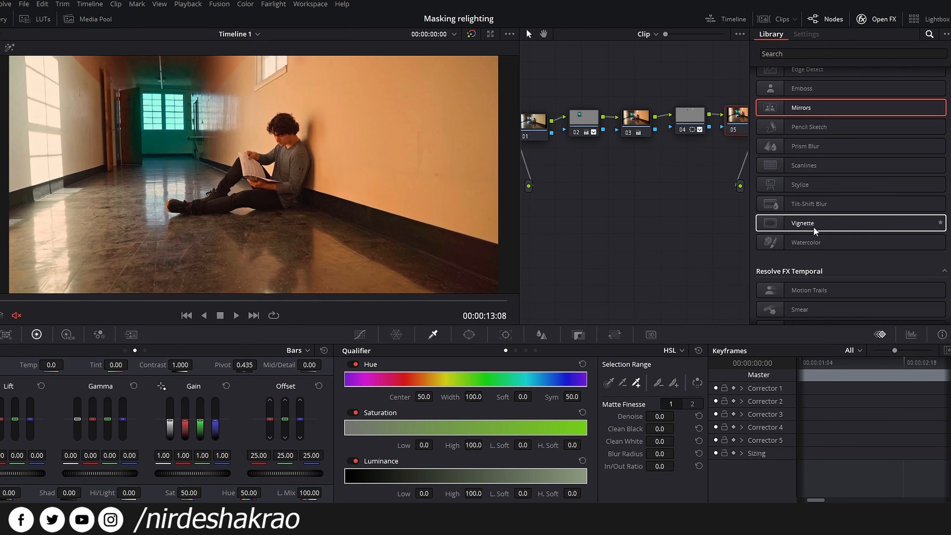
pyautogui.moveTo(873, 223); pyautogui.dragTo(736, 112)
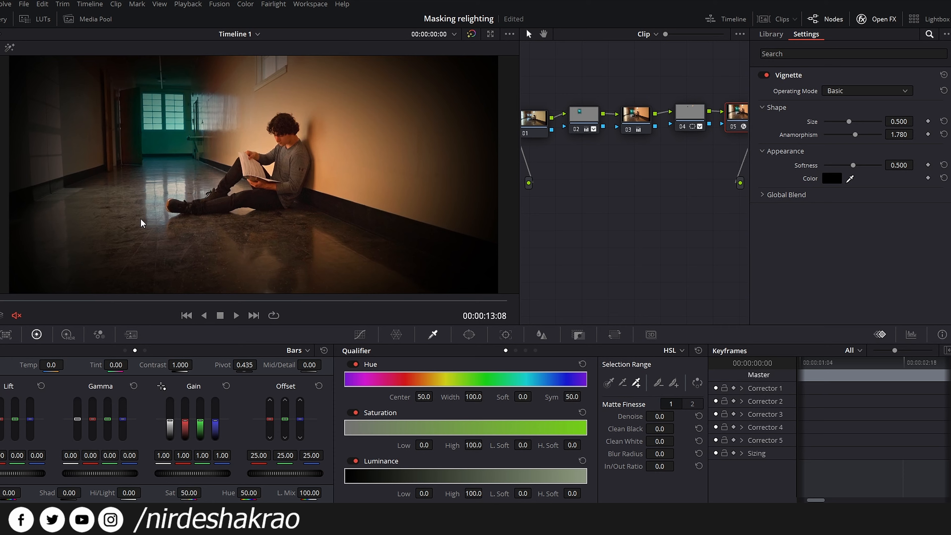
# Step: Increase the vignette's Softness and Size, and compare the image with the effect off and on
pyautogui.moveTo(852, 166); pyautogui.dragTo(871, 165)
pyautogui.moveTo(855, 122); pyautogui.dragTo(859, 123)
pyautogui.click(766, 76)
pyautogui.click(765, 76)
# Step: On the mermaid door clip, add a serial node after node 05 and apply the Watercolor effect to it
pyautogui.click(770, 34)
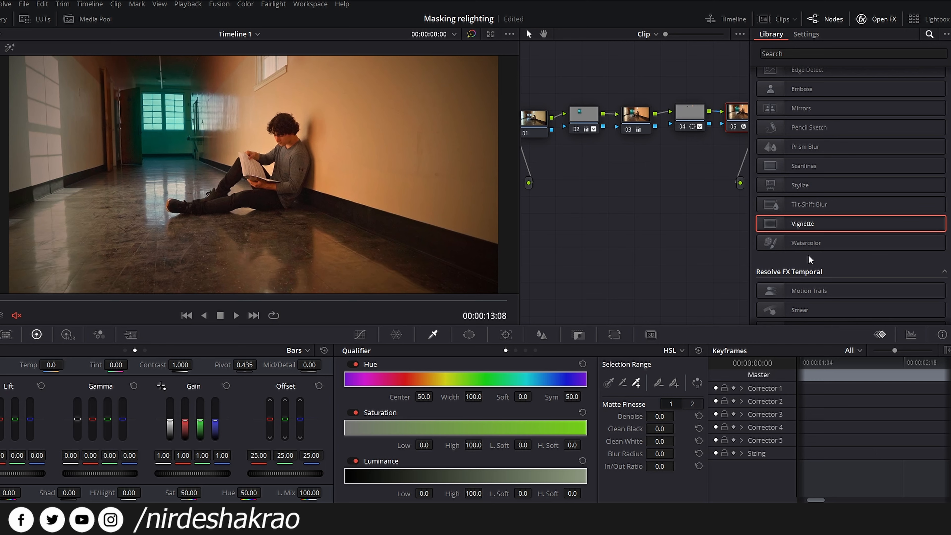
pyautogui.click(187, 315)
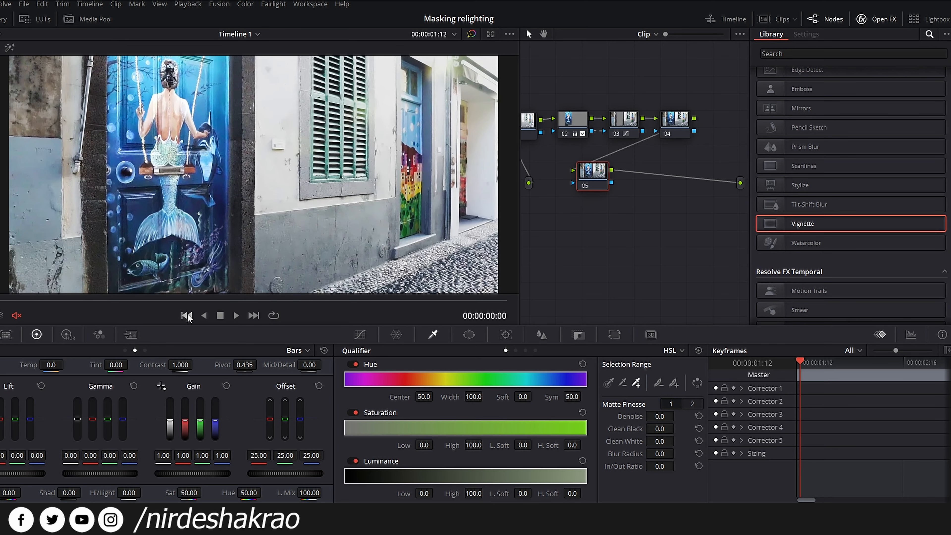
pyautogui.hotkey('alt', 's')
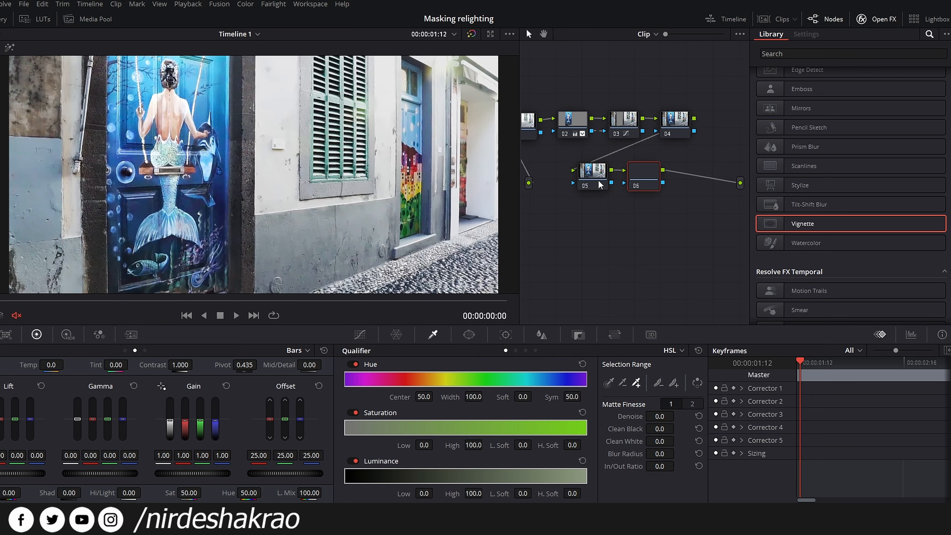
pyautogui.moveTo(796, 243); pyautogui.dragTo(656, 176)
pyautogui.scroll(5, 176, 233)
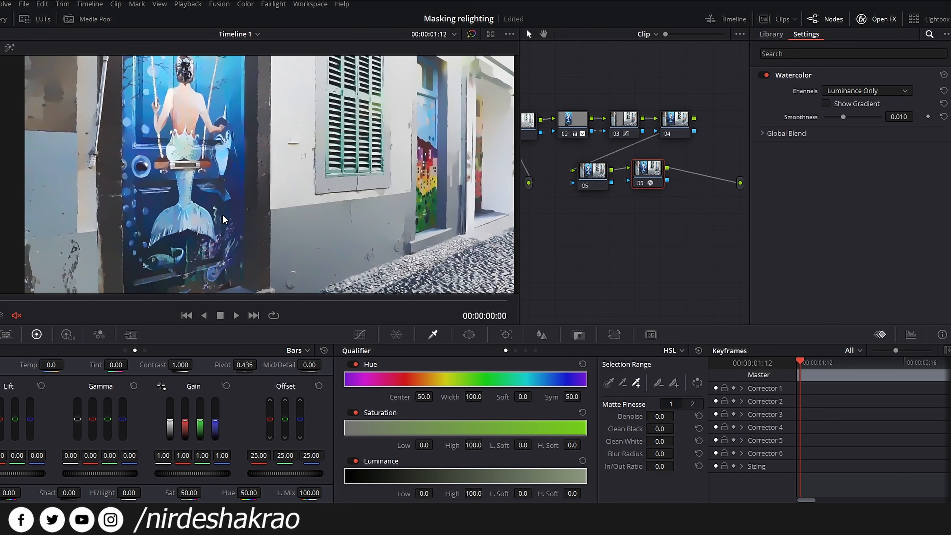
# Step: Preview the watercolor look in playback, scrub to 00:00:10:00 and compare the frame with the effect off and on
pyautogui.scroll(-5, 230, 218)
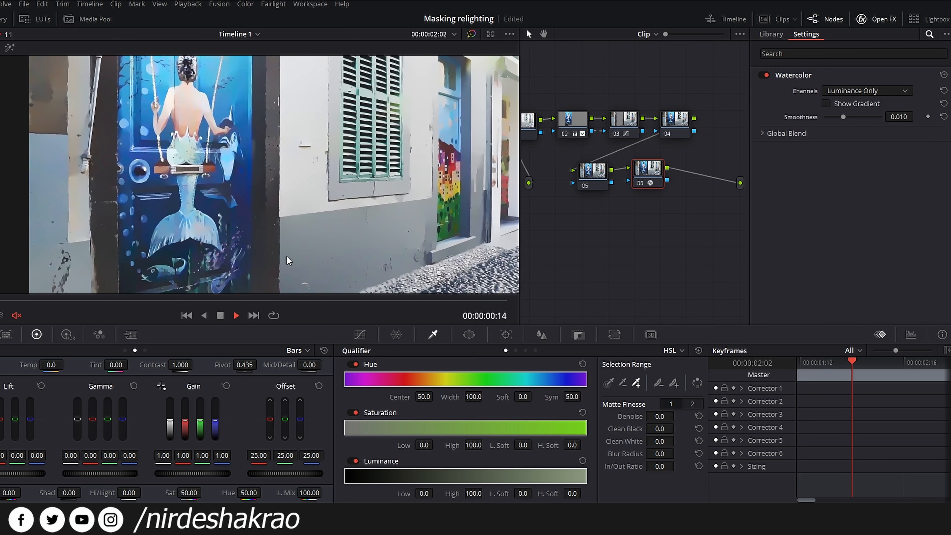
pyautogui.press('space')
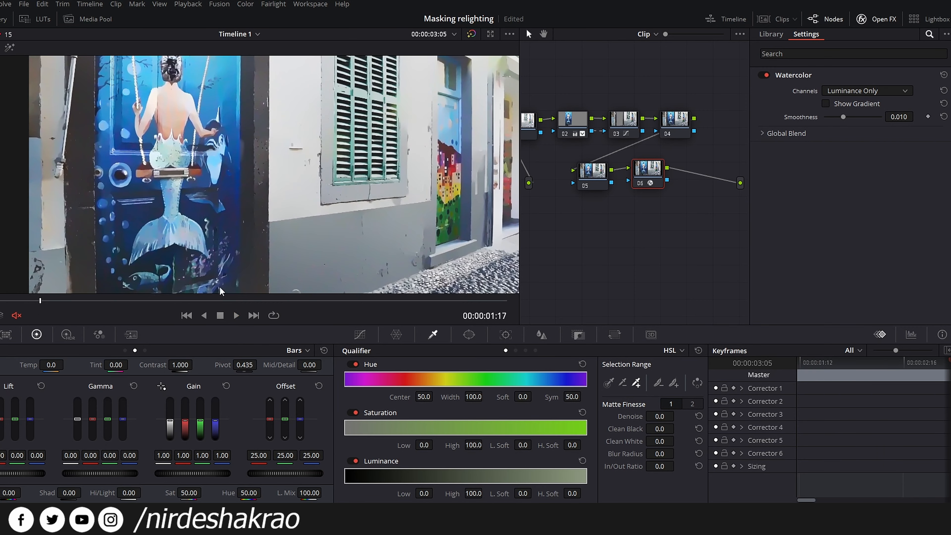
pyautogui.moveTo(250, 300); pyautogui.dragTo(314, 300)
pyautogui.click(766, 75)
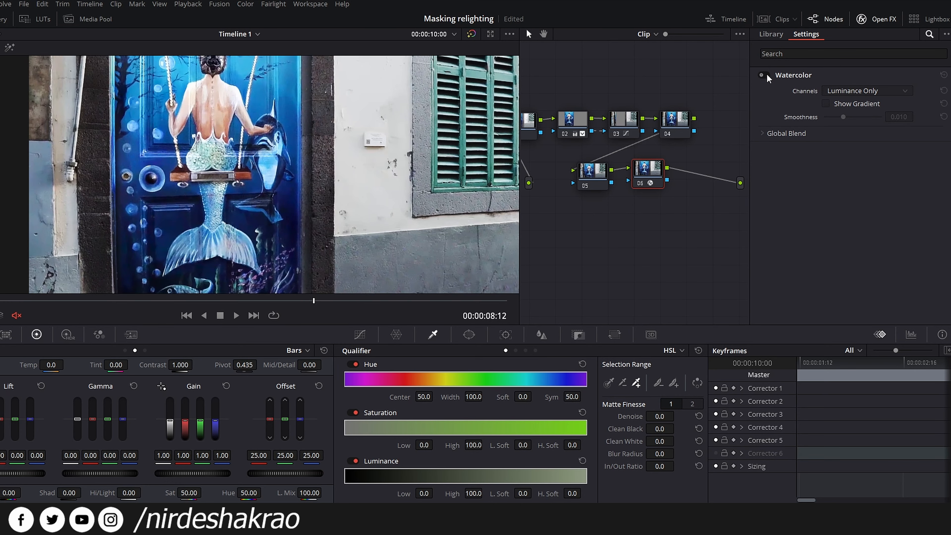
pyautogui.click(766, 75)
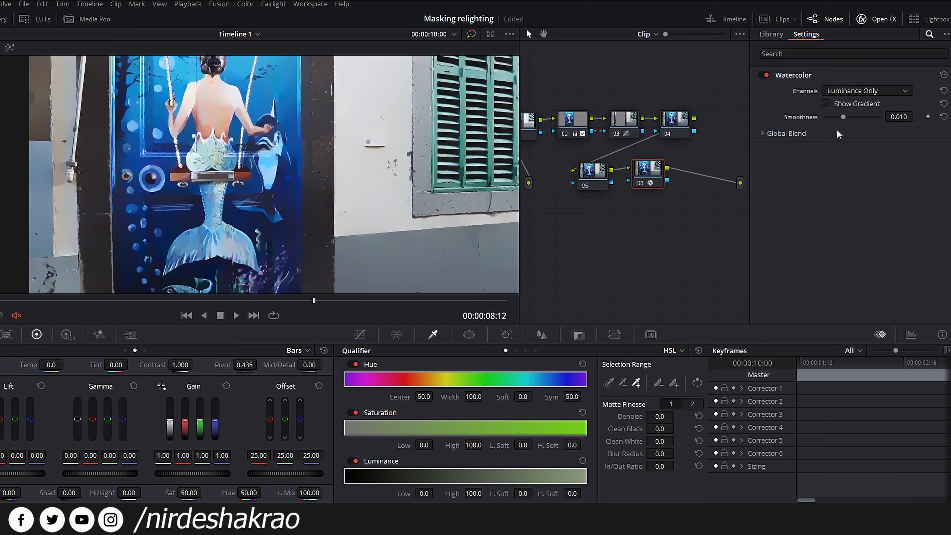
# Step: Try Watercolor Smoothness values of 0.030 and 0.000, and reset the setting to its default
pyautogui.moveTo(845, 118); pyautogui.dragTo(898, 118)
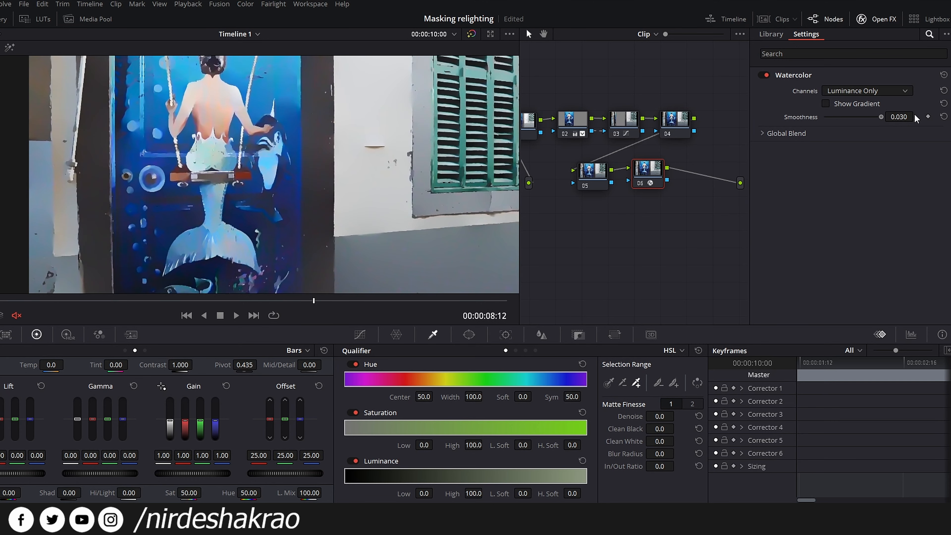
pyautogui.moveTo(880, 116); pyautogui.dragTo(824, 117)
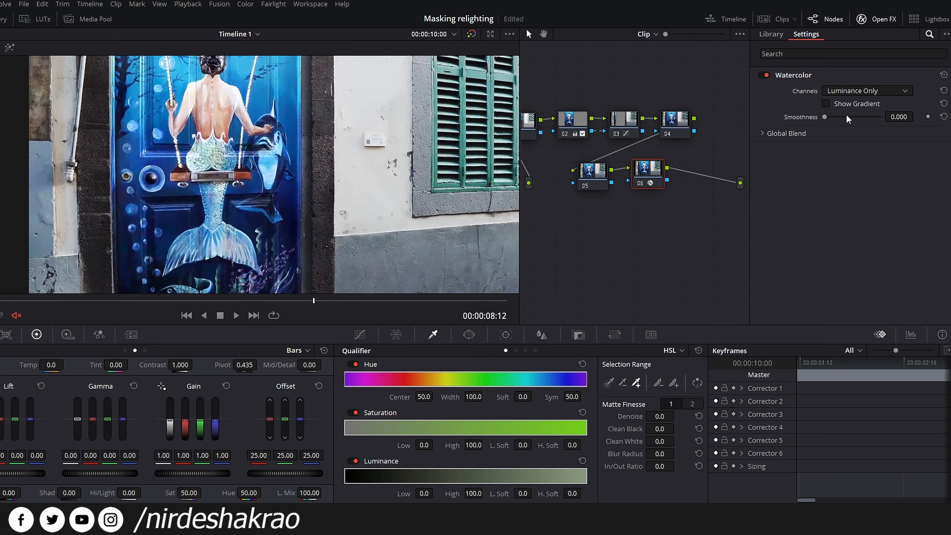
pyautogui.click(943, 117)
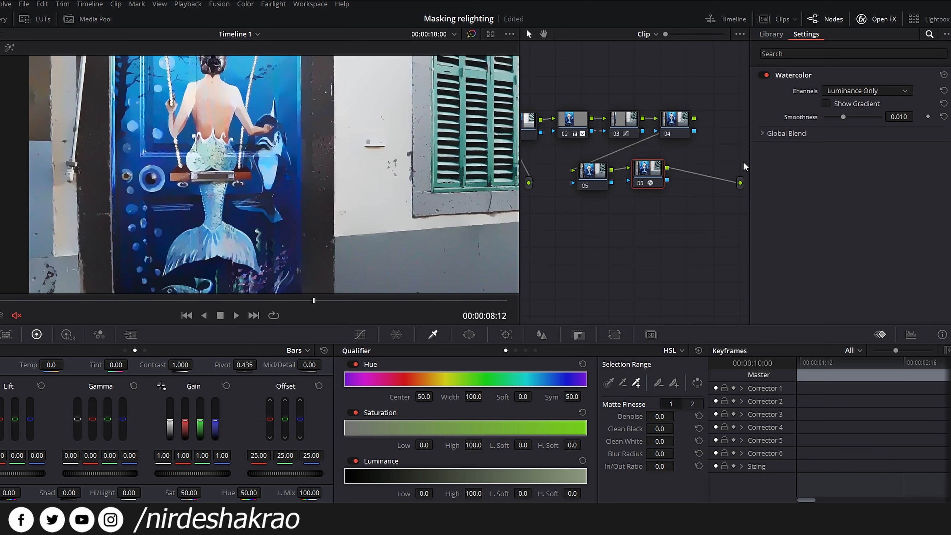
# Step: Try the RGB option for the Watercolor Channels and return to Luminance Only
pyautogui.click(886, 90)
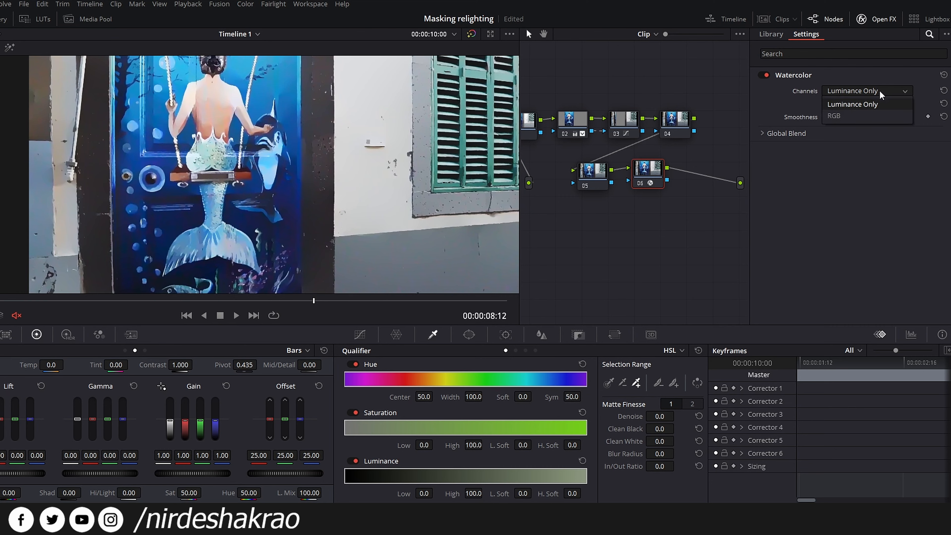
pyautogui.click(856, 115)
pyautogui.click(875, 90)
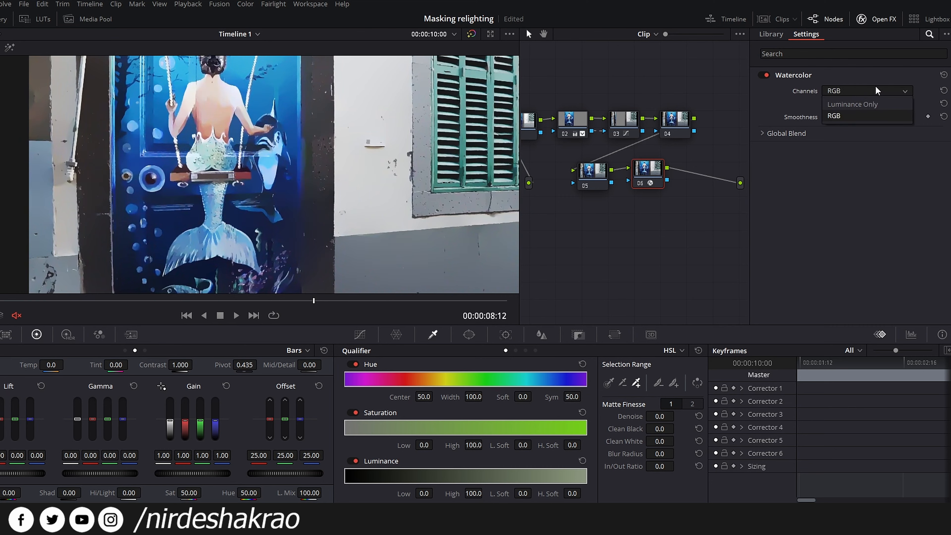
pyautogui.click(855, 105)
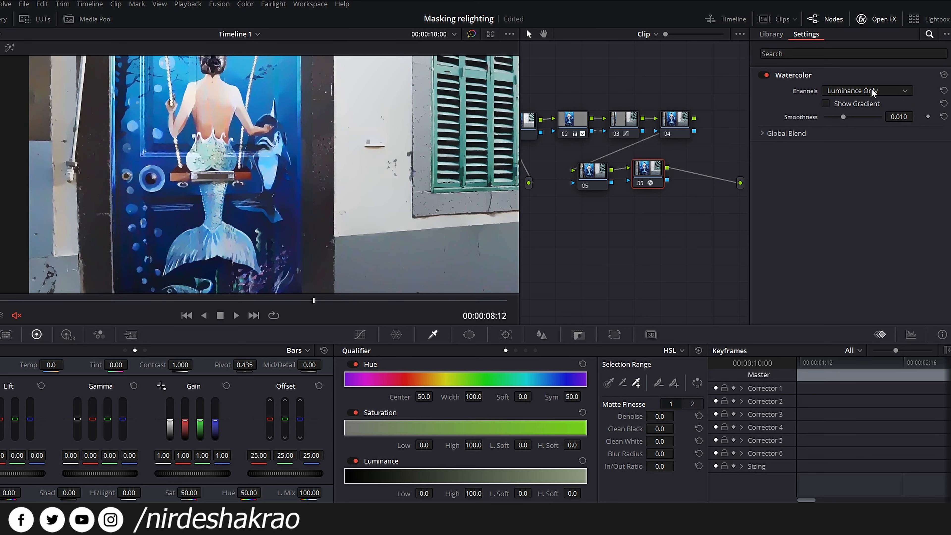
# Step: Show the Watercolor gradient and switch its Channels to RGB to examine the outlines up close
pyautogui.click(826, 105)
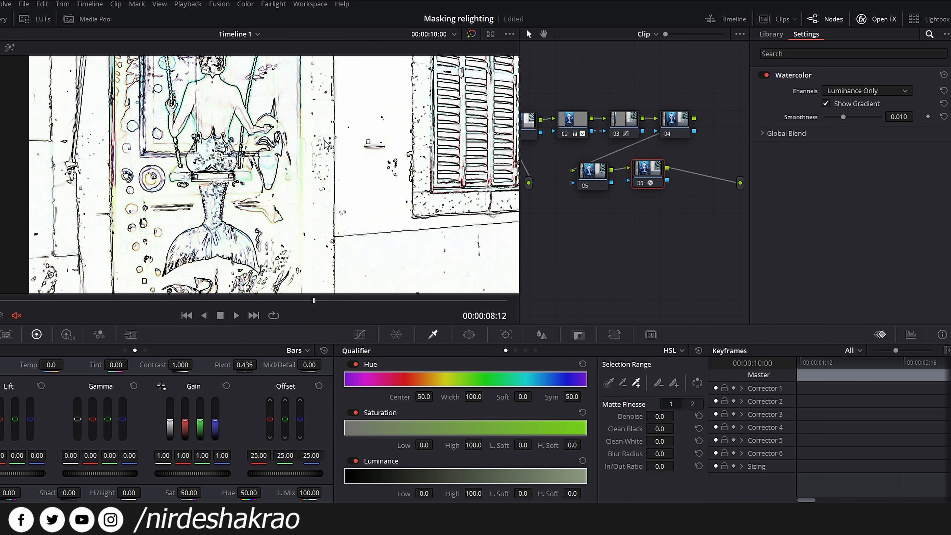
pyautogui.scroll(-5, 325, 143)
pyautogui.scroll(2, 332, 152)
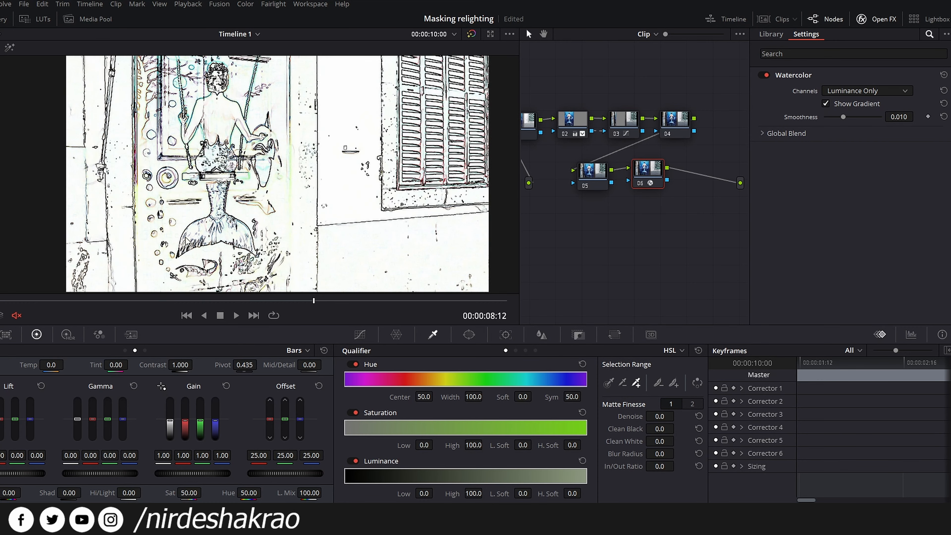
pyautogui.click(872, 93)
pyautogui.click(839, 114)
pyautogui.scroll(3, 173, 139)
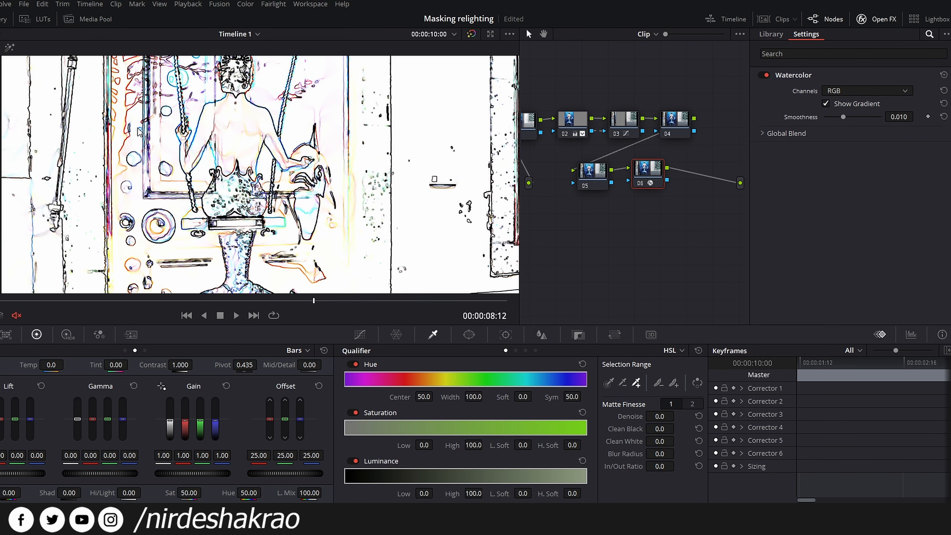
# Step: Set the Channels back to Luminance Only, hide the gradient and scrub to 00:00:10:02
pyautogui.click(857, 92)
pyautogui.click(857, 105)
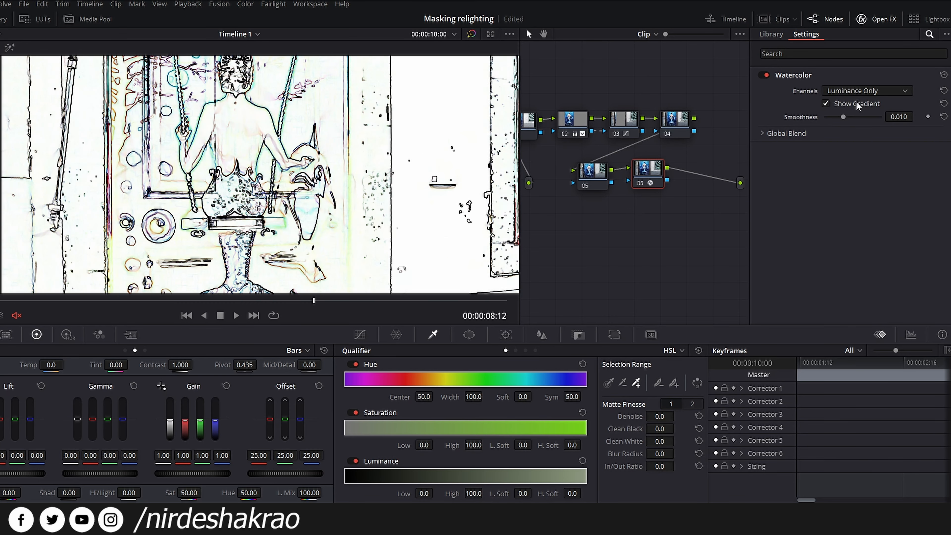
pyautogui.click(825, 102)
pyautogui.scroll(-3, 433, 239)
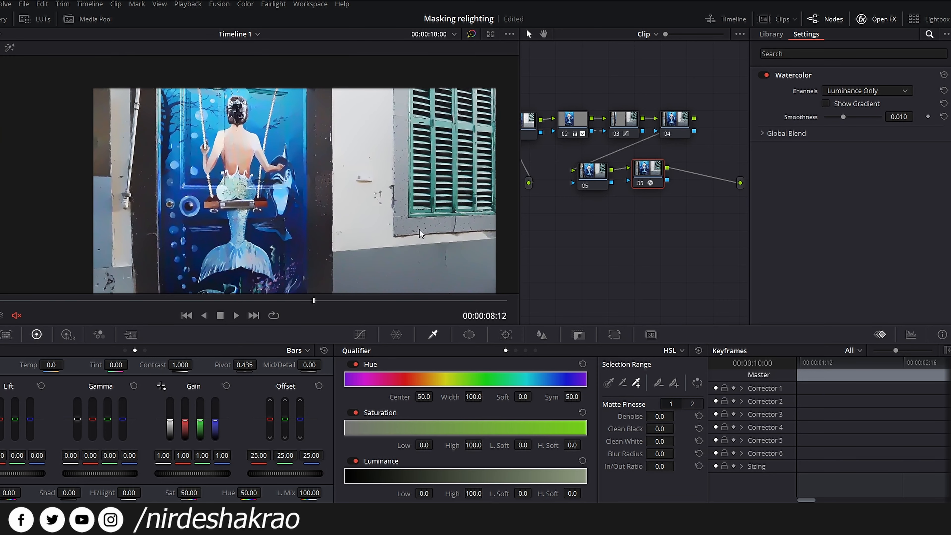
pyautogui.scroll(-2, 420, 230)
pyautogui.moveTo(292, 300); pyautogui.dragTo(318, 301)
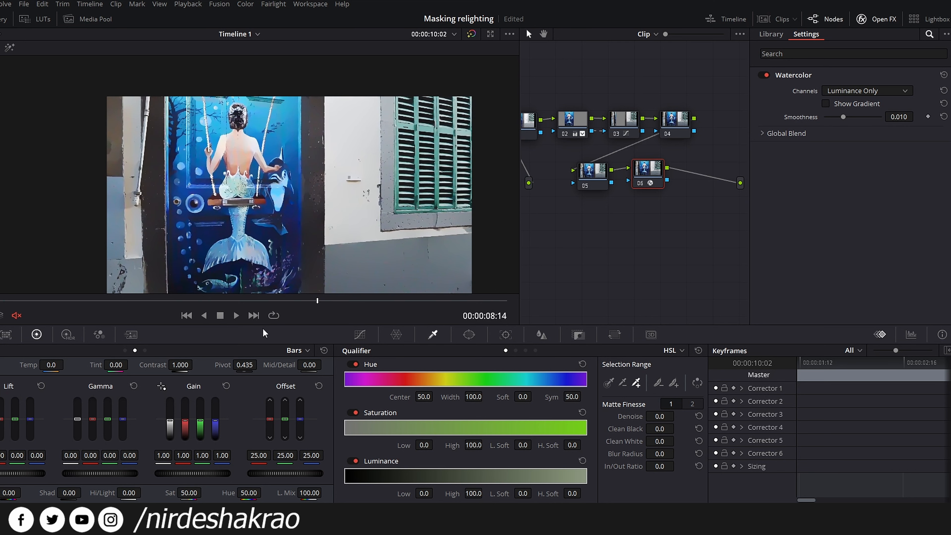
# Step: Go to the clip of the woman standing in the grass field and apply the Watercolor effect to node 01
pyautogui.click(253, 315)
pyautogui.click(253, 316)
pyautogui.click(253, 315)
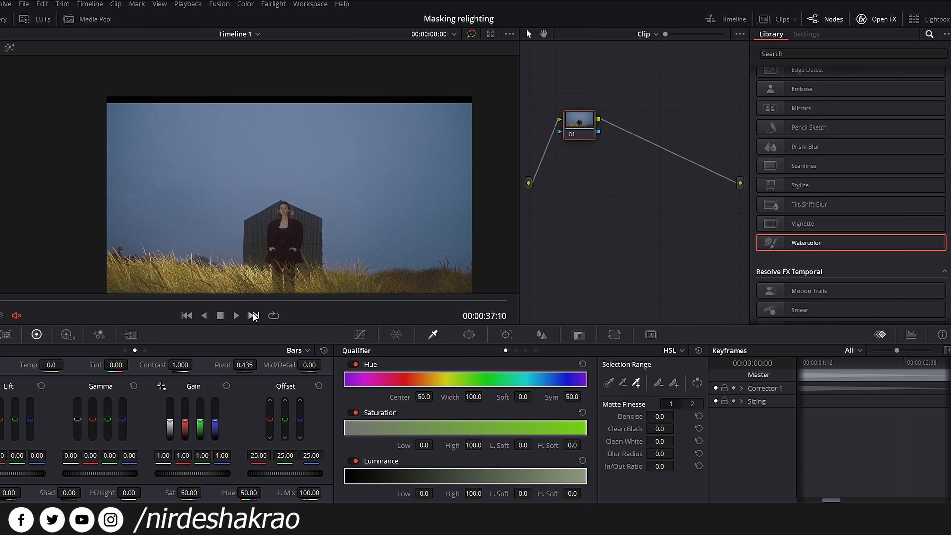
pyautogui.click(187, 316)
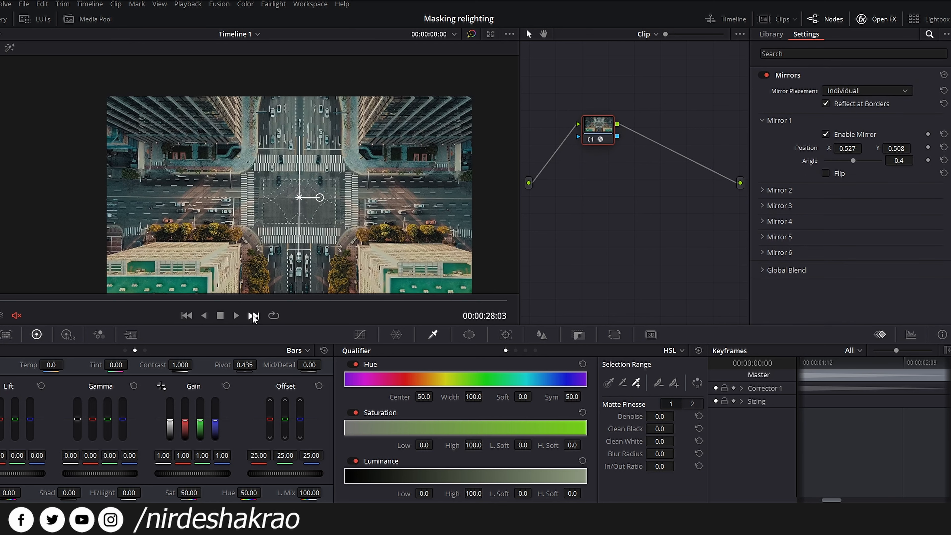
pyautogui.click(253, 316)
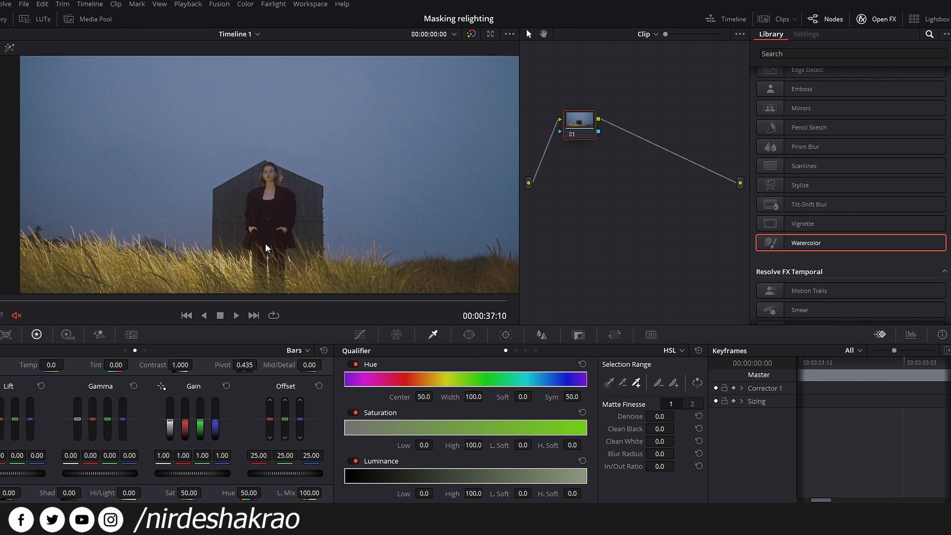
pyautogui.moveTo(265, 244); pyautogui.dragTo(243, 244)
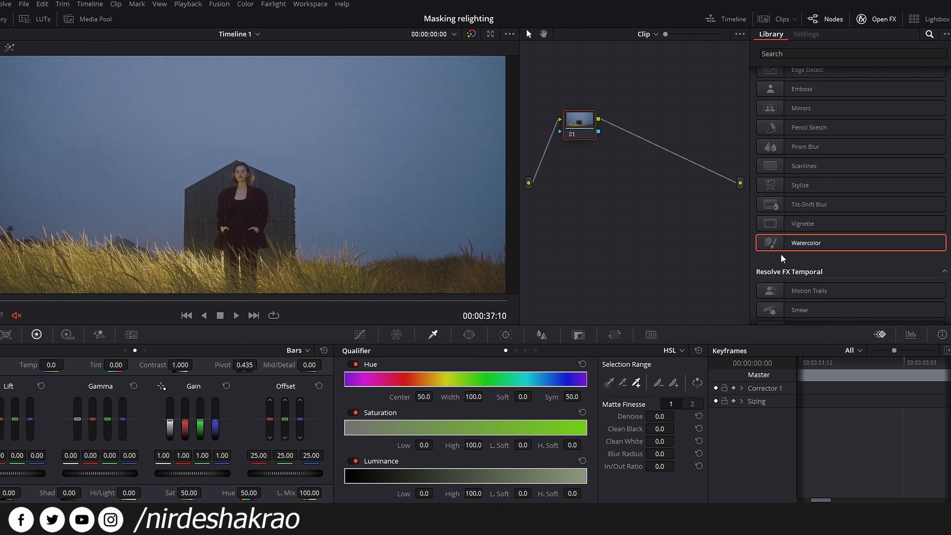
pyautogui.moveTo(801, 248); pyautogui.dragTo(580, 129)
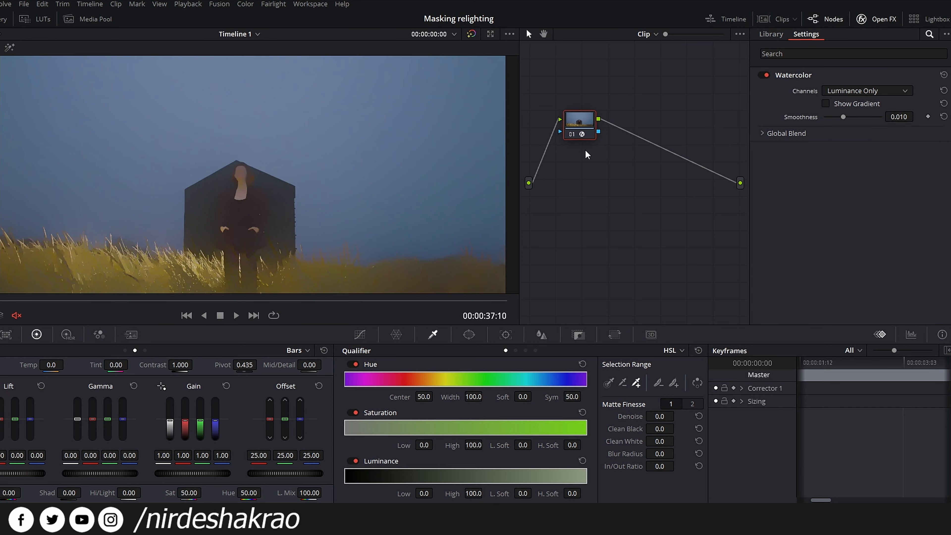
# Step: Play the Watercolor clip of the woman in the grass field in short stretches to examine the painted look
pyautogui.press('space')
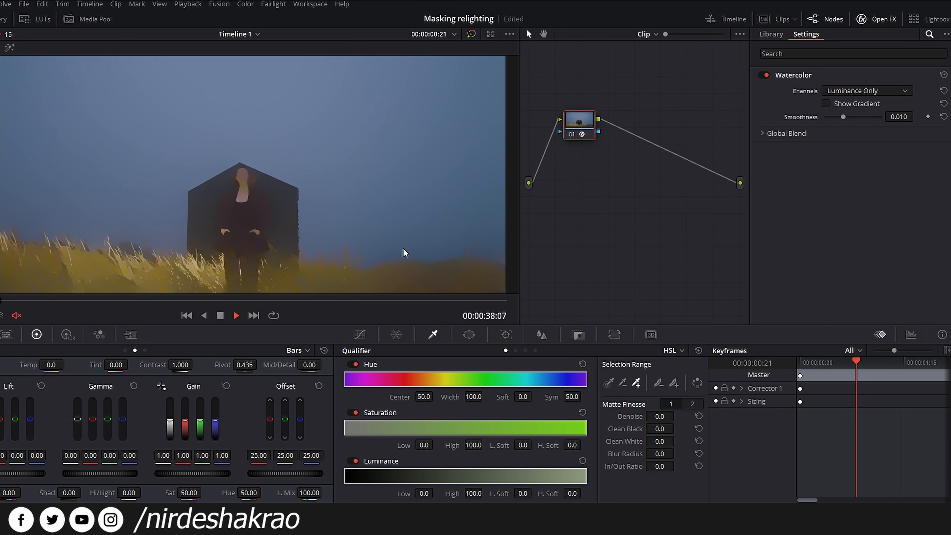
pyautogui.press('space')
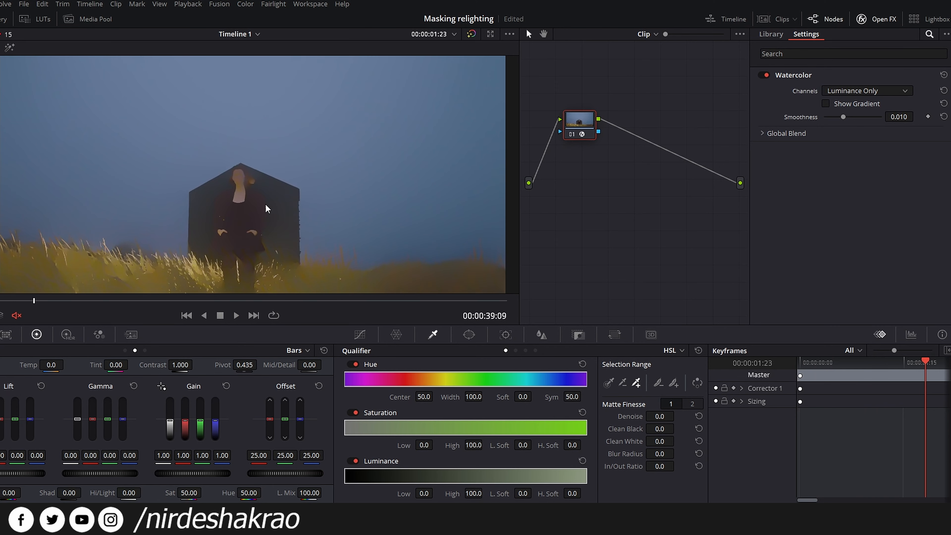
pyautogui.press('space')
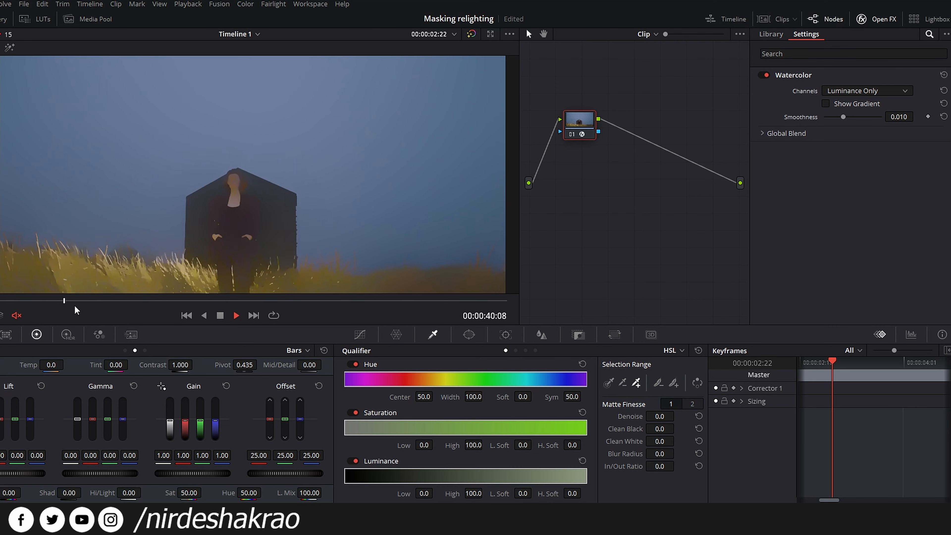
pyautogui.press('space')
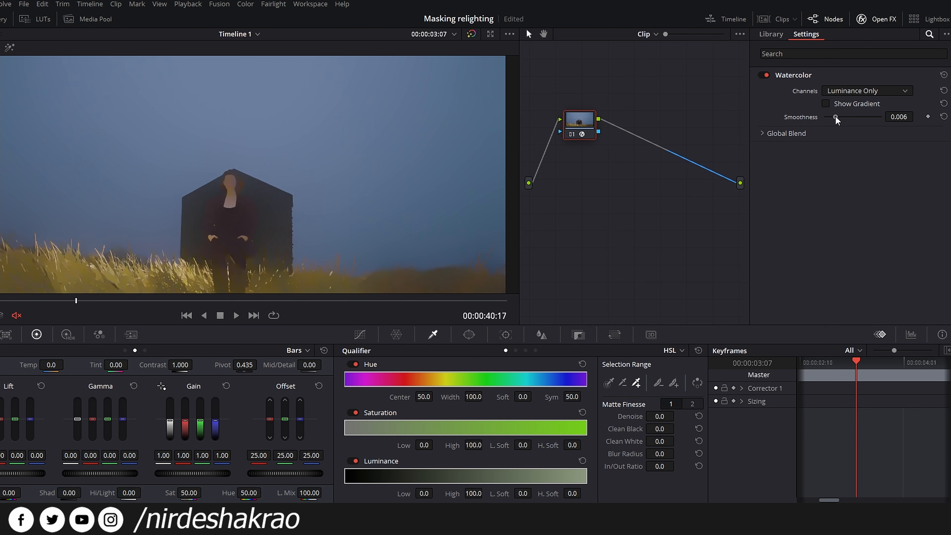
# Step: Try different Watercolor Smoothness values during playback, including 0.024 and 0.006
pyautogui.moveTo(835, 116); pyautogui.dragTo(829, 115)
pyautogui.press('space')
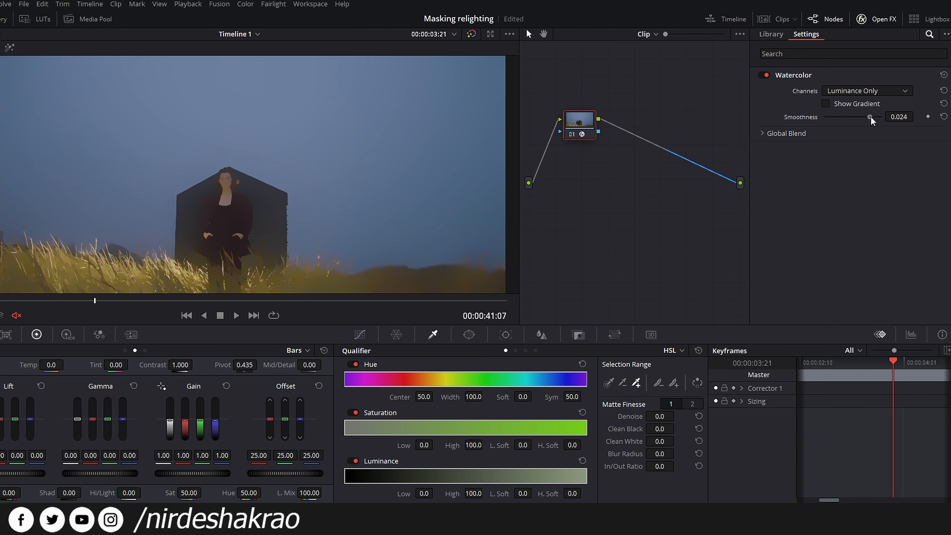
pyautogui.moveTo(866, 117); pyautogui.dragTo(836, 114)
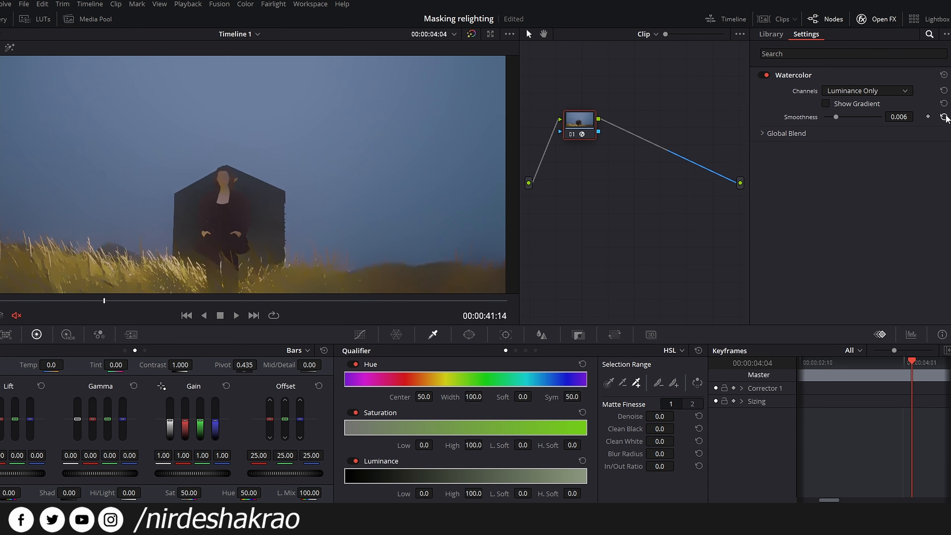
# Step: Try another Watercolor Channels option, return to Luminance Only and reset the Smoothness to 0.010
pyautogui.click(902, 90)
pyautogui.click(862, 114)
pyautogui.click(880, 92)
pyautogui.click(864, 105)
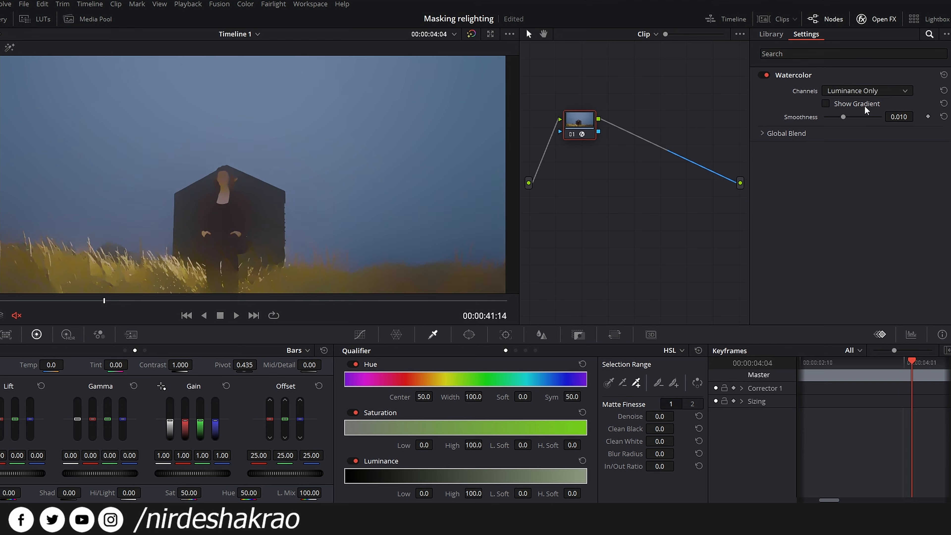
# Step: Play the clip and examine the painted grass and the woman up close in the viewer
pyautogui.press('space')
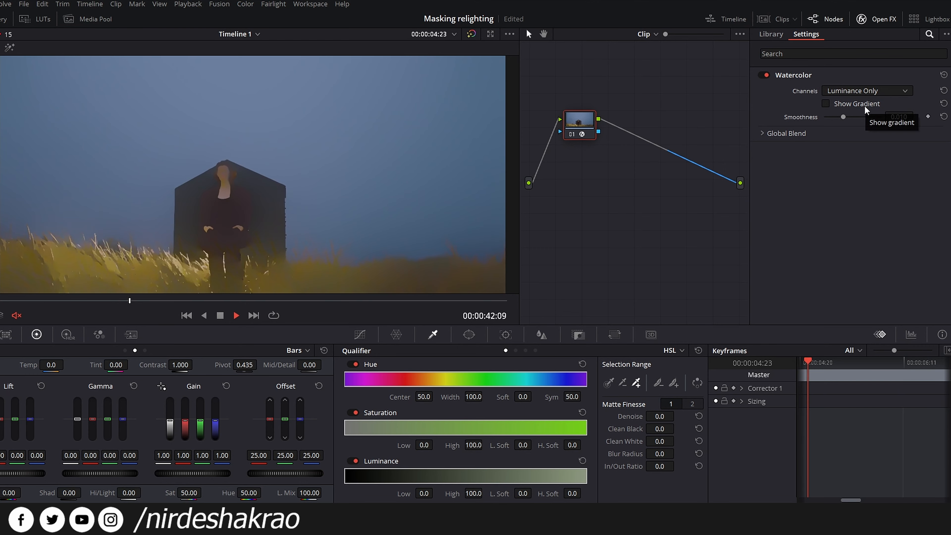
pyautogui.press('space')
pyautogui.moveTo(117, 259); pyautogui.dragTo(188, 215)
pyautogui.scroll(2, 189, 217)
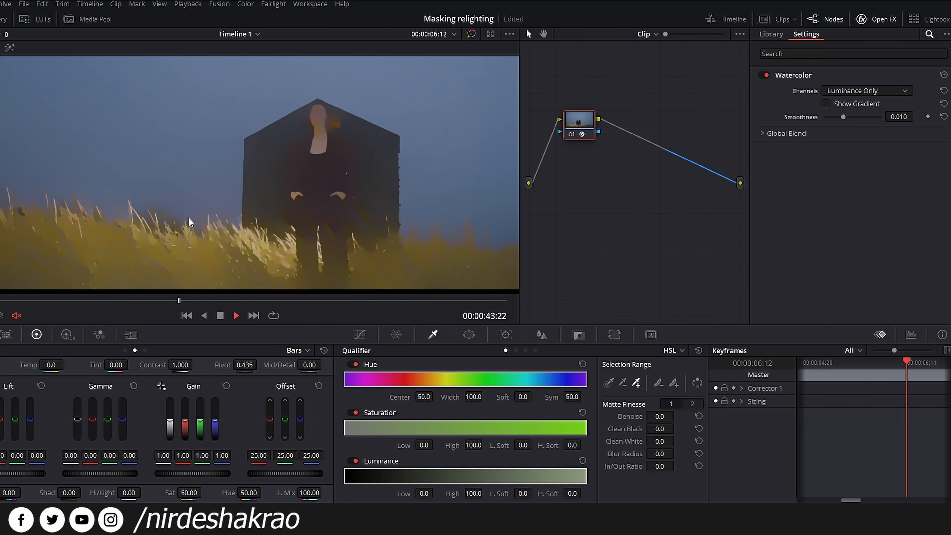
pyautogui.press('space')
pyautogui.scroll(-3, 285, 206)
pyautogui.scroll(1, 265, 239)
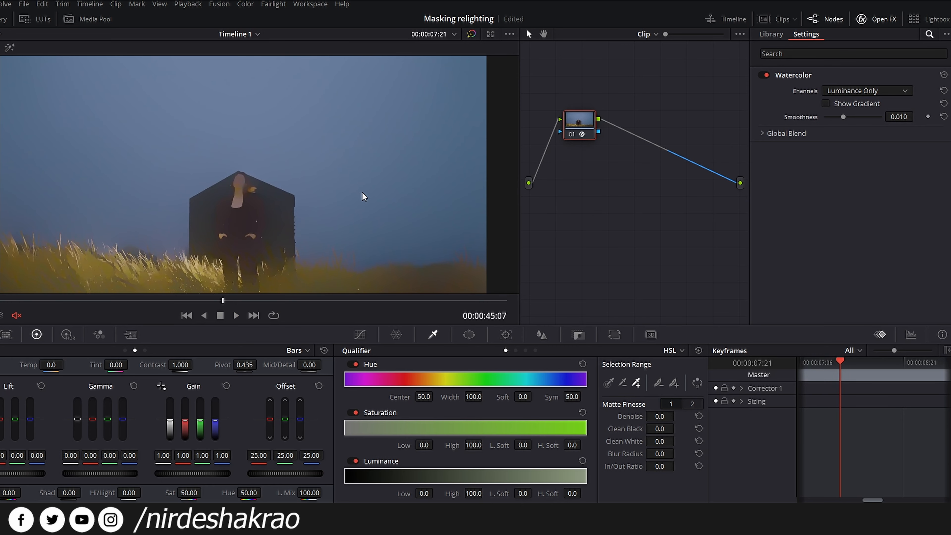
# Step: Find the Resolve FX Temporal group in the effects library, then go to the clip of the man in profile and play it
pyautogui.click(768, 36)
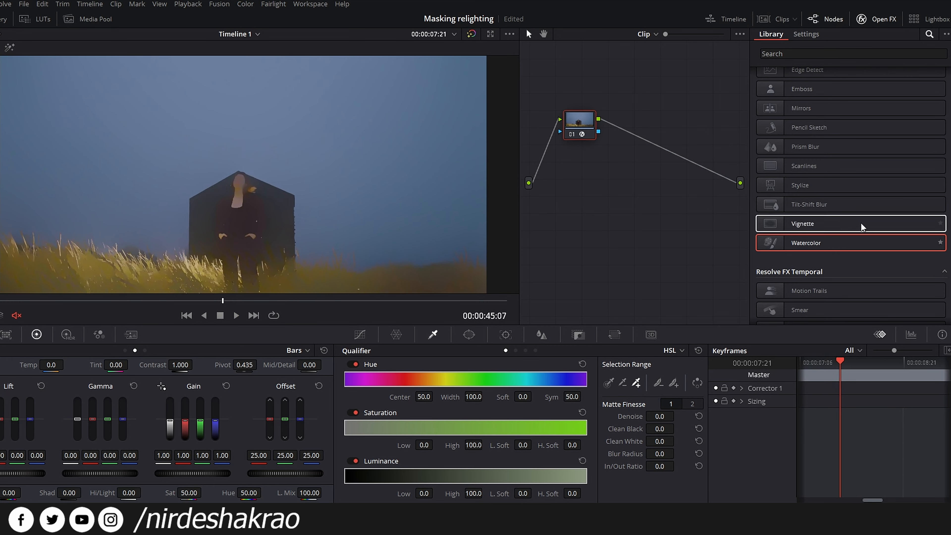
pyautogui.scroll(-1, 863, 206)
pyautogui.scroll(-3, 864, 208)
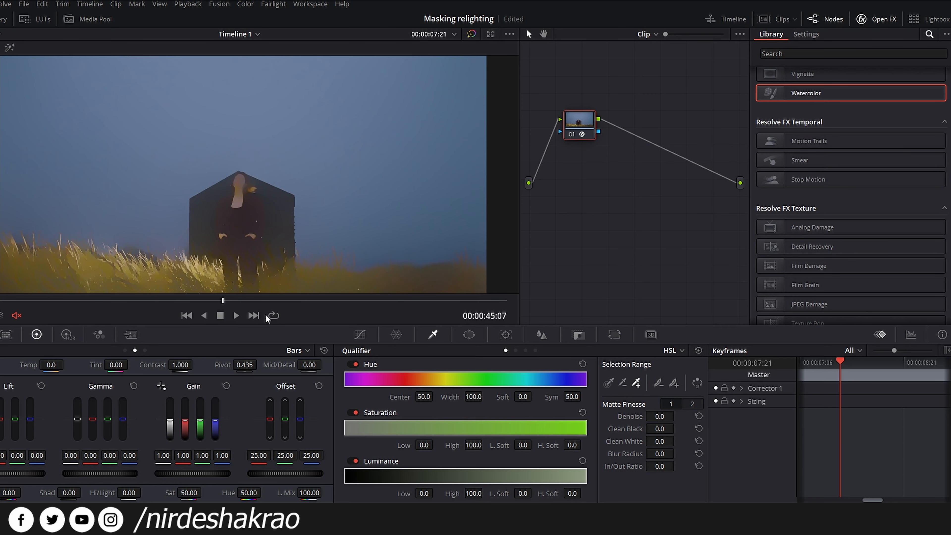
pyautogui.click(257, 315)
pyautogui.scroll(-3, 216, 218)
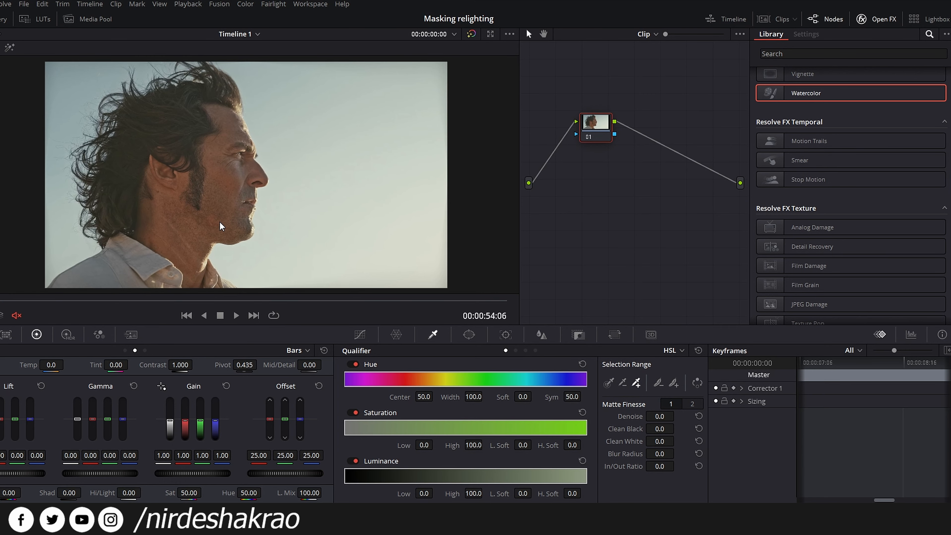
pyautogui.press('space')
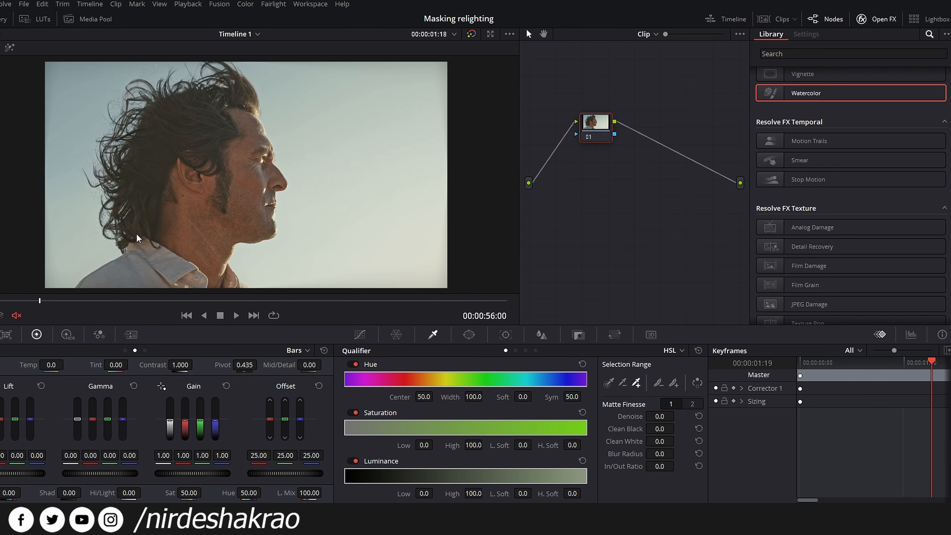
pyautogui.press('space')
pyautogui.press('space')
# Step: Try the Stop Motion effect on node 01 by playing the clip from its start, and remove the effect from the node
pyautogui.moveTo(813, 183); pyautogui.dragTo(595, 129)
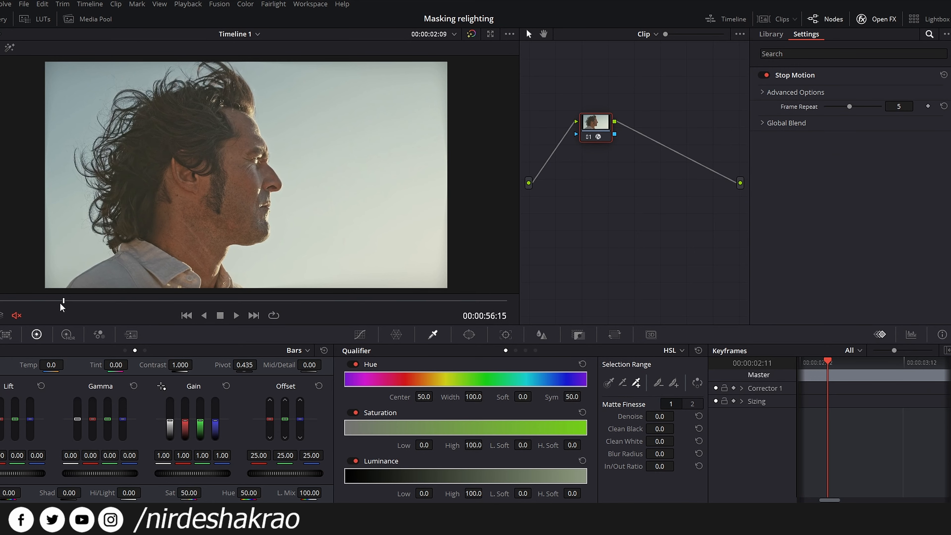
pyautogui.moveTo(72, 299); pyautogui.dragTo(2, 300)
pyautogui.press('space')
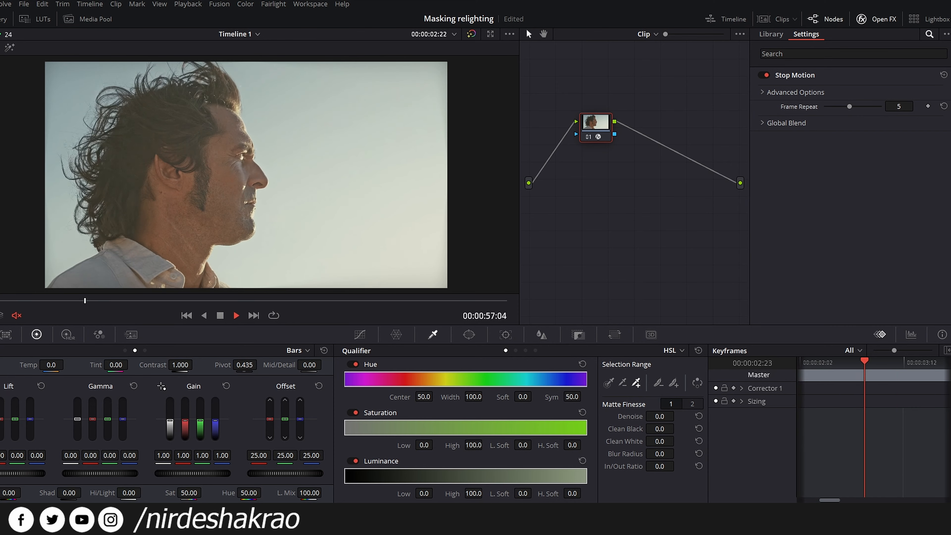
pyautogui.rightClick(607, 131)
pyautogui.click(613, 135)
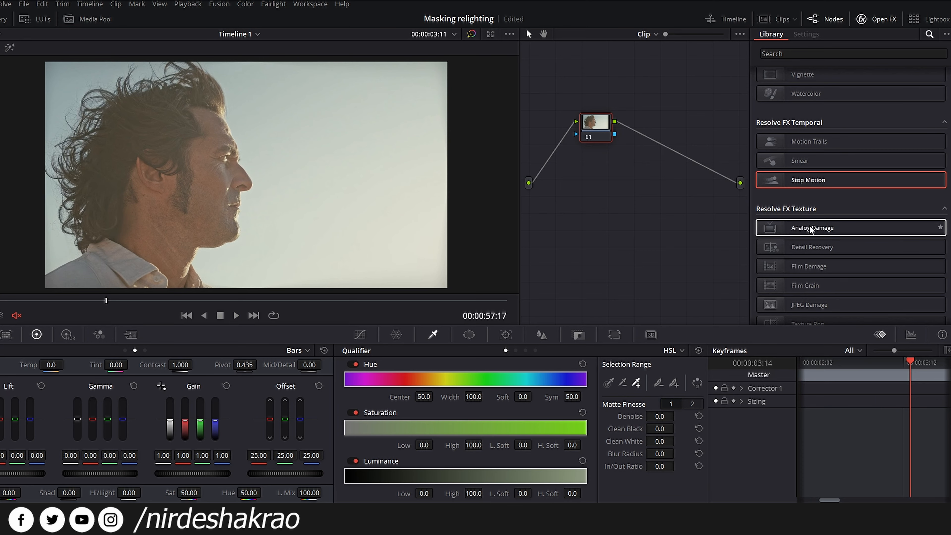
# Step: Apply the Film Damage effect to node 01 and set its Focal Factor to 0.340 and Dirt Density to 5
pyautogui.moveTo(819, 263); pyautogui.dragTo(598, 125)
pyautogui.press('space')
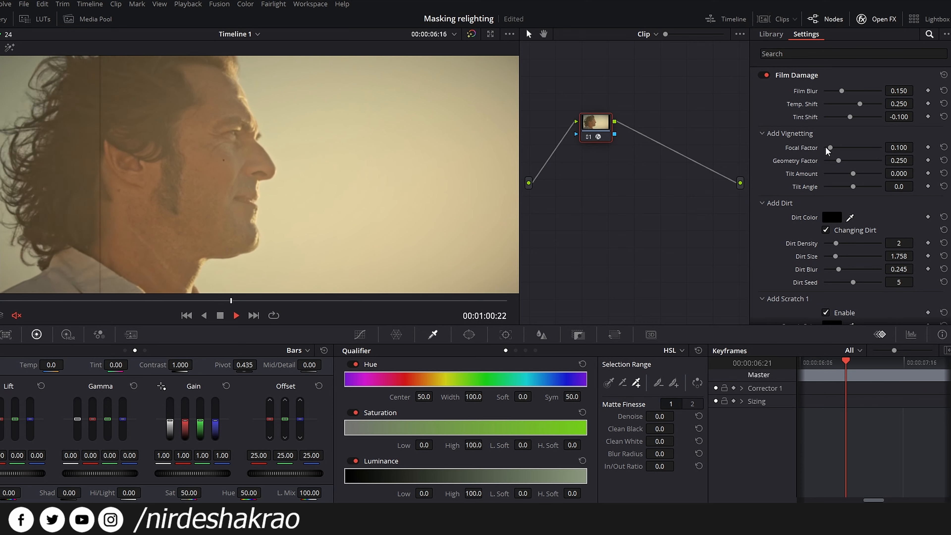
pyautogui.moveTo(834, 146)
pyautogui.mouseDown()
pyautogui.moveTo(875, 146)
pyautogui.moveTo(844, 147)
pyautogui.mouseUp()
pyautogui.moveTo(835, 243); pyautogui.dragTo(855, 244)
pyautogui.press('space')
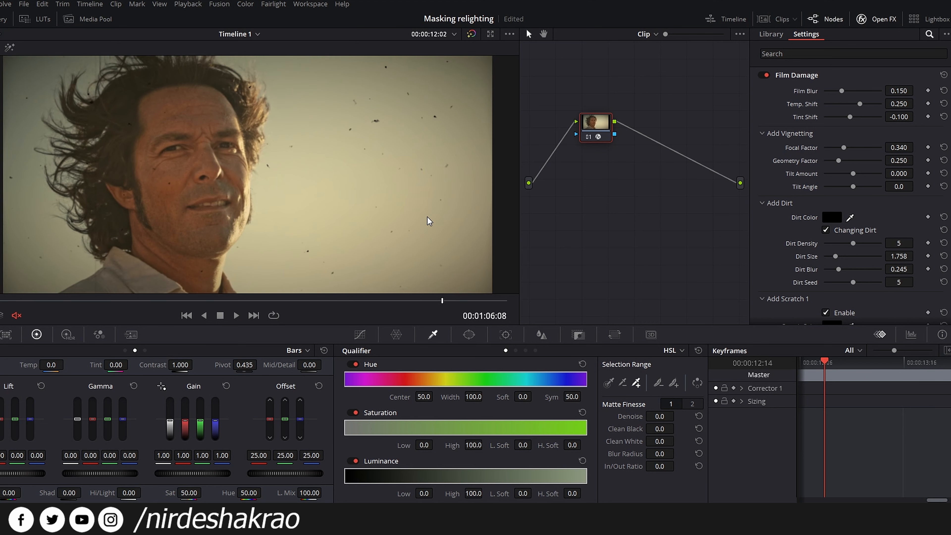
# Step: Replay the clip from near its start to examine the dirt specks, scratch and vignette
pyautogui.press('Home')
pyautogui.press('space')
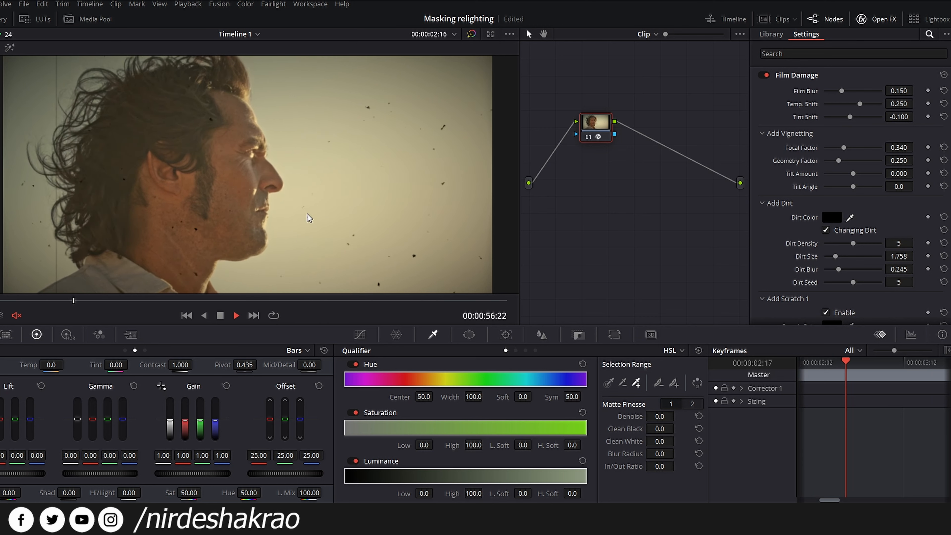
pyautogui.press('space')
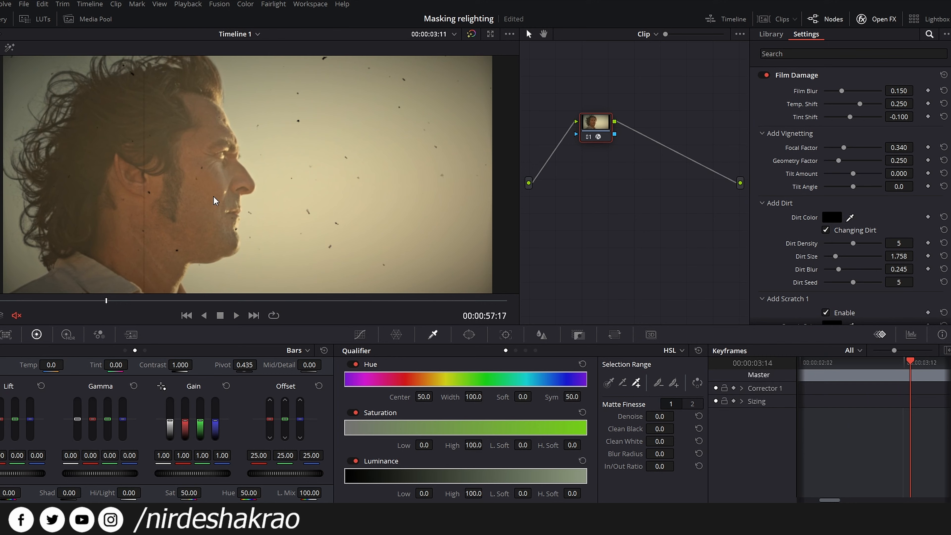
pyautogui.press('space')
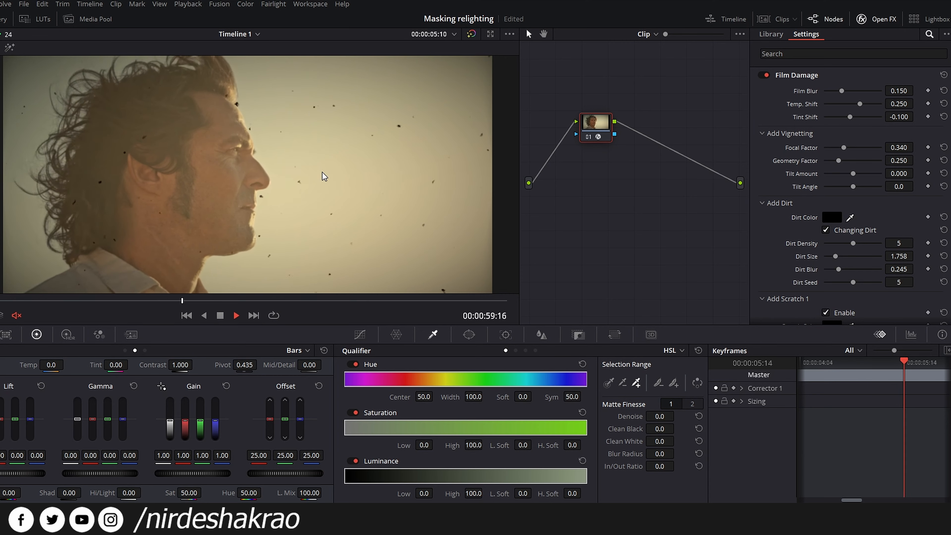
pyautogui.click(26, 301)
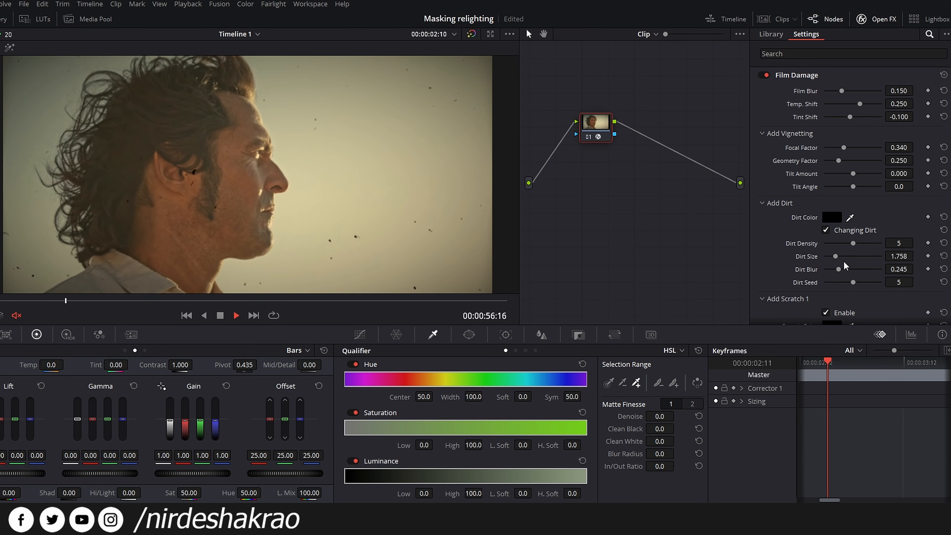
# Step: Set the Film Damage Dirt Size to 1.514, Dirt Blur to 0.688 and Dirt Density to 7
pyautogui.moveTo(836, 256); pyautogui.dragTo(863, 274)
pyautogui.press('space')
pyautogui.scroll(-5, 854, 286)
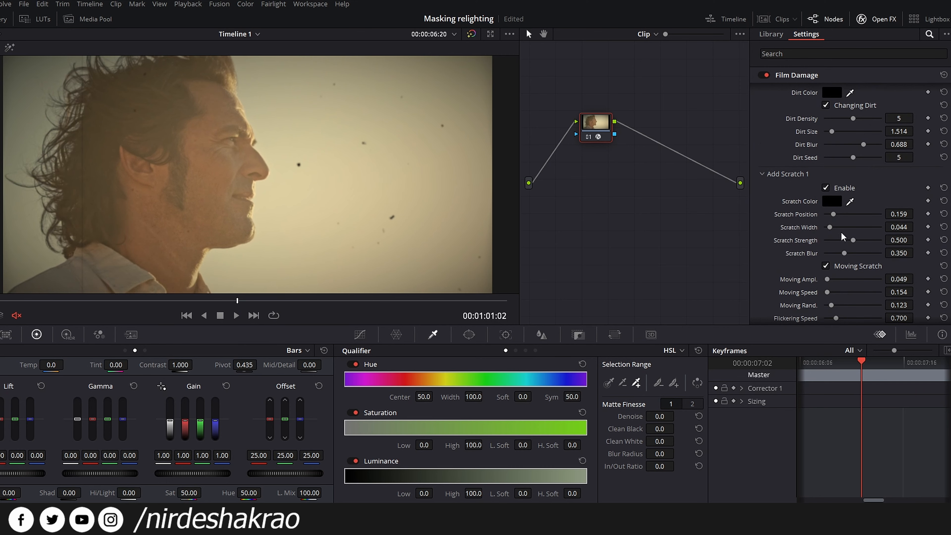
pyautogui.scroll(3, 841, 233)
pyautogui.moveTo(853, 181)
pyautogui.mouseDown()
pyautogui.moveTo(876, 181)
pyautogui.moveTo(864, 179)
pyautogui.mouseUp()
# Step: Set Scratch 1's Scratch Position to 0.559 and Scratch Width to 0.312, and look over the remaining scratch groups
pyautogui.moveTo(832, 277); pyautogui.dragTo(859, 293)
pyautogui.press('space')
pyautogui.scroll(-3, 859, 292)
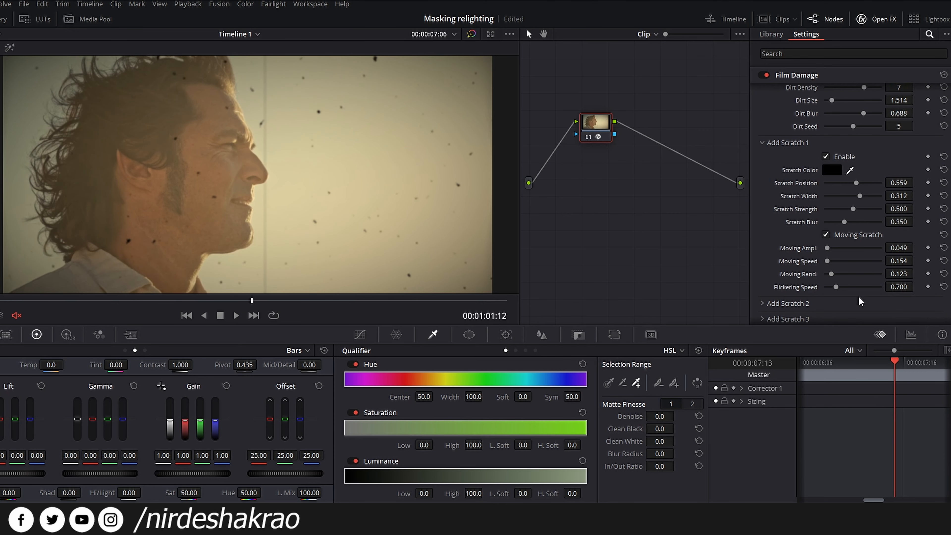
pyautogui.scroll(-3, 834, 272)
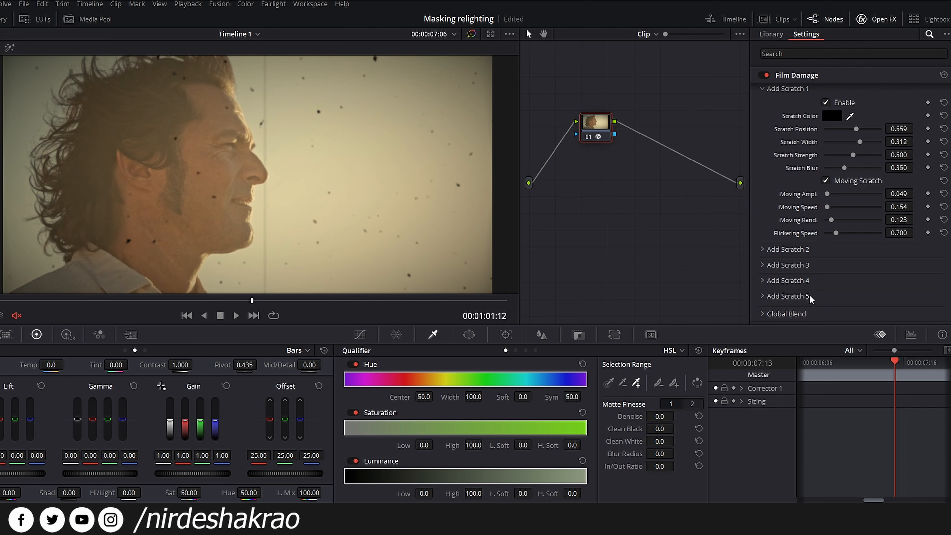
# Step: Switch the Film Damage effect off and on several times to compare the image with and without it
pyautogui.rightClick(601, 132)
pyautogui.click(598, 120)
pyautogui.click(766, 75)
pyautogui.click(766, 75)
pyautogui.click(766, 74)
pyautogui.click(766, 74)
pyautogui.click(766, 75)
pyautogui.click(766, 76)
# Step: Remove the Film Damage effect from node 01 and look through the rest of the effects library
pyautogui.rightClick(604, 117)
pyautogui.click(632, 131)
pyautogui.scroll(-1, 862, 258)
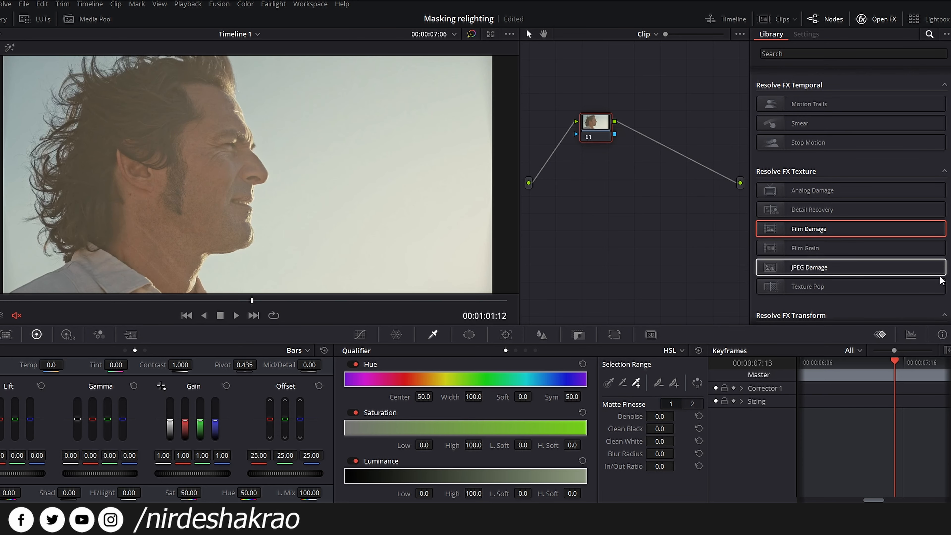
pyautogui.scroll(-3, 833, 147)
pyautogui.scroll(15, 846, 144)
pyautogui.scroll(8, 850, 141)
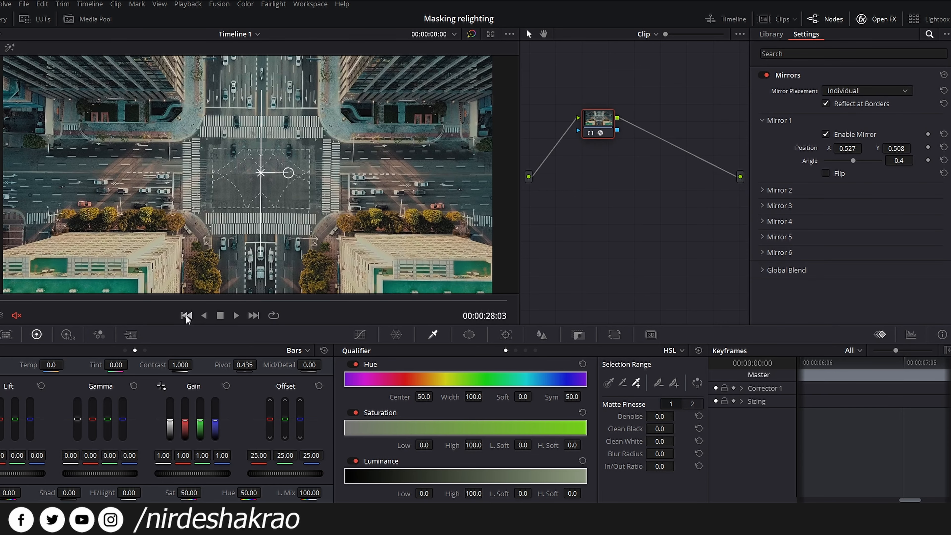
# Step: Go back through the earlier clips to the mermaid door clip and step forward again to review the applied effects
pyautogui.click(186, 315)
pyautogui.click(186, 315)
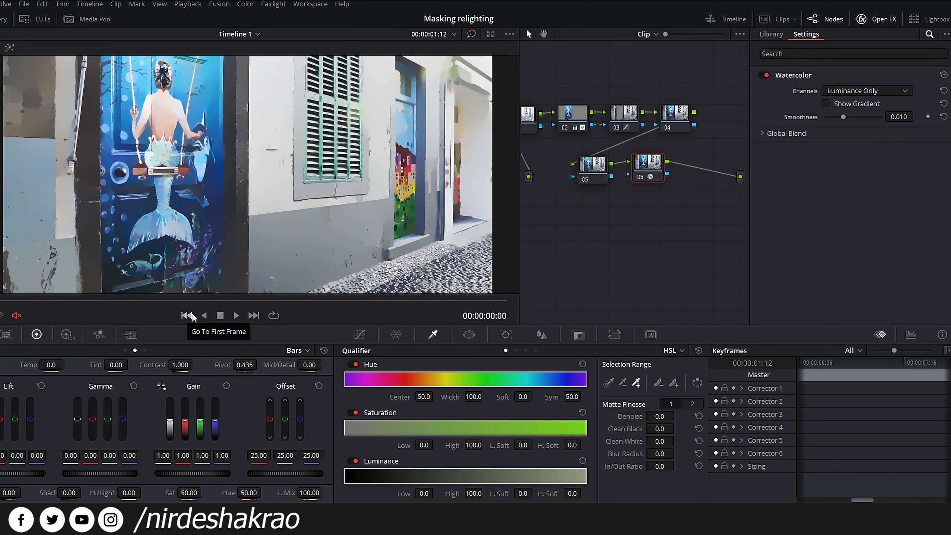
pyautogui.click(253, 315)
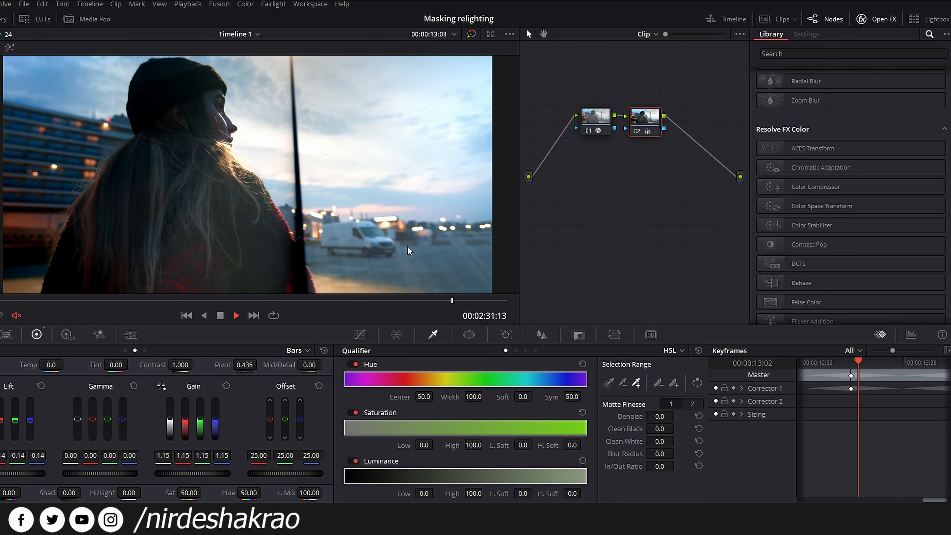
# Step: Play the clip of the woman in the black beanie from its first frame
pyautogui.press('space')
pyautogui.press('Up')
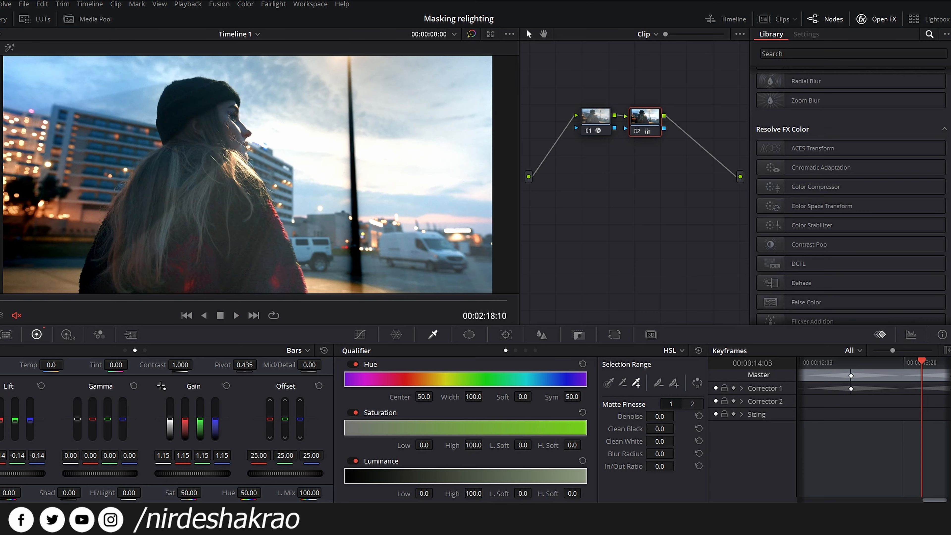
pyautogui.press('space')
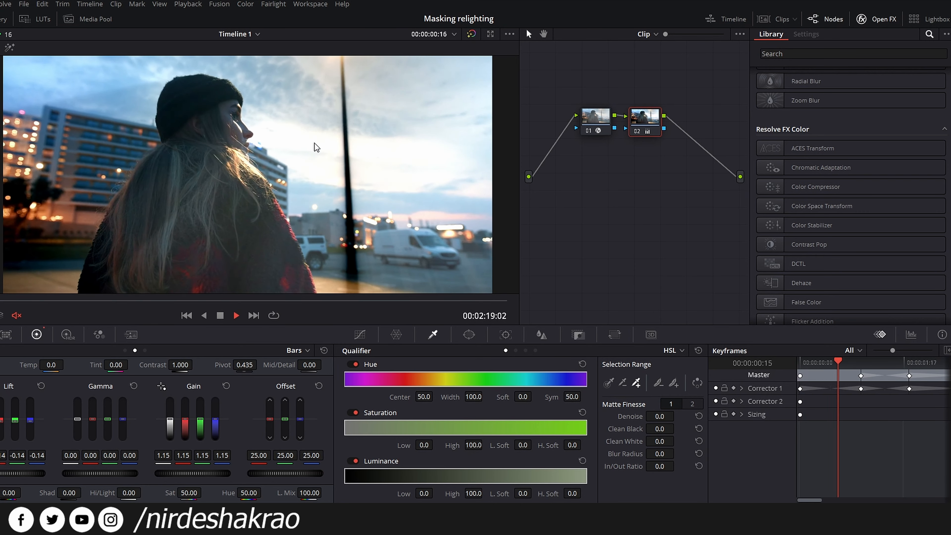